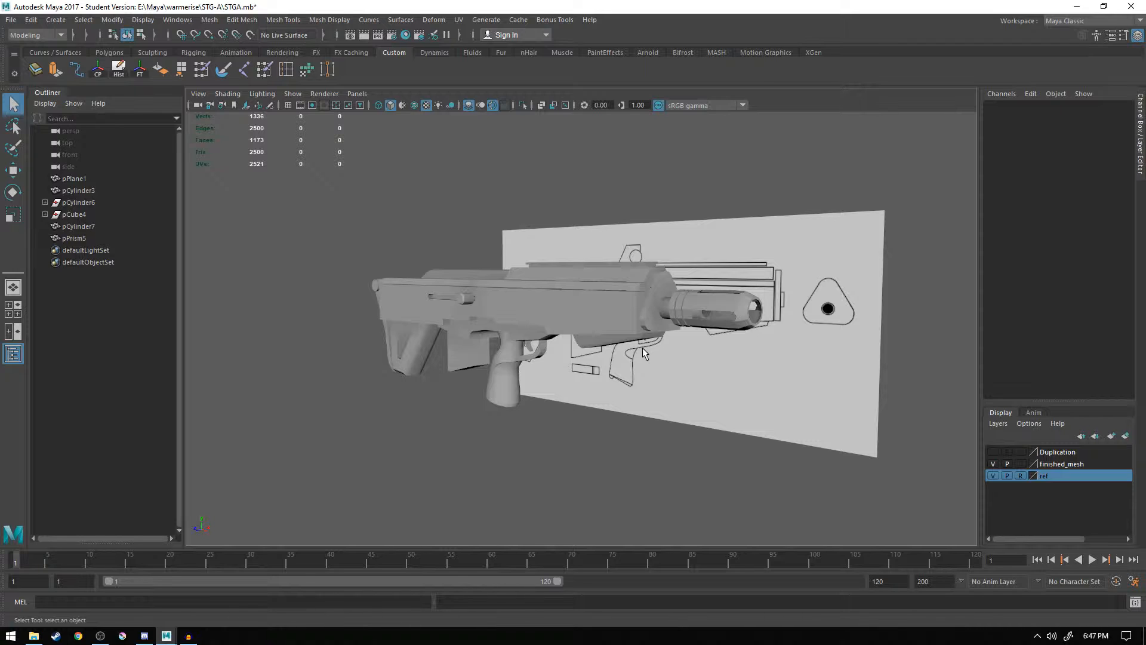
# - Separate the combined rifle mesh into its individual pieces
pyautogui.keyDown('alt'); pyautogui.moveTo(652, 327); pyautogui.dragTo(614, 342); pyautogui.keyUp('alt')
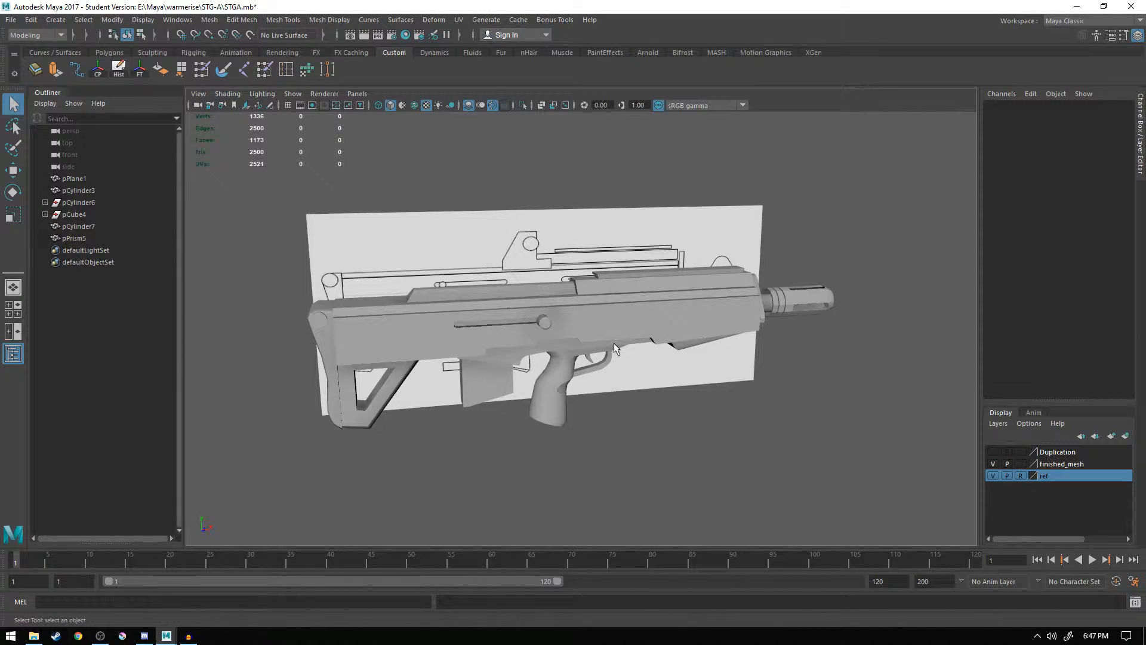
pyautogui.keyDown('alt'); pyautogui.moveTo(604, 289); pyautogui.dragTo(595, 322); pyautogui.keyUp('alt')
pyautogui.keyDown('alt'); pyautogui.moveTo(485, 373); pyautogui.dragTo(536, 366); pyautogui.keyUp('alt')
pyautogui.click(537, 361)
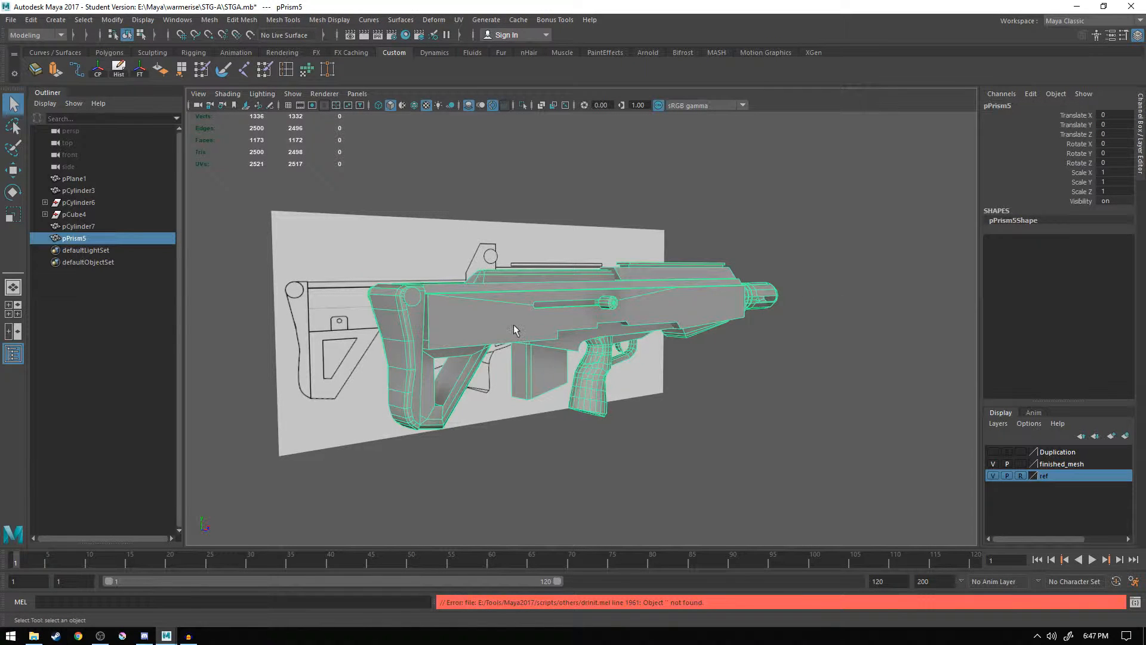
pyautogui.moveTo(501, 297); pyautogui.dragTo(488, 280, button='right')
pyautogui.moveTo(540, 350); pyautogui.dragTo(452, 271, button='right')
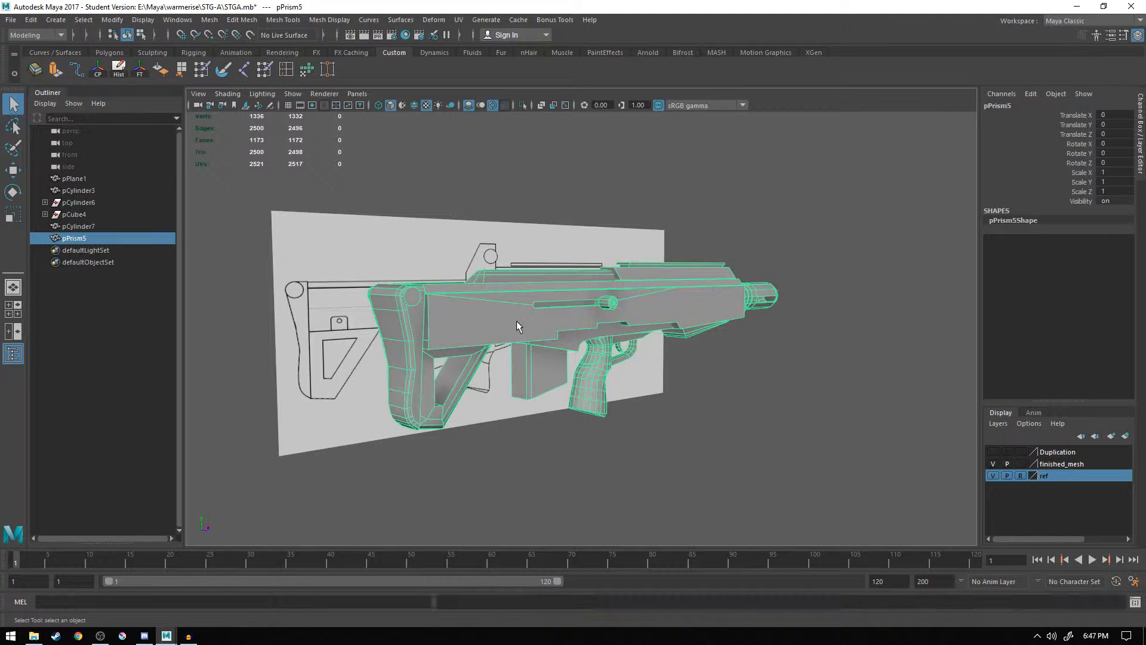
pyautogui.click(285, 21)
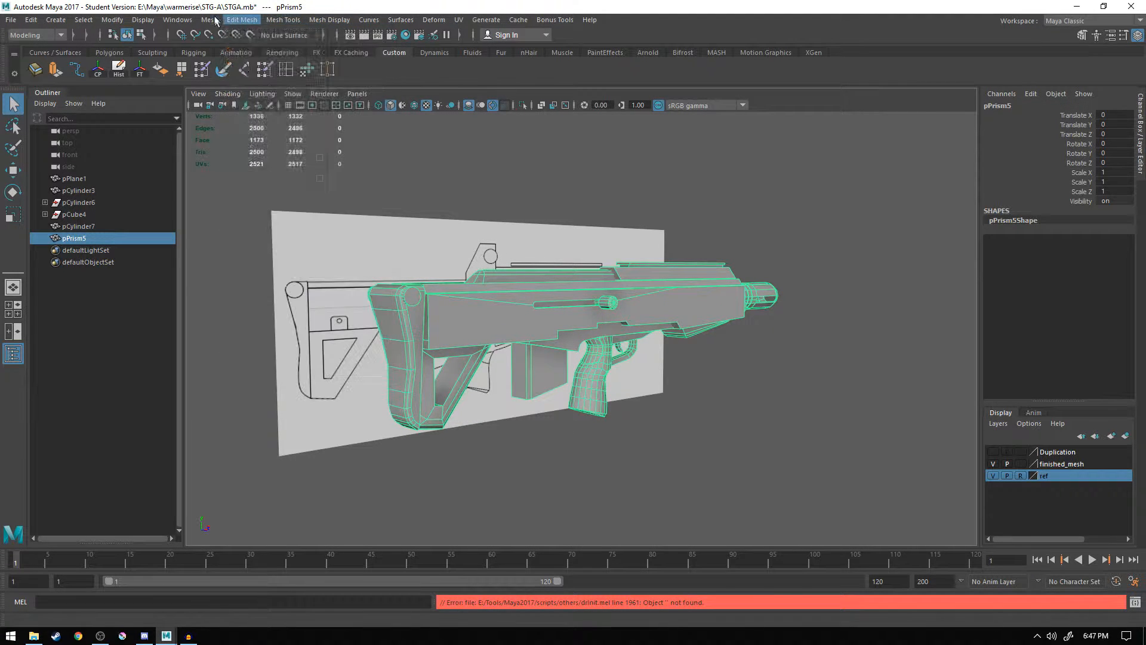
pyautogui.moveTo(244, 20)
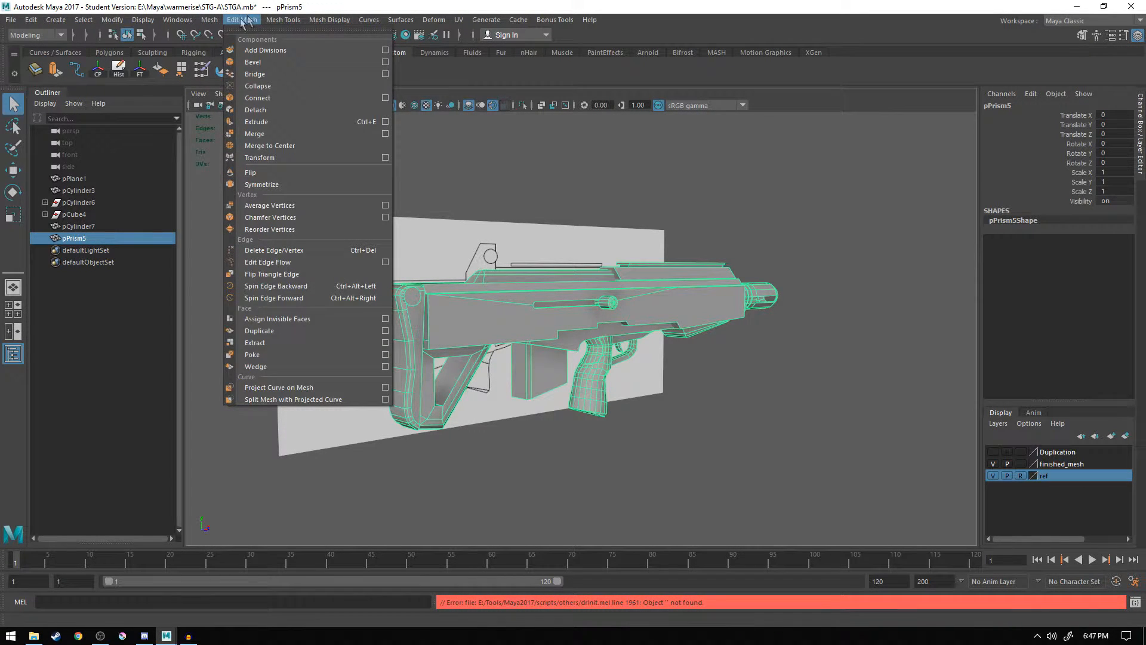
pyautogui.click(235, 74)
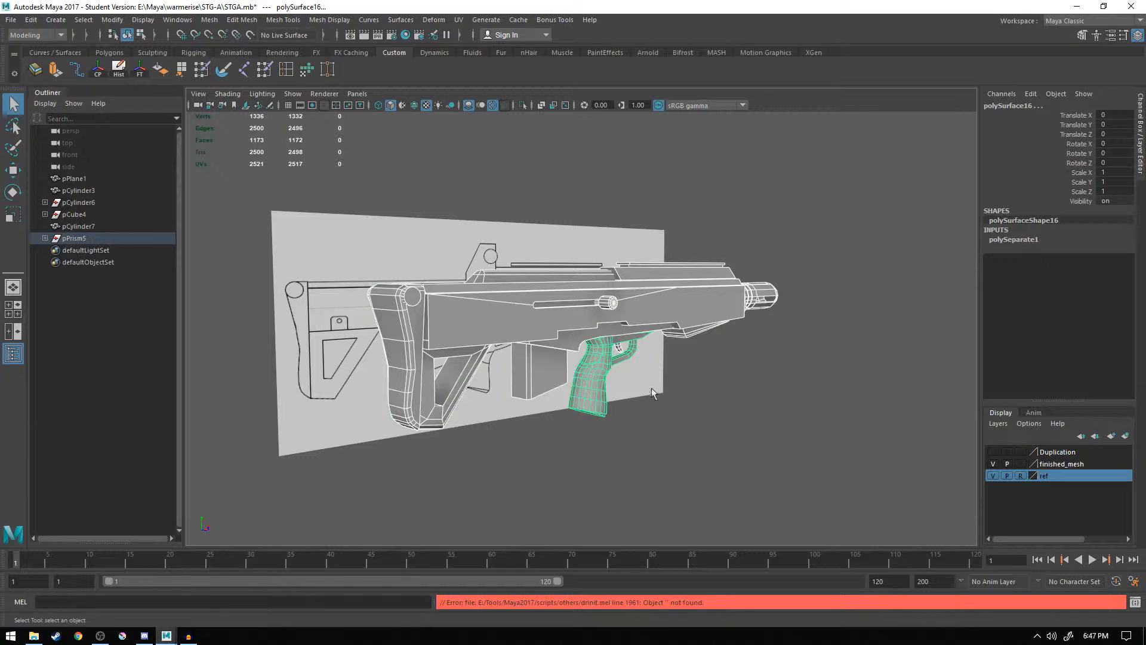
# - Select the magazine, turn on X-ray shading and examine its inner geometry
pyautogui.click(546, 368)
pyautogui.press('f')
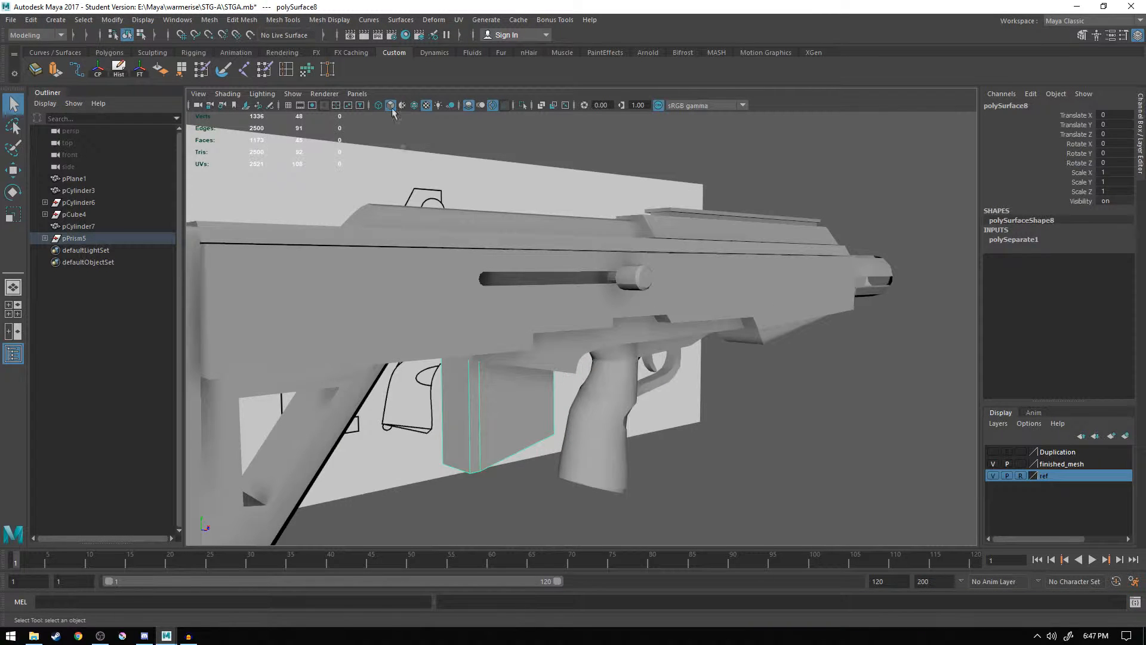
pyautogui.click(542, 106)
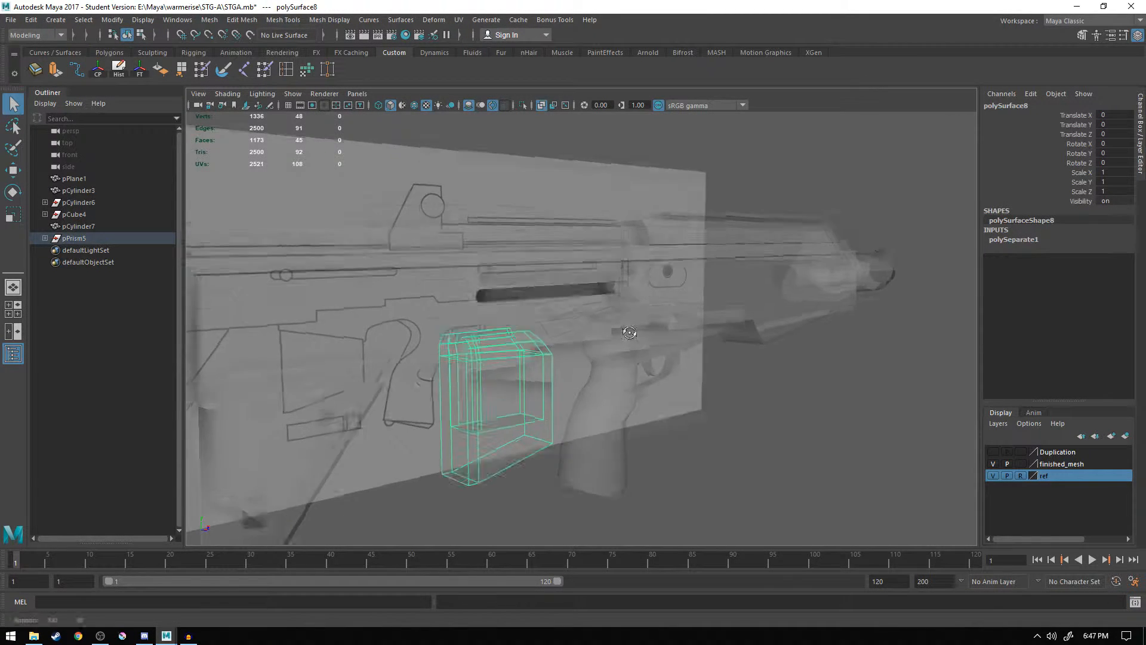
pyautogui.keyDown('alt'); pyautogui.moveTo(537, 358); pyautogui.dragTo(543, 403); pyautogui.keyUp('alt')
pyautogui.scroll(4, 543, 402)
pyautogui.keyDown('alt'); pyautogui.moveTo(544, 403); pyautogui.dragTo(547, 335, button='middle'); pyautogui.keyUp('alt')
pyautogui.keyDown('alt'); pyautogui.moveTo(546, 337); pyautogui.dragTo(657, 388); pyautogui.keyUp('alt')
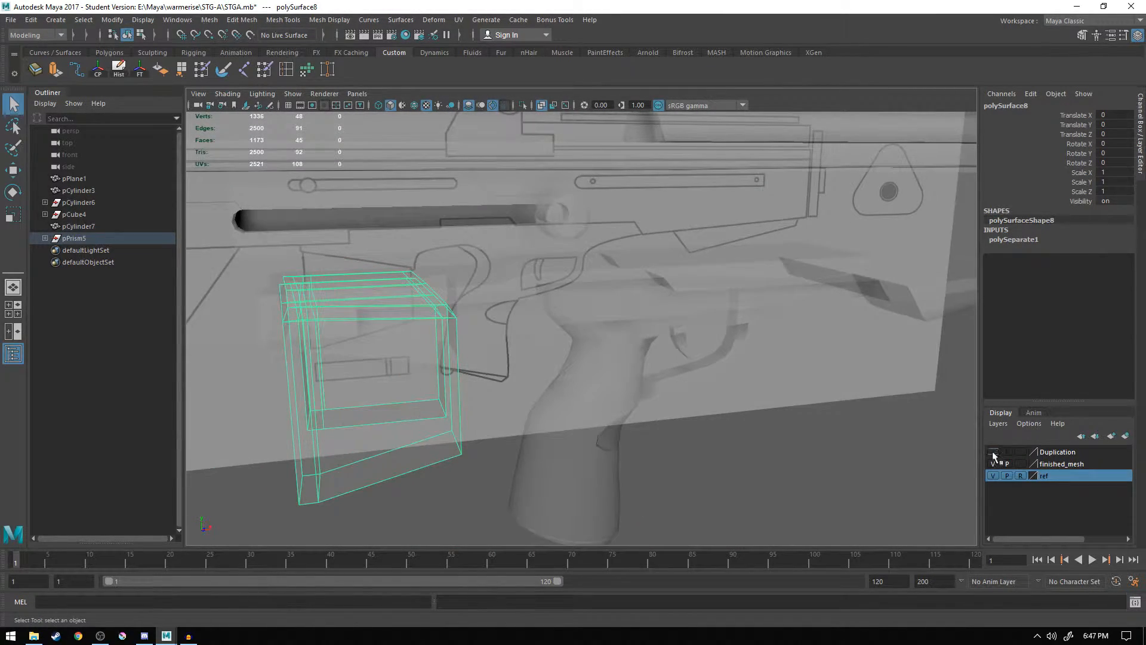
# - Show the Duplication layer to examine the cylindrical part inside the magazine, then hide the layer and turn X-ray shading off
pyautogui.click(993, 452)
pyautogui.keyDown('alt'); pyautogui.moveTo(582, 423); pyautogui.dragTo(716, 311); pyautogui.keyUp('alt')
pyautogui.click(693, 321)
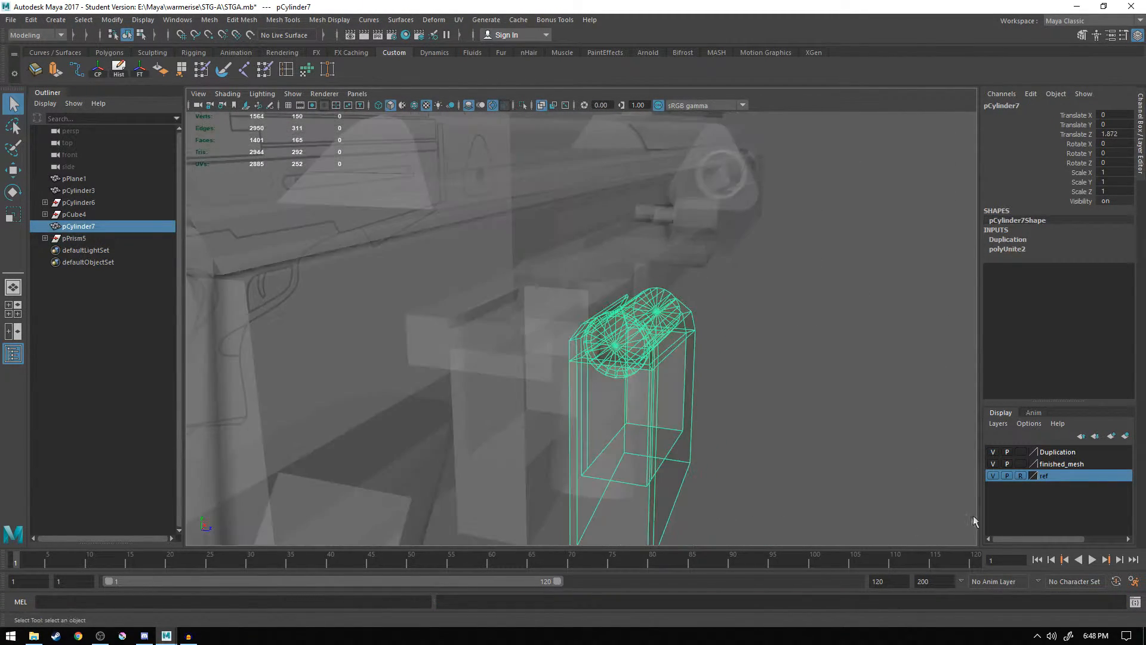
pyautogui.click(994, 451)
pyautogui.press('a')
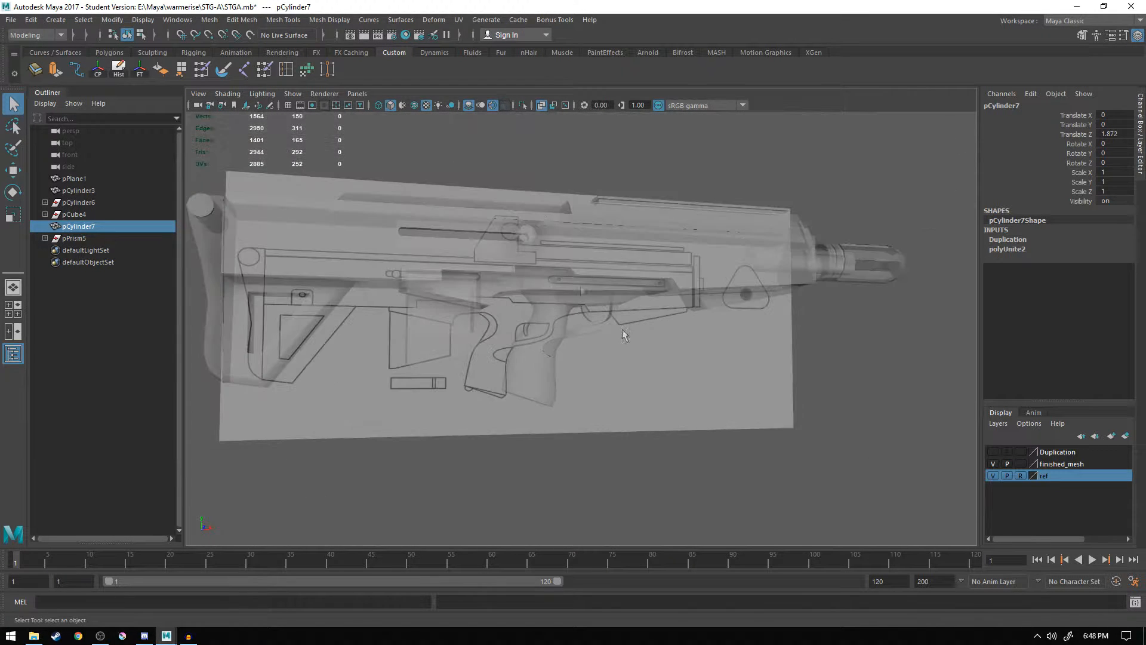
pyautogui.click(539, 105)
# - Center the pivot of the round charging handle on the rifle's side
pyautogui.keyDown('alt'); pyautogui.moveTo(526, 311); pyautogui.dragTo(509, 339); pyautogui.keyUp('alt')
pyautogui.click(512, 283)
pyautogui.keyDown('alt'); pyautogui.moveTo(480, 292); pyautogui.dragTo(518, 267); pyautogui.keyUp('alt')
pyautogui.keyDown('shift'); pyautogui.click(500, 299); pyautogui.keyUp('shift')
pyautogui.scroll(5, 501, 300)
pyautogui.click(497, 269)
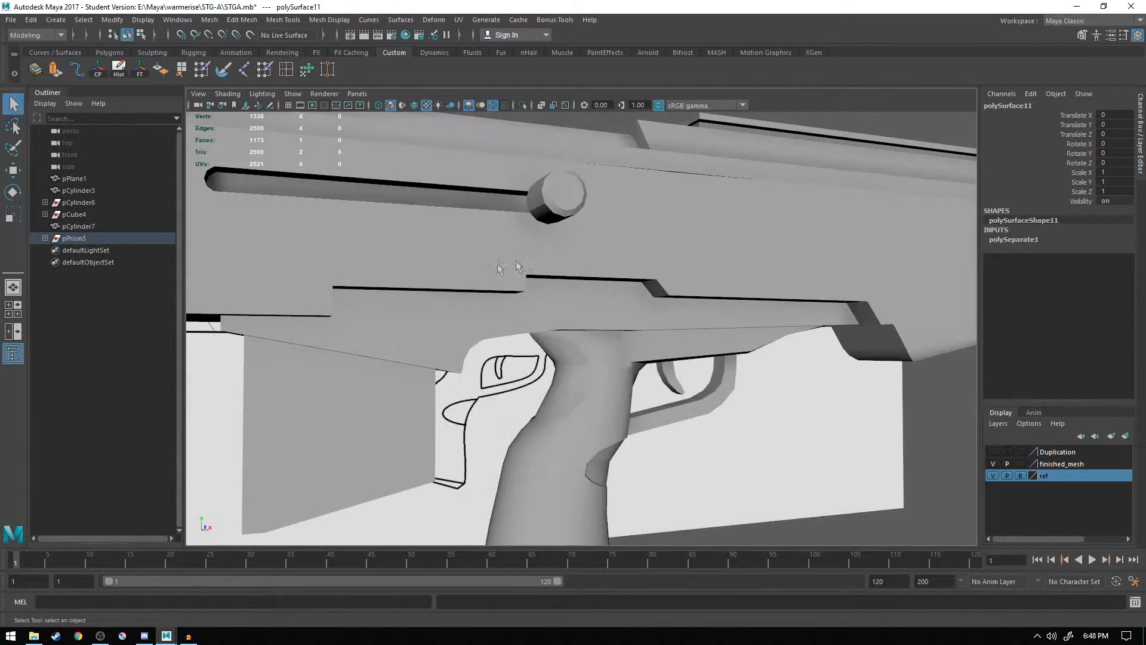
pyautogui.click(533, 203)
pyautogui.press('w')
pyautogui.keyDown('alt'); pyautogui.moveTo(528, 219); pyautogui.dragTo(536, 245); pyautogui.keyUp('alt')
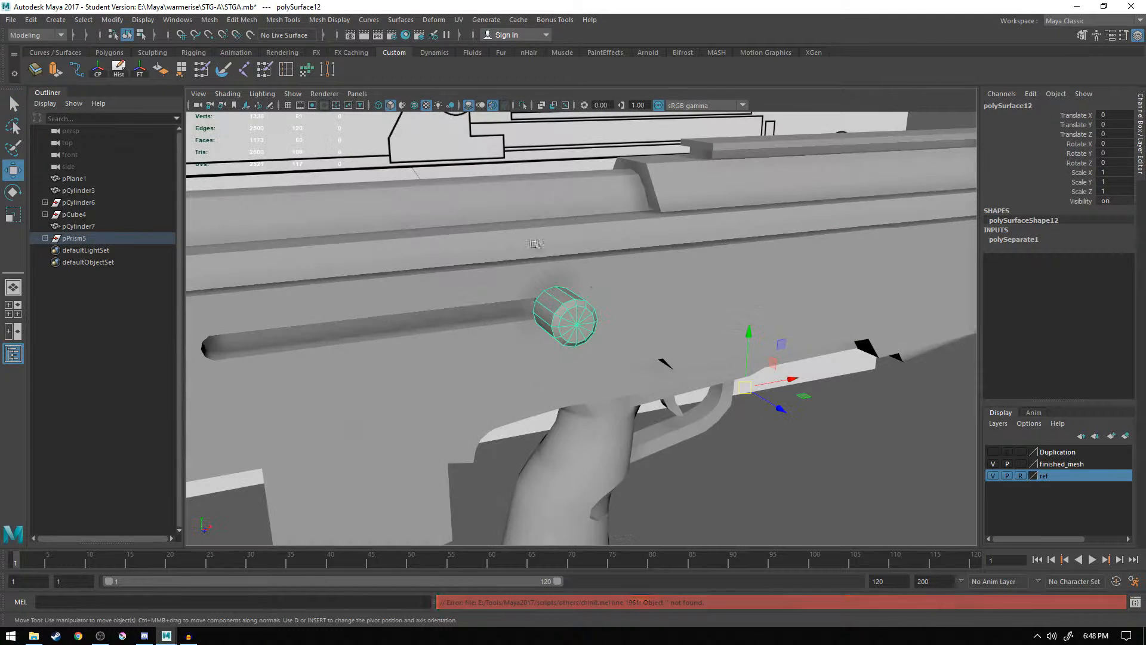
pyautogui.click(94, 67)
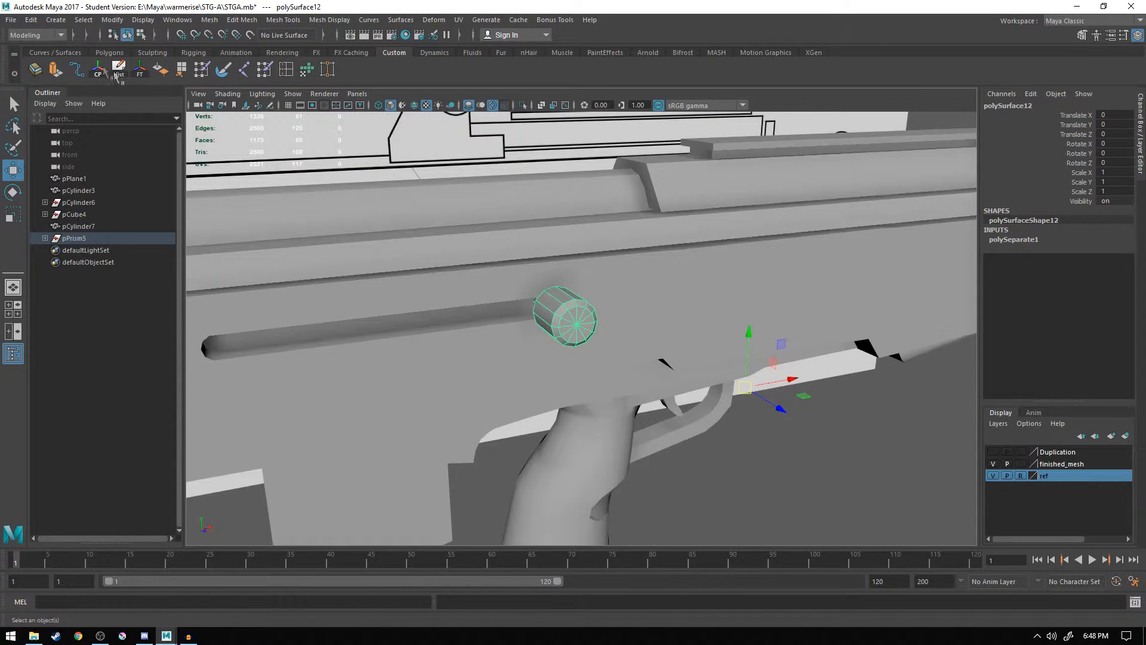
pyautogui.keyDown('alt'); pyautogui.moveTo(487, 257); pyautogui.dragTo(731, 310); pyautogui.keyUp('alt')
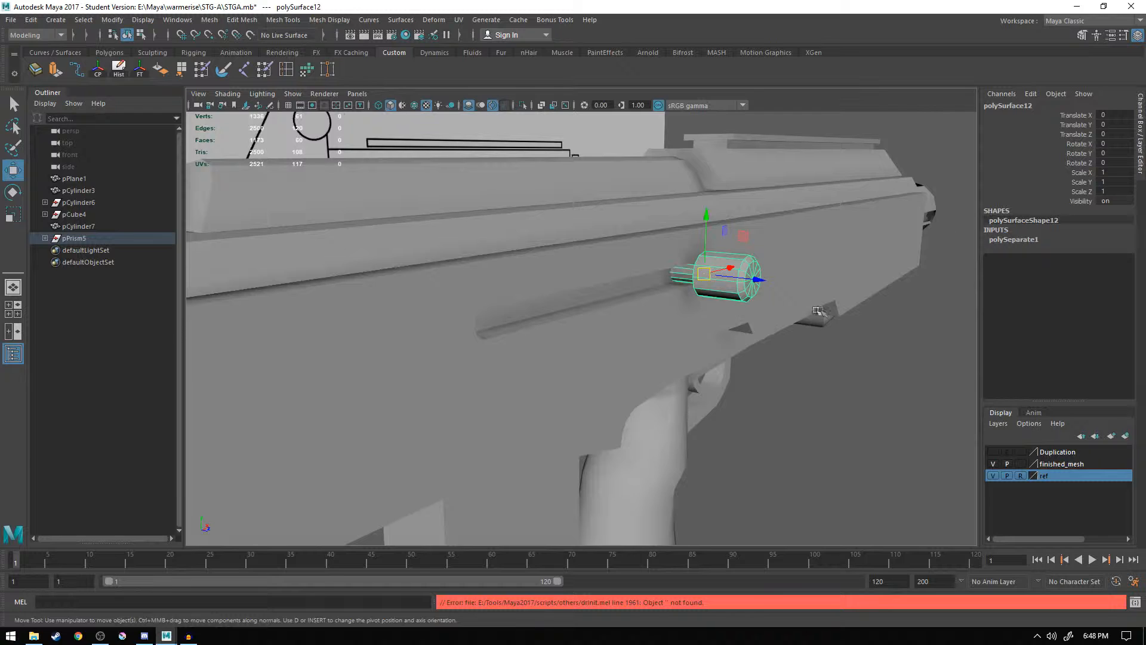
pyautogui.keyDown('alt'); pyautogui.moveTo(815, 307); pyautogui.dragTo(788, 311); pyautogui.keyUp('alt')
# - Try to move the charging handle along its slot and undo the moves
pyautogui.moveTo(659, 283); pyautogui.dragTo(689, 289)
pyautogui.keyDown('alt'); pyautogui.moveTo(689, 290); pyautogui.dragTo(543, 332); pyautogui.keyUp('alt')
pyautogui.hotkey('ctrl', 'z')
pyautogui.moveTo(639, 319); pyautogui.dragTo(425, 324)
pyautogui.hotkey('ctrl', 'z')
# - Add the single-face slot piece to the charging handle selection, then try to move the piece and undo it
pyautogui.scroll(4, 369, 227)
pyautogui.keyDown('alt'); pyautogui.moveTo(368, 227); pyautogui.dragTo(571, 258); pyautogui.keyUp('alt')
pyautogui.keyDown('shift'); pyautogui.click(685, 265); pyautogui.keyUp('shift')
pyautogui.scroll(-8, 681, 269)
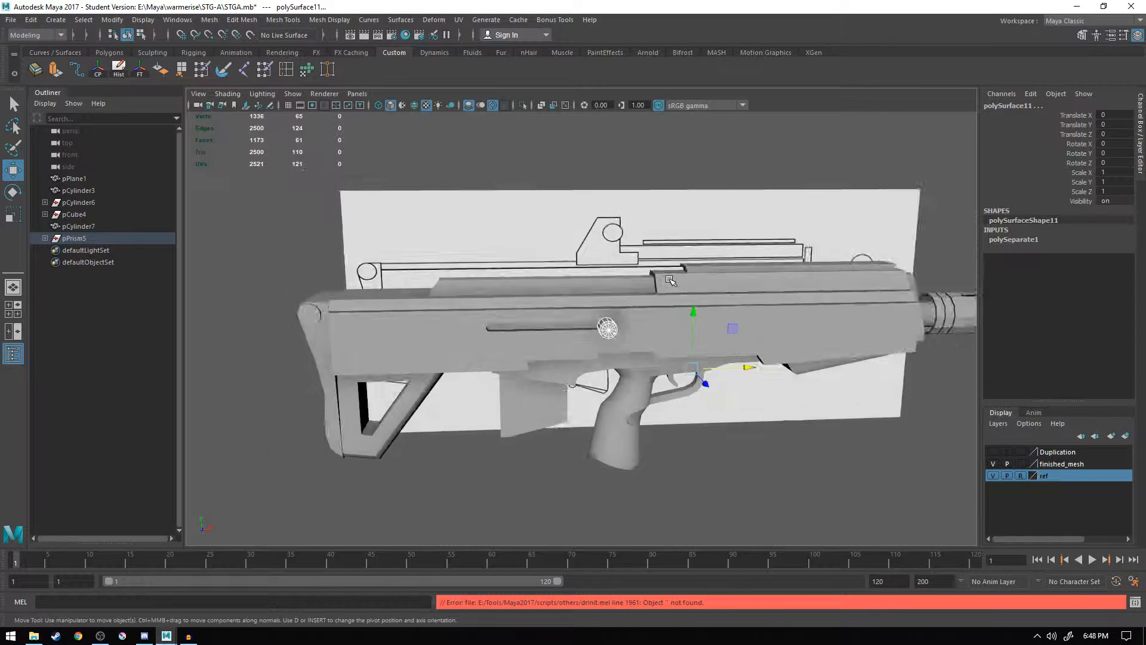
pyautogui.scroll(5, 676, 292)
pyautogui.moveTo(677, 295)
pyautogui.keyDown('alt'); pyautogui.mouseDown()
pyautogui.moveTo(721, 278)
pyautogui.moveTo(843, 276)
pyautogui.moveTo(821, 296)
pyautogui.moveTo(788, 281)
pyautogui.moveTo(680, 291)
pyautogui.mouseUp(); pyautogui.keyUp('alt')
pyautogui.scroll(4, 816, 293)
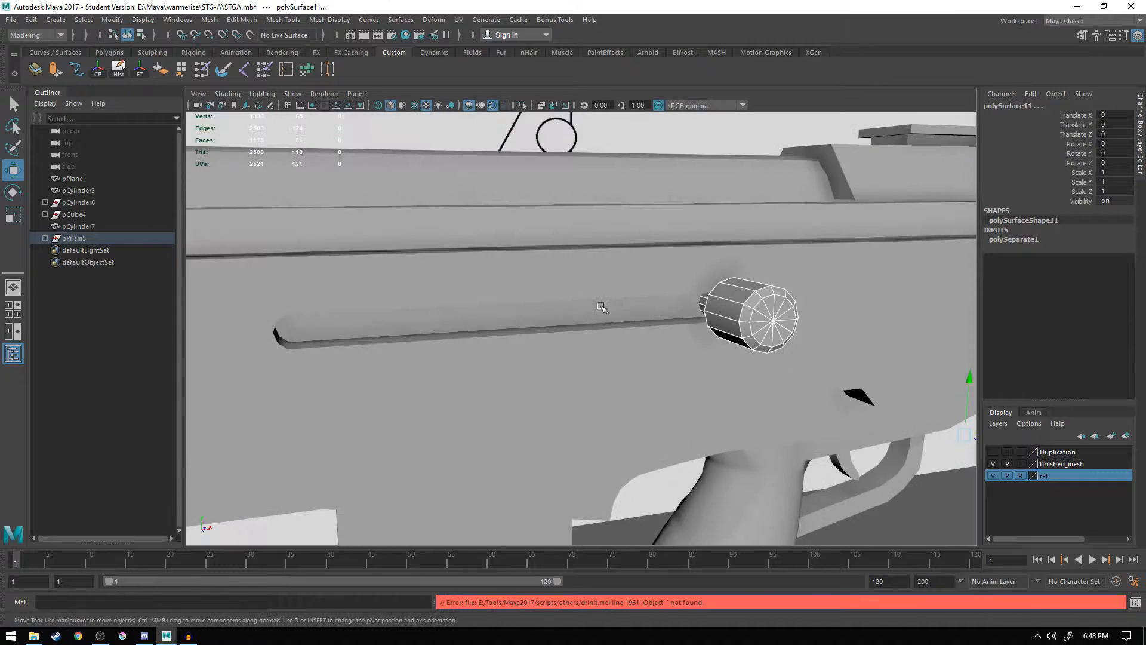
pyautogui.scroll(-8, 538, 258)
pyautogui.moveTo(701, 304); pyautogui.dragTo(608, 228)
pyautogui.hotkey('ctrl', 'z')
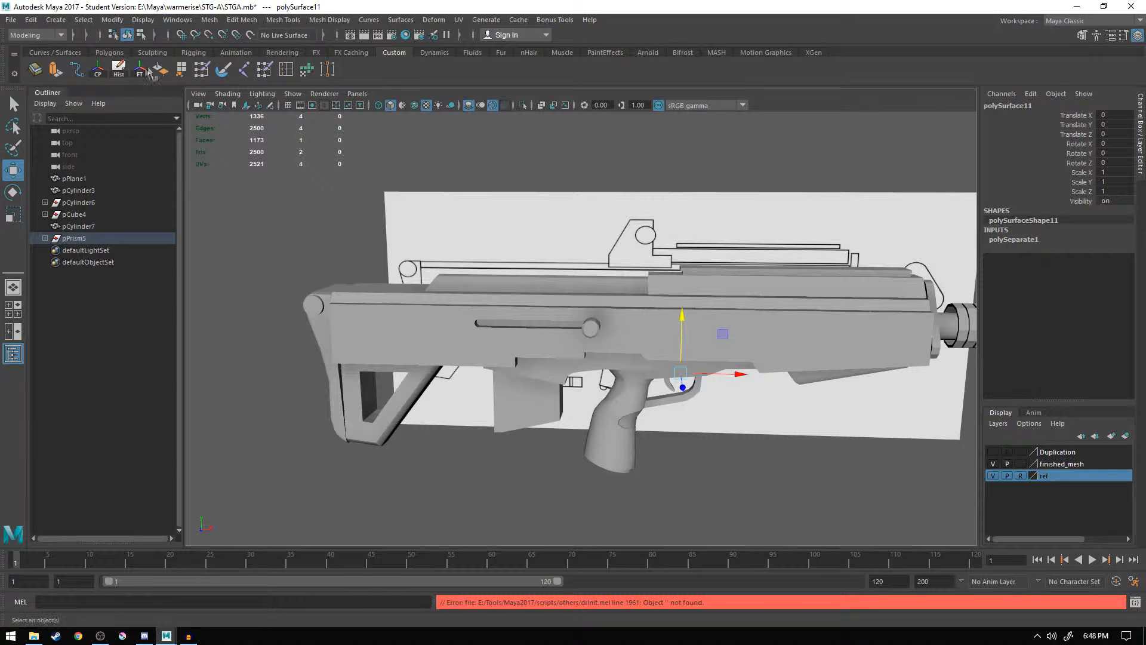
# - Center the pivot of the single-face slot piece and combine the piece with the charging handle into one mesh
pyautogui.click(98, 70)
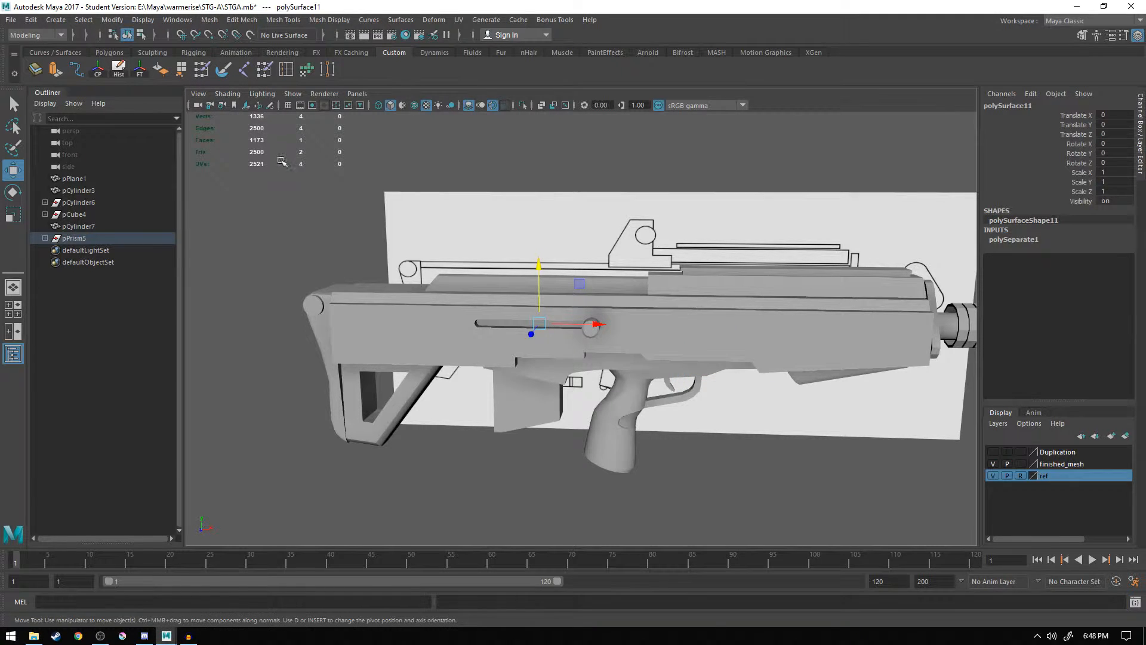
pyautogui.scroll(8, 621, 411)
pyautogui.keyDown('alt'); pyautogui.moveTo(600, 358); pyautogui.dragTo(687, 288); pyautogui.keyUp('alt')
pyautogui.click(696, 292)
pyautogui.click(209, 20)
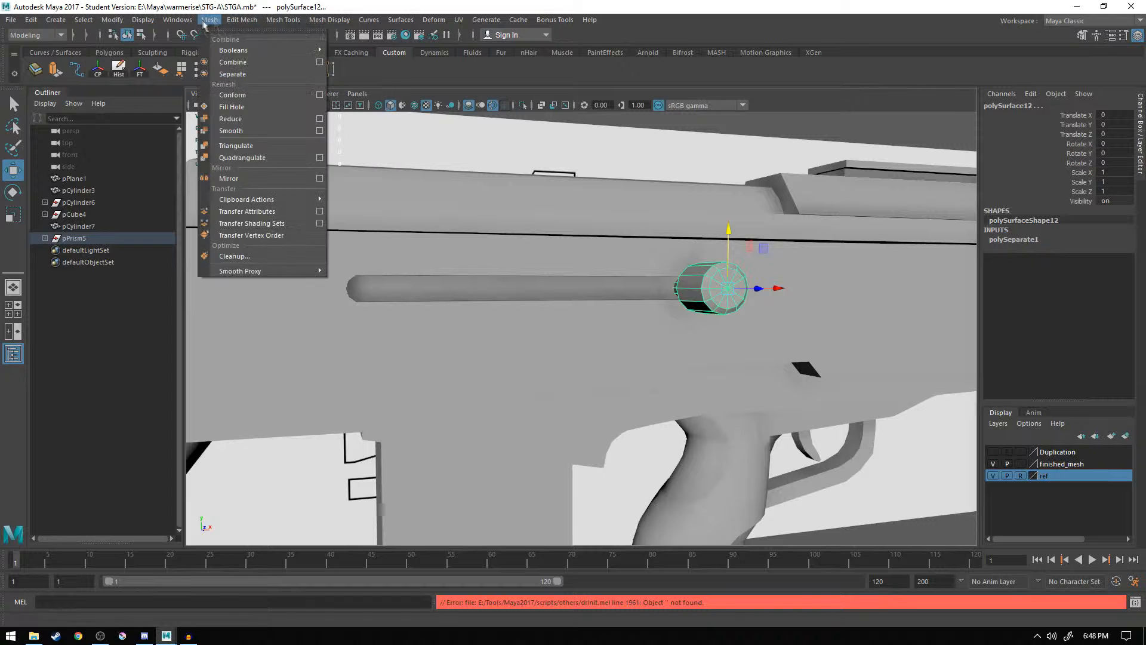
pyautogui.click(233, 62)
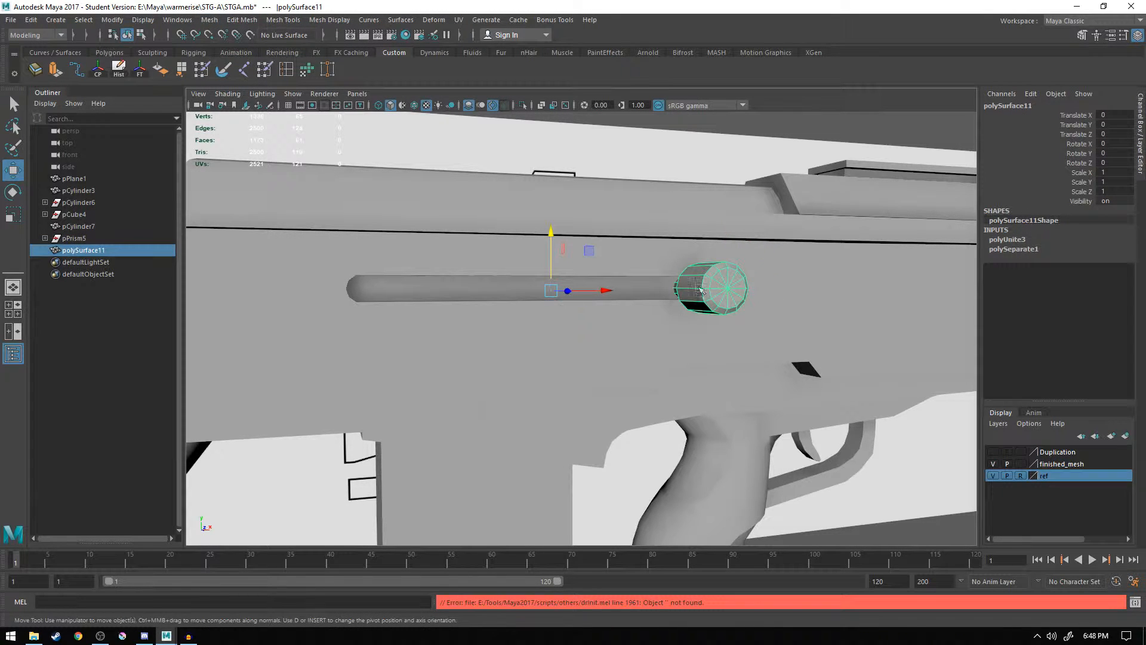
# - Move the pivot of the combined charging handle mesh onto the round handle
pyautogui.keyDown('alt'); pyautogui.moveTo(709, 291); pyautogui.dragTo(696, 367); pyautogui.keyUp('alt')
pyautogui.press('d')
pyautogui.moveTo(545, 369); pyautogui.dragTo(722, 372)
pyautogui.keyDown('alt'); pyautogui.moveTo(761, 414); pyautogui.dragTo(733, 374); pyautogui.keyUp('alt')
# - Try to slide the combined charging handle along its slot and undo the movement
pyautogui.moveTo(695, 305)
pyautogui.mouseDown()
pyautogui.moveTo(434, 306)
pyautogui.moveTo(712, 310)
pyautogui.mouseUp()
pyautogui.keyDown('alt'); pyautogui.moveTo(533, 333); pyautogui.dragTo(476, 366); pyautogui.keyUp('alt')
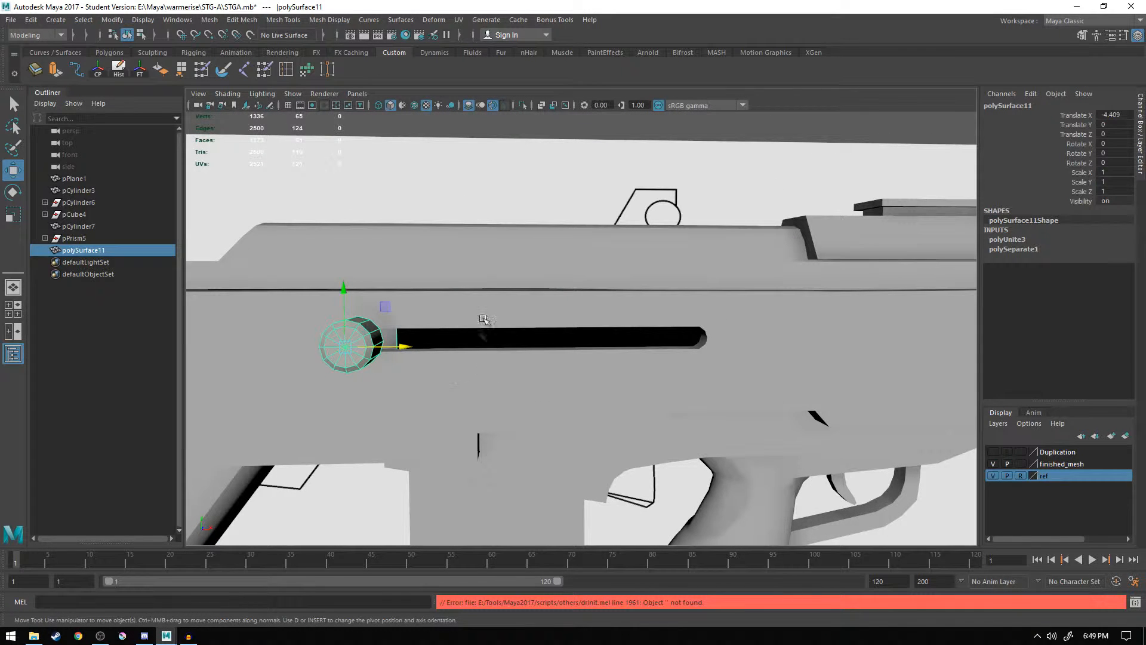
pyautogui.moveTo(411, 350); pyautogui.dragTo(729, 371)
pyautogui.hotkey('ctrl', 'z')
pyautogui.hotkey('ctrl', 'z')
# - Examine the rifle's side body panel and rear top cover as separate pieces
pyautogui.keyDown('alt'); pyautogui.moveTo(663, 355); pyautogui.dragTo(722, 369); pyautogui.keyUp('alt')
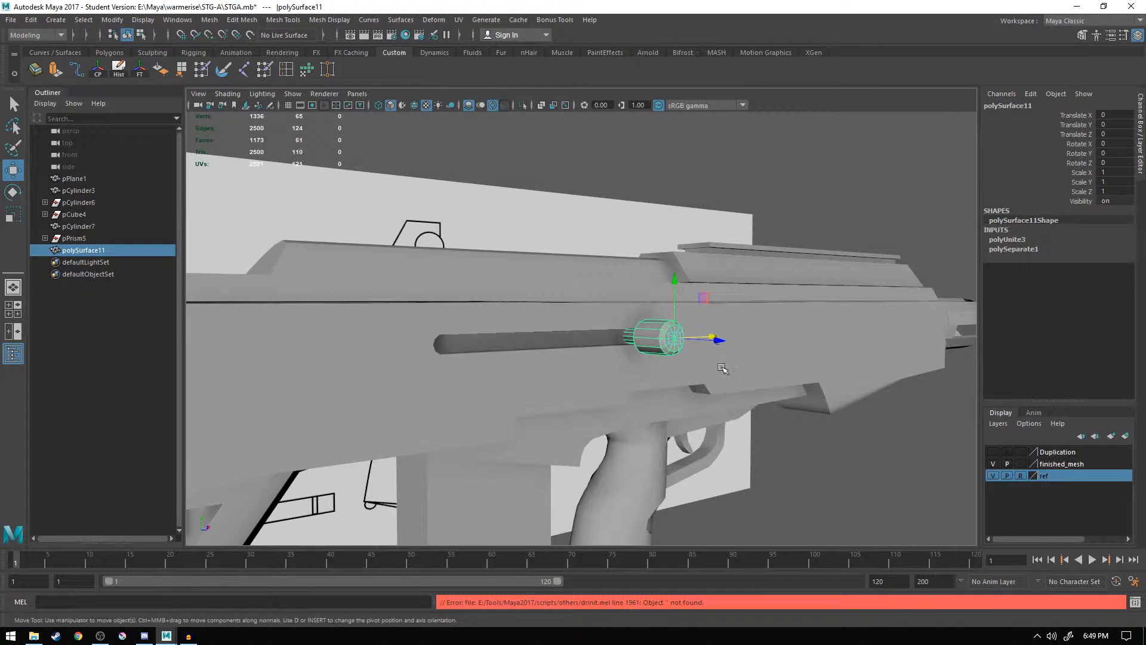
pyautogui.keyDown('alt'); pyautogui.moveTo(741, 440); pyautogui.dragTo(607, 258); pyautogui.keyUp('alt')
pyautogui.click(654, 345)
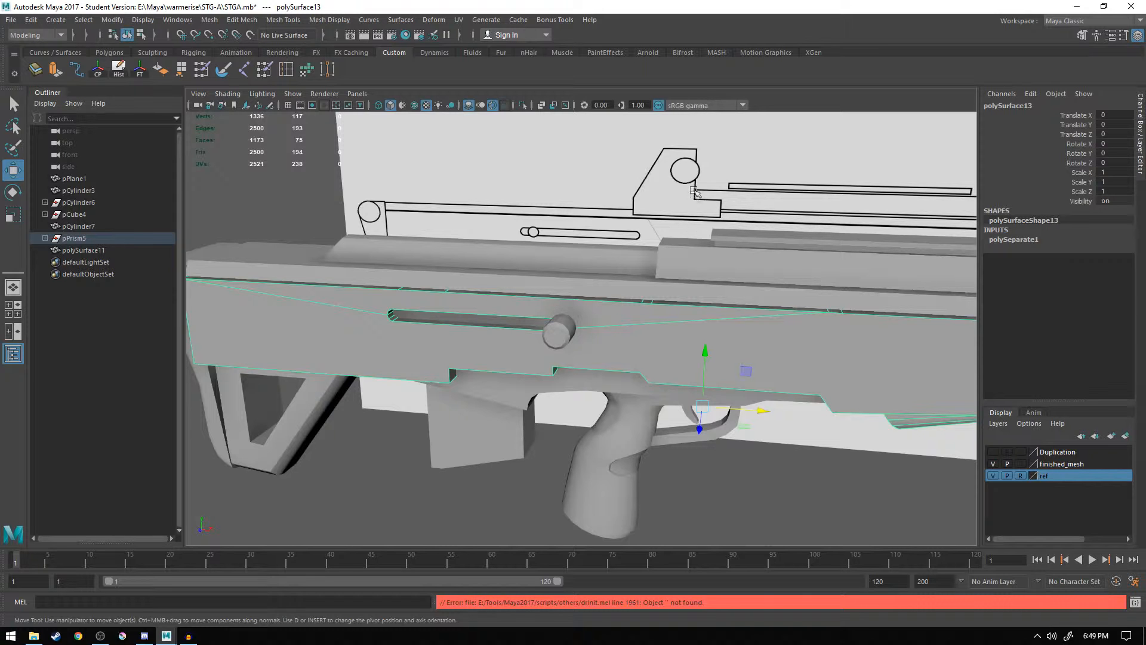
pyautogui.scroll(-5, 683, 190)
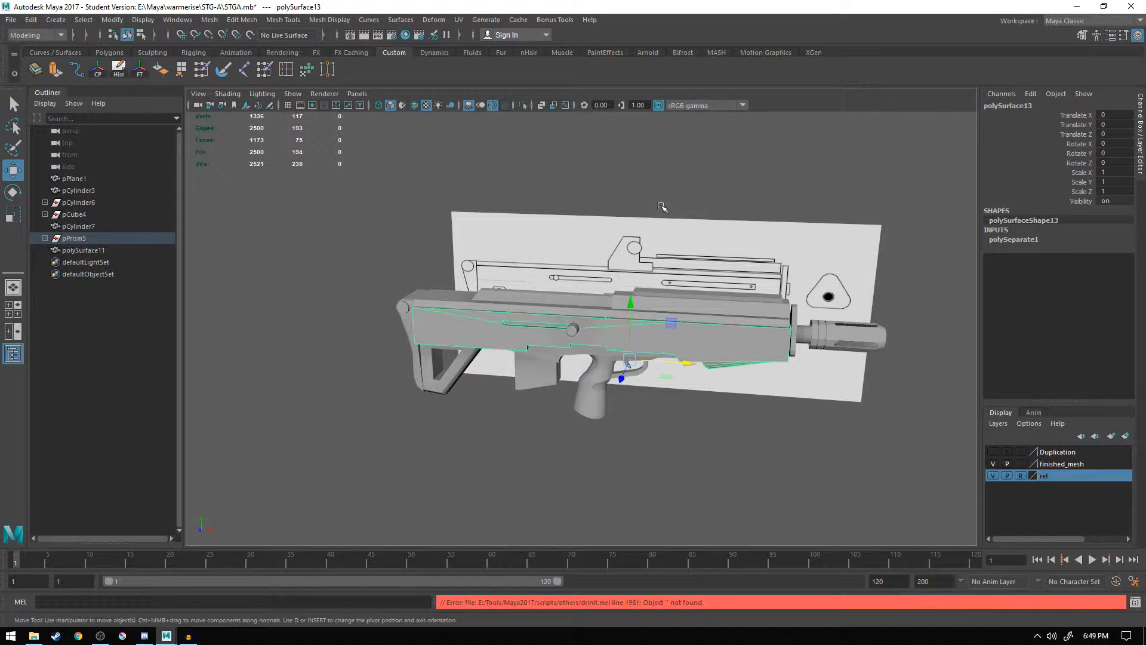
pyautogui.keyDown('alt'); pyautogui.moveTo(685, 309); pyautogui.dragTo(597, 326); pyautogui.keyUp('alt')
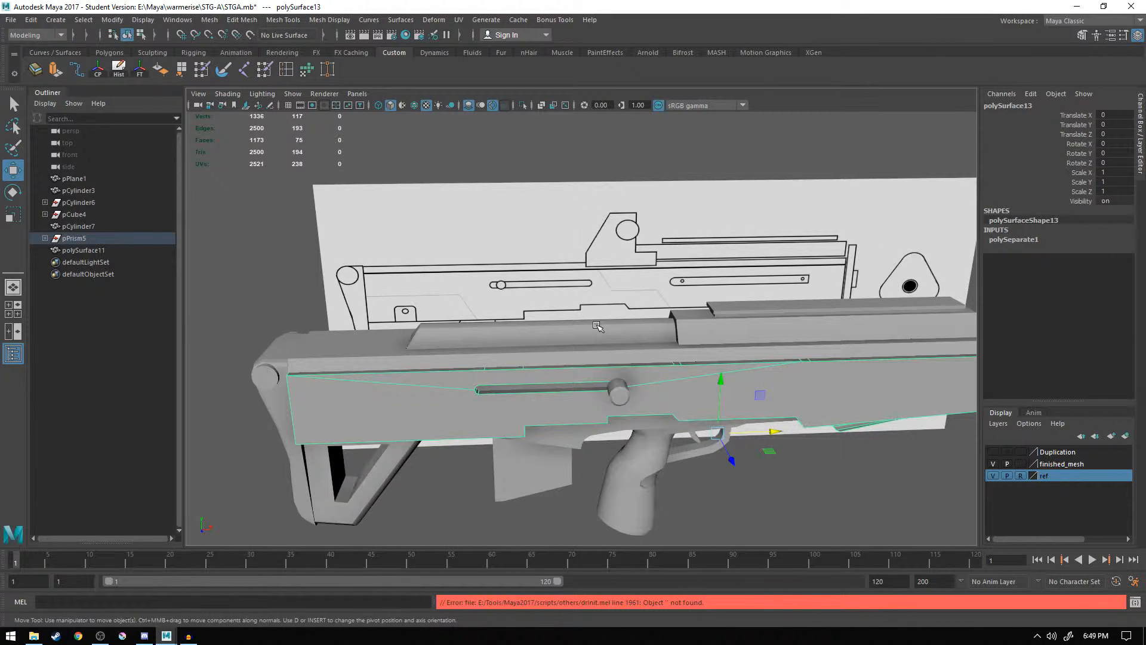
pyautogui.scroll(5, 613, 323)
pyautogui.keyDown('alt'); pyautogui.moveTo(614, 322); pyautogui.dragTo(675, 329); pyautogui.keyUp('alt')
pyautogui.click(675, 330)
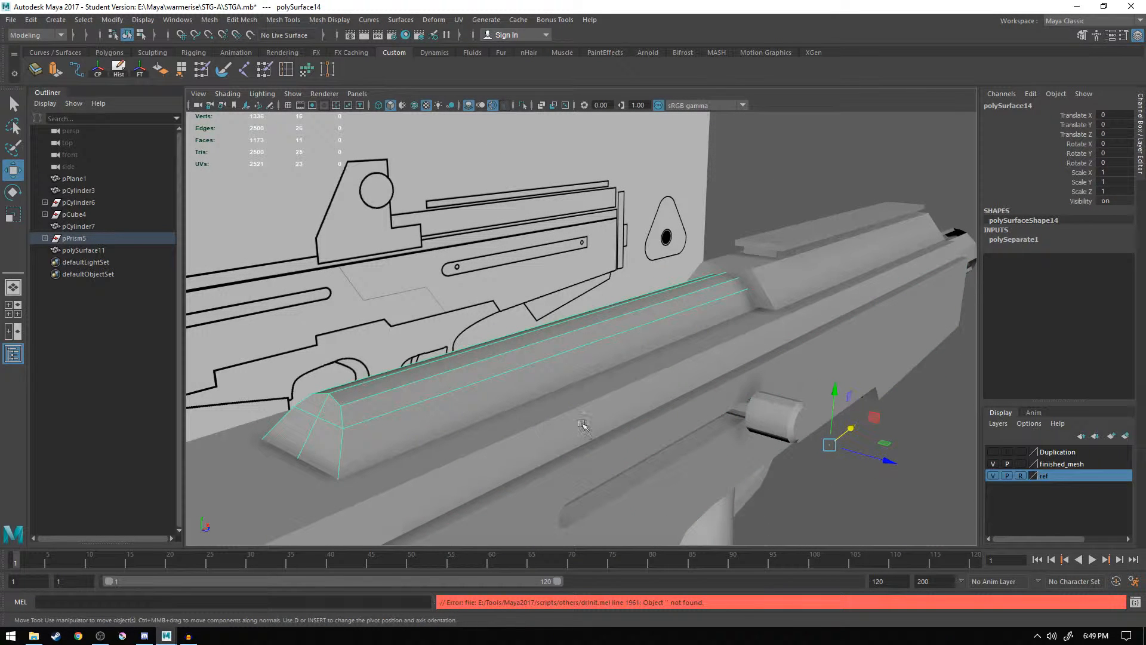
# - Switch to the Persp/UV Editor saved layout and bring the top cover's UVs into view
pyautogui.click(363, 97)
pyautogui.moveTo(371, 156)
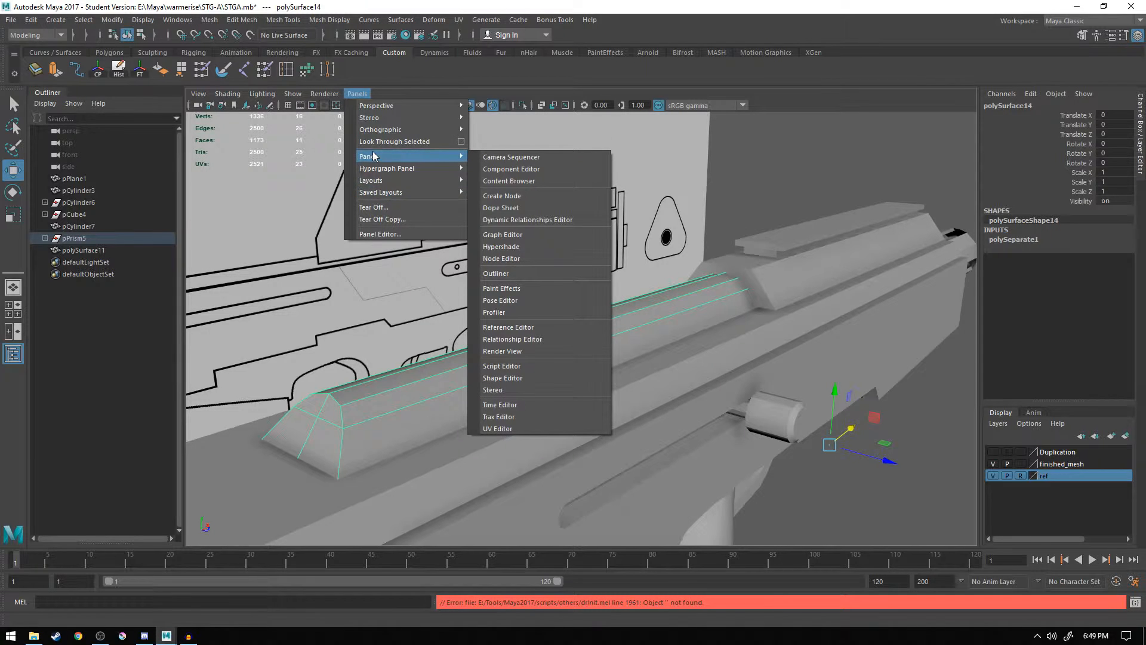
pyautogui.moveTo(391, 180)
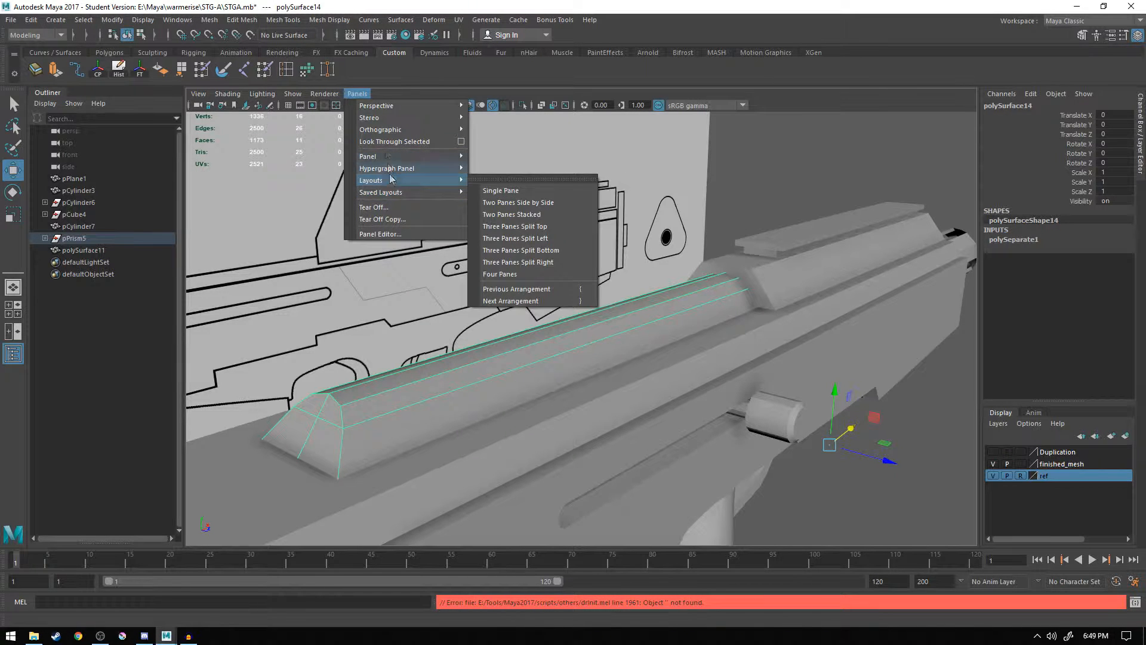
pyautogui.moveTo(376, 108)
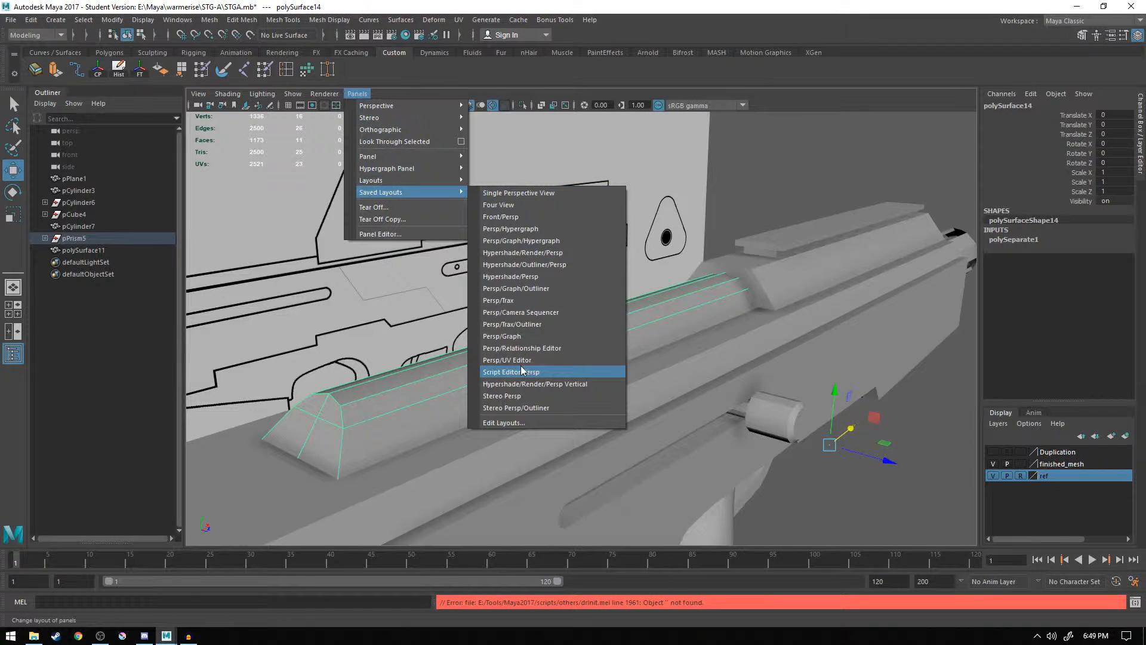
pyautogui.click(514, 359)
pyautogui.scroll(-3, 777, 337)
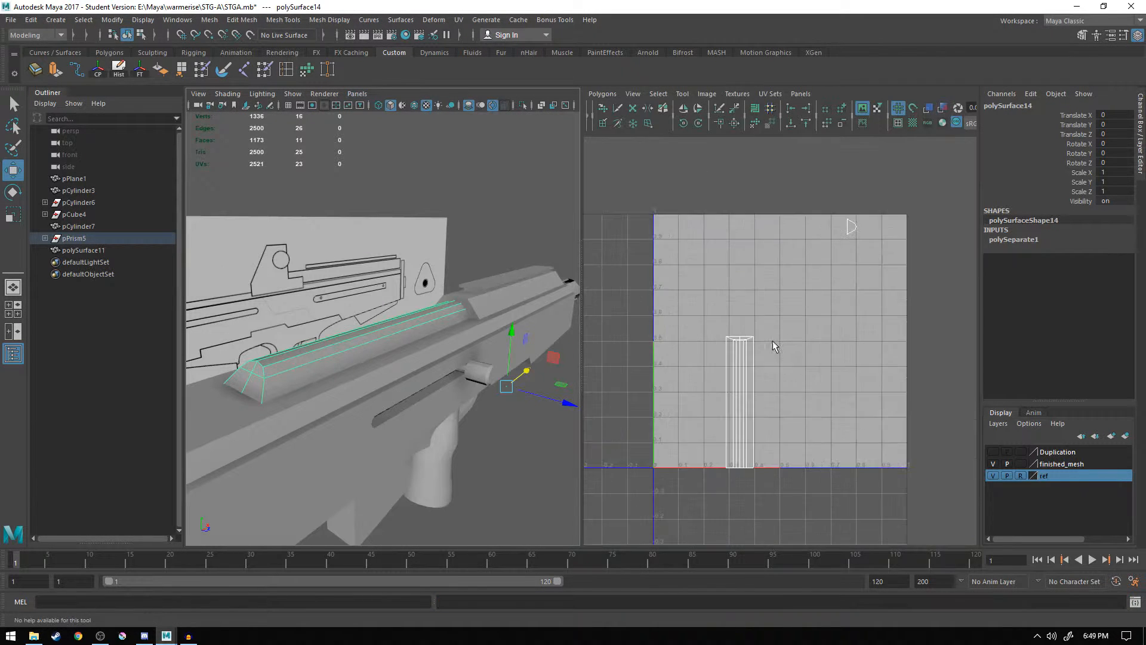
pyautogui.keyDown('alt'); pyautogui.moveTo(773, 345); pyautogui.dragTo(754, 277, button='middle'); pyautogui.keyUp('alt')
# - Select all the rifle pieces and examine their complete UV layout in the UV editor
pyautogui.click(528, 289)
pyautogui.scroll(-5, 529, 309)
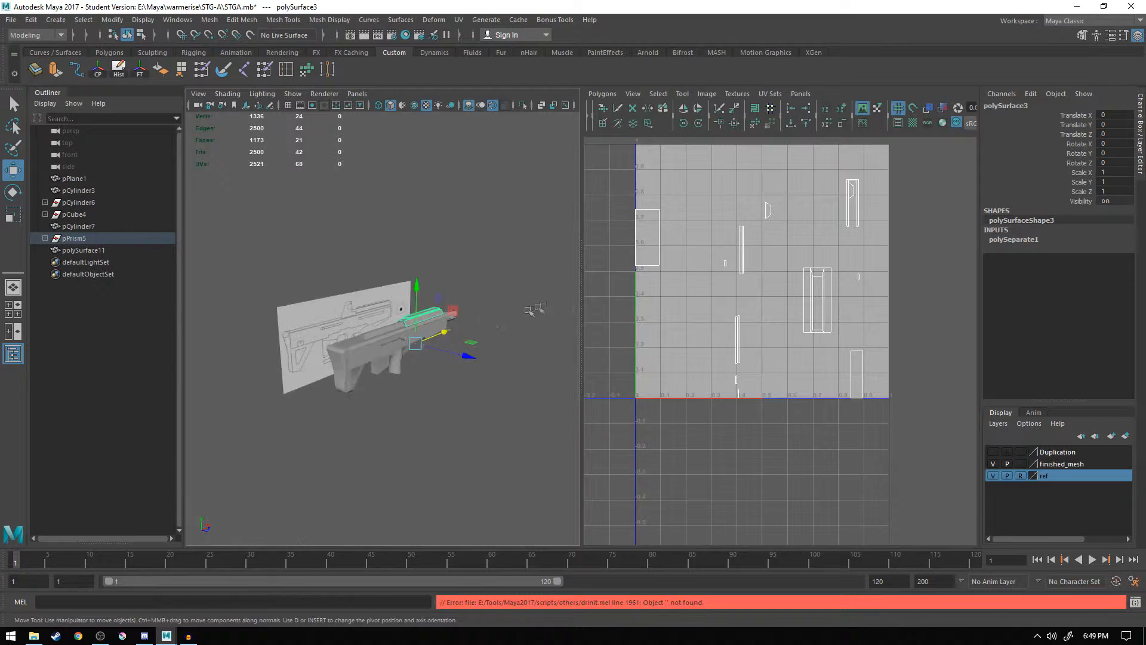
pyautogui.moveTo(295, 300); pyautogui.dragTo(507, 444)
pyautogui.scroll(2, 729, 325)
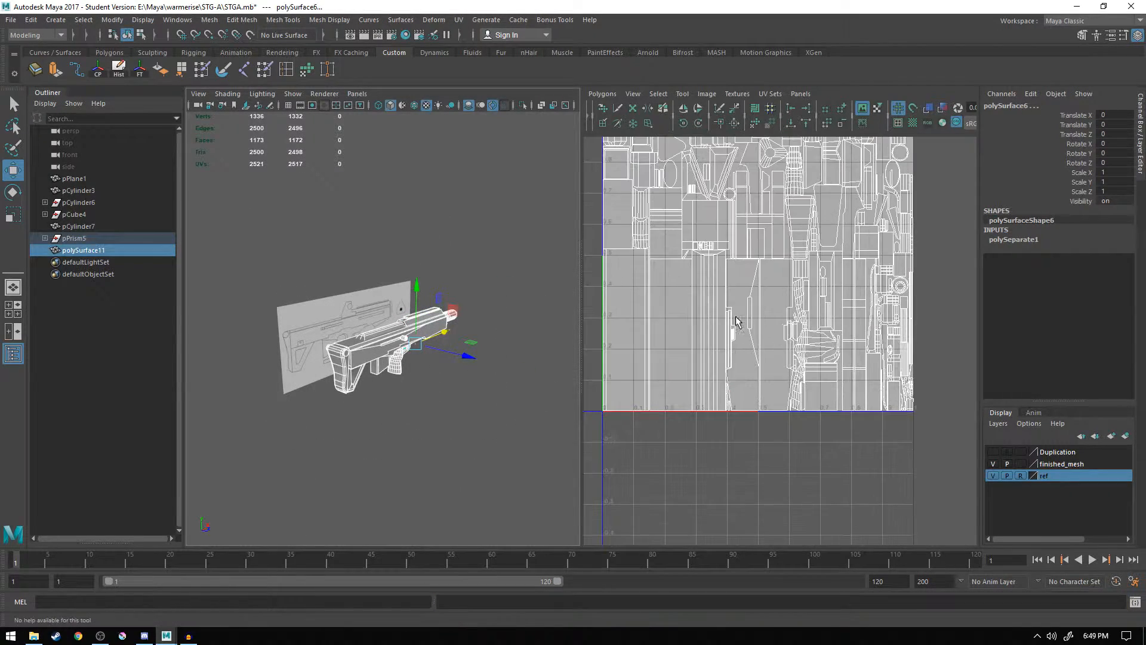
pyautogui.scroll(5, 766, 335)
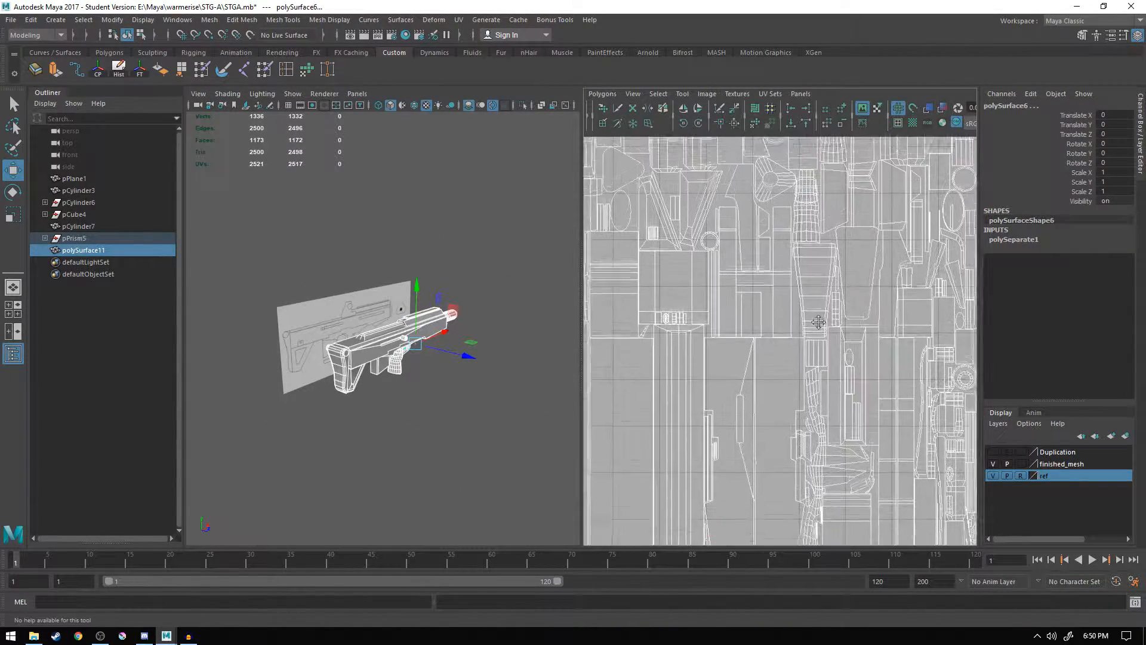
pyautogui.keyDown('alt'); pyautogui.moveTo(831, 348); pyautogui.dragTo(842, 358, button='middle'); pyautogui.keyUp('alt')
pyautogui.keyDown('alt'); pyautogui.moveTo(971, 426); pyautogui.dragTo(889, 342, button='middle'); pyautogui.keyUp('alt')
# - Display the checker map on the rifle's UVs and examine its pattern on the model
pyautogui.click(913, 123)
pyautogui.scroll(8, 439, 349)
pyautogui.scroll(-2, 437, 358)
pyautogui.keyDown('alt'); pyautogui.moveTo(439, 359); pyautogui.dragTo(353, 319); pyautogui.keyUp('alt')
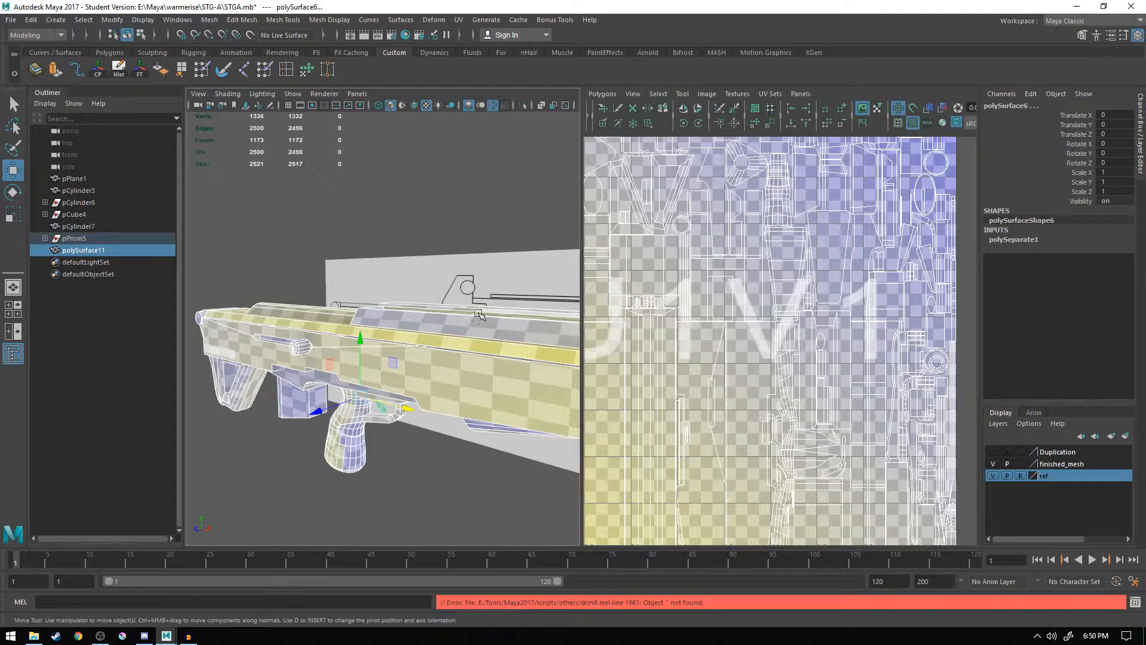
# - Enlarge the perspective view to fill the workspace and frame the whole rifle against the reference drawing
pyautogui.keyDown('alt'); pyautogui.moveTo(768, 325); pyautogui.dragTo(571, 339, button='right'); pyautogui.keyUp('alt')
pyautogui.keyDown('alt'); pyautogui.moveTo(268, 292); pyautogui.dragTo(346, 289); pyautogui.keyUp('alt')
pyautogui.press('space')
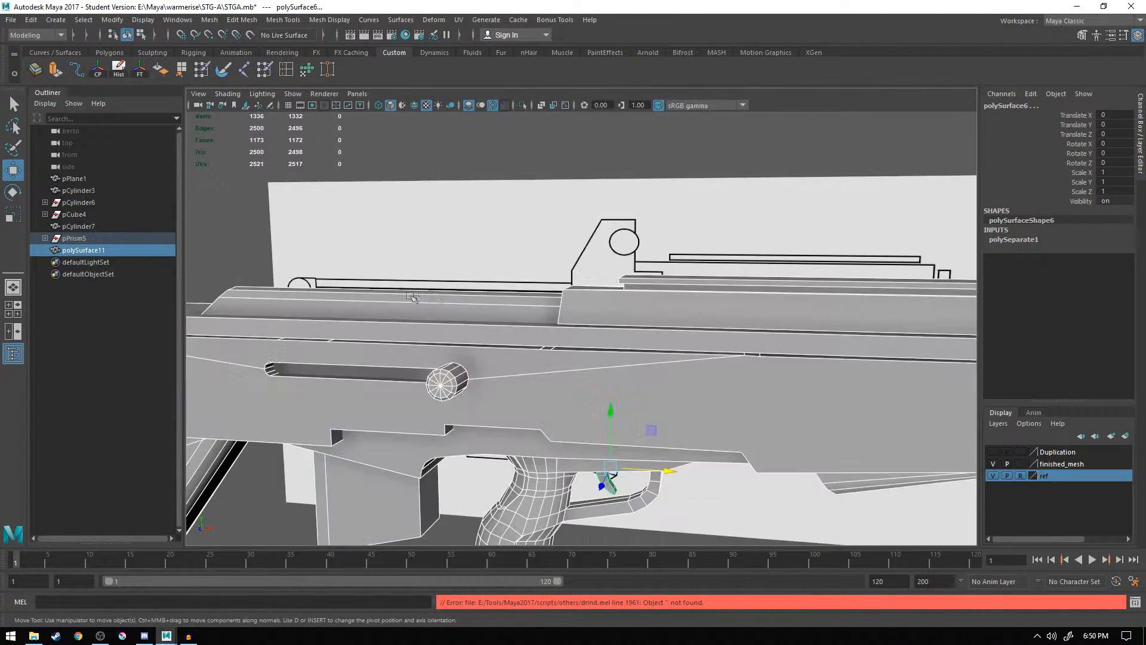
pyautogui.keyDown('alt'); pyautogui.moveTo(555, 306); pyautogui.dragTo(473, 293, button='middle'); pyautogui.keyUp('alt')
pyautogui.keyDown('alt'); pyautogui.moveTo(473, 293); pyautogui.dragTo(605, 315); pyautogui.keyUp('alt')
pyautogui.scroll(-10, 602, 317)
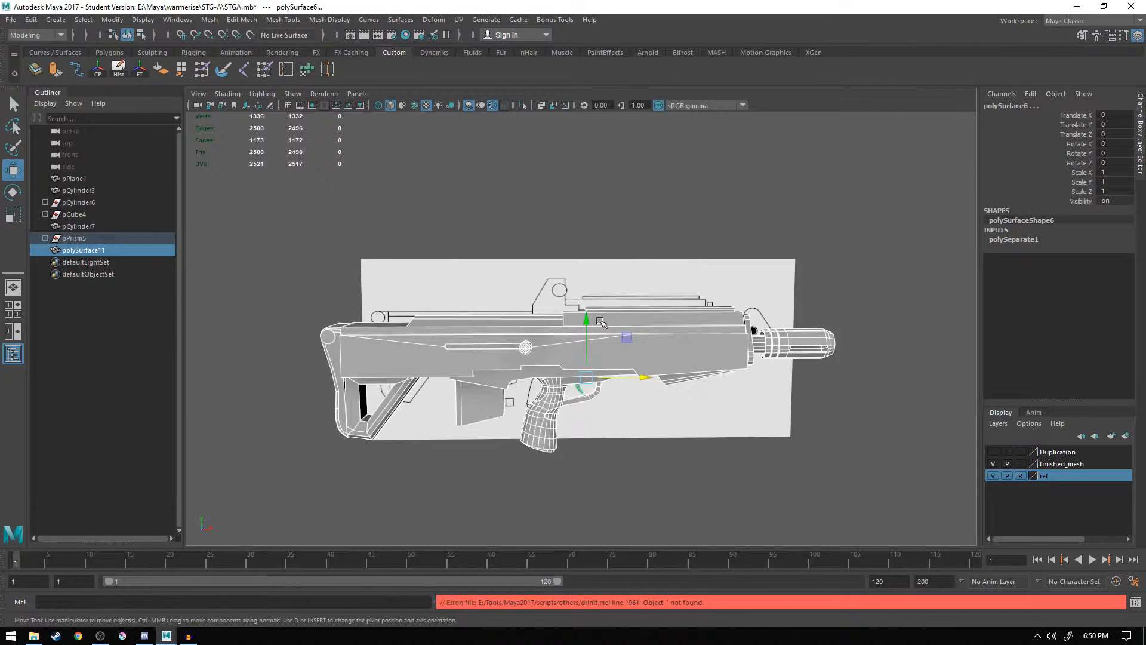
# - Add all selected rifle pieces to the finished_mesh layer and check its contents by hiding and reshowing the layer
pyautogui.click(991, 476)
pyautogui.click(990, 476)
pyautogui.rightClick(1065, 464)
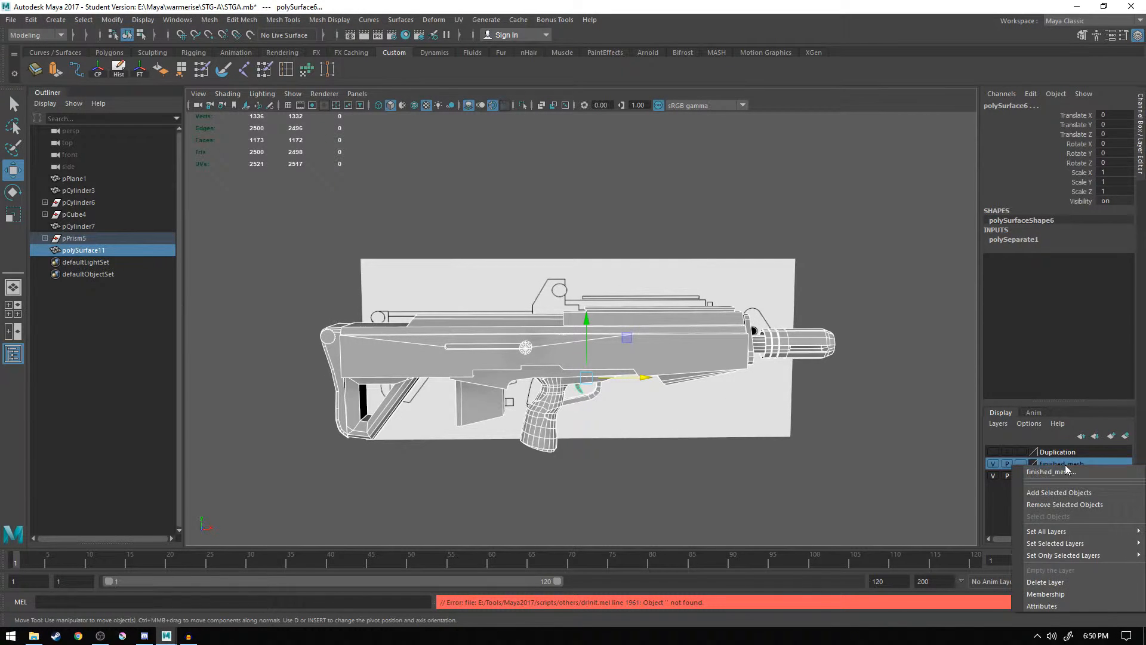
pyautogui.click(1070, 496)
pyautogui.click(993, 464)
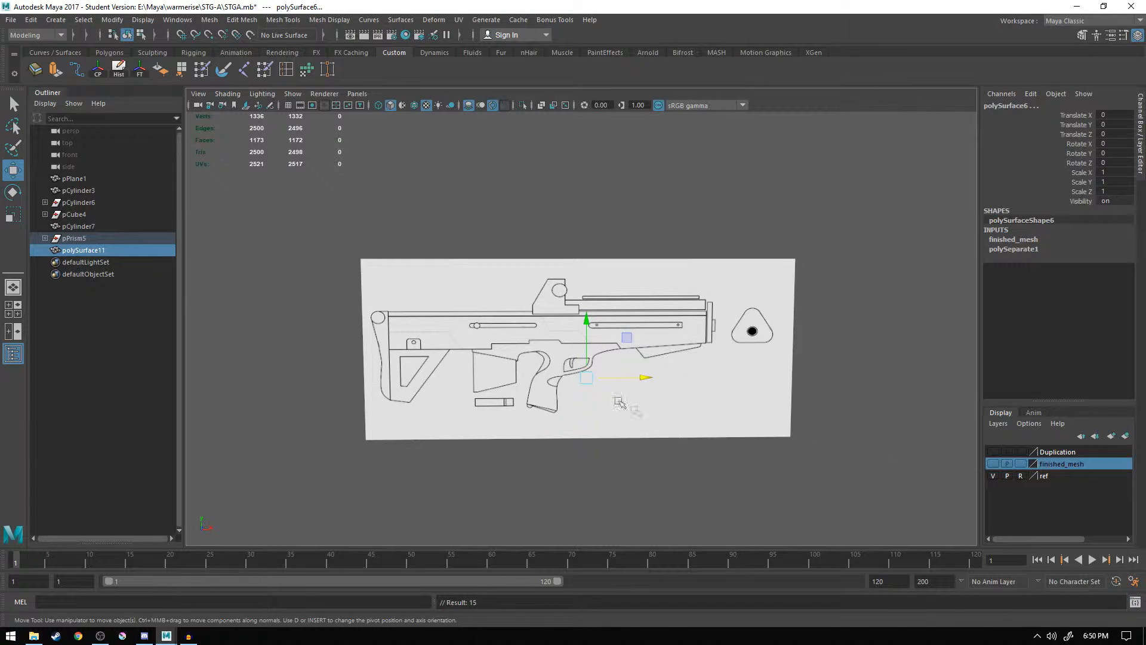
pyautogui.scroll(1, 621, 397)
pyautogui.click(697, 410)
pyautogui.keyDown('alt'); pyautogui.moveTo(633, 372); pyautogui.dragTo(639, 374); pyautogui.keyUp('alt')
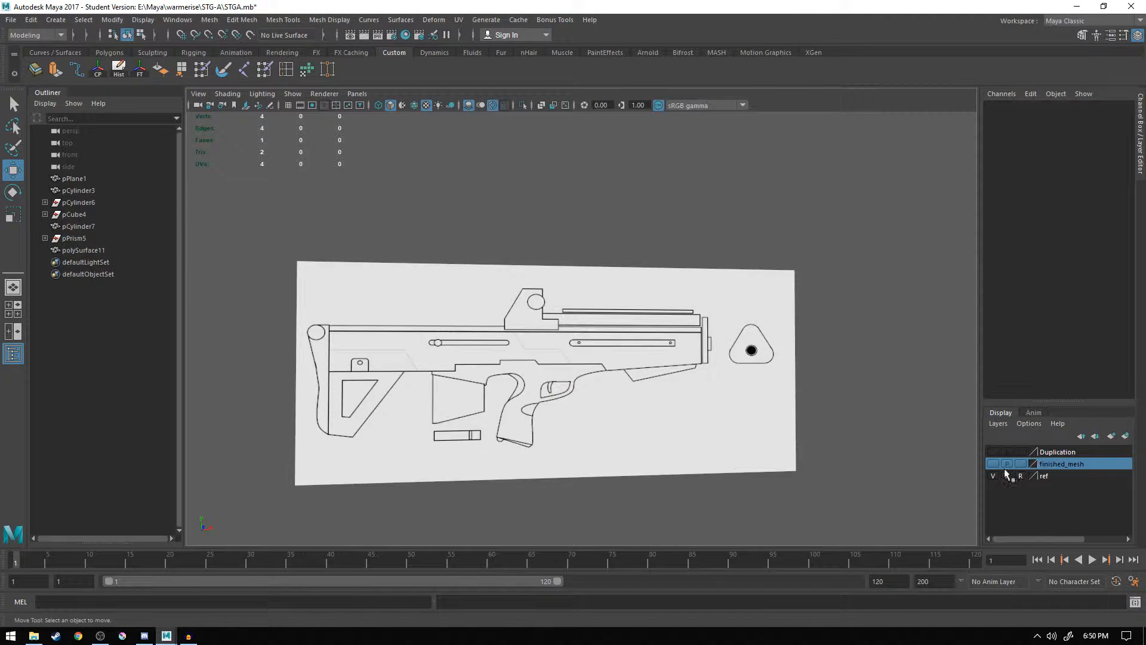
pyautogui.click(993, 464)
# - Remove the long top cover and the front railed cover from the finished_mesh layer, and hide that layer
pyautogui.scroll(6, 624, 357)
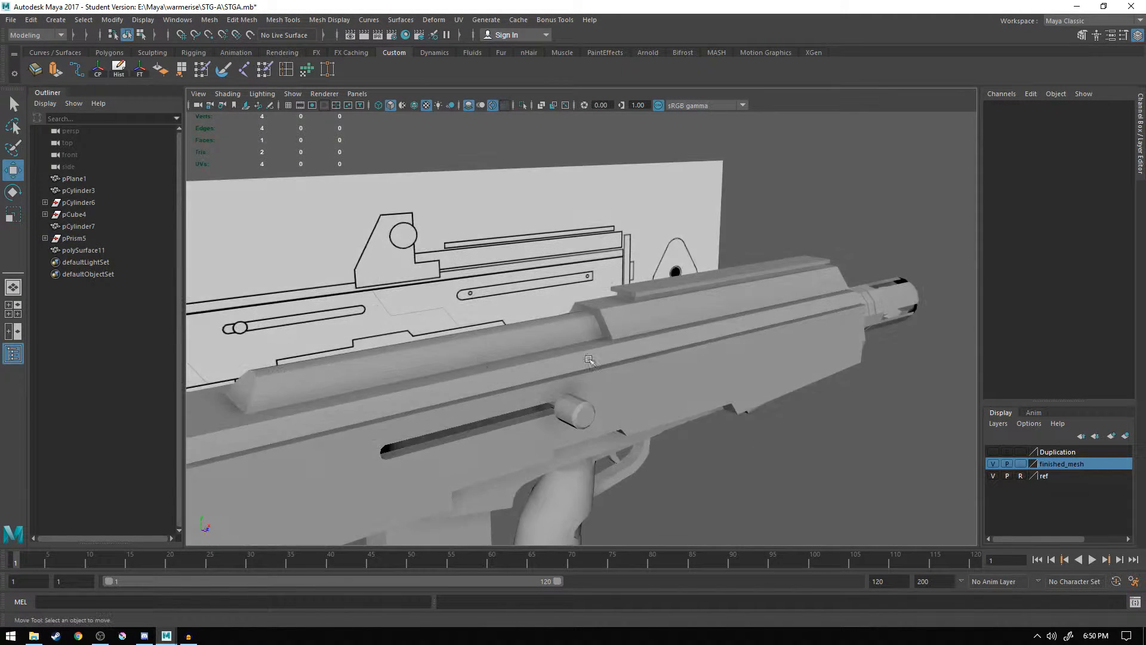
pyautogui.click(523, 372)
pyautogui.keyDown('alt'); pyautogui.moveTo(522, 371); pyautogui.dragTo(574, 348); pyautogui.keyUp('alt')
pyautogui.keyDown('alt'); pyautogui.moveTo(639, 332); pyautogui.dragTo(670, 365); pyautogui.keyUp('alt')
pyautogui.click(584, 307)
pyautogui.rightClick(1082, 457)
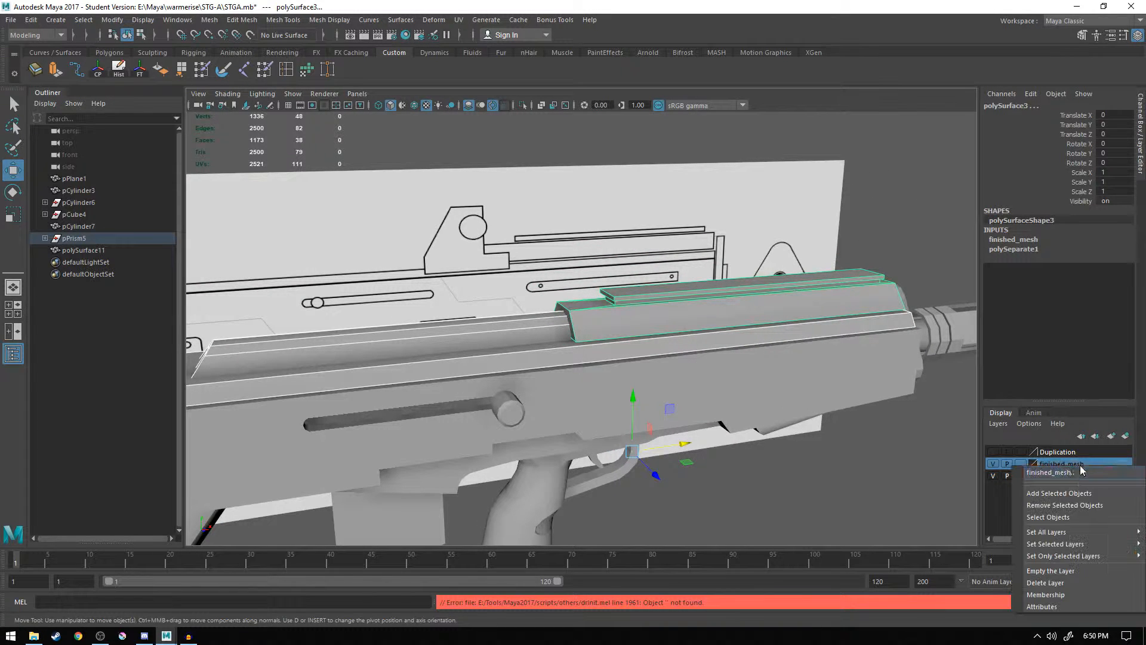
pyautogui.click(1059, 507)
pyautogui.click(993, 464)
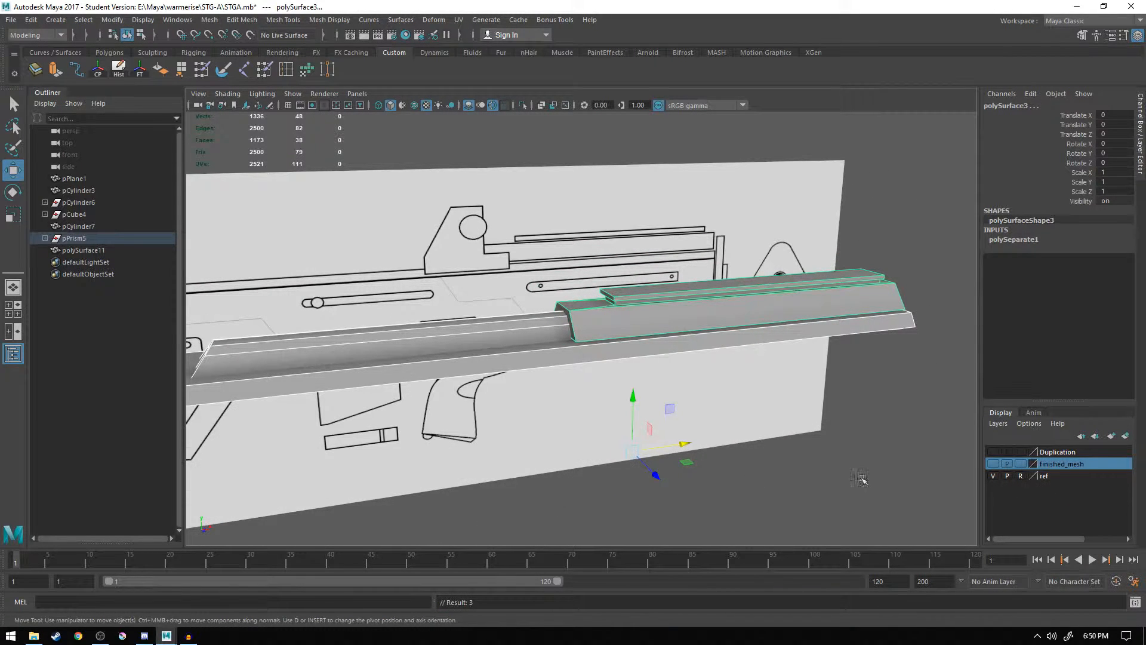
pyautogui.click(697, 452)
pyautogui.keyDown('alt'); pyautogui.moveTo(698, 452); pyautogui.dragTo(595, 423); pyautogui.keyUp('alt')
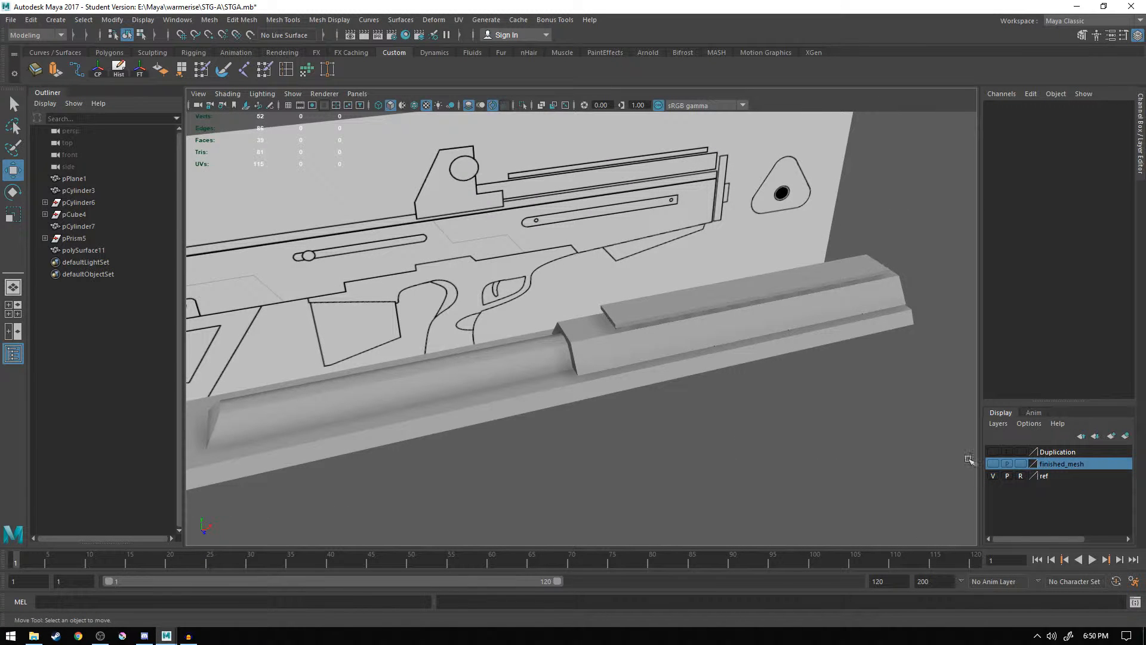
# - Toggle the finished_mesh layer's visibility to compare the remaining top cover pieces with the full rifle
pyautogui.click(993, 464)
pyautogui.keyDown('alt'); pyautogui.moveTo(591, 412); pyautogui.dragTo(662, 379); pyautogui.keyUp('alt')
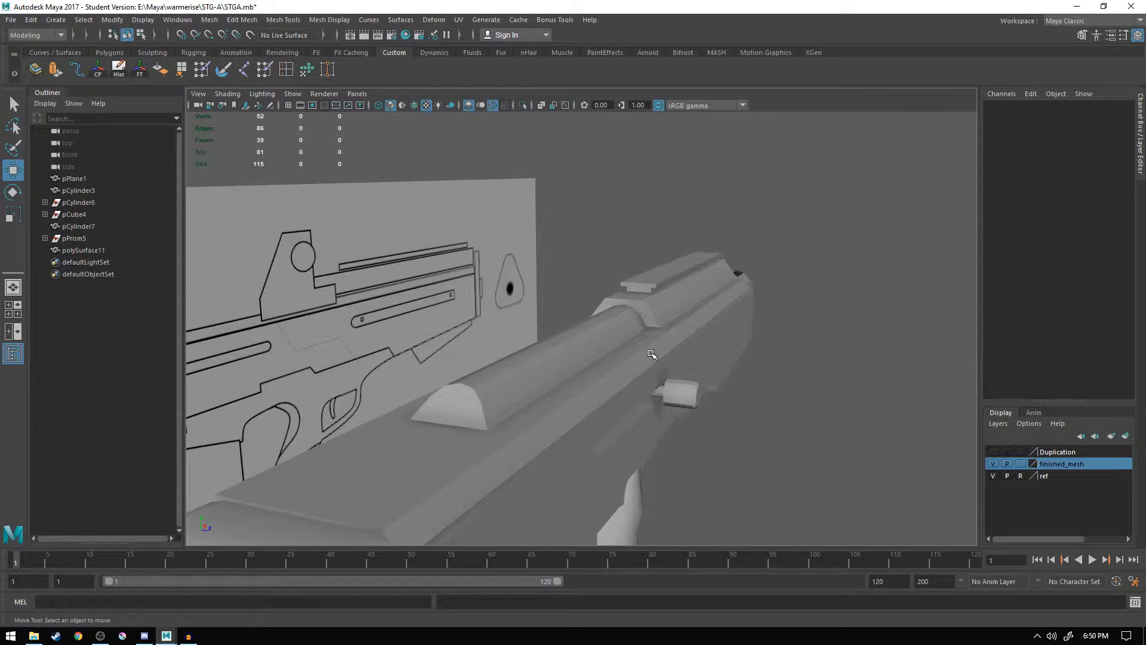
pyautogui.click(994, 464)
pyautogui.click(994, 464)
pyautogui.click(994, 464)
pyautogui.click(994, 464)
# - Remove the side body panel from the finished_mesh layer, hide the layer, and examine the remaining pieces beside the reference drawing
pyautogui.keyDown('alt'); pyautogui.moveTo(827, 425); pyautogui.dragTo(693, 360); pyautogui.keyUp('alt')
pyautogui.click(695, 362)
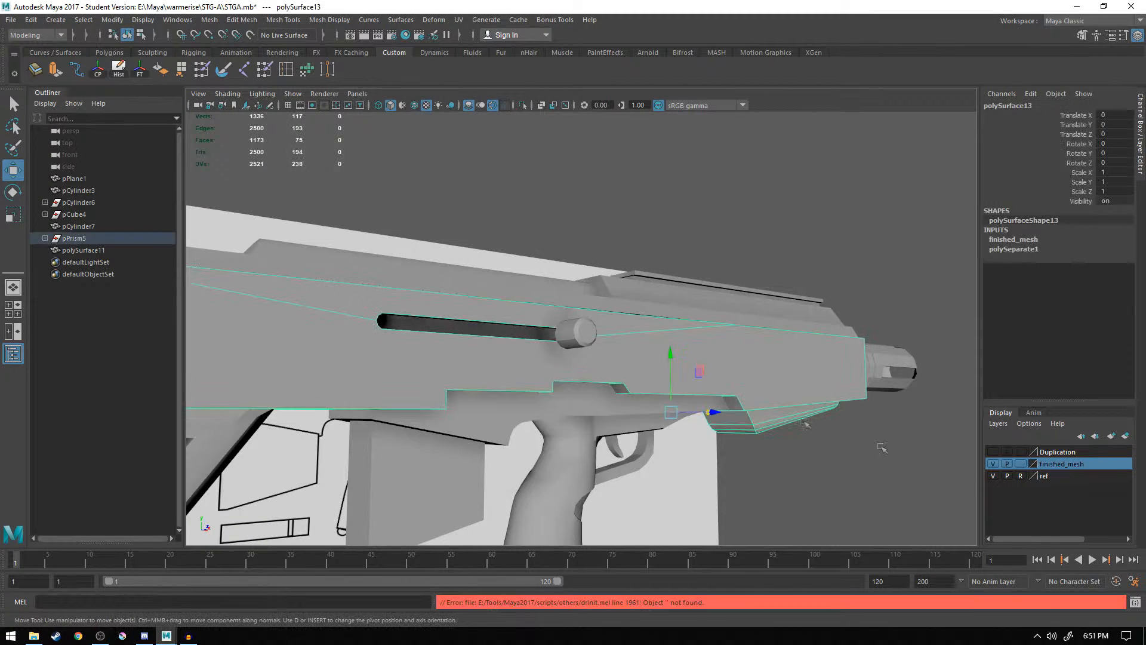
pyautogui.rightClick(1042, 464)
pyautogui.click(1049, 513)
pyautogui.click(993, 464)
pyautogui.keyDown('alt'); pyautogui.moveTo(851, 431); pyautogui.dragTo(640, 353); pyautogui.keyUp('alt')
pyautogui.click(823, 477)
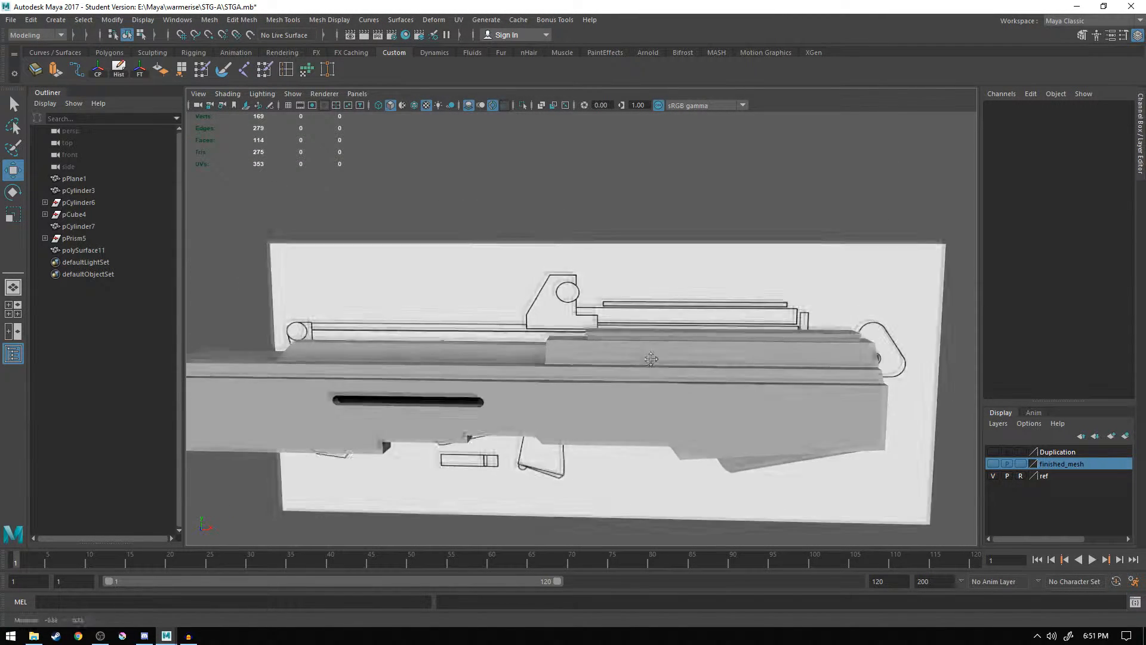
pyautogui.keyDown('alt'); pyautogui.moveTo(640, 354); pyautogui.dragTo(695, 376, button='middle'); pyautogui.keyUp('alt')
pyautogui.scroll(3, 695, 376)
pyautogui.keyDown('alt'); pyautogui.moveTo(770, 357); pyautogui.dragTo(519, 357, button='middle'); pyautogui.keyUp('alt')
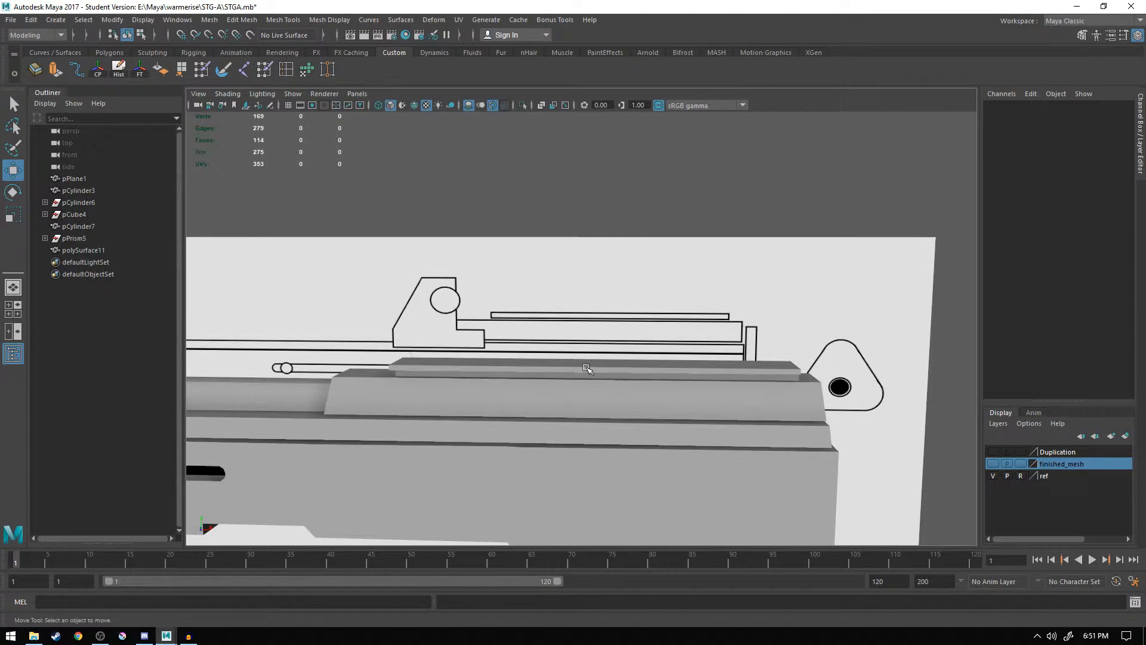
pyautogui.keyDown('alt'); pyautogui.moveTo(586, 369); pyautogui.dragTo(691, 374, button='middle'); pyautogui.keyUp('alt')
pyautogui.keyDown('alt'); pyautogui.moveTo(445, 274); pyautogui.dragTo(480, 298); pyautogui.keyUp('alt')
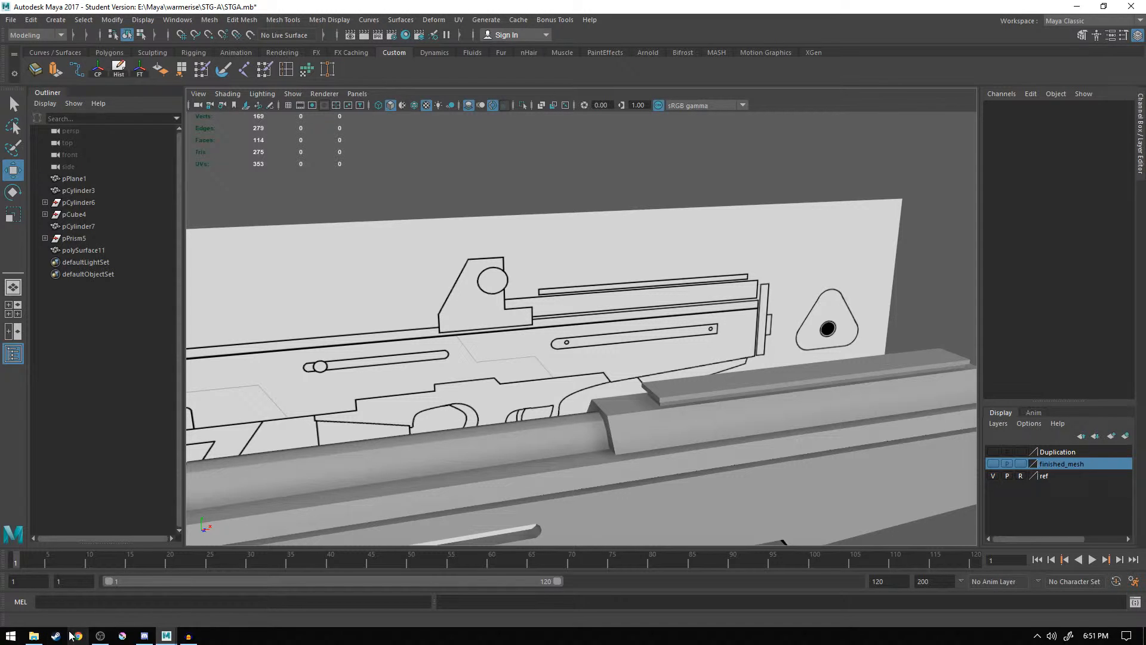
# - Switch to the Firefox web browser
pyautogui.press('super')
pyautogui.write('firefor')
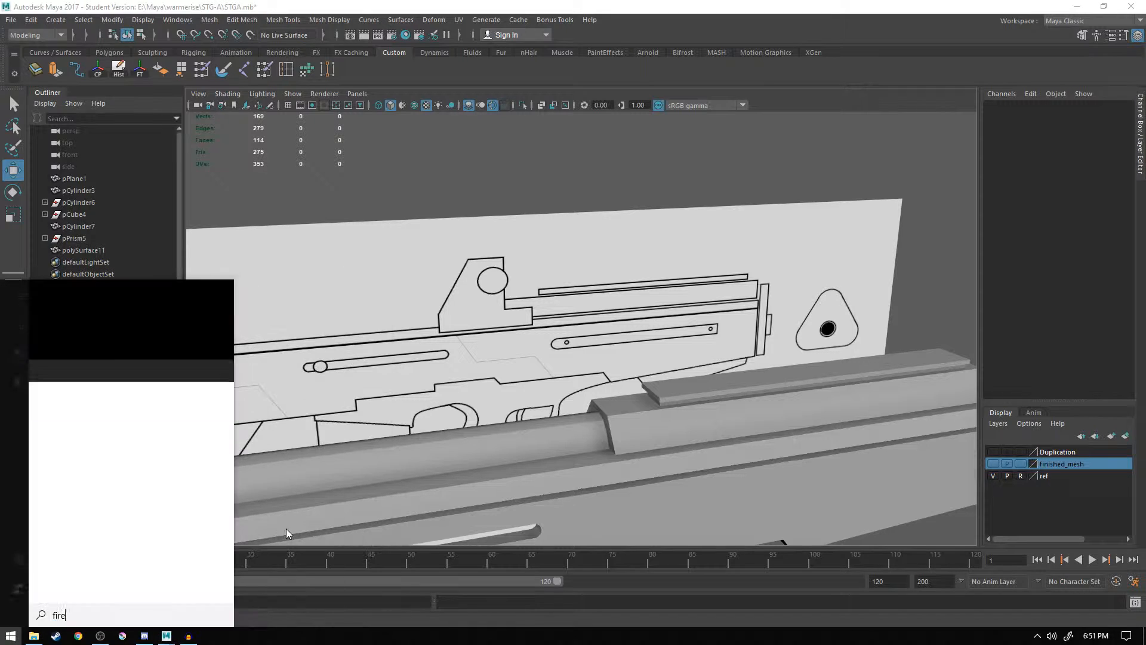
pyautogui.press('Return')
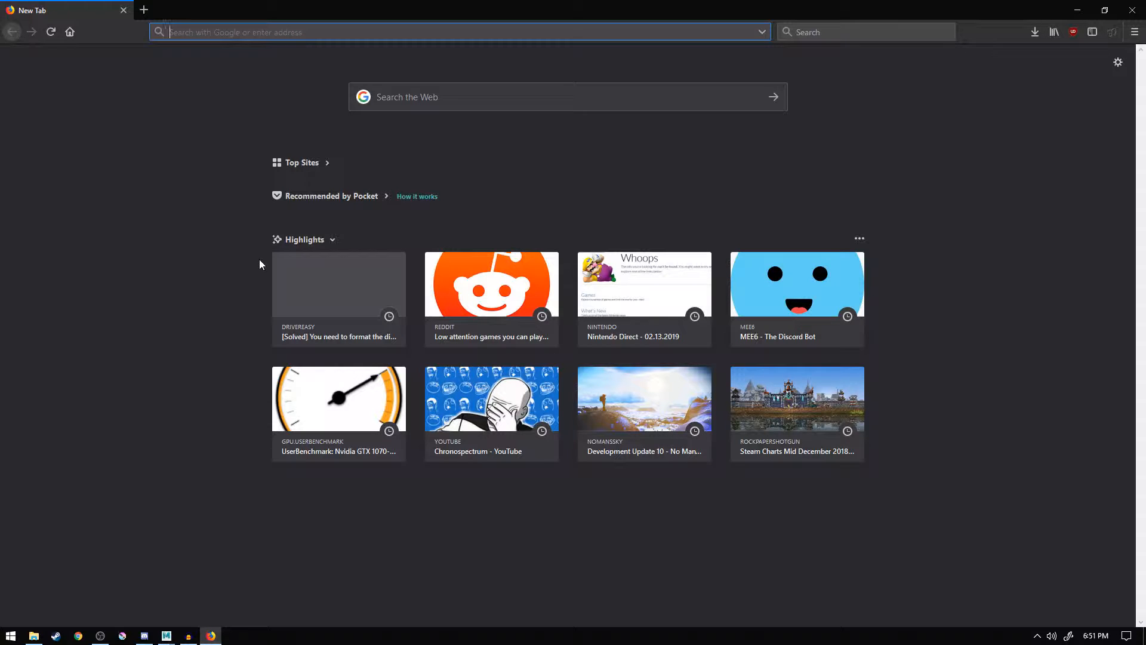
# - Search the web for "eotech holo sight" and show the image results
pyautogui.write('etec')
pyautogui.press('BackSpace')
pyautogui.press('BackSpace')
pyautogui.press('BackSpace')
pyautogui.write('otech gol')
pyautogui.press('BackSpace')
pyautogui.press('BackSpace')
pyautogui.press('BackSpace')
pyautogui.press('BackSpace')
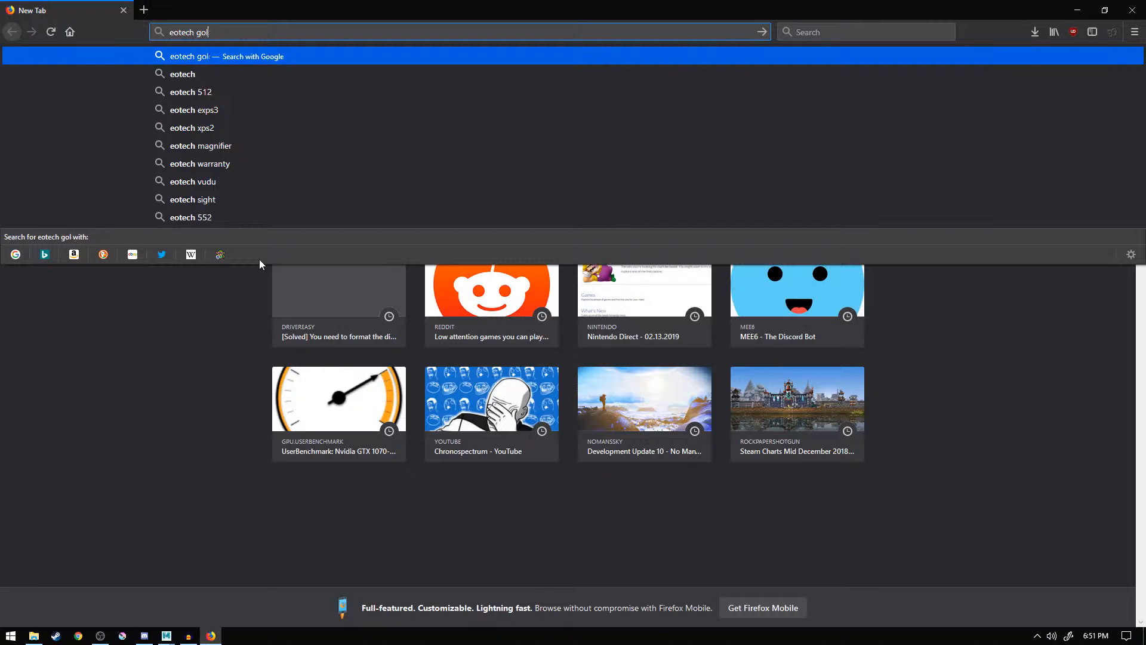
pyautogui.write('holo sight')
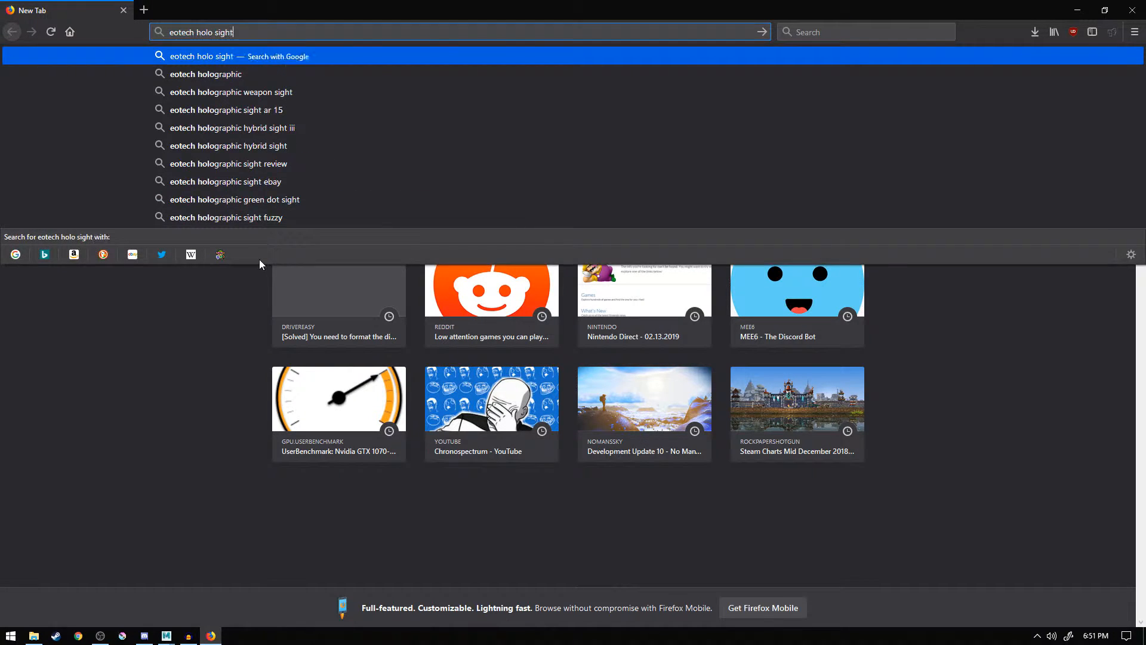
pyautogui.press('Return')
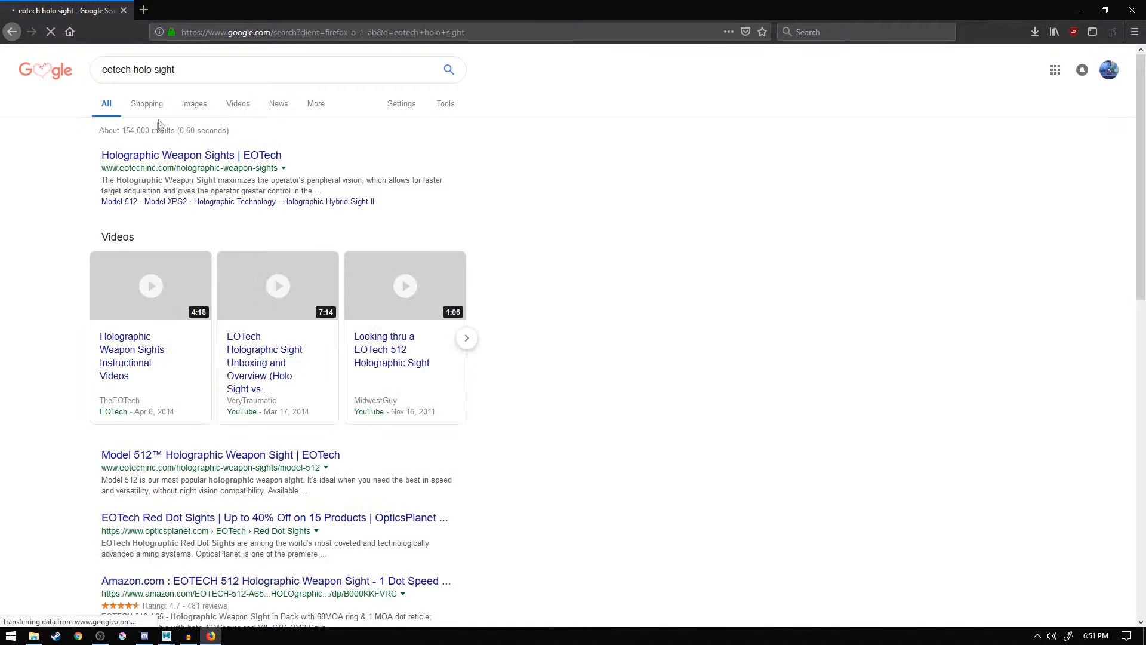
pyautogui.click(194, 104)
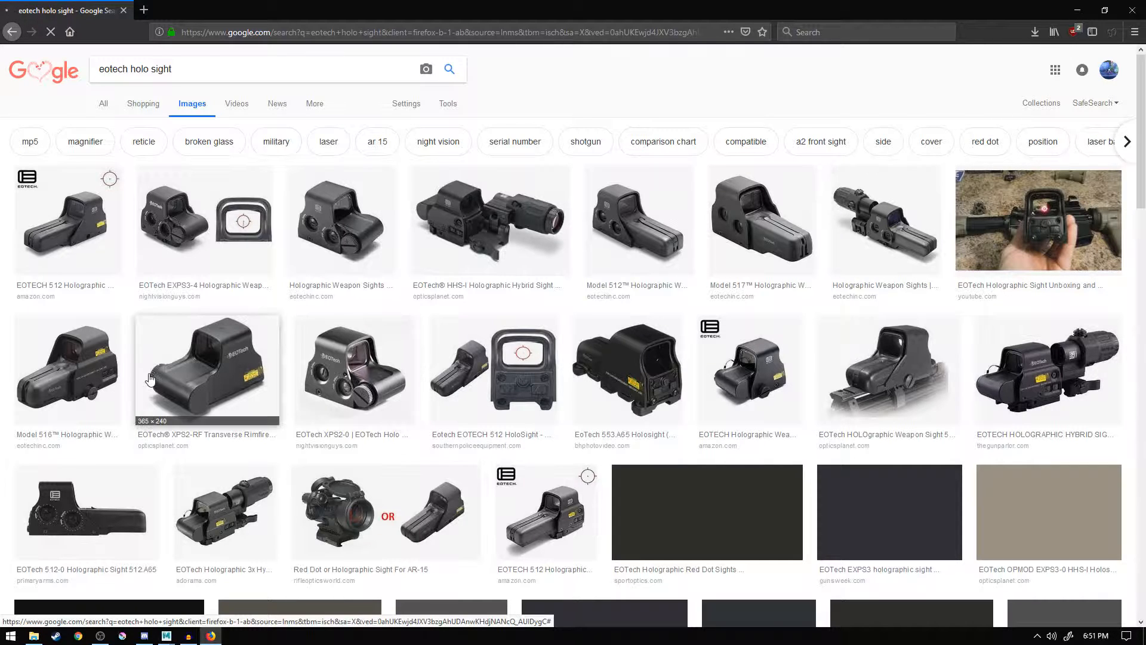
# - Look through the image results and preview the EOTech EXPS3 holographic sight photo from GUNSweek
pyautogui.scroll(-1, 64, 363)
pyautogui.scroll(-2, 64, 363)
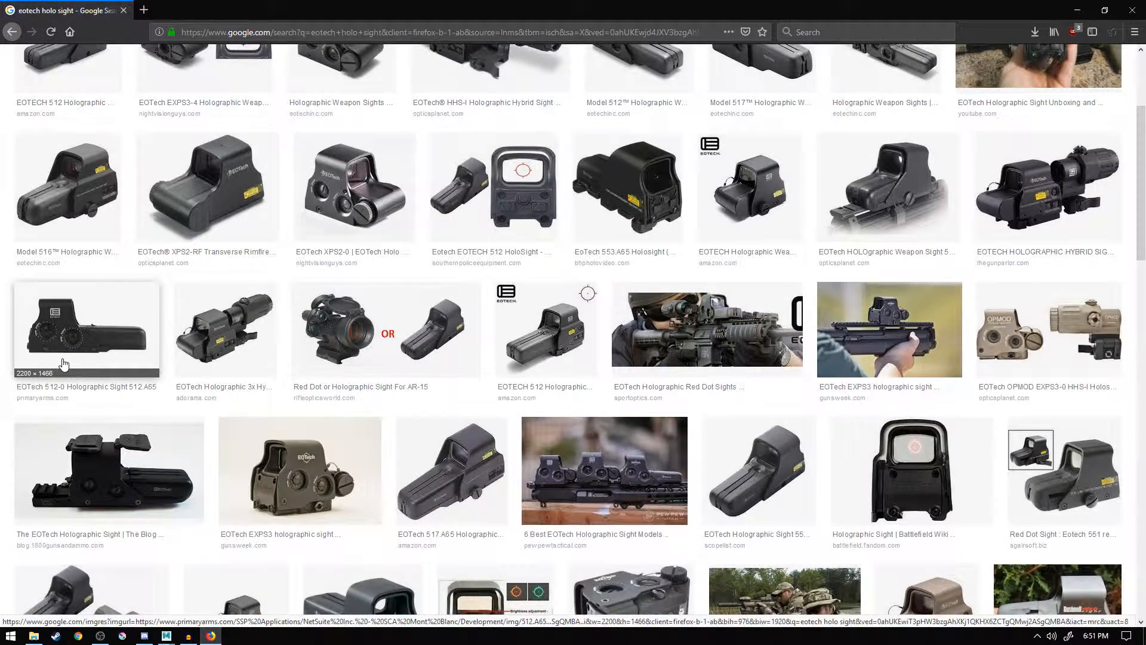
pyautogui.scroll(-1, 64, 363)
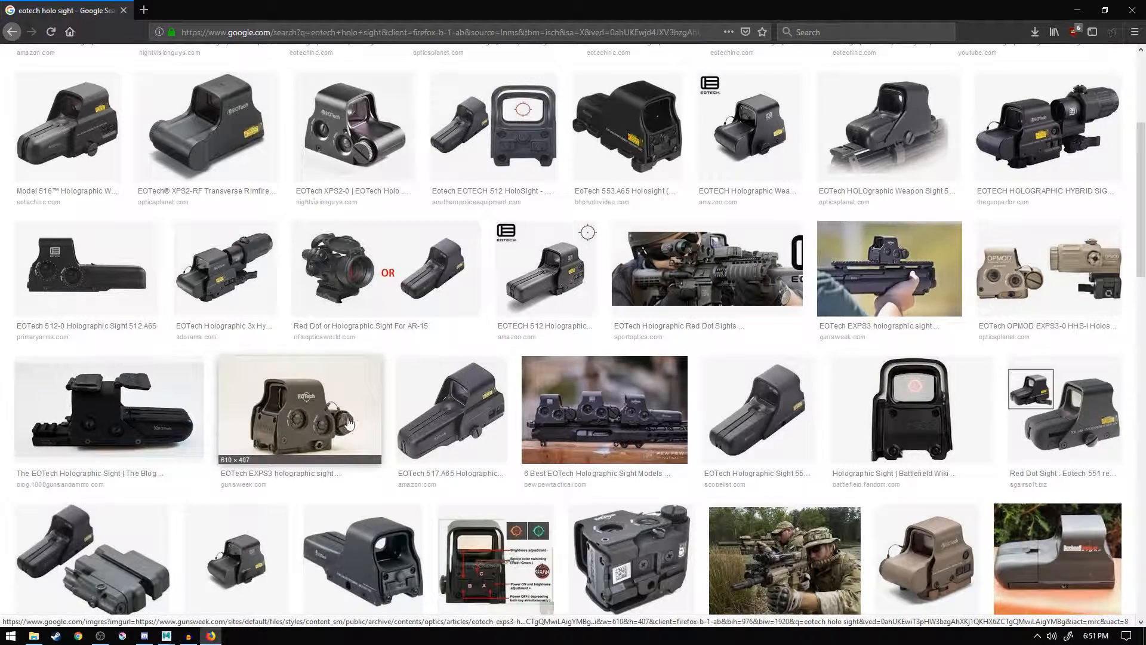
pyautogui.click(326, 406)
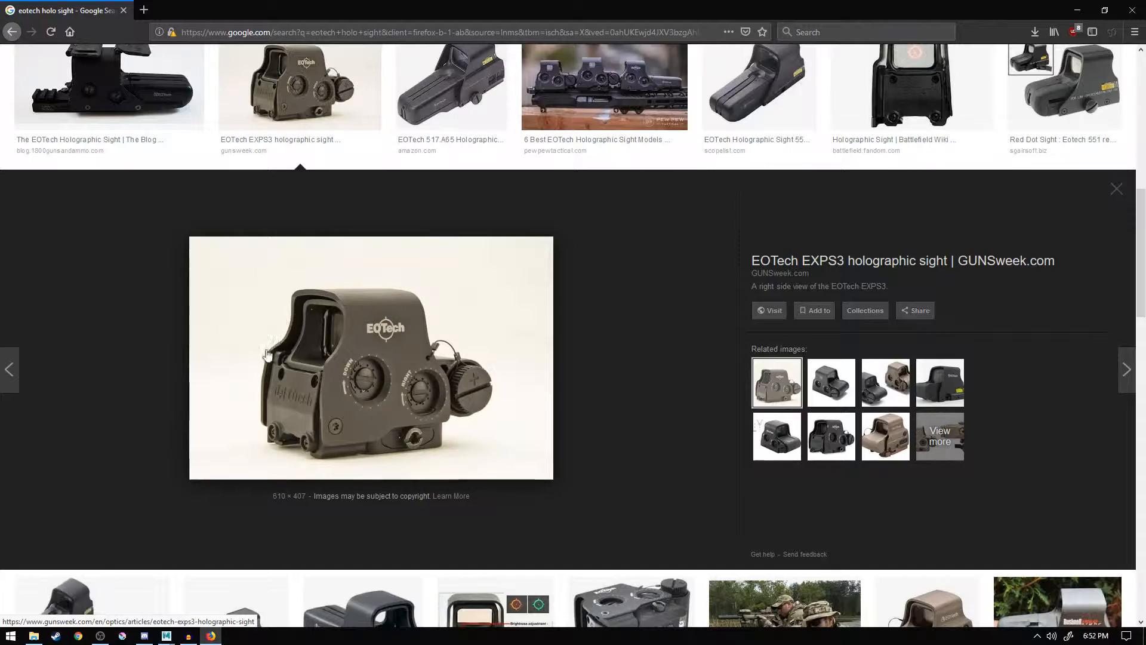
# - Preview the Battlefield 4 Eotech Holo Sight image and the EOtech 551 real-versus-fake comparison photo
pyautogui.scroll(-3, 361, 316)
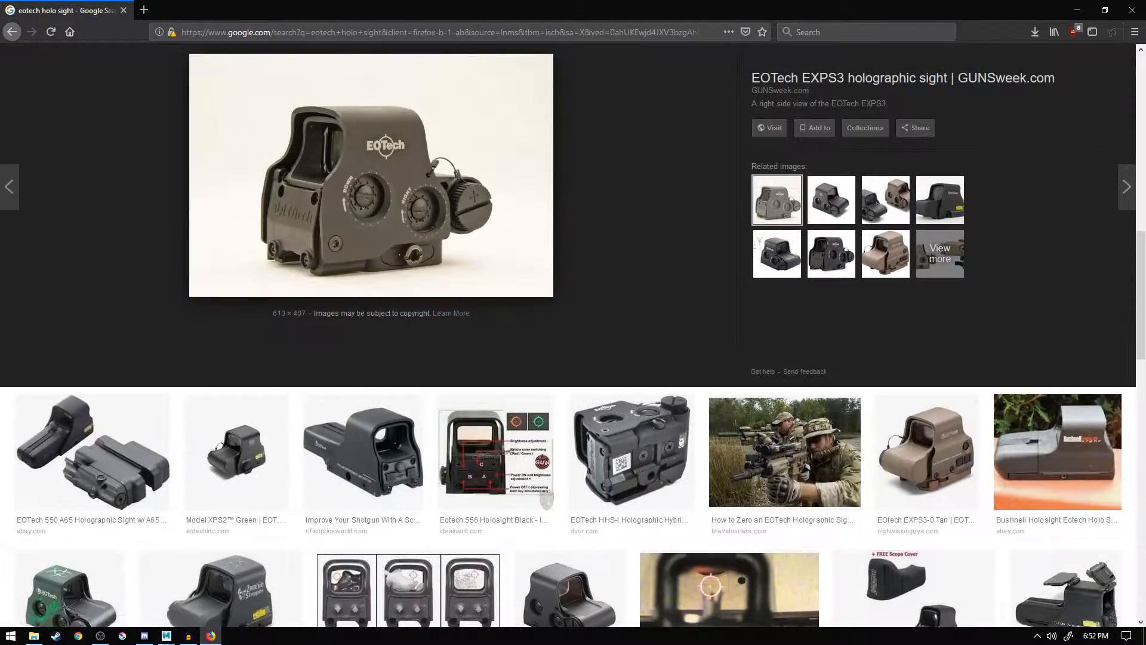
pyautogui.scroll(-1, 366, 311)
pyautogui.scroll(-2, 399, 446)
pyautogui.scroll(-1, 399, 446)
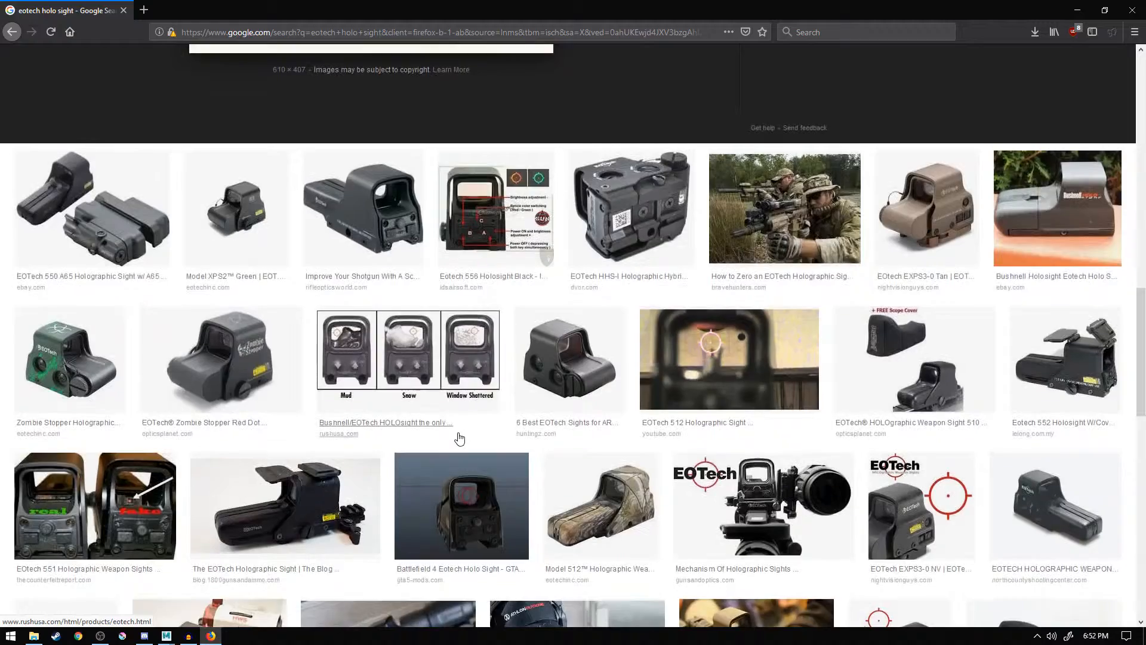
pyautogui.scroll(-2, 460, 438)
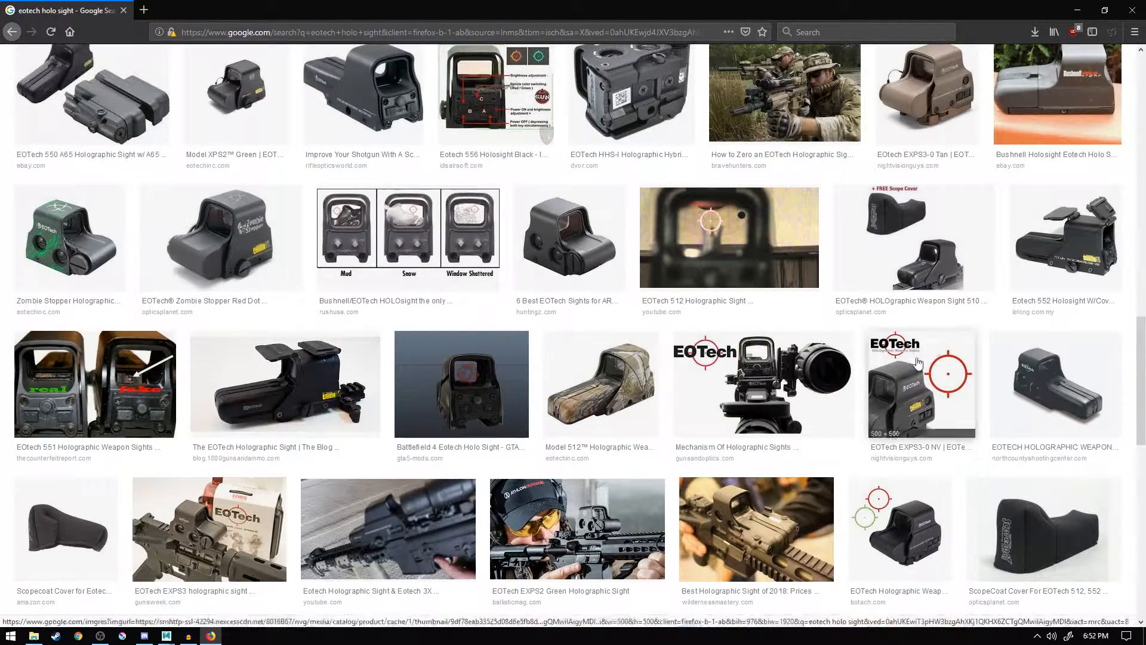
pyautogui.click(478, 385)
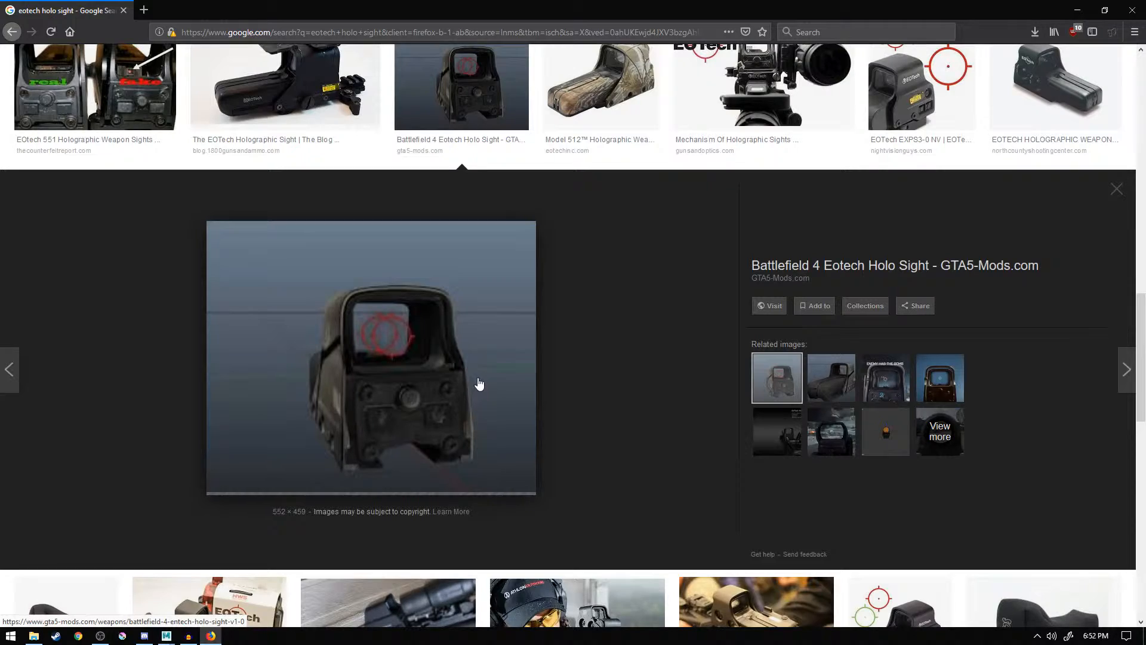
pyautogui.scroll(2, 308, 366)
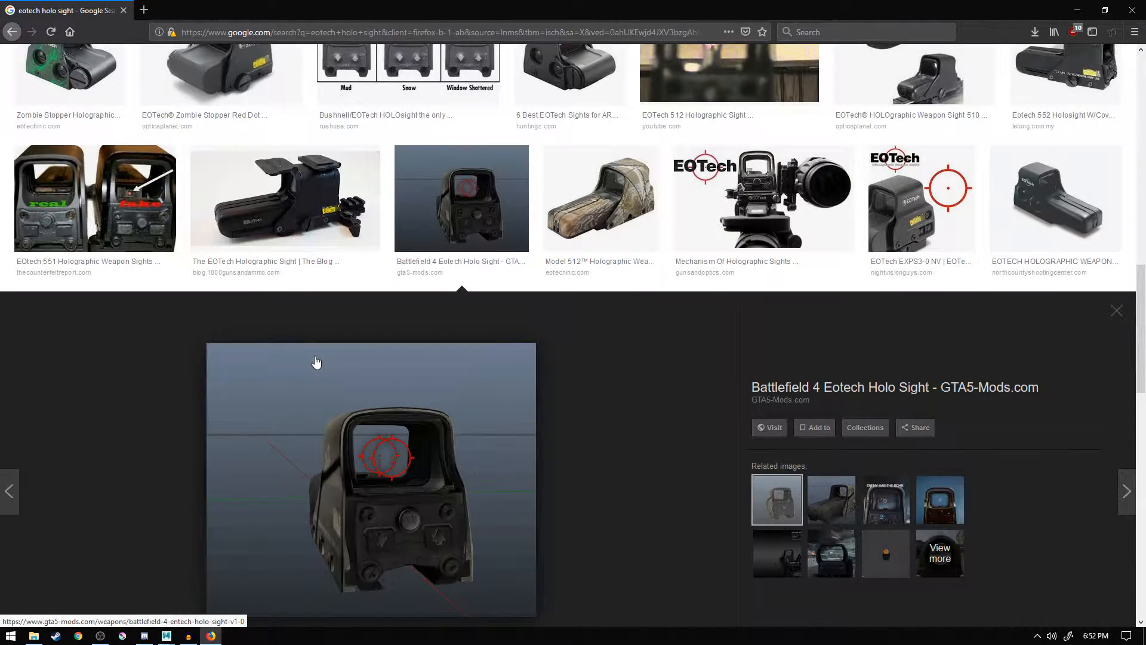
pyautogui.click(153, 208)
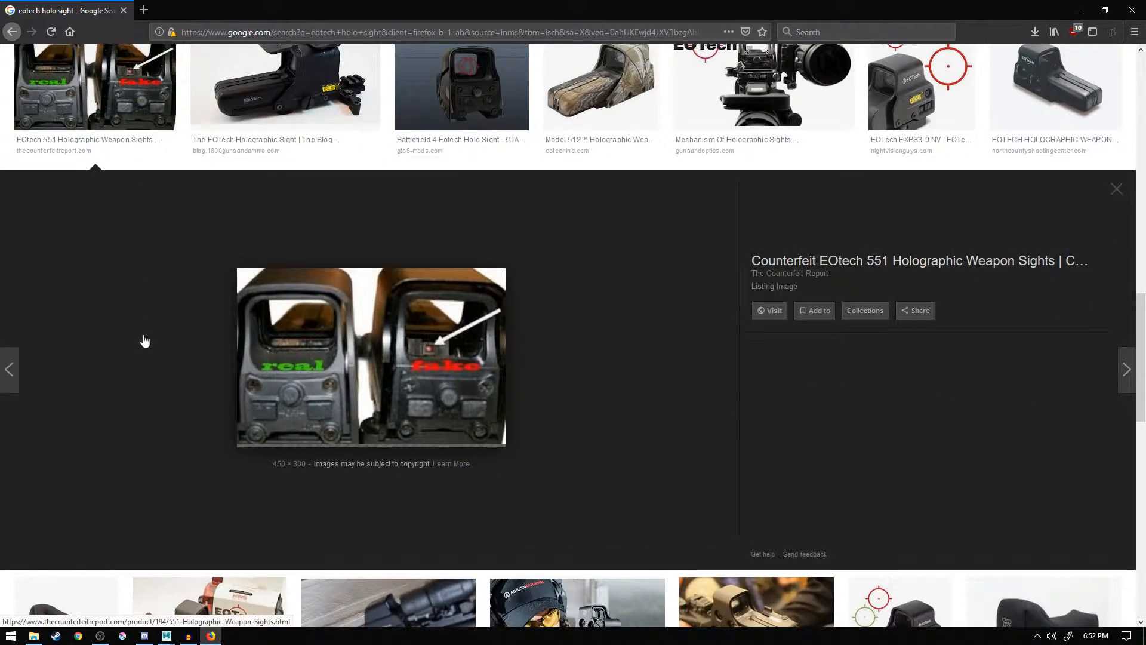
# - Browse further down the image results for more EOTech holographic sight references
pyautogui.scroll(-6, 142, 340)
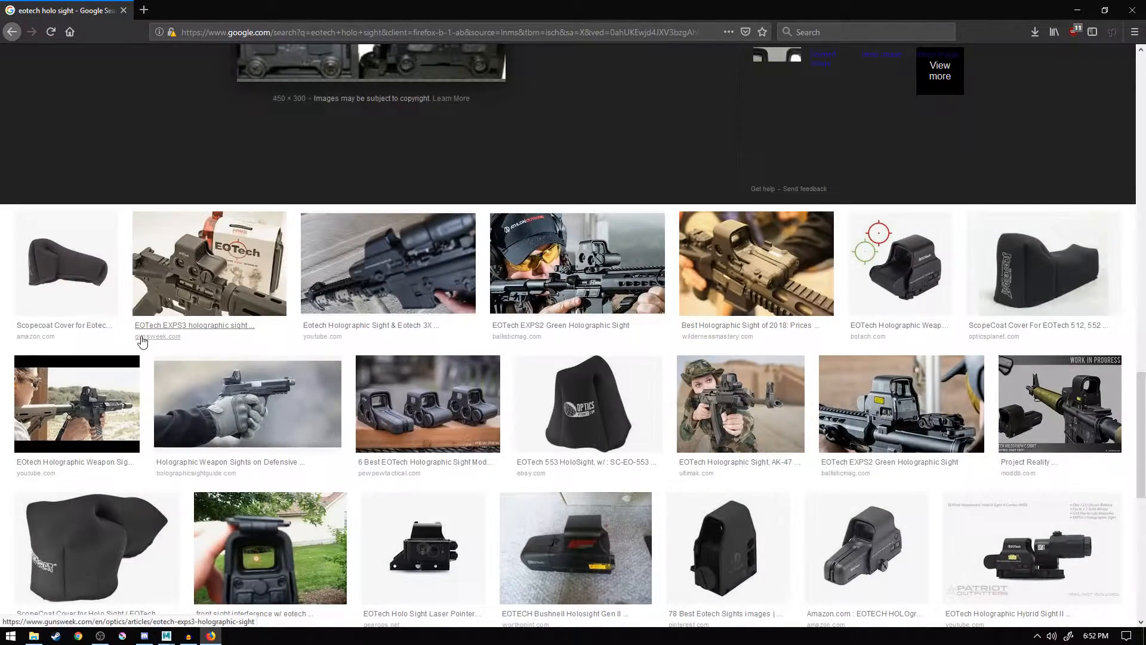
pyautogui.scroll(-1, 446, 367)
pyautogui.scroll(-4, 446, 367)
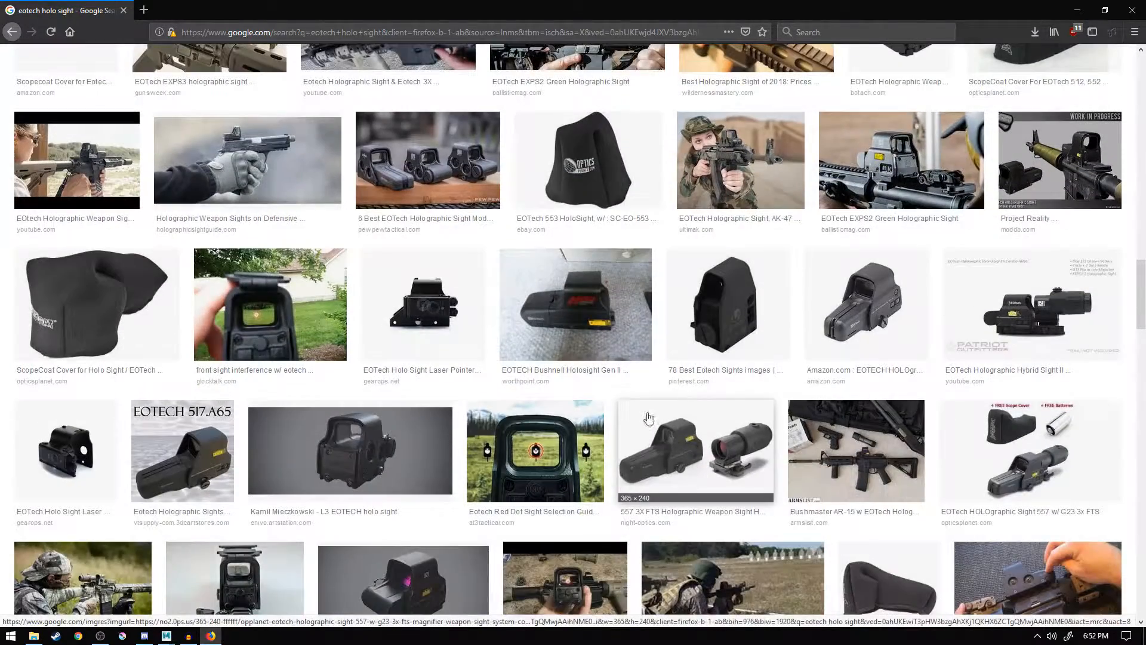
pyautogui.scroll(-1, 287, 406)
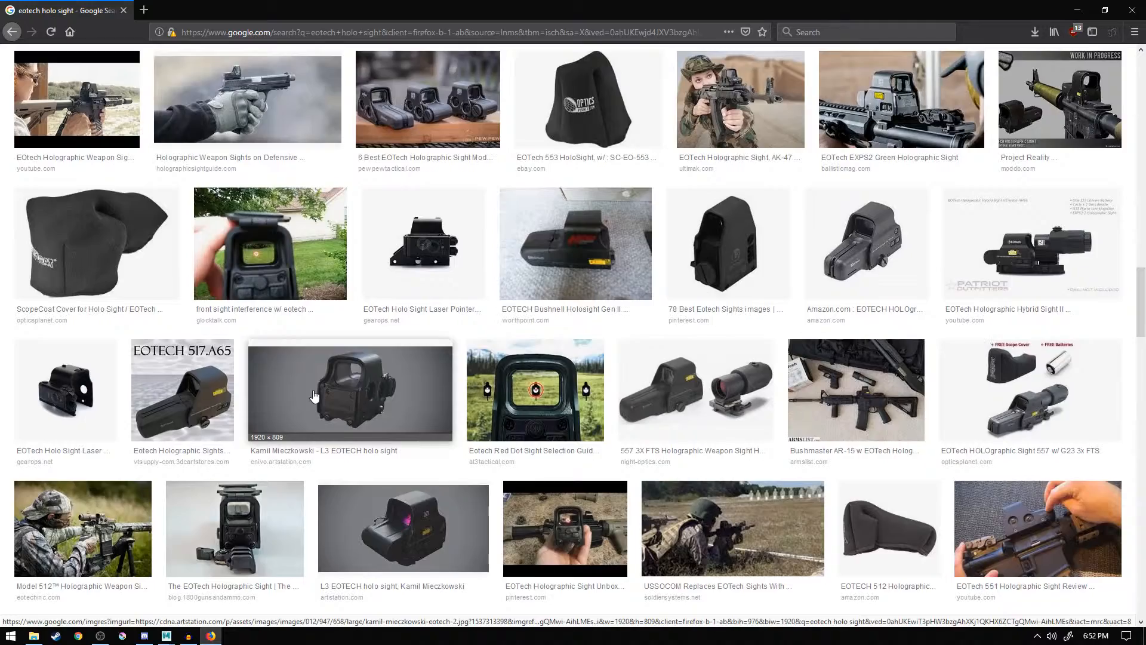
pyautogui.scroll(-1, 313, 396)
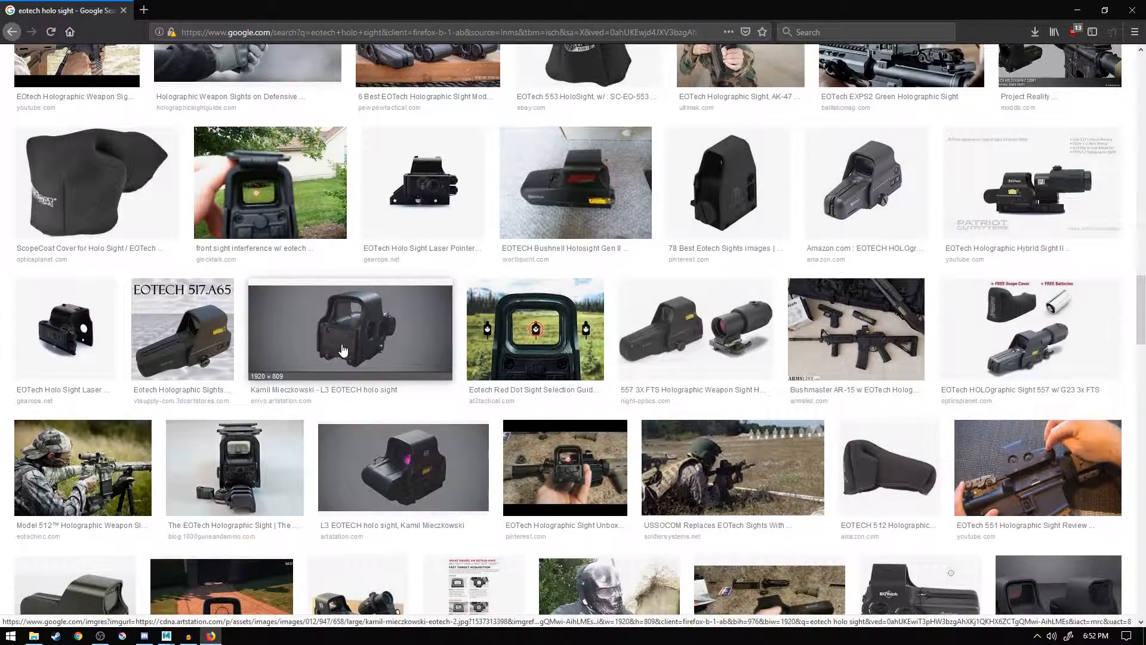
pyautogui.scroll(-5, 346, 352)
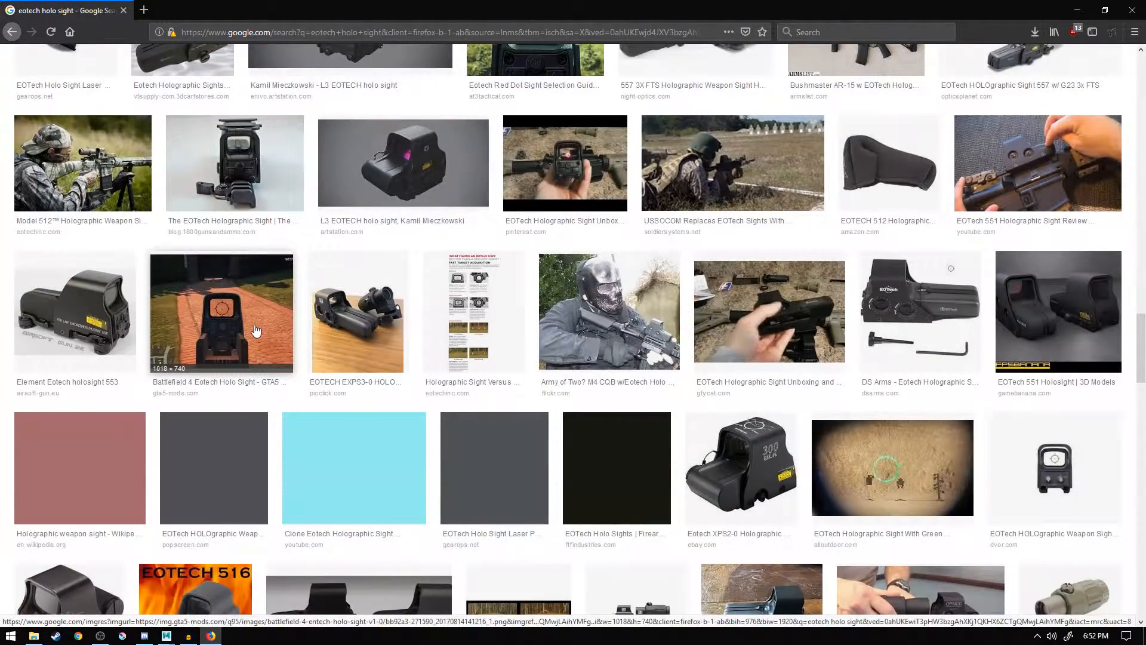
pyautogui.scroll(-7, 454, 341)
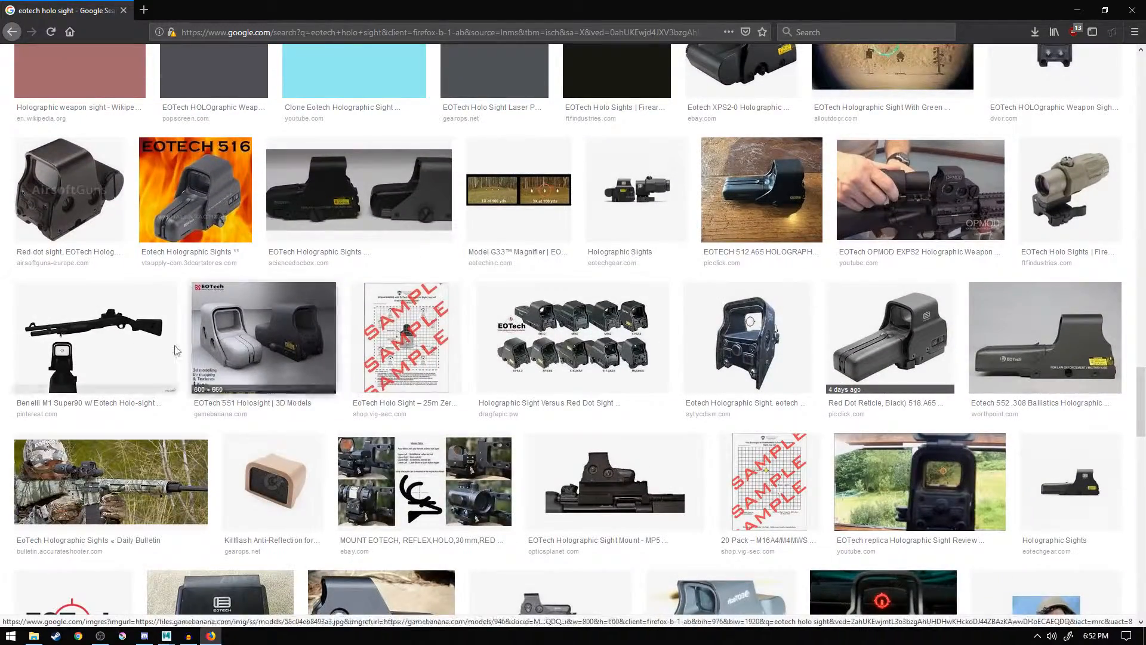
# - Switch back to Maya and show the front view with the rifle over its reference drawing at full size
pyautogui.hotkey('alt', 'Tab')
pyautogui.keyDown('alt'); pyautogui.moveTo(532, 369); pyautogui.dragTo(510, 355); pyautogui.keyUp('alt')
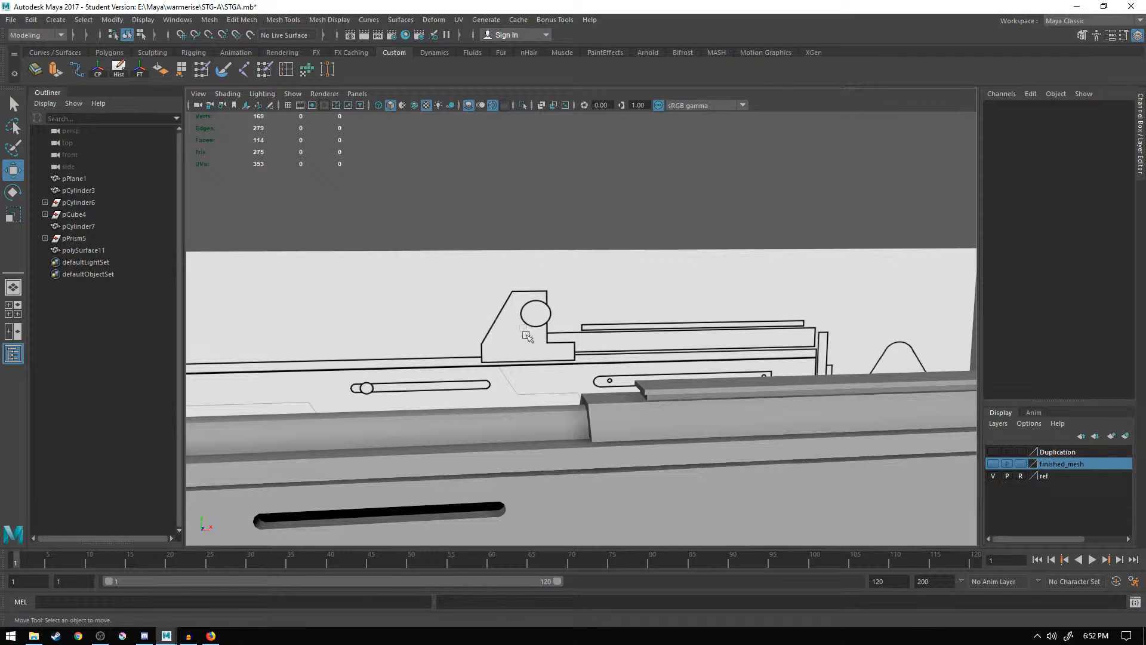
pyautogui.keyDown('alt'); pyautogui.moveTo(555, 385); pyautogui.dragTo(521, 371); pyautogui.keyUp('alt')
pyautogui.press('space')
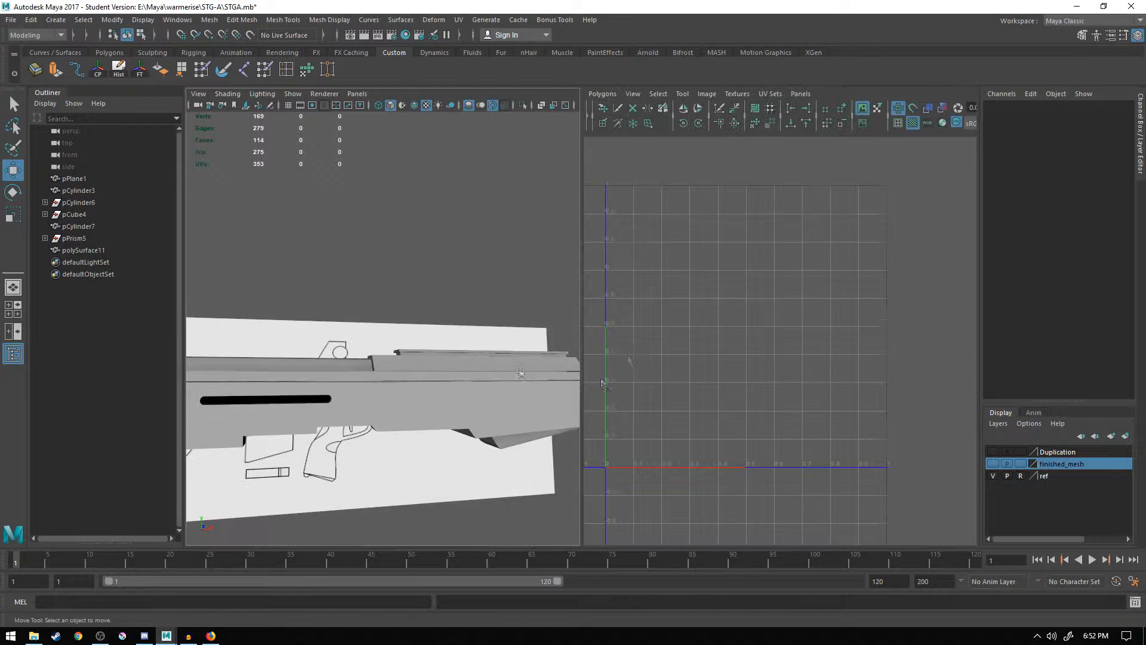
pyautogui.press('space')
pyautogui.click(359, 94)
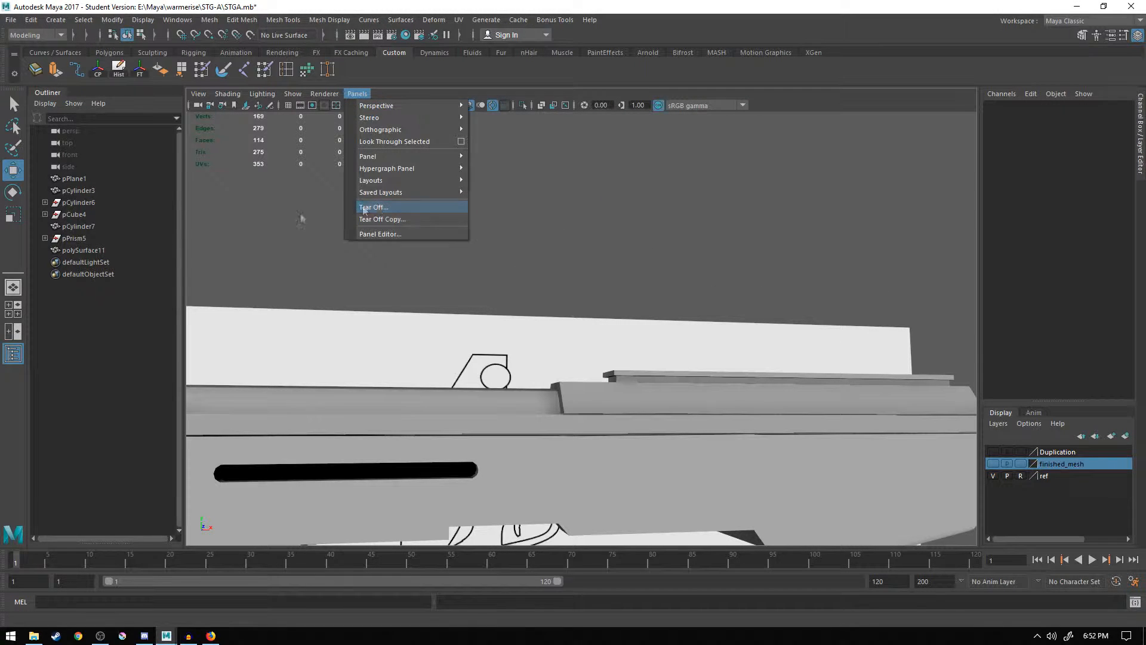
pyautogui.click(72, 352)
pyautogui.click(13, 309)
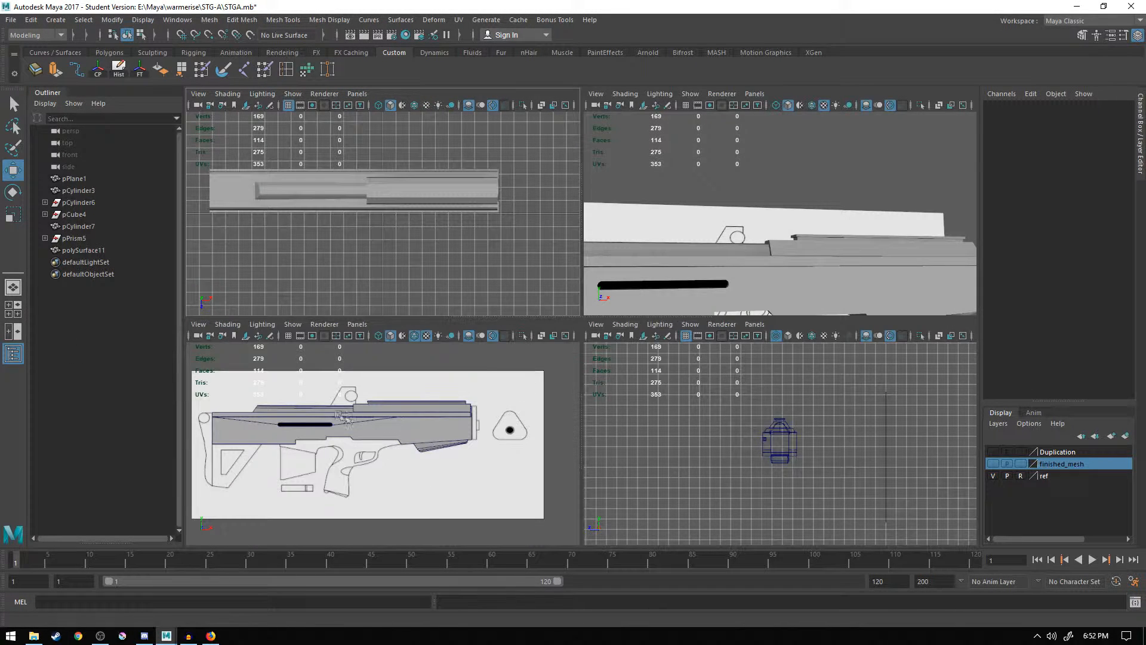
pyautogui.press('space')
pyautogui.scroll(3, 590, 270)
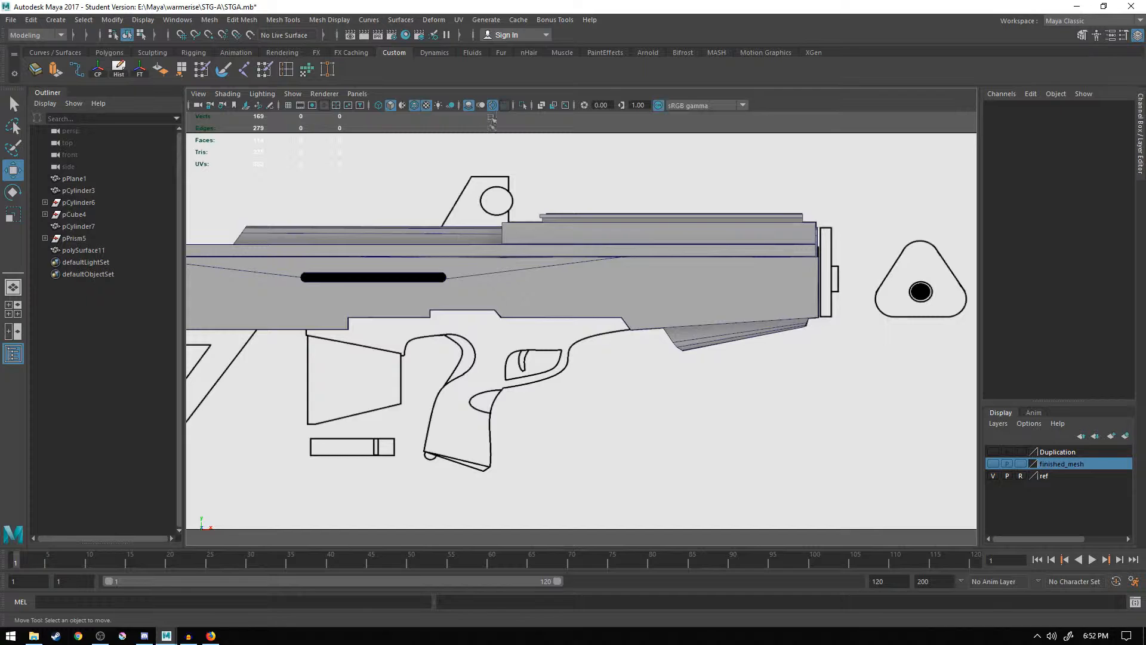
# - Turn on X-Ray shading and frame the sight outline of the reference drawing
pyautogui.click(542, 105)
pyautogui.scroll(3, 586, 286)
pyautogui.scroll(3, 588, 280)
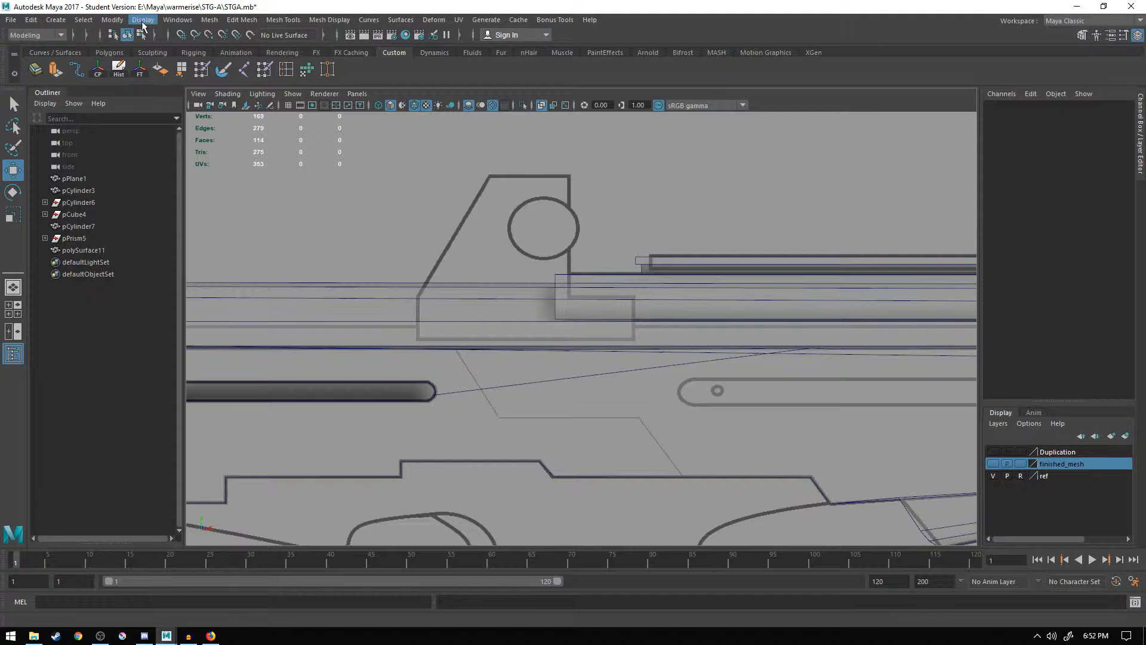
# - Create a polygon plane and set its Rotate X to 90
pyautogui.click(57, 22)
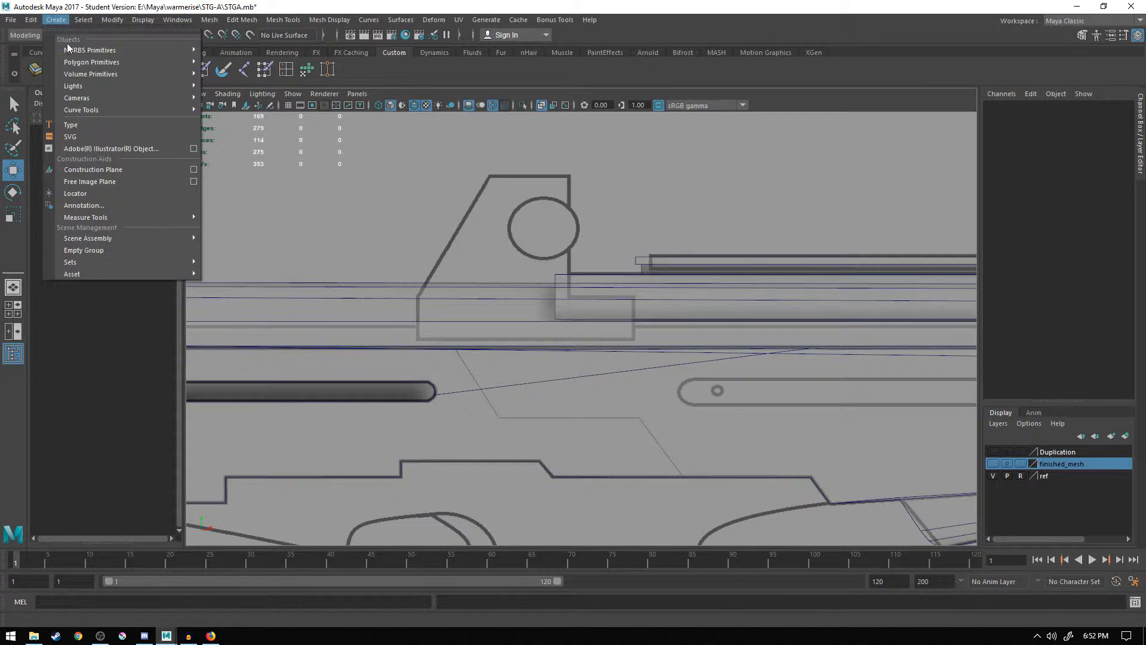
pyautogui.moveTo(149, 62)
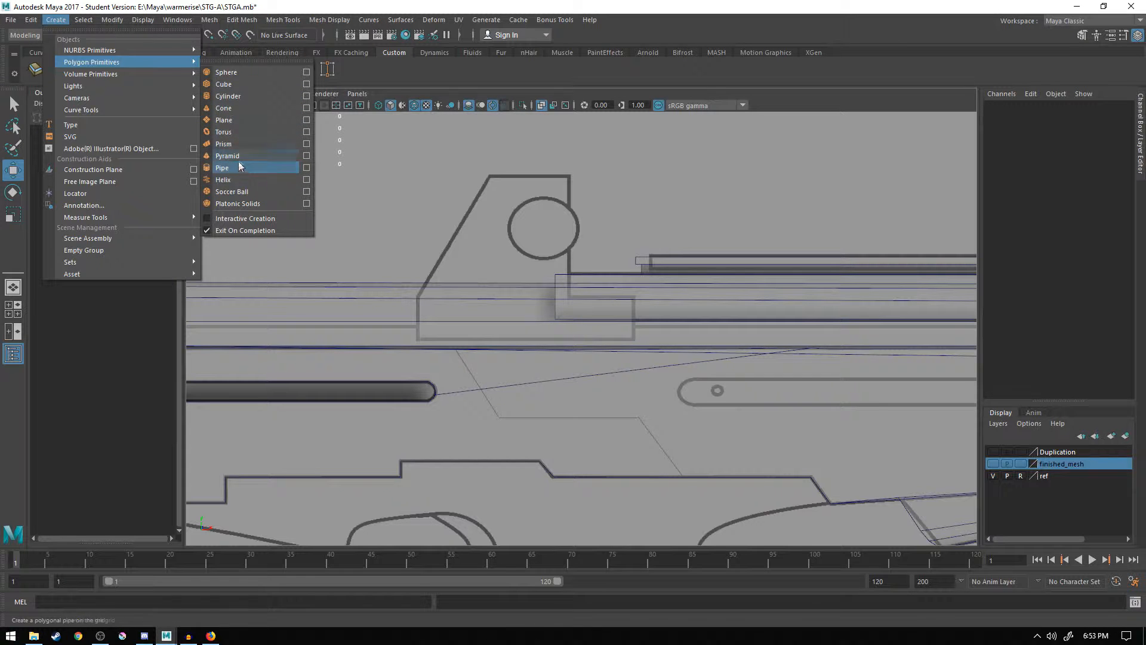
pyautogui.click(231, 120)
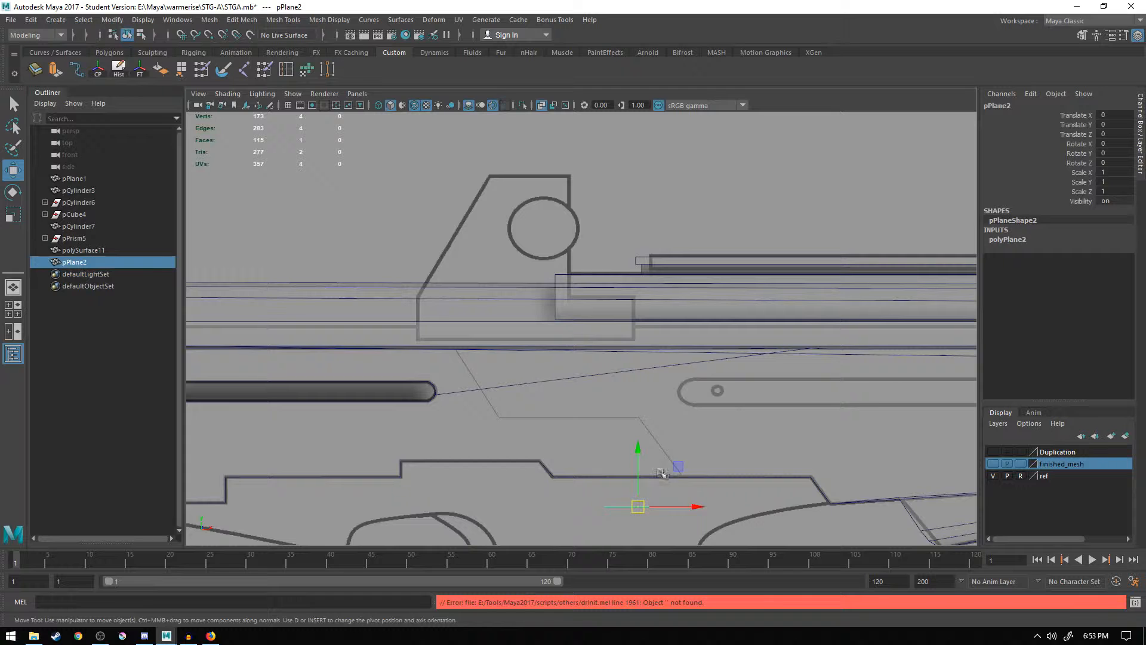
pyautogui.press('e')
pyautogui.moveTo(639, 467); pyautogui.dragTo(636, 506)
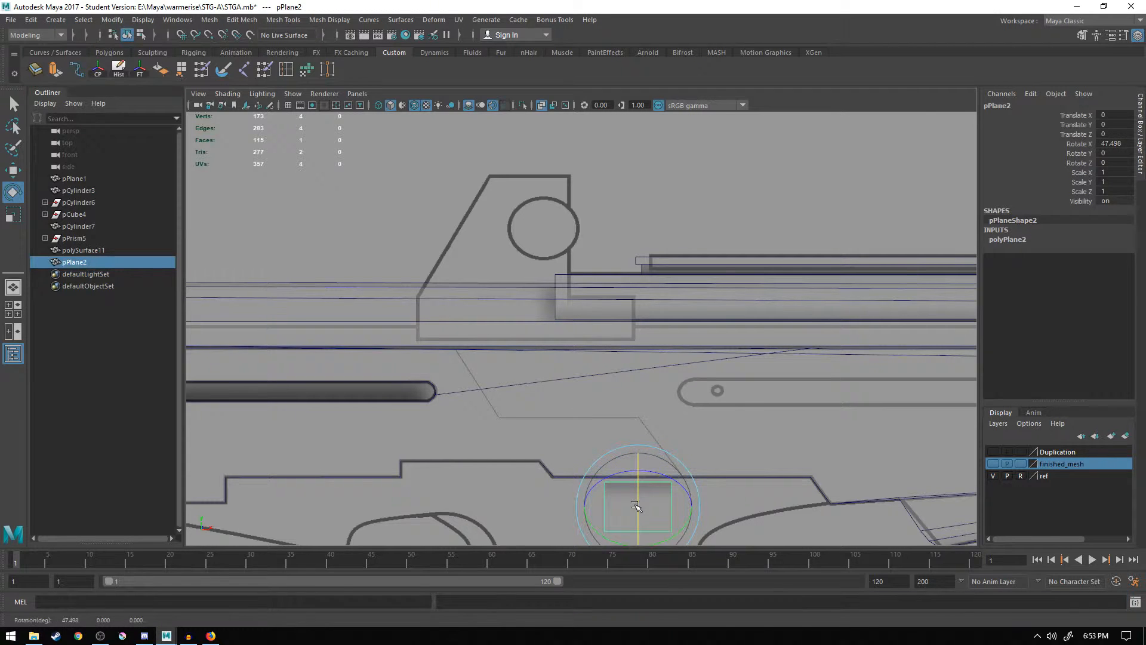
pyautogui.write('90')
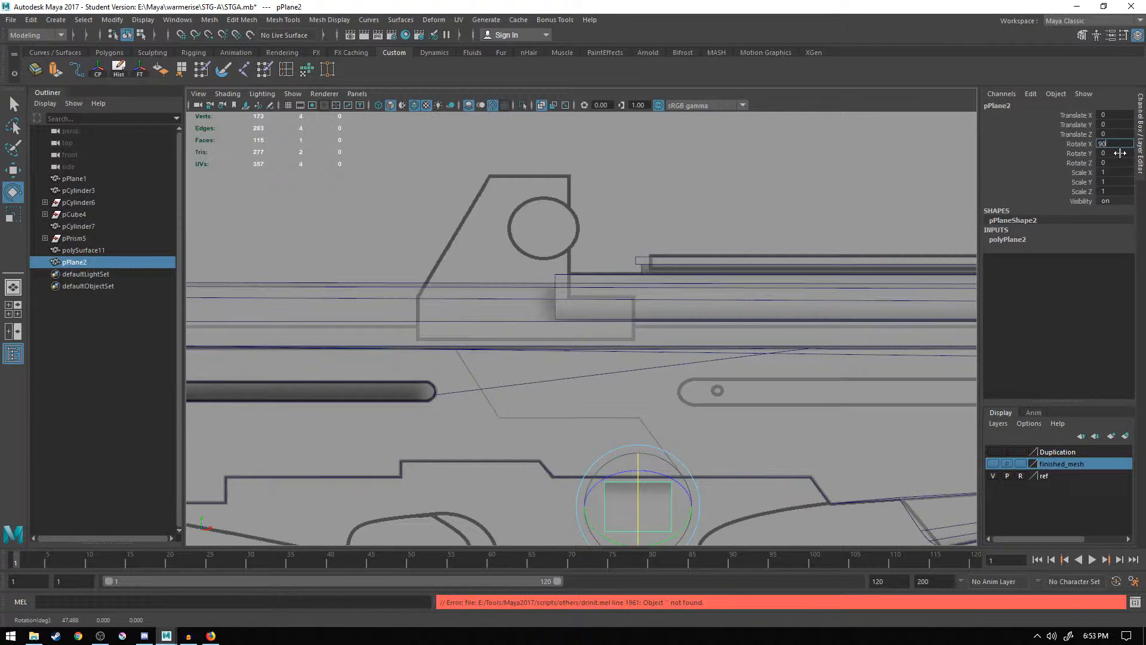
pyautogui.press('Return')
# - Move the plane onto the sight's base and fit its vertices to the base rectangle in the reference drawing
pyautogui.press('w')
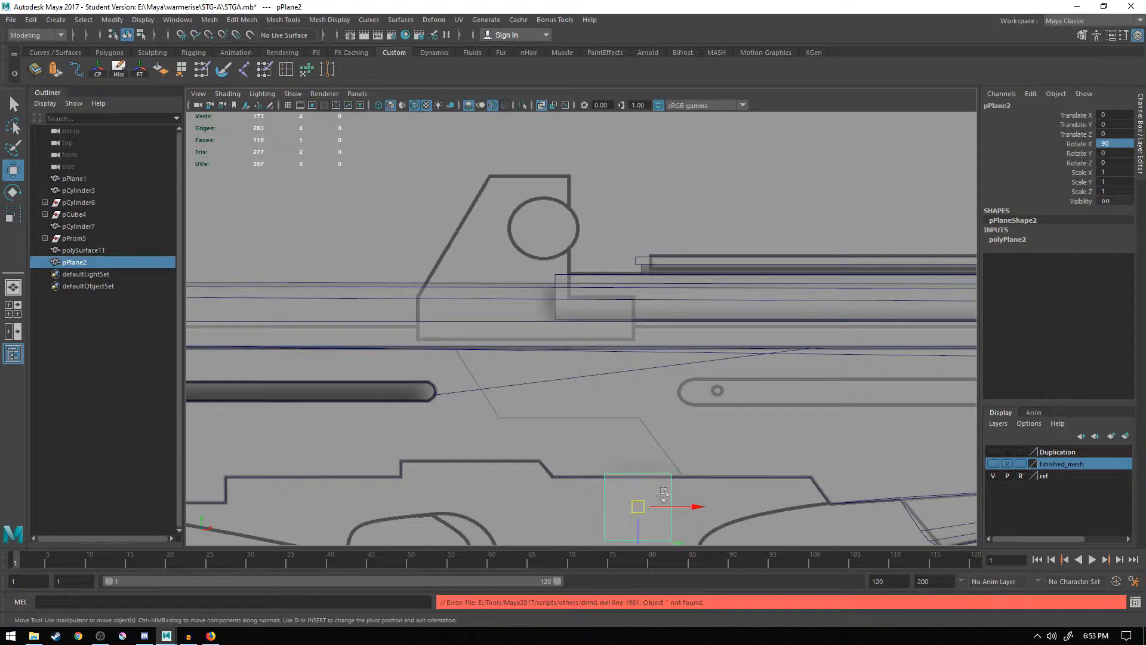
pyautogui.moveTo(679, 537); pyautogui.dragTo(642, 344, button='middle')
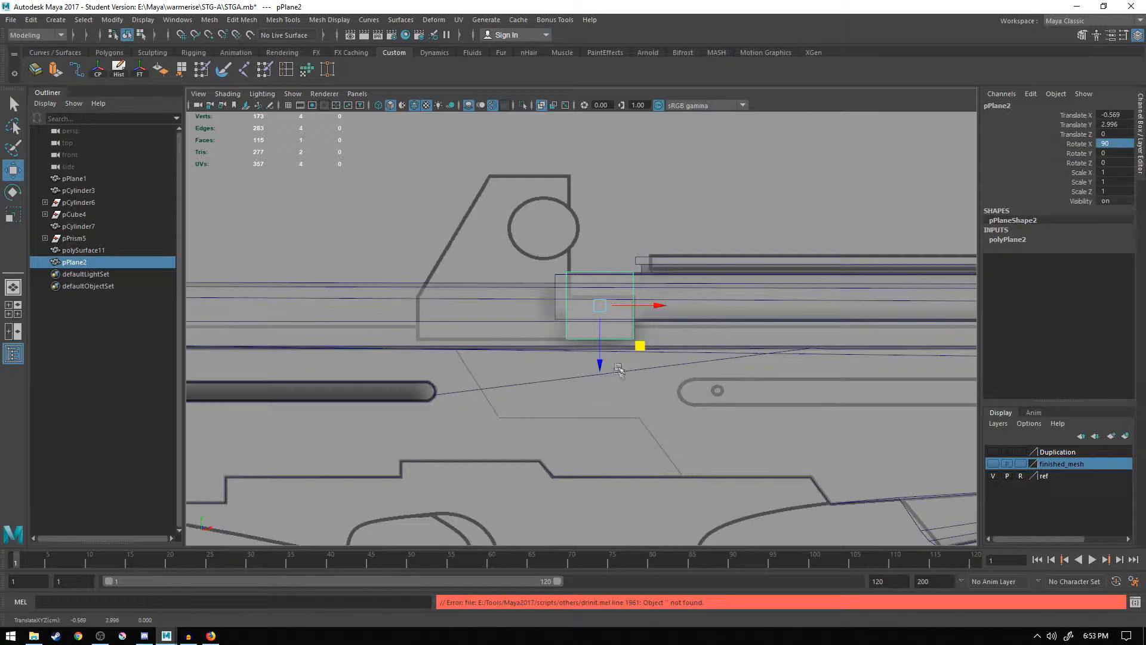
pyautogui.rightClick(610, 289)
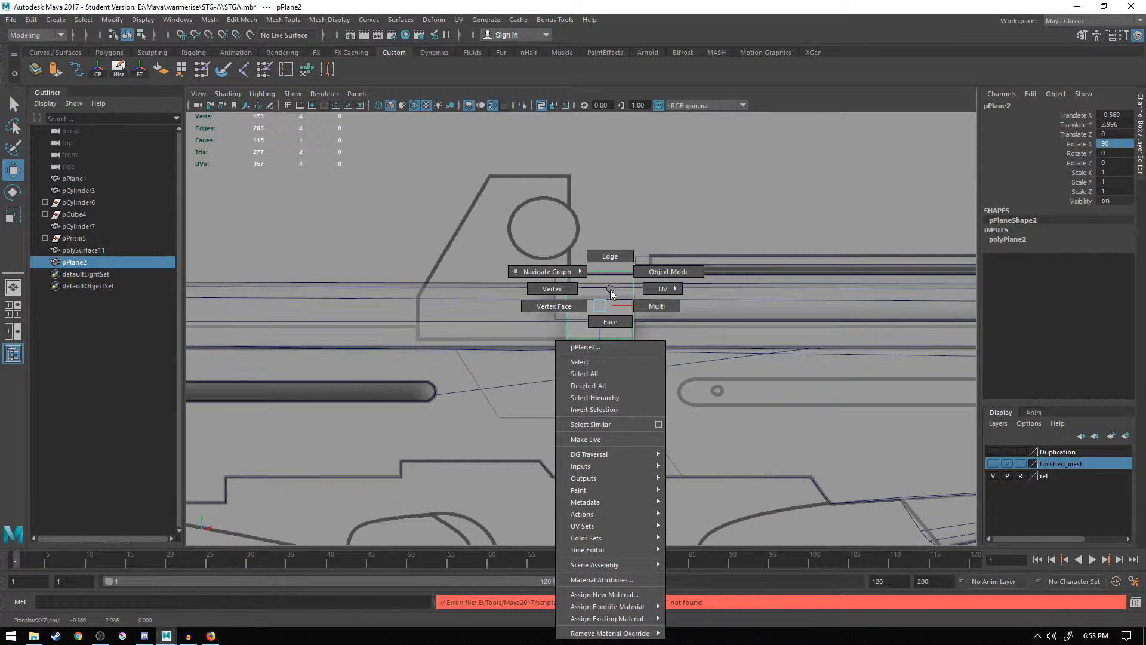
pyautogui.moveTo(610, 289); pyautogui.dragTo(567, 287, button='right')
pyautogui.moveTo(536, 247); pyautogui.dragTo(661, 287)
pyautogui.moveTo(601, 331); pyautogui.dragTo(604, 352)
pyautogui.moveTo(535, 269); pyautogui.dragTo(471, 332)
pyautogui.moveTo(401, 280); pyautogui.dragTo(664, 314)
pyautogui.moveTo(523, 353); pyautogui.dragTo(525, 354)
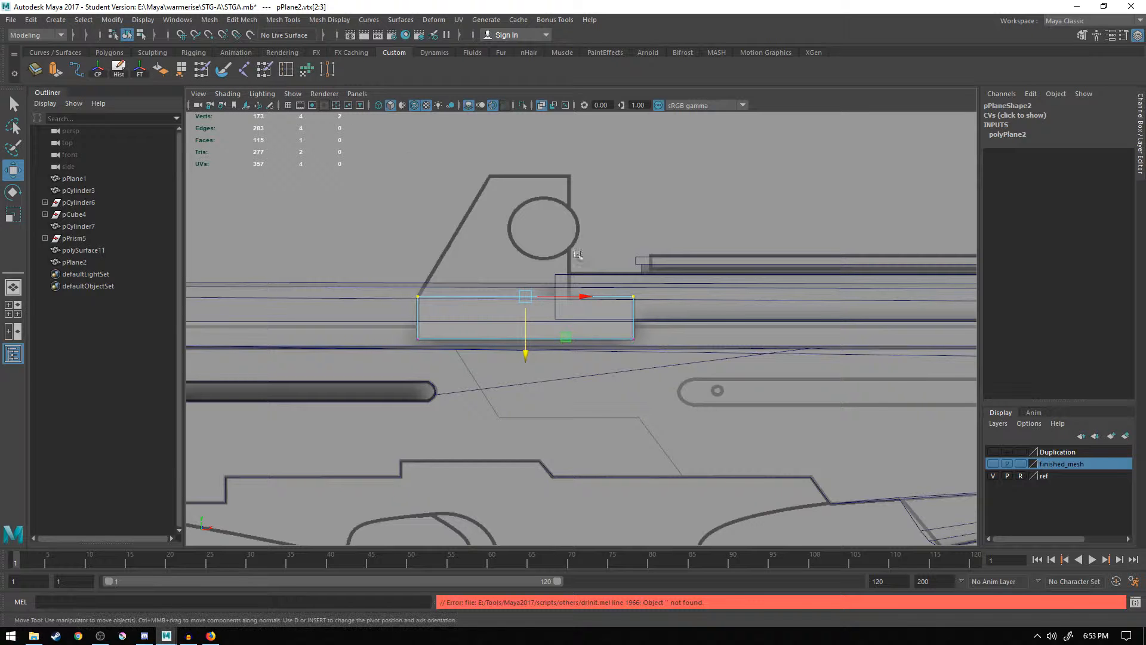
# - Set the Insert Edge Loop tool to maintain relative distance from edge and narrow its settings area to enlarge the viewport
pyautogui.click(286, 69)
pyautogui.click(576, 302)
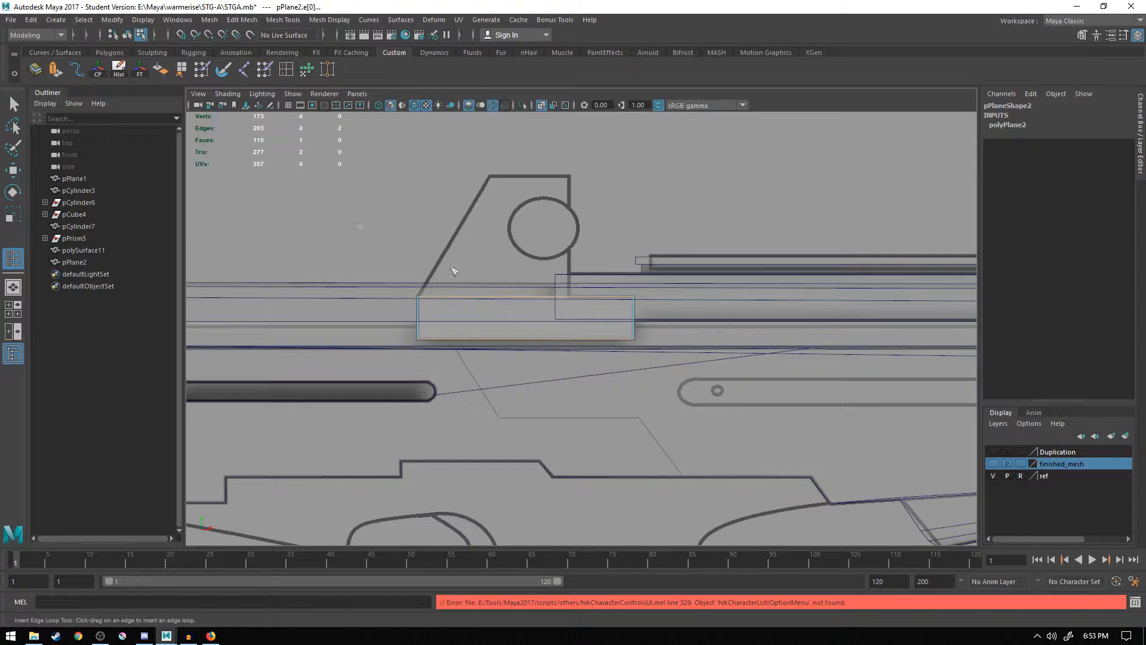
pyautogui.doubleClick(286, 68)
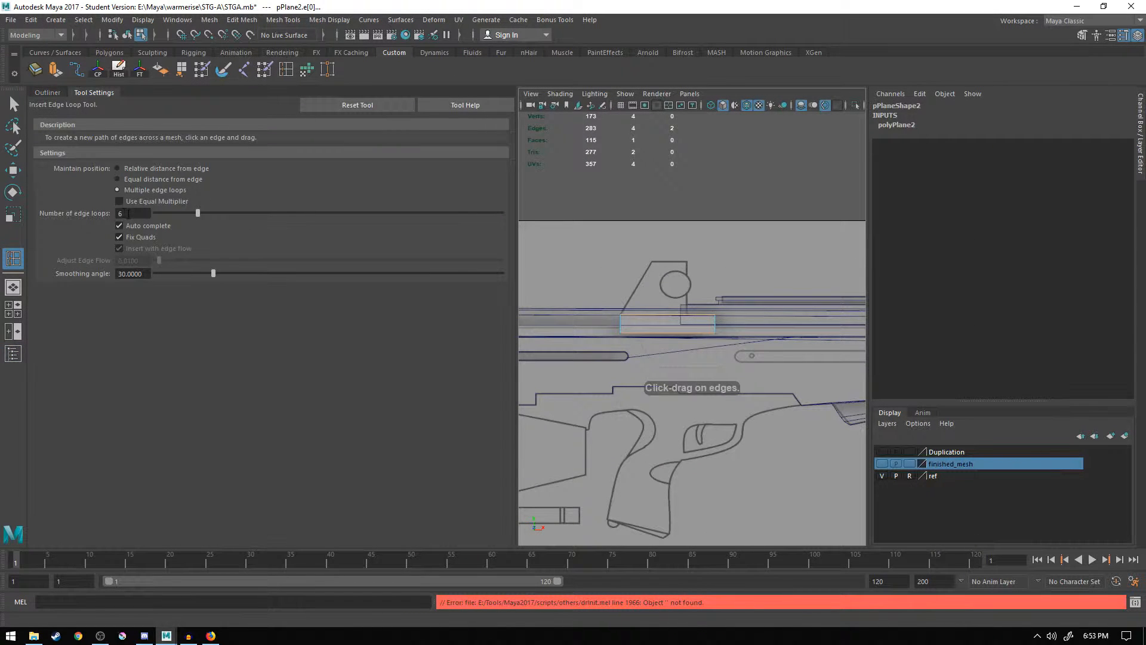
pyautogui.click(119, 168)
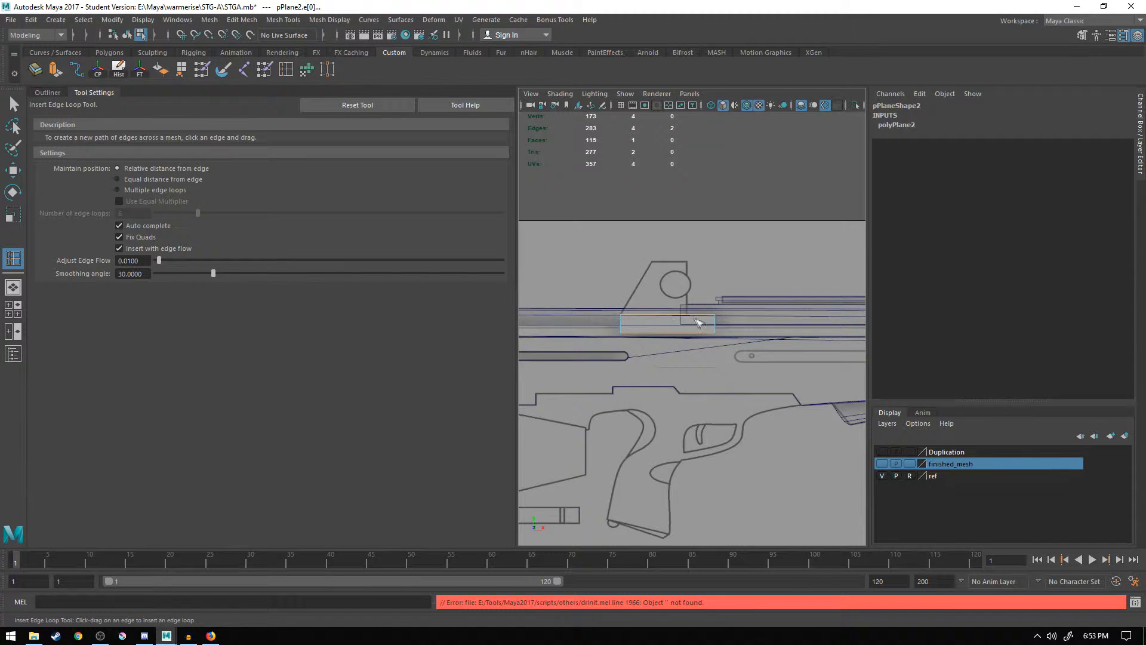
pyautogui.press('space')
pyautogui.press('space')
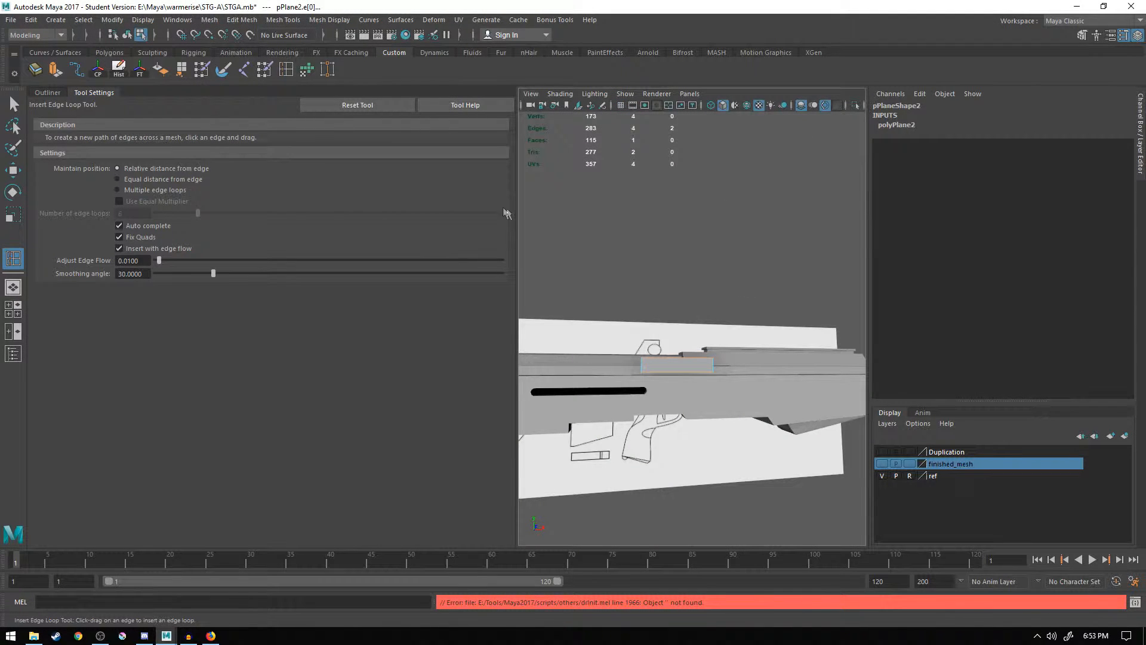
pyautogui.moveTo(508, 214); pyautogui.dragTo(188, 213)
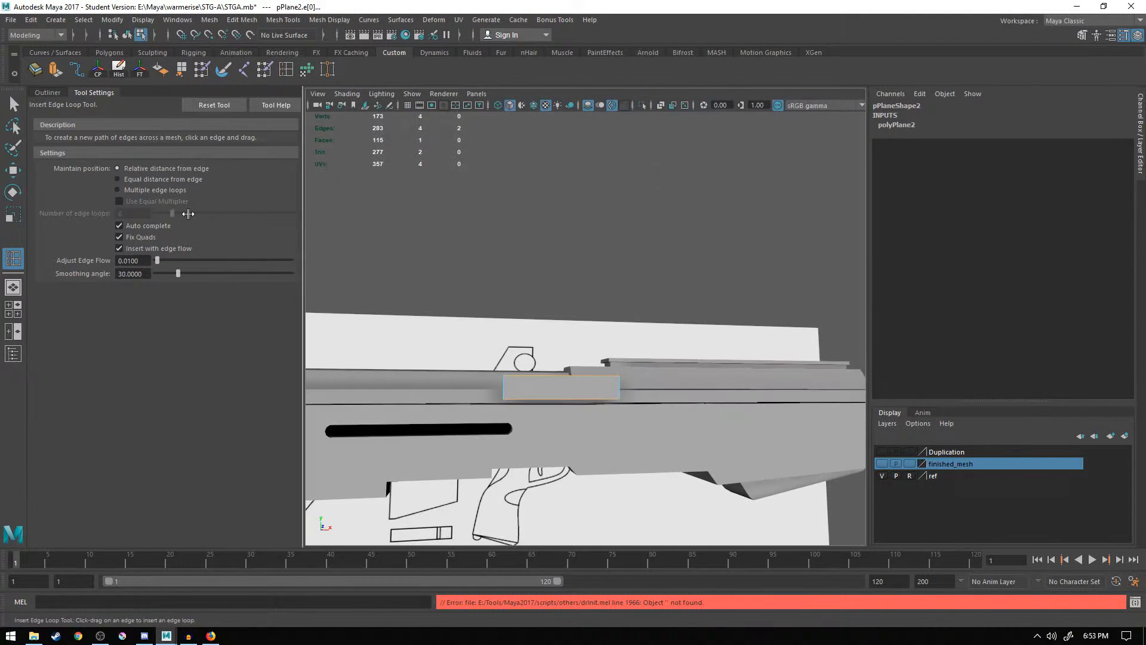
# - Insert a vertical edge loop in the sight base plane, in line with the vertical edge of the sight outline
pyautogui.scroll(5, 607, 429)
pyautogui.press('f')
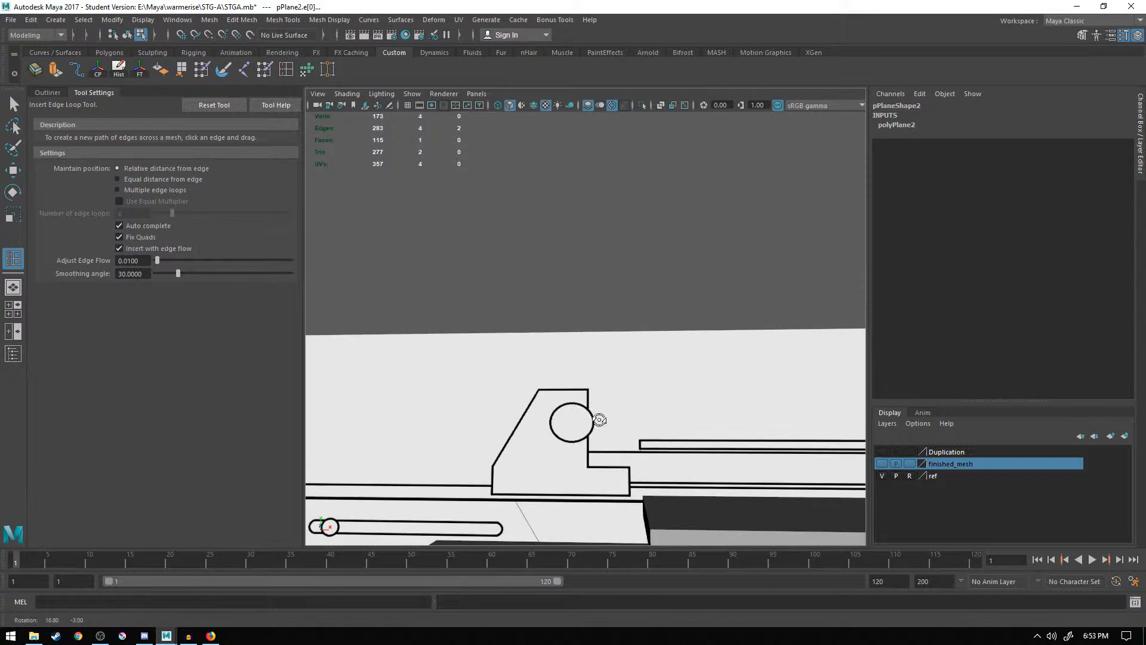
pyautogui.press('space')
pyautogui.press('space')
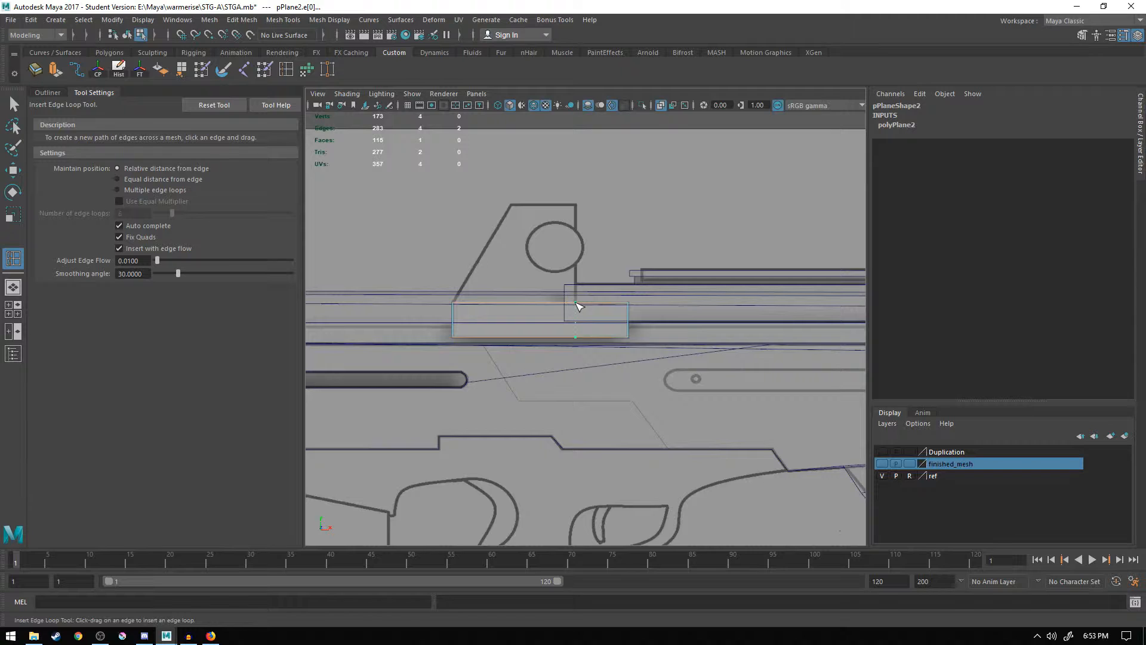
pyautogui.click(578, 306)
pyautogui.scroll(3, 564, 315)
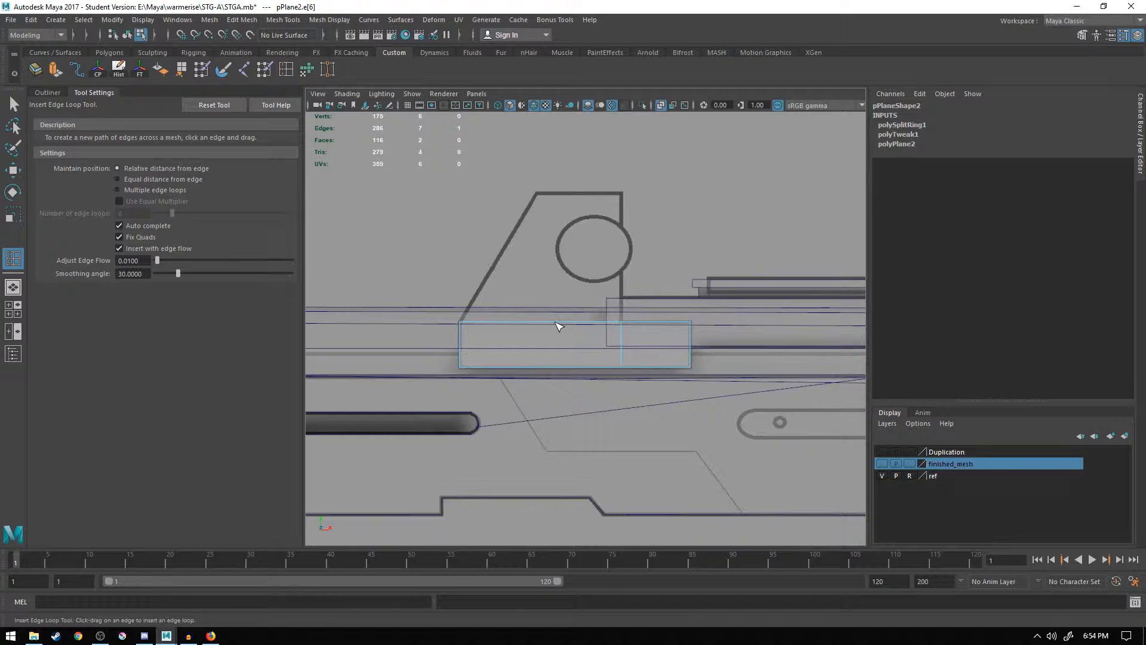
# - Extrude the longer upper edge of the base plane upward by about 1.77 units to the top of the sight outline
pyautogui.press('q')
pyautogui.click(554, 323)
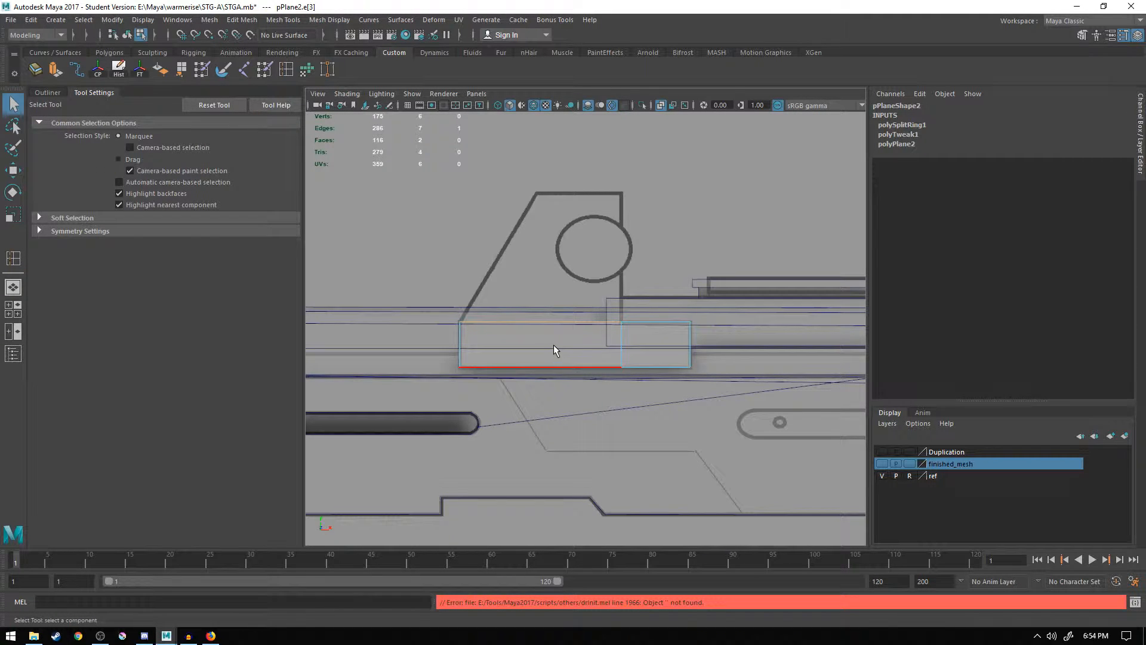
pyautogui.hotkey('ctrl', 'e')
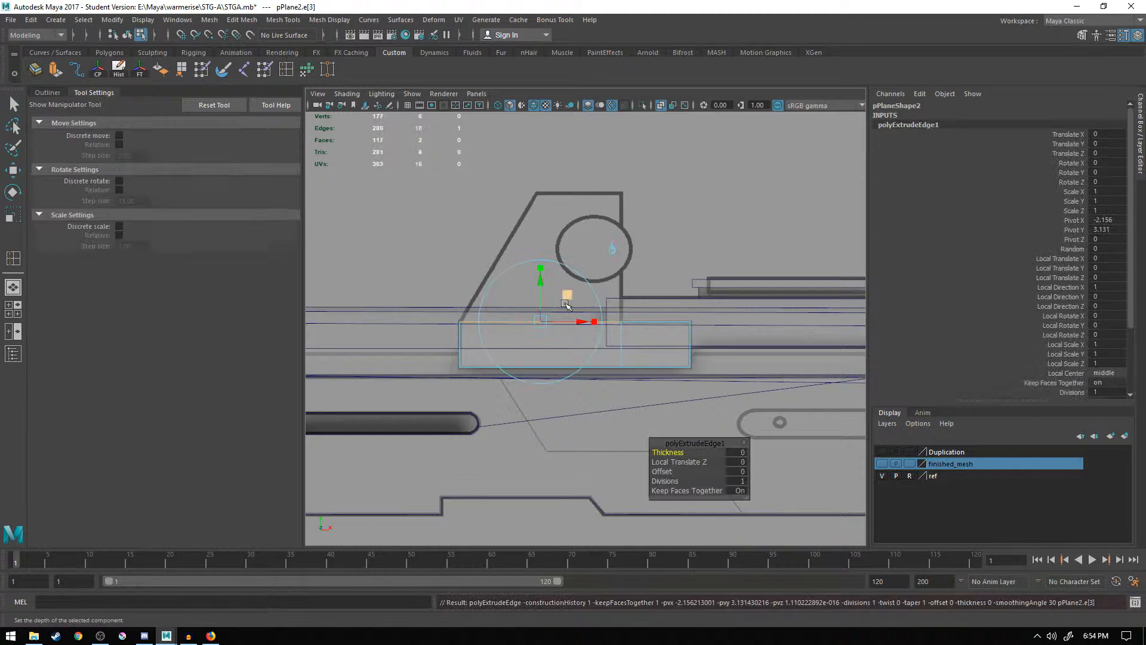
pyautogui.moveTo(542, 282); pyautogui.dragTo(554, 160)
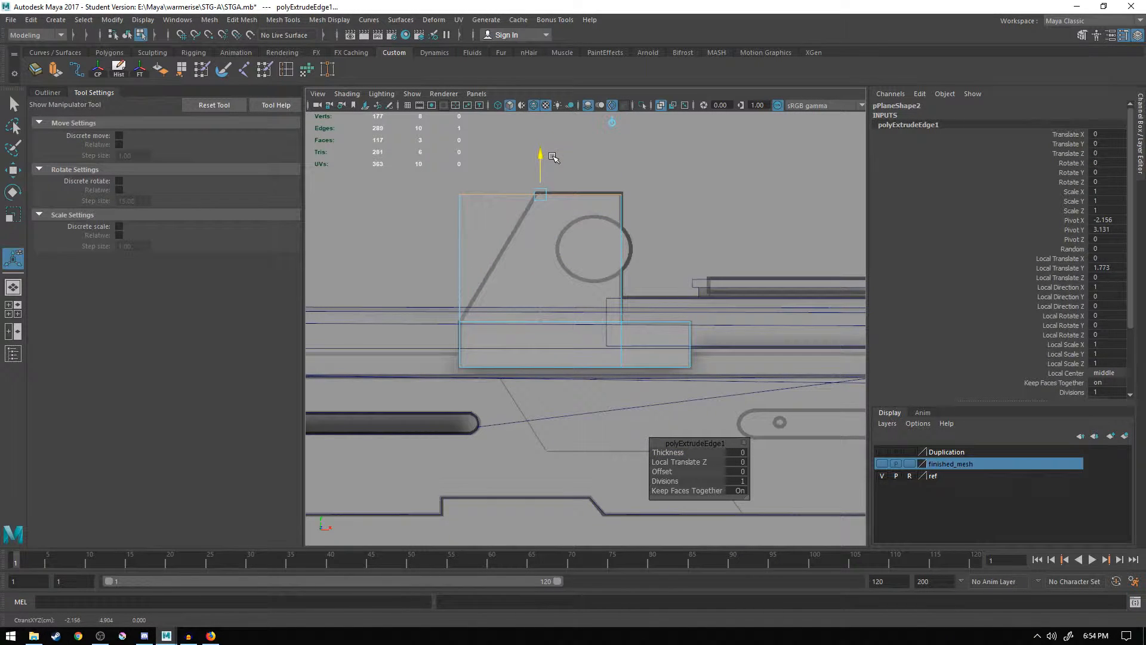
# - Slide the upper-left vertex of the extruded face horizontally to match the slanted edge of the sight outline
pyautogui.moveTo(449, 215); pyautogui.dragTo(388, 182, button='right')
pyautogui.click(460, 192)
pyautogui.press('w')
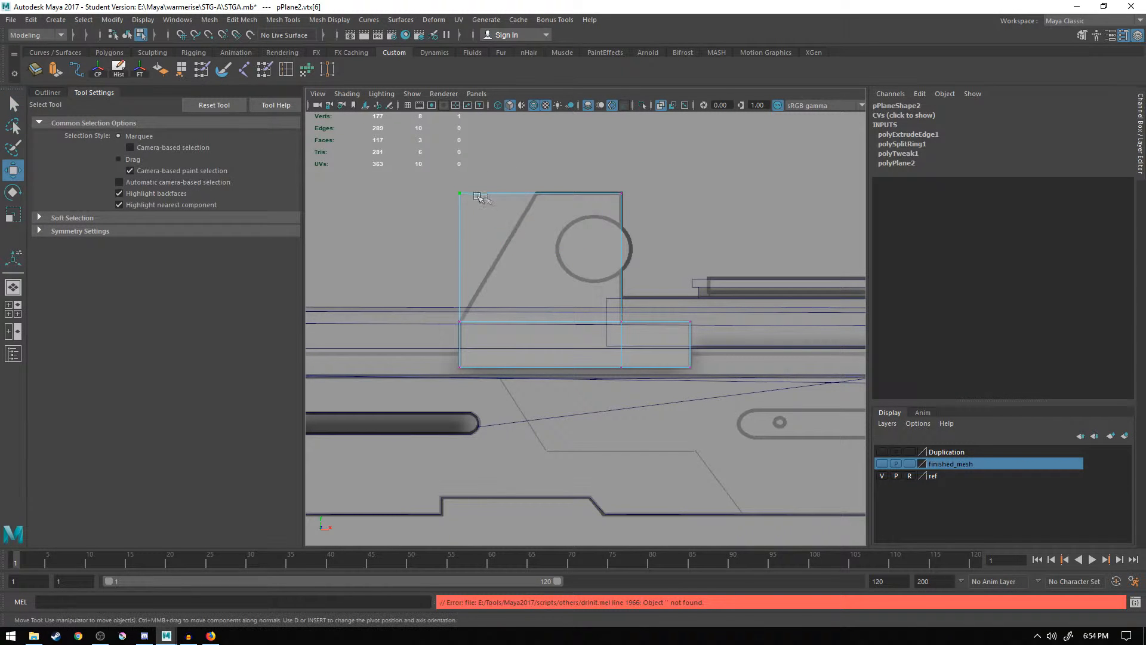
pyautogui.moveTo(520, 193); pyautogui.dragTo(555, 193)
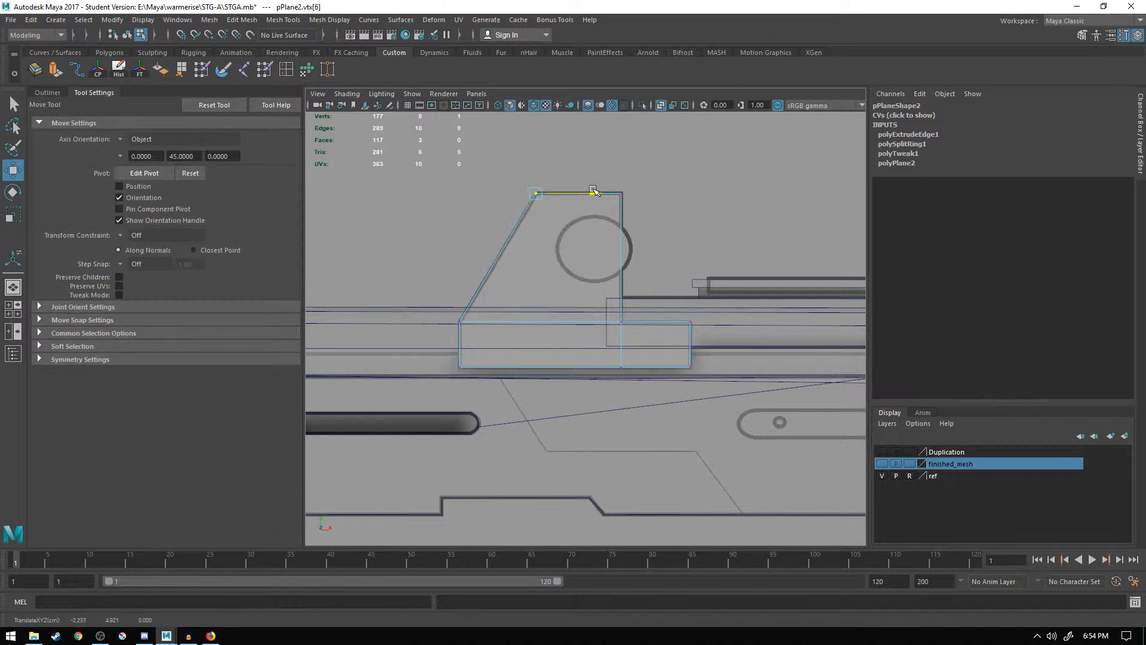
pyautogui.moveTo(594, 191); pyautogui.dragTo(594, 191)
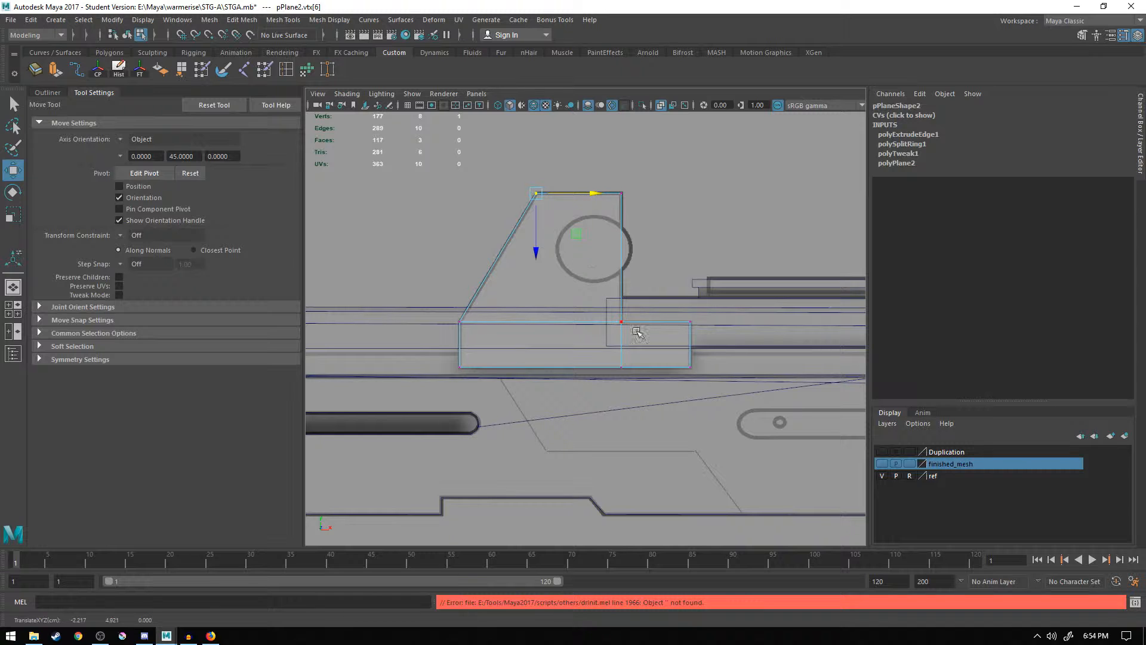
# - Duplicate the sight's side profile plane and move the copy across to the opposite side of the rifle, at Translate Z -3.299
pyautogui.press('space')
pyautogui.press('space')
pyautogui.keyDown('alt'); pyautogui.moveTo(630, 252); pyautogui.dragTo(592, 284); pyautogui.keyUp('alt')
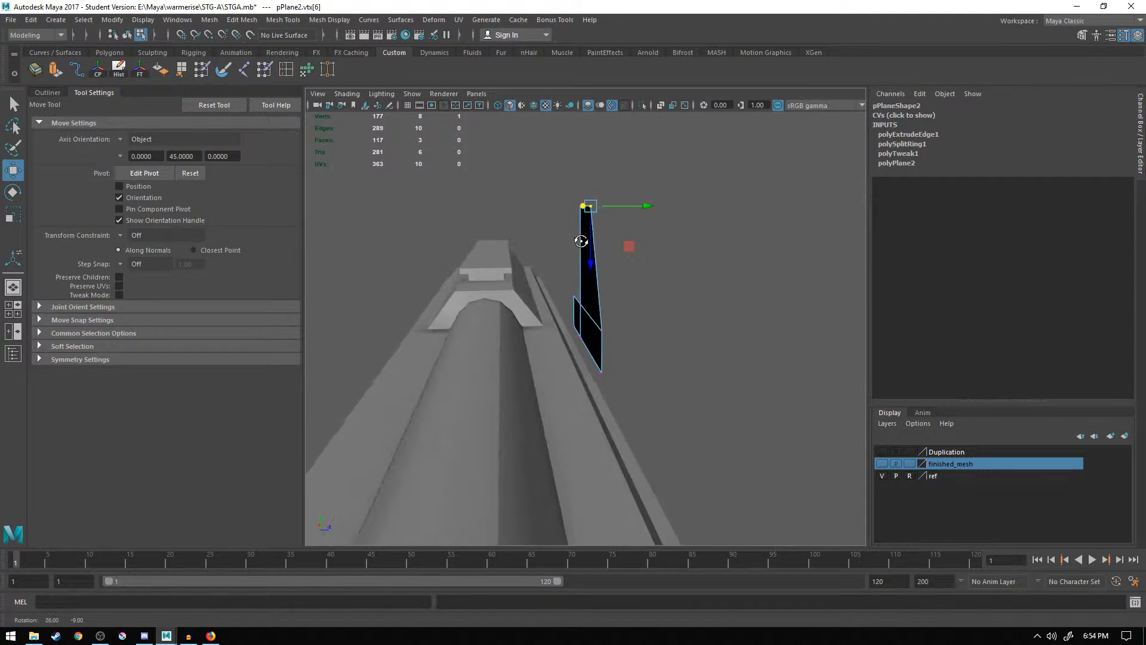
pyautogui.rightClick(595, 289)
pyautogui.moveTo(597, 300); pyautogui.dragTo(657, 272, button='right')
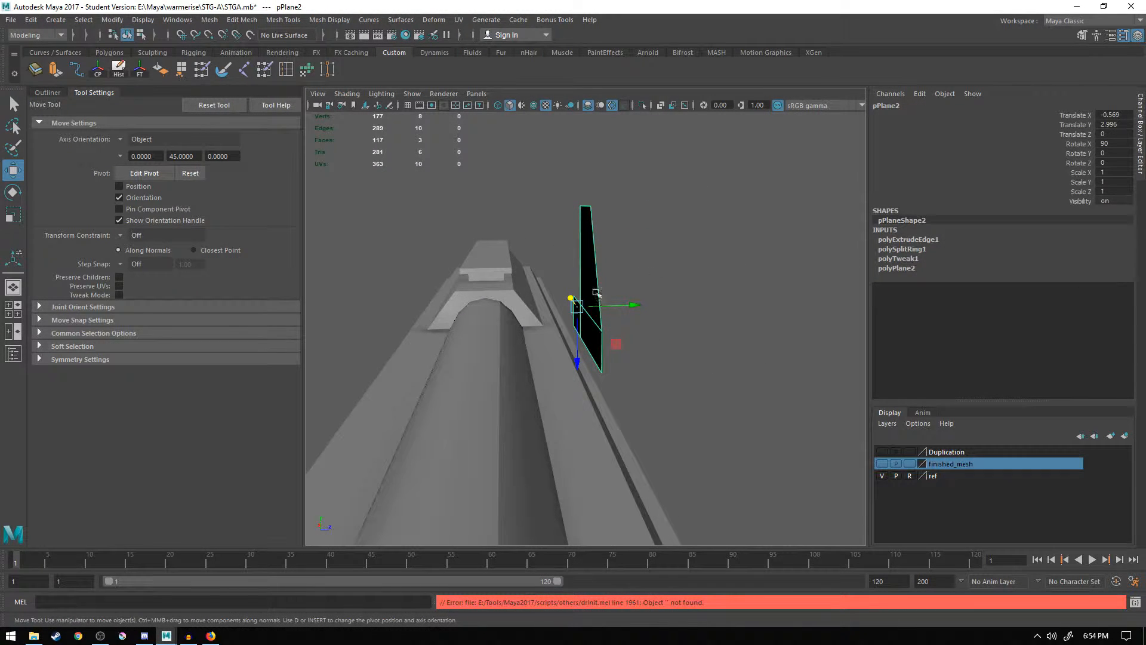
pyautogui.hotkey('ctrl', 'd')
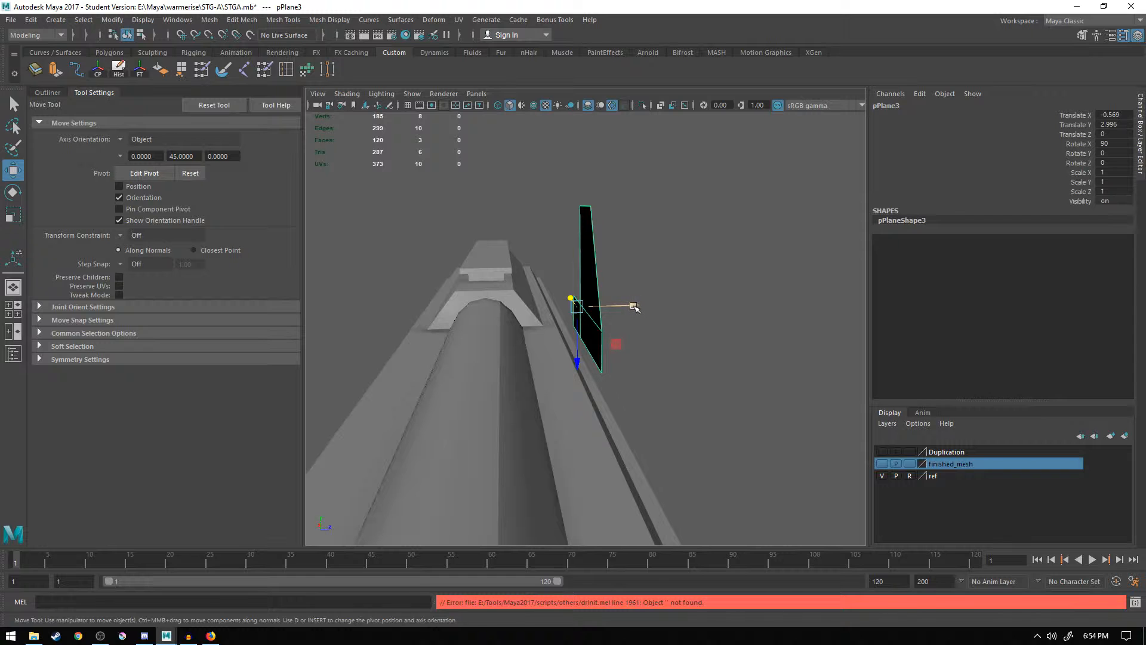
pyautogui.moveTo(634, 305); pyautogui.dragTo(460, 307)
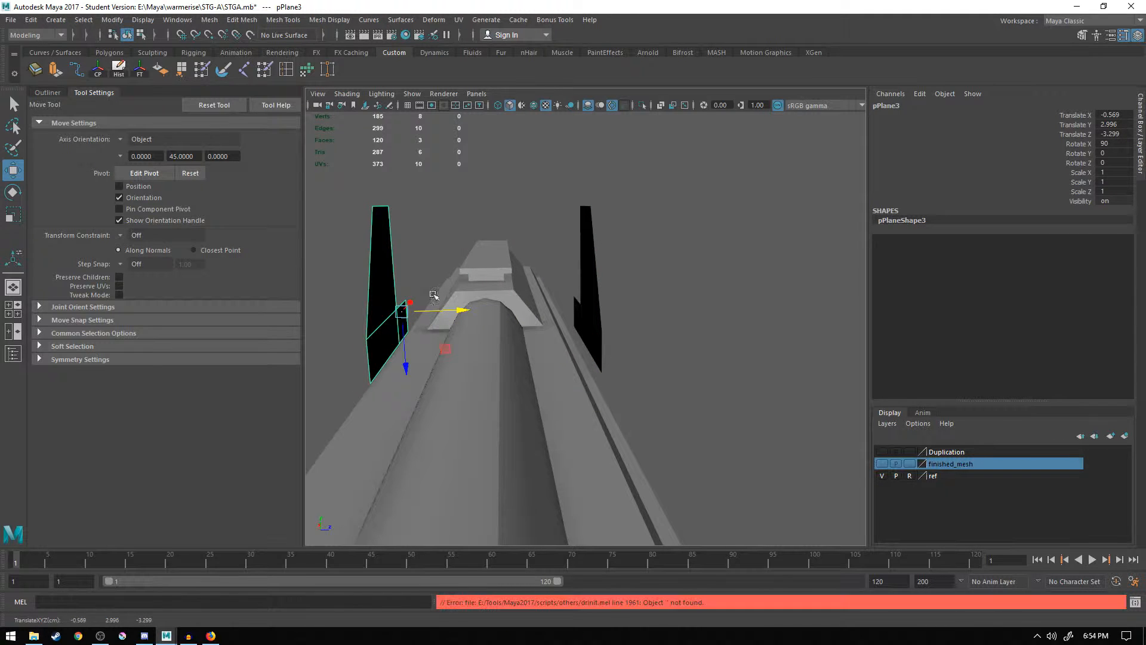
# - Reverse the normals of the duplicated side plane and combine both side planes into one mesh
pyautogui.click(160, 69)
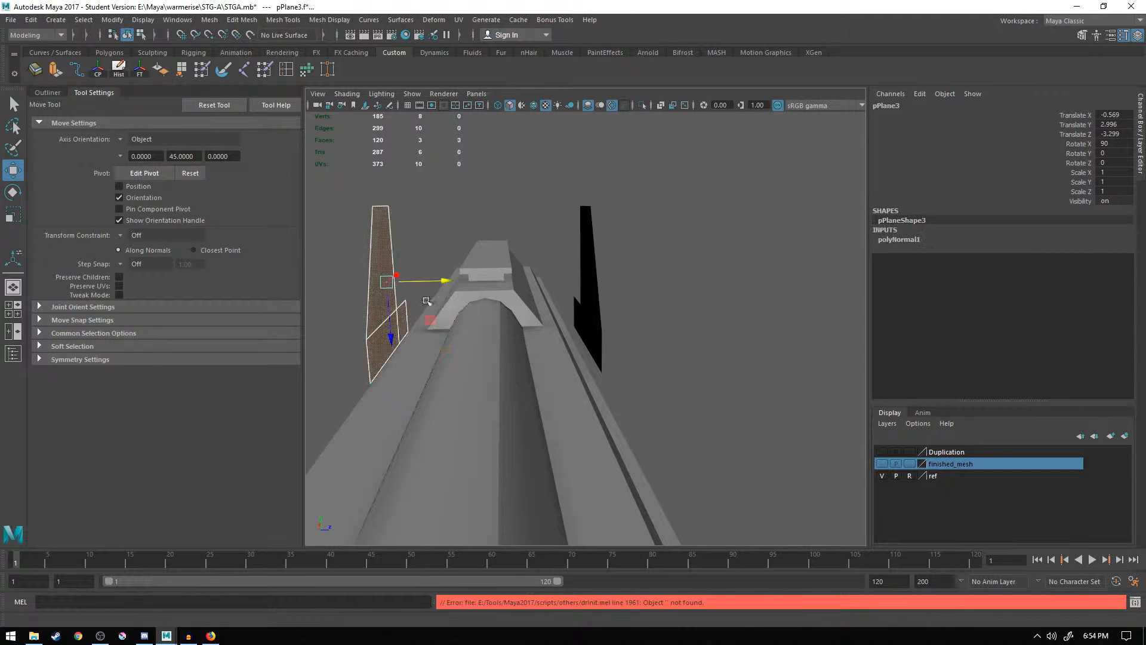
pyautogui.press('f')
pyautogui.keyDown('alt'); pyautogui.moveTo(729, 237); pyautogui.dragTo(640, 295); pyautogui.keyUp('alt')
pyautogui.click(500, 276)
pyautogui.click(454, 290)
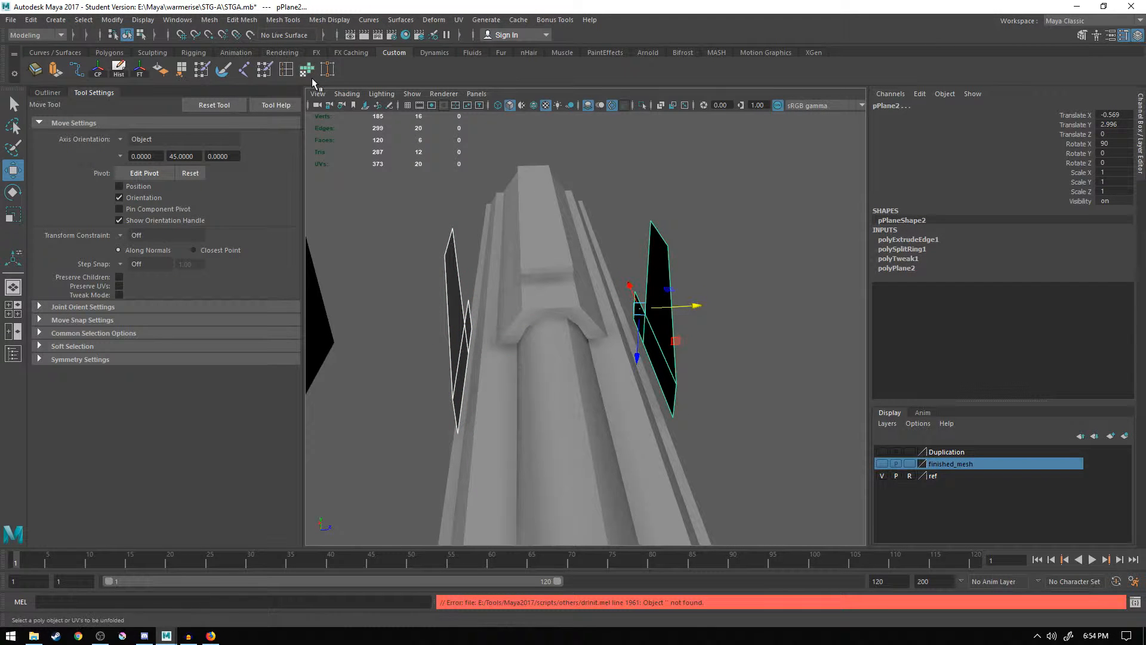
pyautogui.click(210, 20)
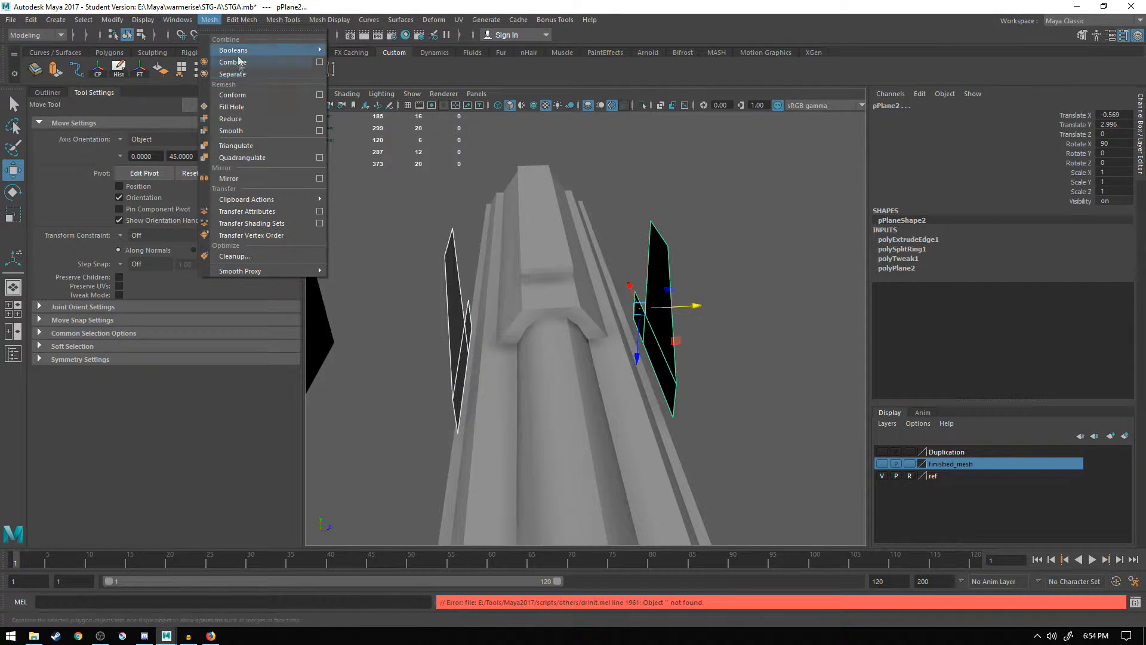
pyautogui.click(234, 62)
# - Move all faces of the original side plane inward toward the rifle's centre, to about Z -0.47
pyautogui.keyDown('alt'); pyautogui.moveTo(573, 197); pyautogui.dragTo(623, 254); pyautogui.keyUp('alt')
pyautogui.keyDown('alt'); pyautogui.moveTo(613, 302); pyautogui.dragTo(643, 294); pyautogui.keyUp('alt')
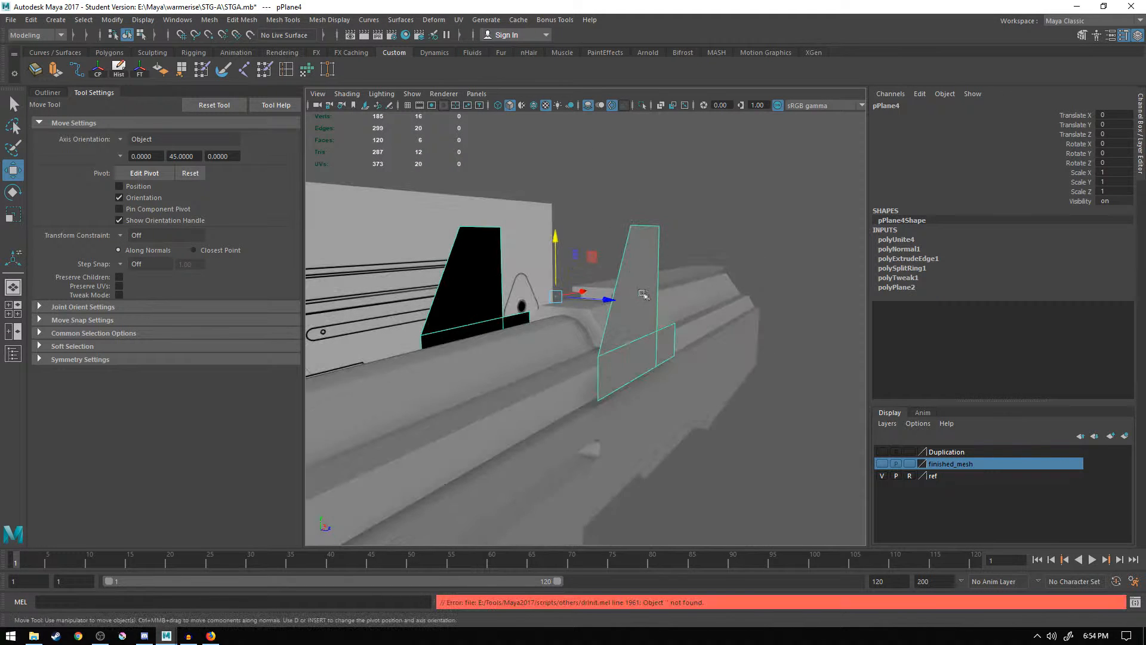
pyautogui.moveTo(639, 311); pyautogui.dragTo(642, 315, button='right')
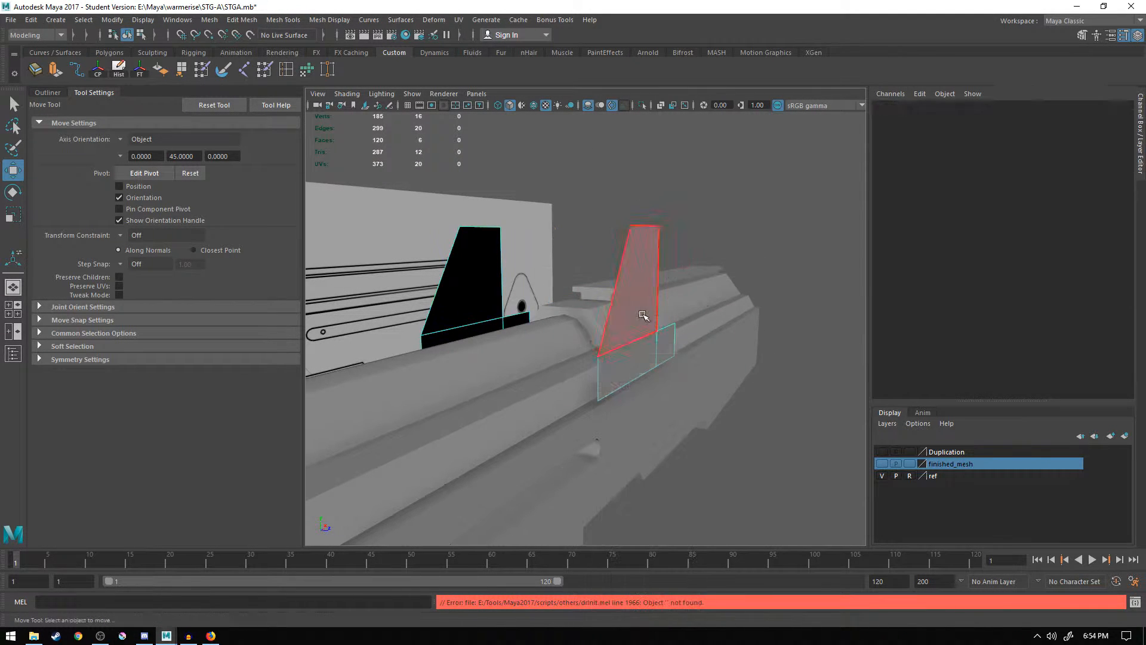
pyautogui.click(641, 316)
pyautogui.keyDown('alt'); pyautogui.moveTo(641, 316); pyautogui.dragTo(705, 300); pyautogui.keyUp('alt')
pyautogui.keyDown('alt'); pyautogui.moveTo(706, 300); pyautogui.dragTo(671, 278); pyautogui.keyUp('alt')
pyautogui.scroll(5, 656, 293)
pyautogui.press('space')
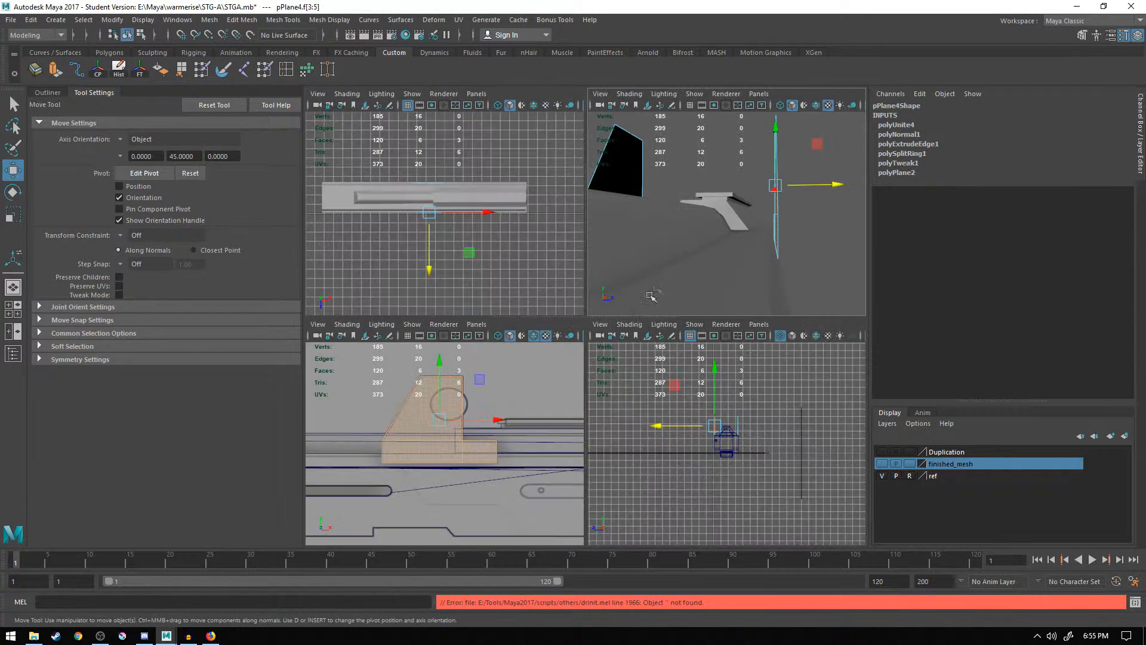
pyautogui.press('space')
pyautogui.scroll(5, 533, 276)
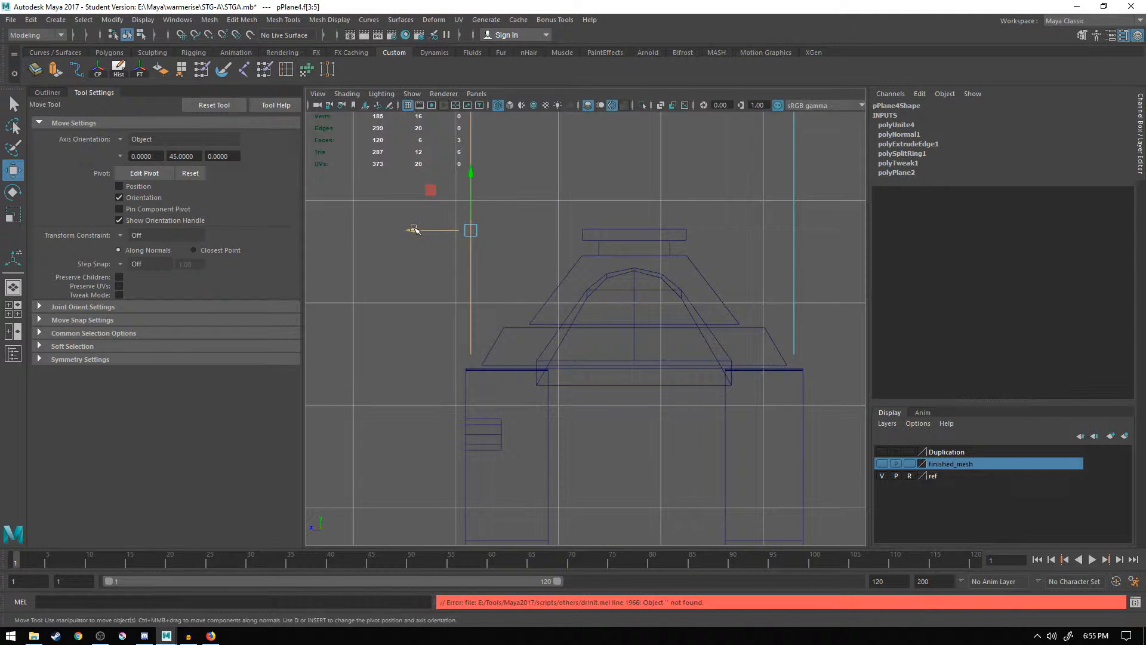
pyautogui.moveTo(414, 229); pyautogui.dragTo(447, 230)
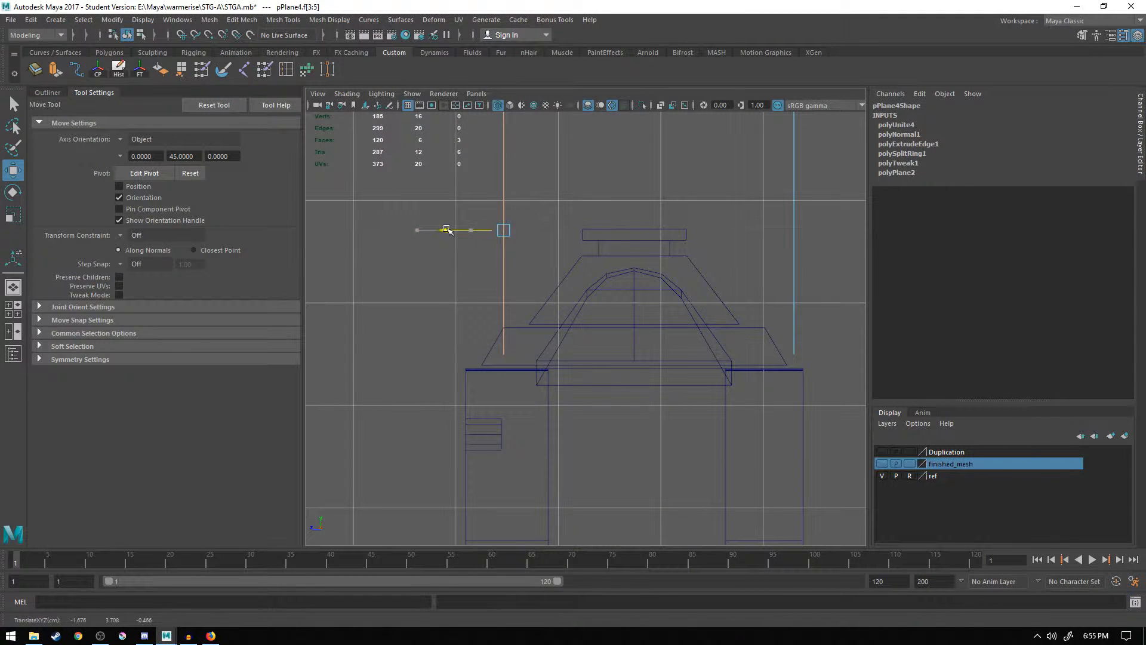
# - Move the duplicated side plane inward so both sides sit evenly about the rifle's centre line
pyautogui.scroll(-5, 770, 212)
pyautogui.moveTo(619, 253); pyautogui.dragTo(691, 377)
pyautogui.scroll(8, 692, 377)
pyautogui.moveTo(725, 193); pyautogui.dragTo(645, 241)
pyautogui.scroll(-8, 645, 278)
# - Show the Modeling Toolkit in place of the Channel Box and bridge the top edges of the two side planes
pyautogui.press('space')
pyautogui.press('space')
pyautogui.moveTo(435, 226); pyautogui.dragTo(435, 172, button='right')
pyautogui.click(432, 207)
pyautogui.keyDown('shift'); pyautogui.click(750, 191); pyautogui.keyUp('shift')
pyautogui.keyDown('alt'); pyautogui.moveTo(750, 194); pyautogui.dragTo(719, 256); pyautogui.keyUp('alt')
pyautogui.keyDown('alt'); pyautogui.moveTo(827, 388); pyautogui.dragTo(782, 350, button='right'); pyautogui.keyUp('alt')
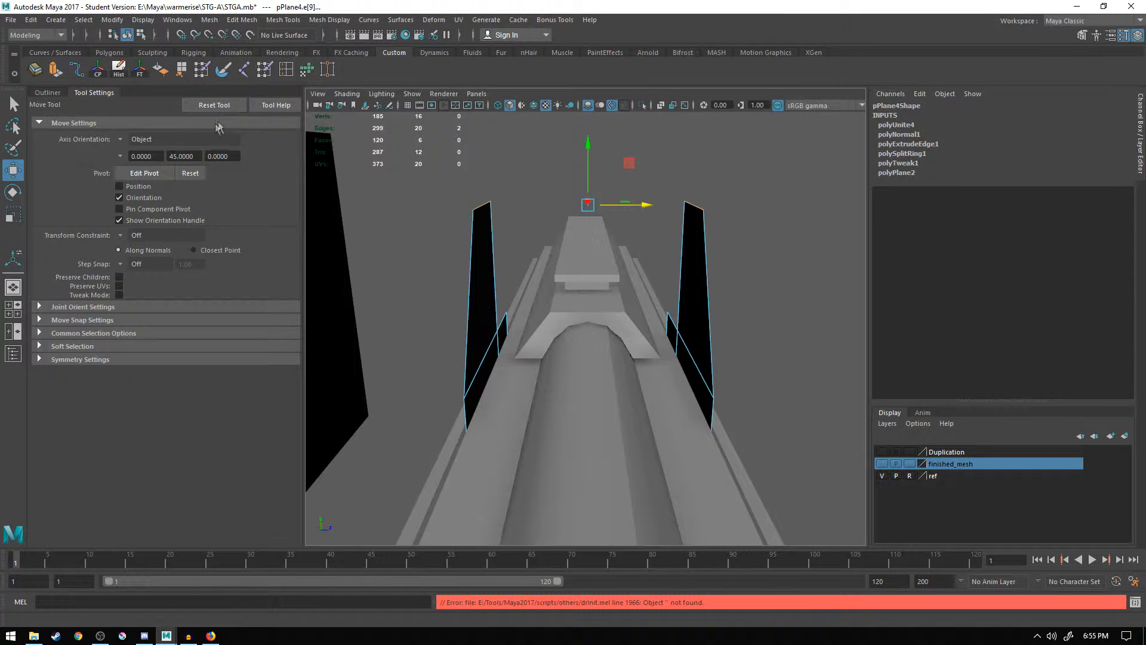
pyautogui.click(1083, 36)
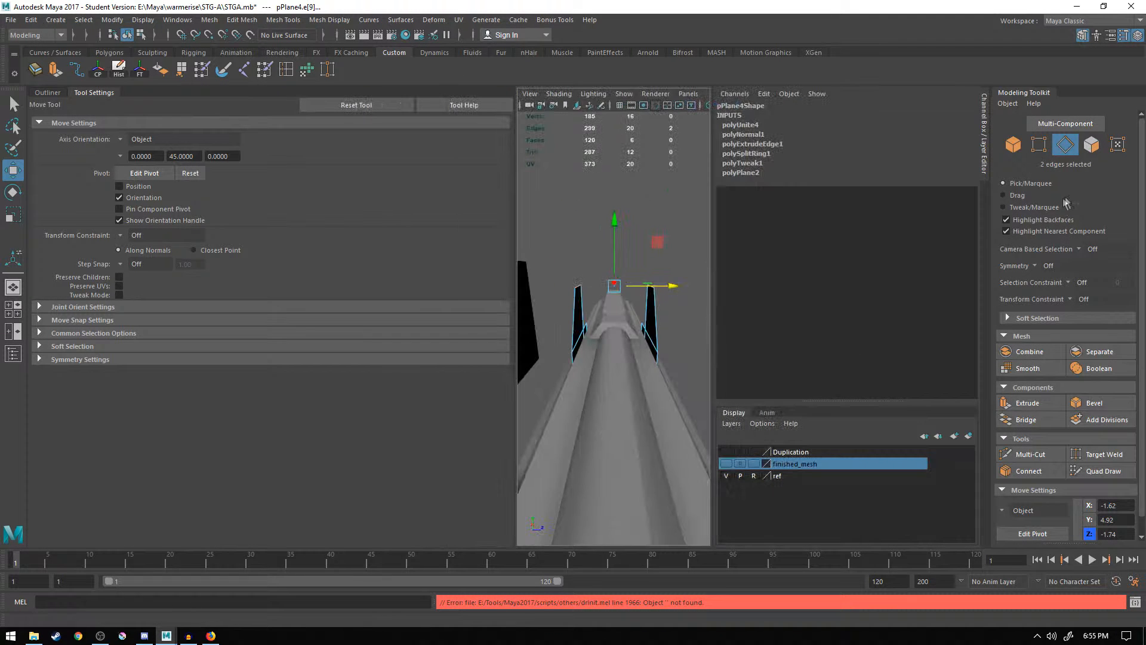
pyautogui.click(1139, 35)
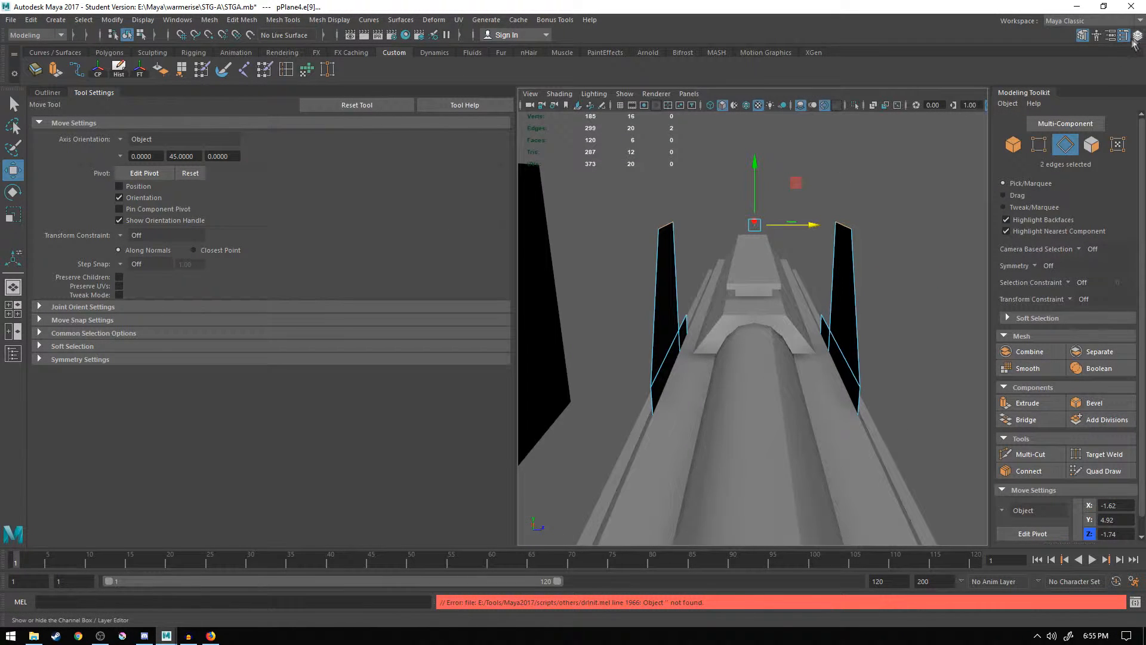
pyautogui.click(1037, 419)
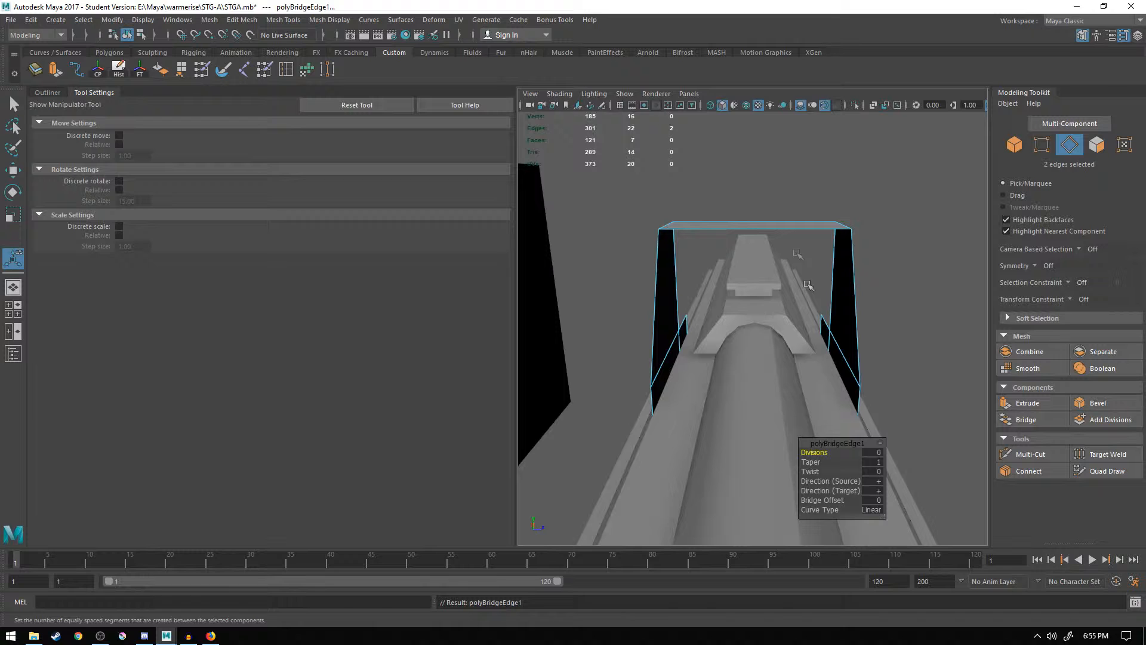
# - Shape the bridge into a rounded arch with the Blend curve type, 8 divisions and a bridge offset of 0
pyautogui.click(814, 452)
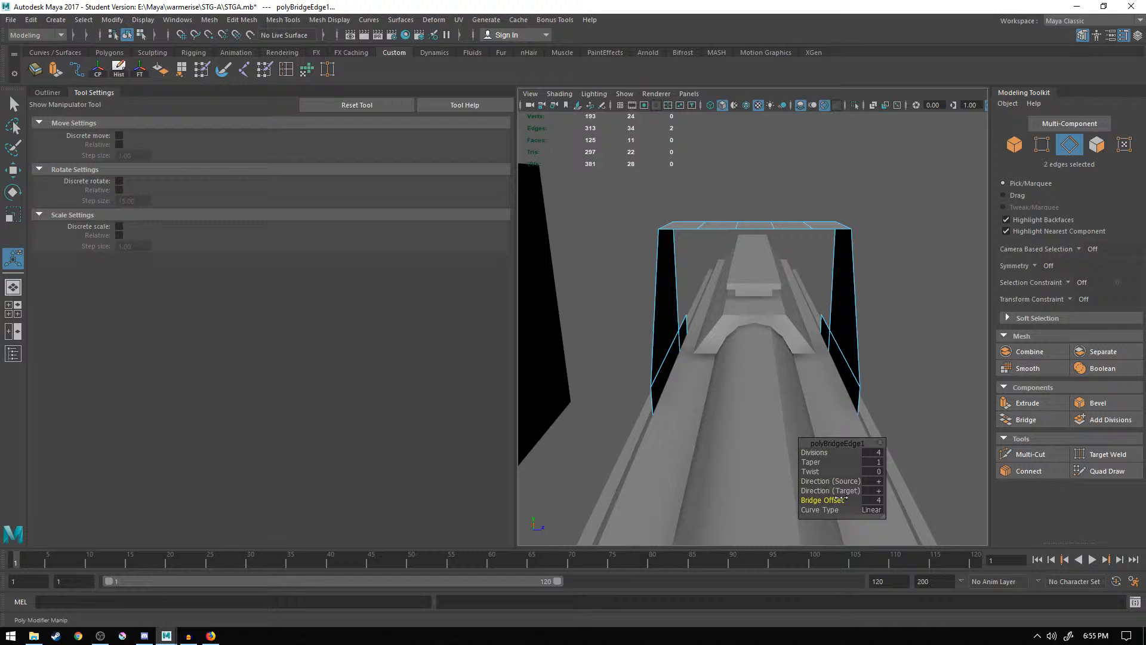
pyautogui.moveTo(847, 509); pyautogui.dragTo(867, 510)
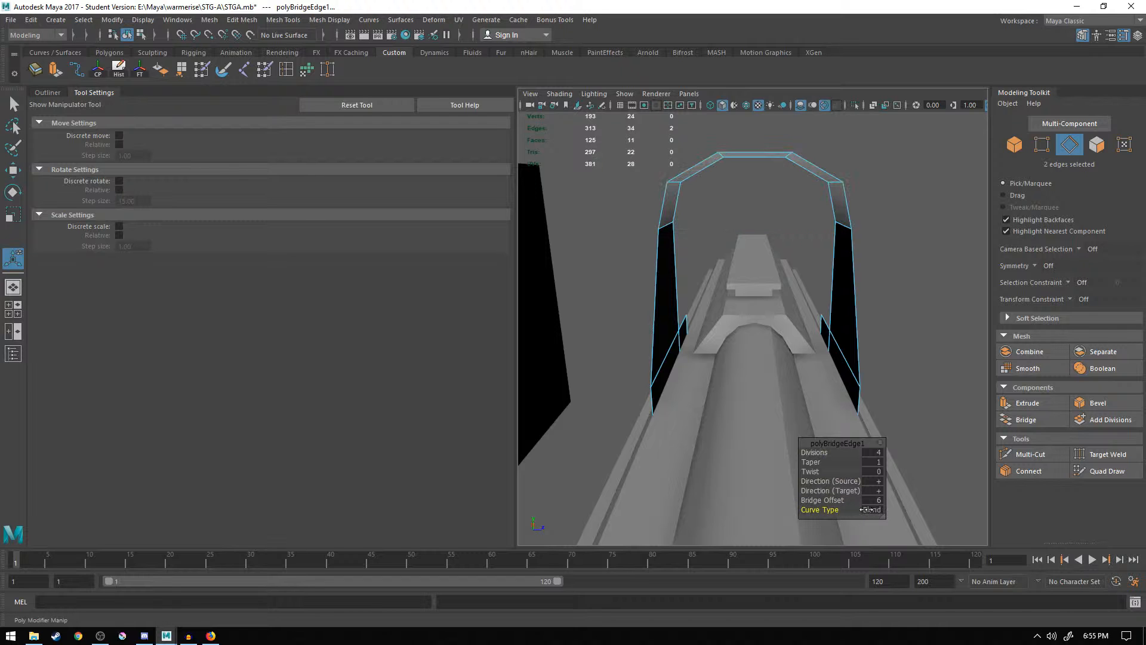
pyautogui.moveTo(825, 452); pyautogui.dragTo(848, 455)
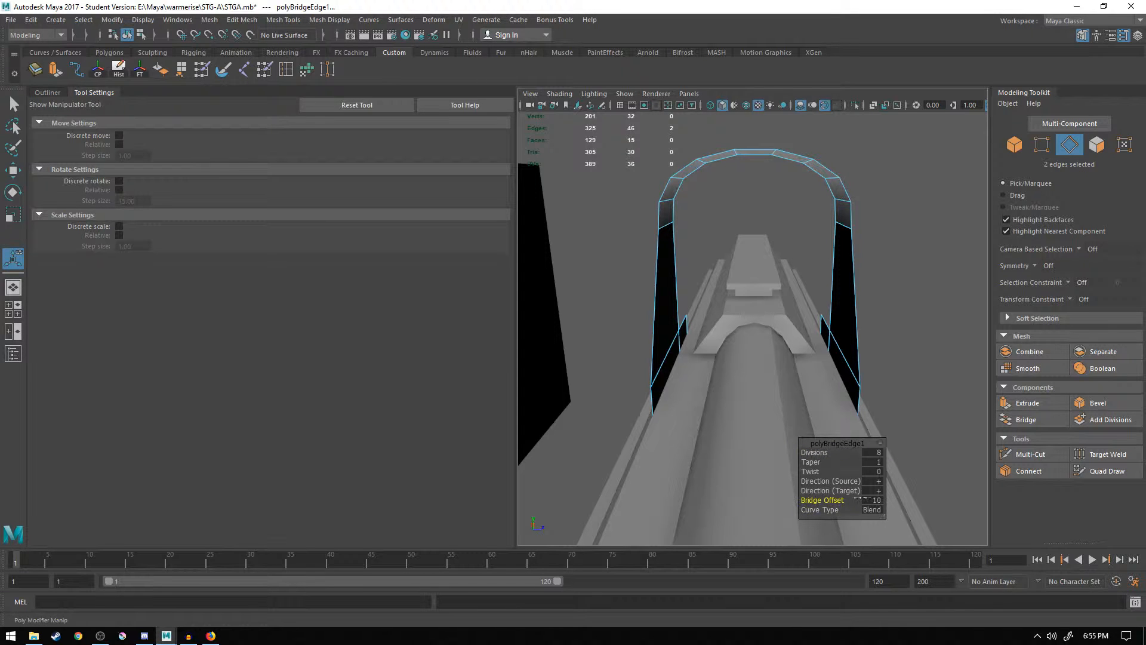
pyautogui.moveTo(851, 509)
pyautogui.mouseDown()
pyautogui.moveTo(883, 509)
pyautogui.moveTo(792, 510)
pyautogui.moveTo(830, 509)
pyautogui.mouseUp()
# - Try taper values of 2.1 and 0.6 on the arch bridge, and undo both changes
pyautogui.scroll(-3, 734, 308)
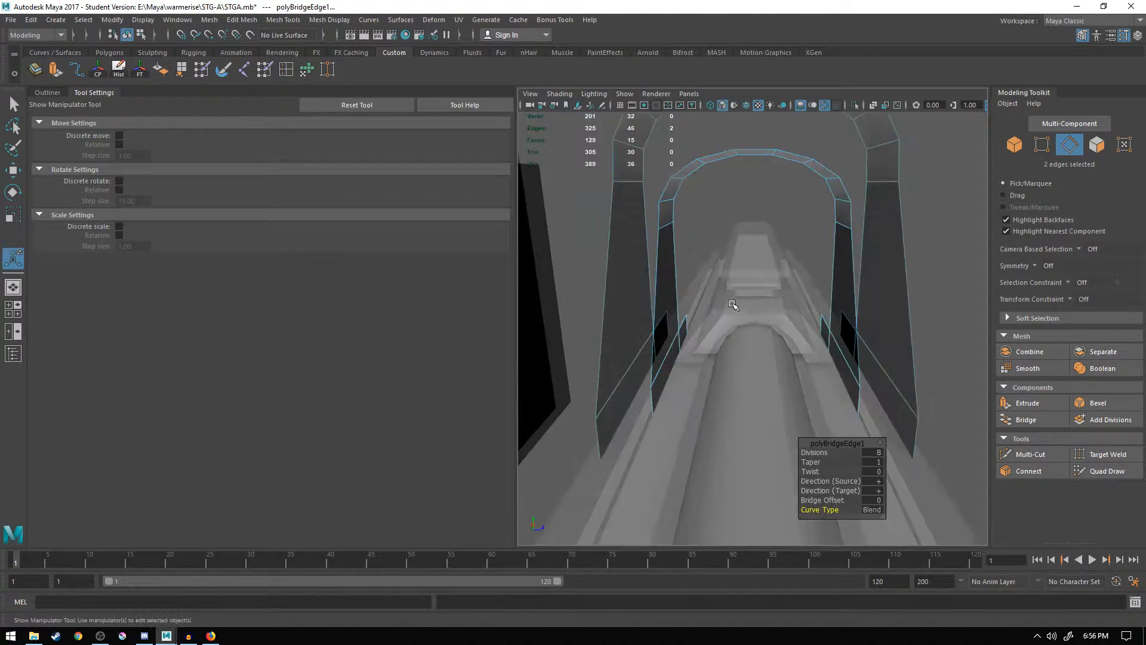
pyautogui.keyDown('alt'); pyautogui.moveTo(736, 309); pyautogui.dragTo(740, 325); pyautogui.keyUp('alt')
pyautogui.scroll(5, 779, 297)
pyautogui.keyDown('alt'); pyautogui.moveTo(781, 297); pyautogui.dragTo(762, 374, button='middle'); pyautogui.keyUp('alt')
pyautogui.scroll(-3, 763, 374)
pyautogui.moveTo(814, 462)
pyautogui.mouseDown()
pyautogui.moveTo(839, 462)
pyautogui.moveTo(829, 460)
pyautogui.mouseUp()
pyautogui.keyDown('alt'); pyautogui.moveTo(696, 419); pyautogui.dragTo(796, 406); pyautogui.keyUp('alt')
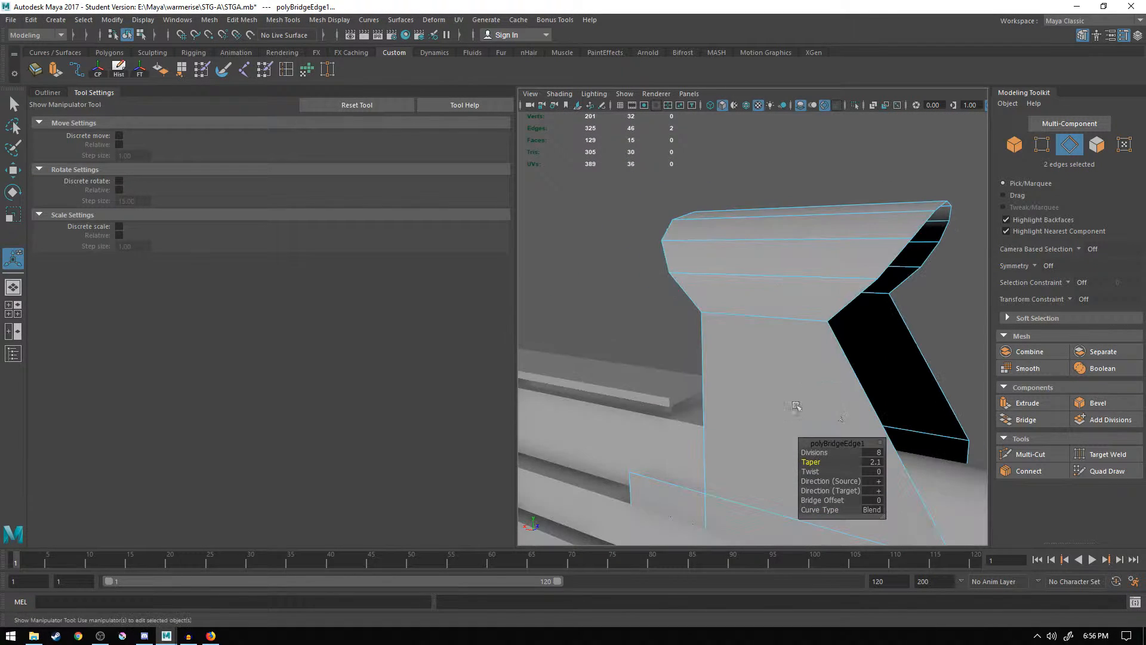
pyautogui.moveTo(823, 462)
pyautogui.mouseDown()
pyautogui.moveTo(794, 462)
pyautogui.moveTo(813, 462)
pyautogui.mouseUp()
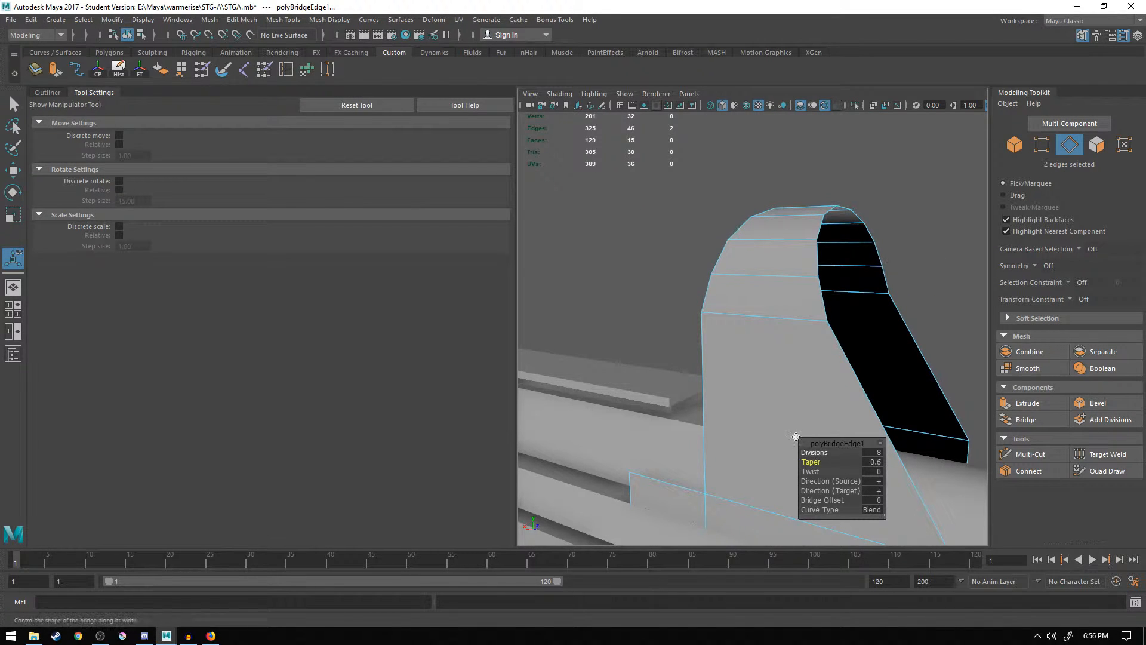
pyautogui.hotkey('ctrl', 'z')
pyautogui.keyDown('alt'); pyautogui.moveTo(774, 415); pyautogui.dragTo(798, 389); pyautogui.keyUp('alt')
pyautogui.hotkey('ctrl', 'z')
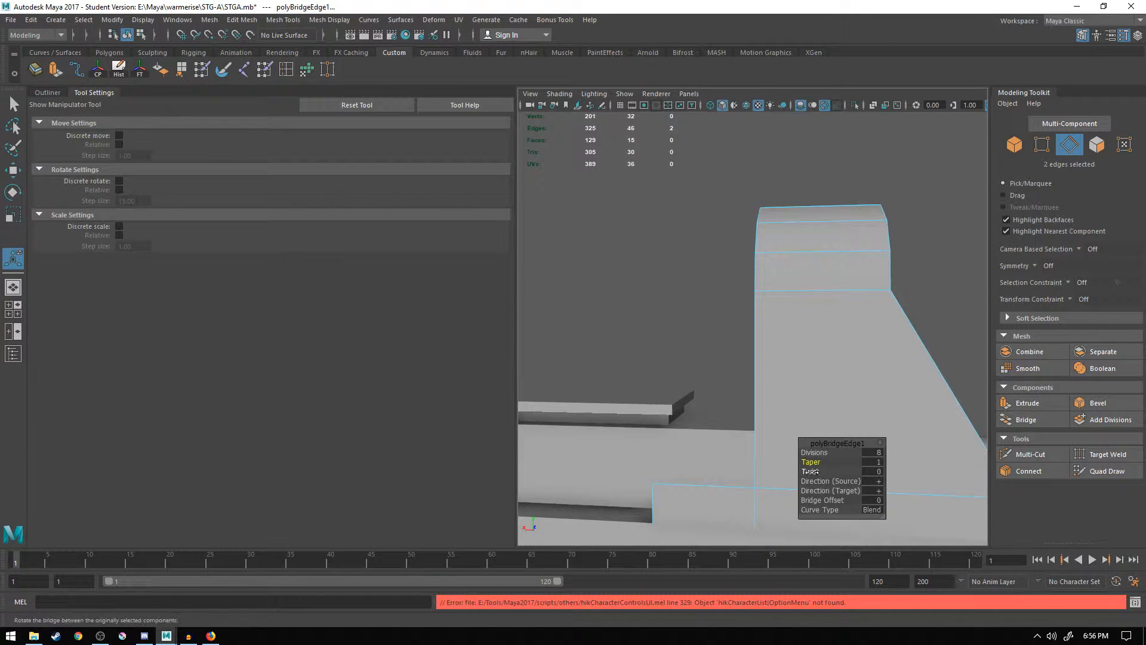
# - Try a slight twist on the arch bridge and undo it
pyautogui.moveTo(816, 472); pyautogui.dragTo(823, 472)
pyautogui.keyDown('alt'); pyautogui.moveTo(912, 472); pyautogui.dragTo(823, 405); pyautogui.keyUp('alt')
pyautogui.hotkey('ctrl', 'z')
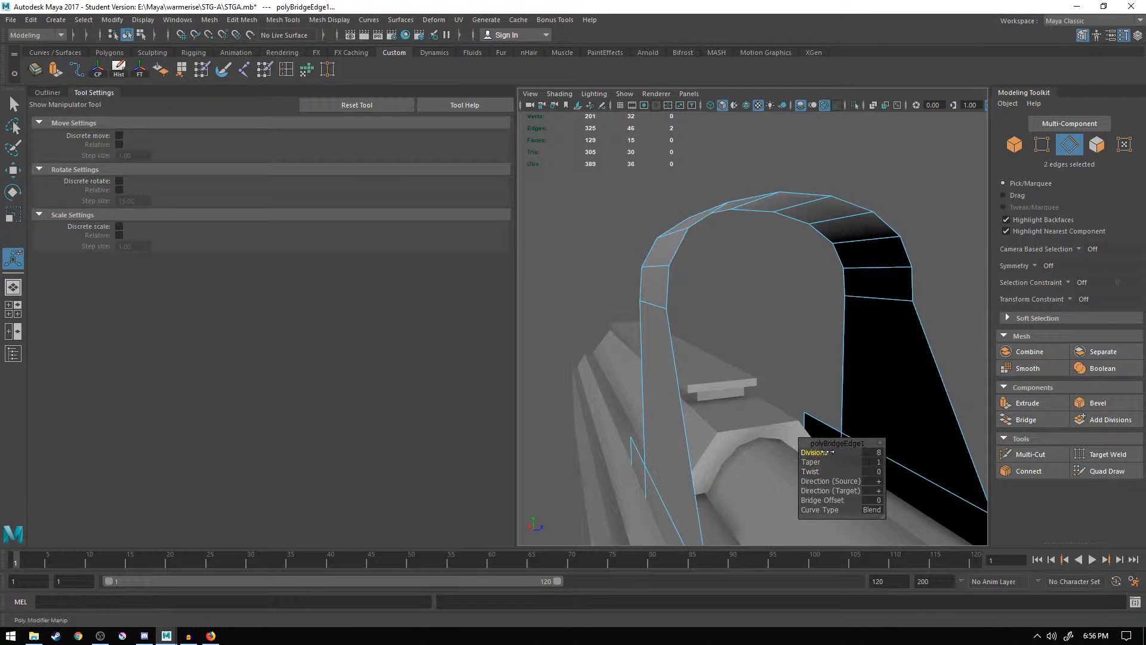
# - Set the arch bridge to 9 divisions and extrude all faces of the sight frame with a Local Translate Z of about -0.284
pyautogui.moveTo(829, 452); pyautogui.dragTo(706, 359)
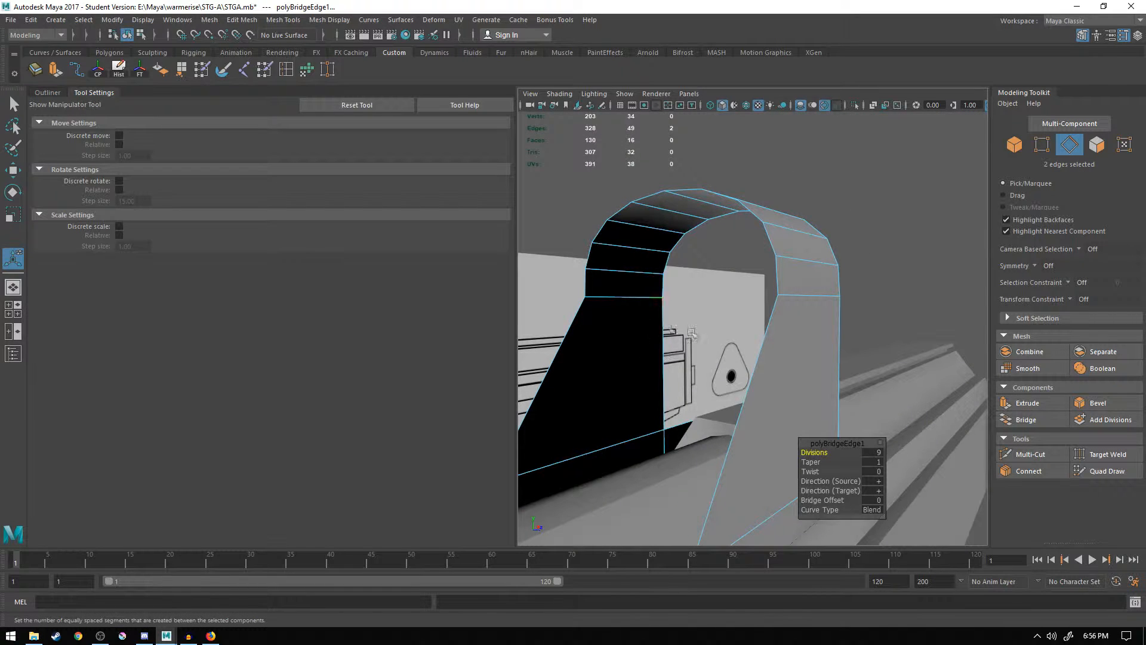
pyautogui.moveTo(621, 289); pyautogui.dragTo(664, 286, button='right')
pyautogui.moveTo(612, 319); pyautogui.dragTo(611, 327, button='right')
pyautogui.doubleClick(611, 328)
pyautogui.keyDown('alt'); pyautogui.moveTo(585, 366); pyautogui.dragTo(488, 304); pyautogui.keyUp('alt')
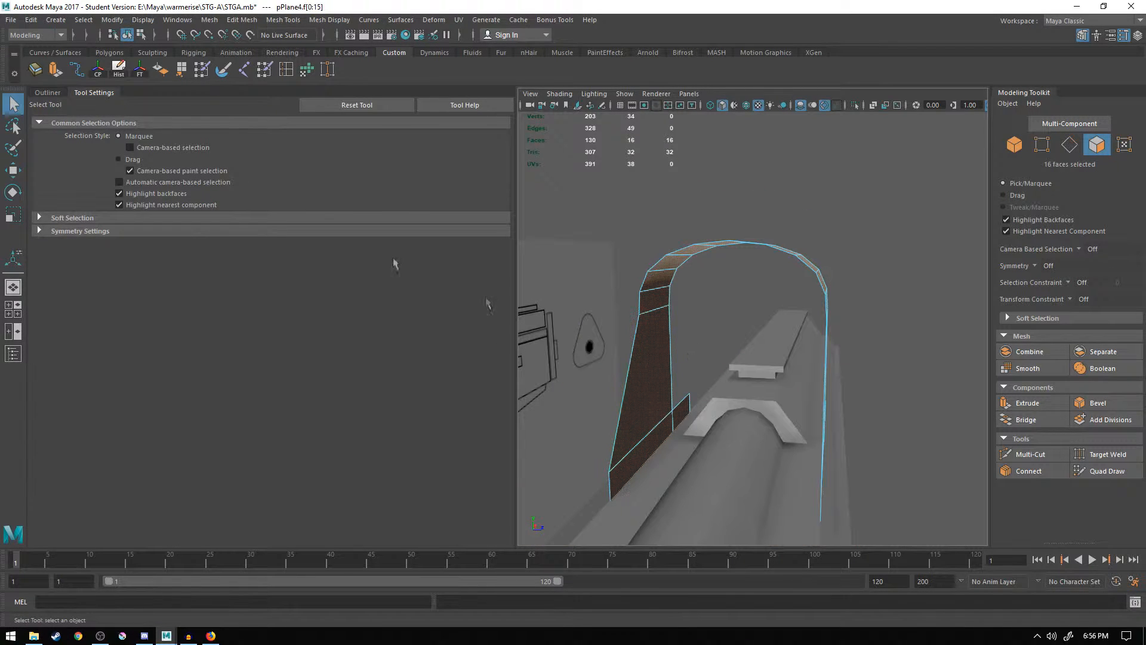
pyautogui.click(55, 70)
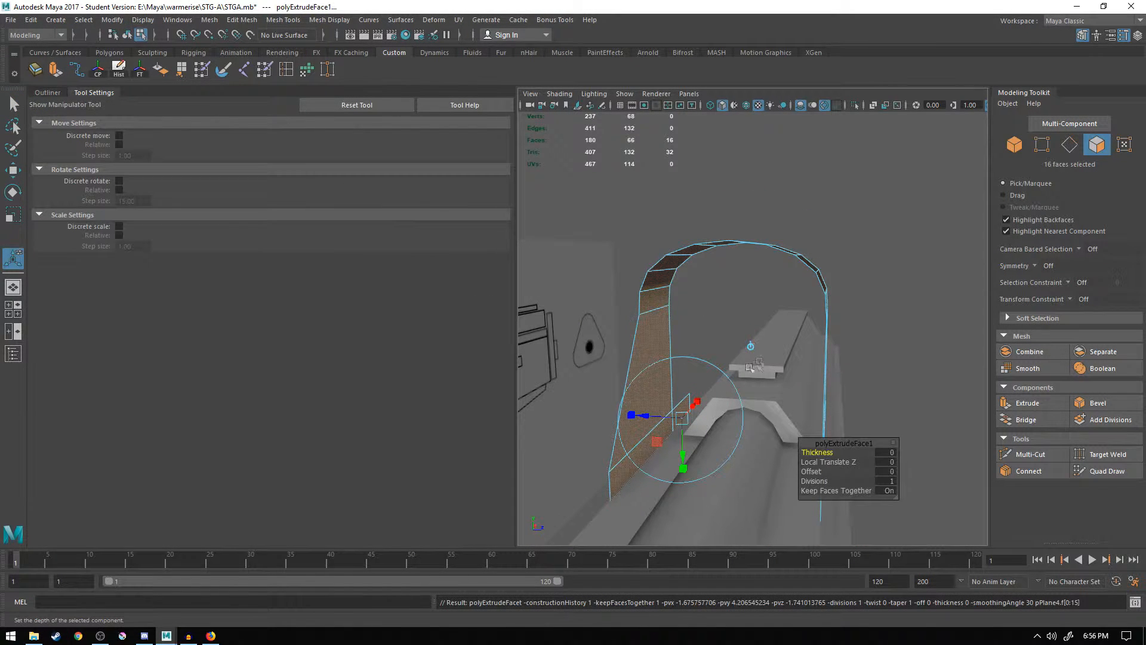
pyautogui.keyDown('alt'); pyautogui.moveTo(702, 379); pyautogui.dragTo(748, 367, button='middle'); pyautogui.keyUp('alt')
pyautogui.moveTo(666, 412); pyautogui.dragTo(739, 366)
pyautogui.moveTo(672, 424); pyautogui.dragTo(671, 424)
pyautogui.moveTo(812, 388)
pyautogui.keyDown('alt'); pyautogui.mouseDown()
pyautogui.moveTo(740, 389)
pyautogui.moveTo(781, 389)
pyautogui.moveTo(722, 428)
pyautogui.moveTo(673, 421)
pyautogui.moveTo(828, 402)
pyautogui.moveTo(760, 397)
pyautogui.moveTo(809, 397)
pyautogui.mouseUp(); pyautogui.keyUp('alt')
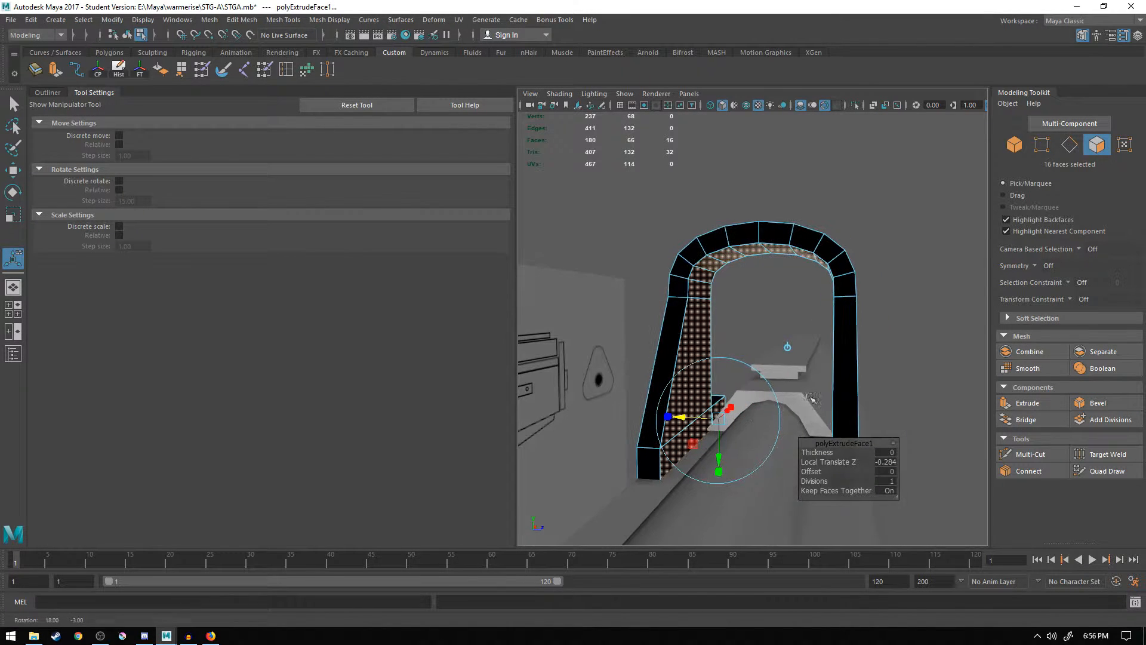
# - Delete the two inward-facing faces of the lower base block on each side of the sight frame
pyautogui.click(734, 370)
pyautogui.keyDown('shift'); pyautogui.click(720, 406); pyautogui.keyUp('shift')
pyautogui.keyDown('alt'); pyautogui.moveTo(720, 406); pyautogui.dragTo(777, 416); pyautogui.keyUp('alt')
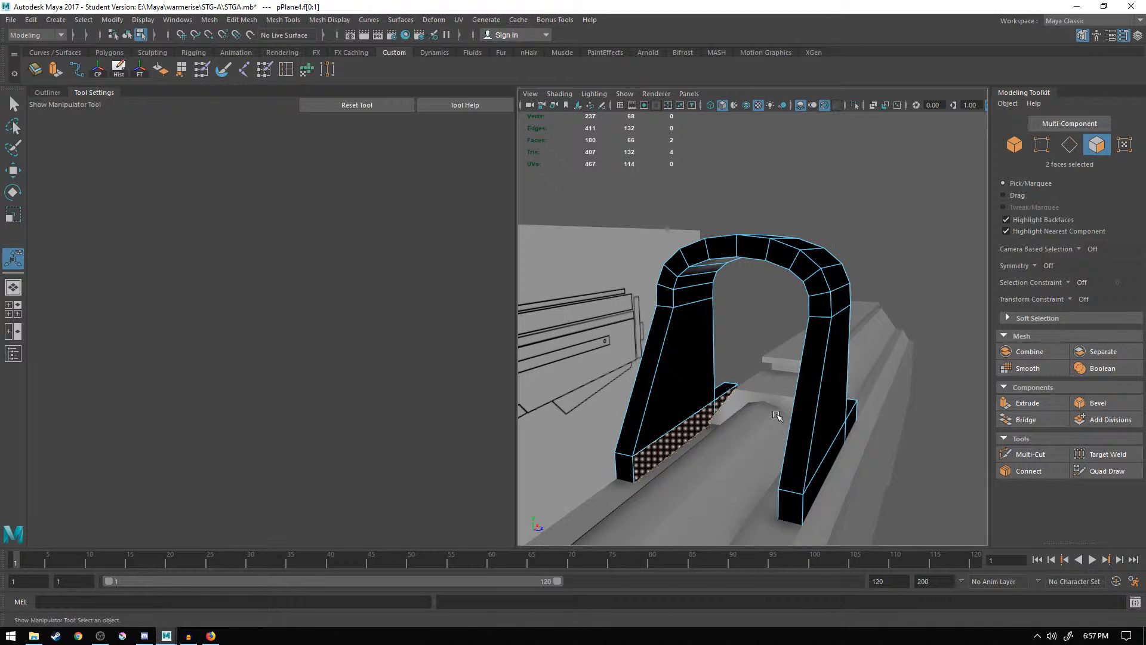
pyautogui.press('Delete')
pyautogui.scroll(4, 699, 405)
pyautogui.scroll(-2, 700, 435)
pyautogui.keyDown('alt'); pyautogui.moveTo(701, 429); pyautogui.dragTo(830, 441); pyautogui.keyUp('alt')
pyautogui.click(832, 409)
pyautogui.keyDown('shift'); pyautogui.click(862, 431); pyautogui.keyUp('shift')
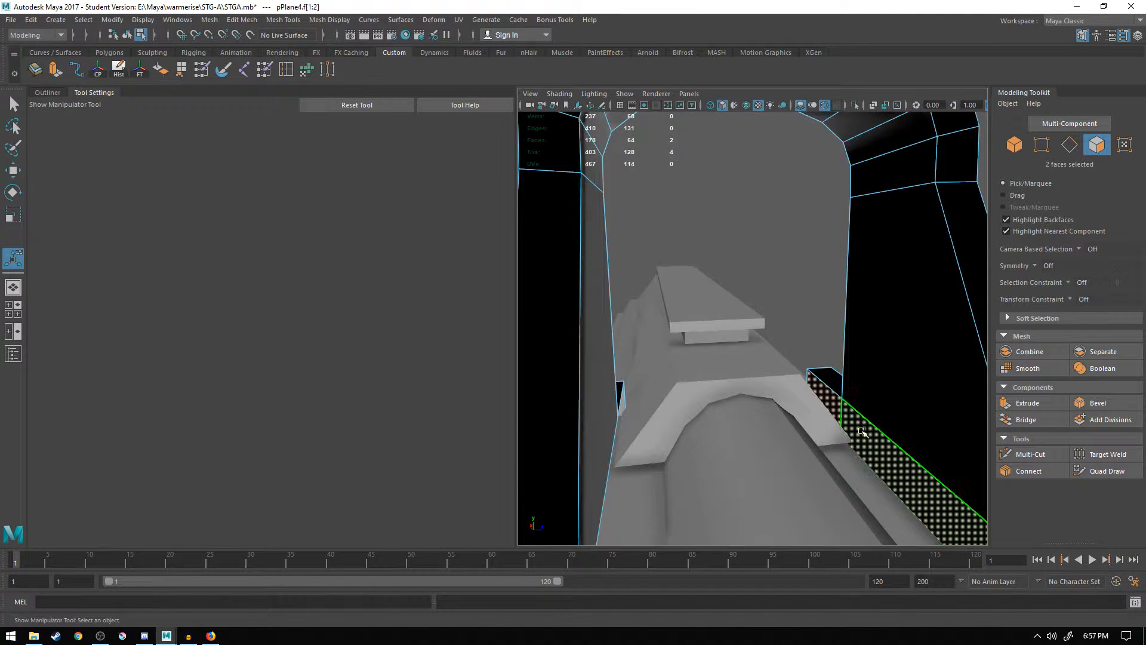
pyautogui.press('Delete')
# - Bridge the short upper inner edges of the two base blocks, just behind the frame's legs
pyautogui.moveTo(824, 382); pyautogui.dragTo(826, 257, button='right')
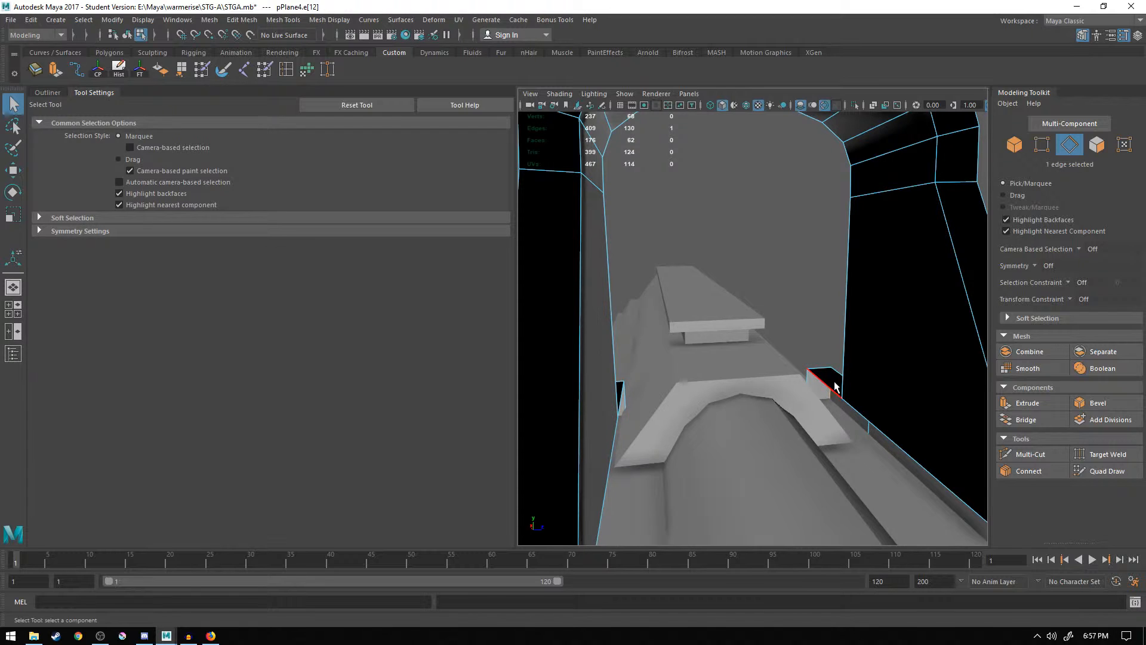
pyautogui.keyDown('shift'); pyautogui.click(623, 397); pyautogui.keyUp('shift')
pyautogui.click(1026, 420)
pyautogui.keyDown('alt'); pyautogui.moveTo(847, 439); pyautogui.dragTo(803, 335, button='middle'); pyautogui.keyUp('alt')
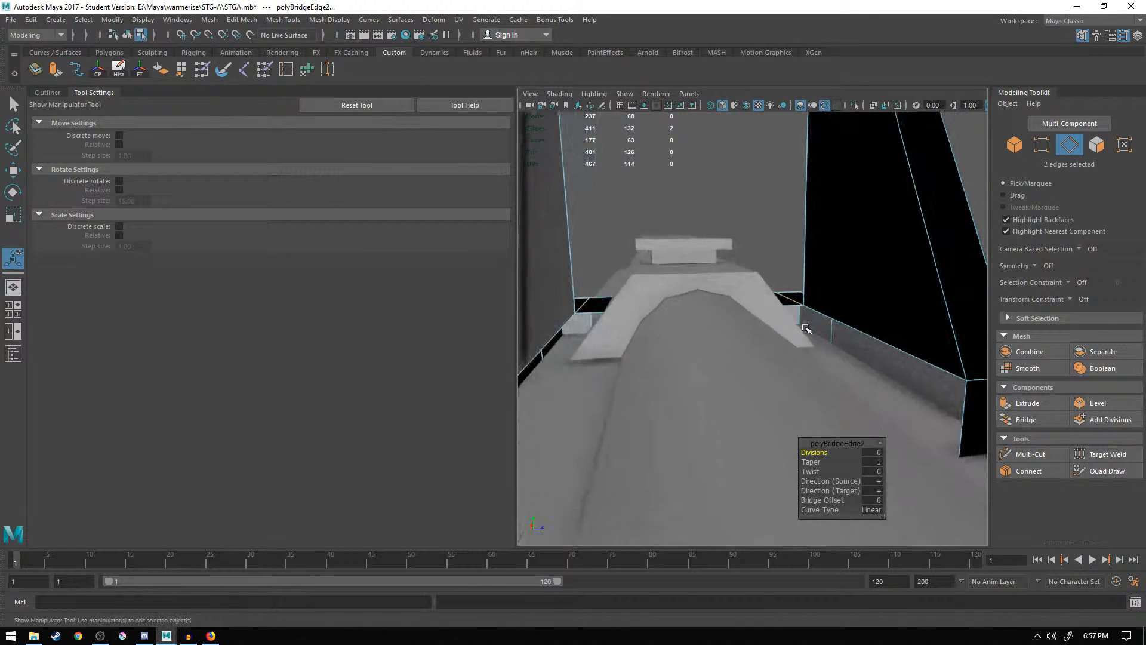
pyautogui.scroll(-3, 812, 338)
# - Bridge the long upper inner edges of the base blocks running along the foot of the frame's legs
pyautogui.keyDown('alt'); pyautogui.moveTo(830, 341); pyautogui.dragTo(836, 427); pyautogui.keyUp('alt')
pyautogui.click(831, 358)
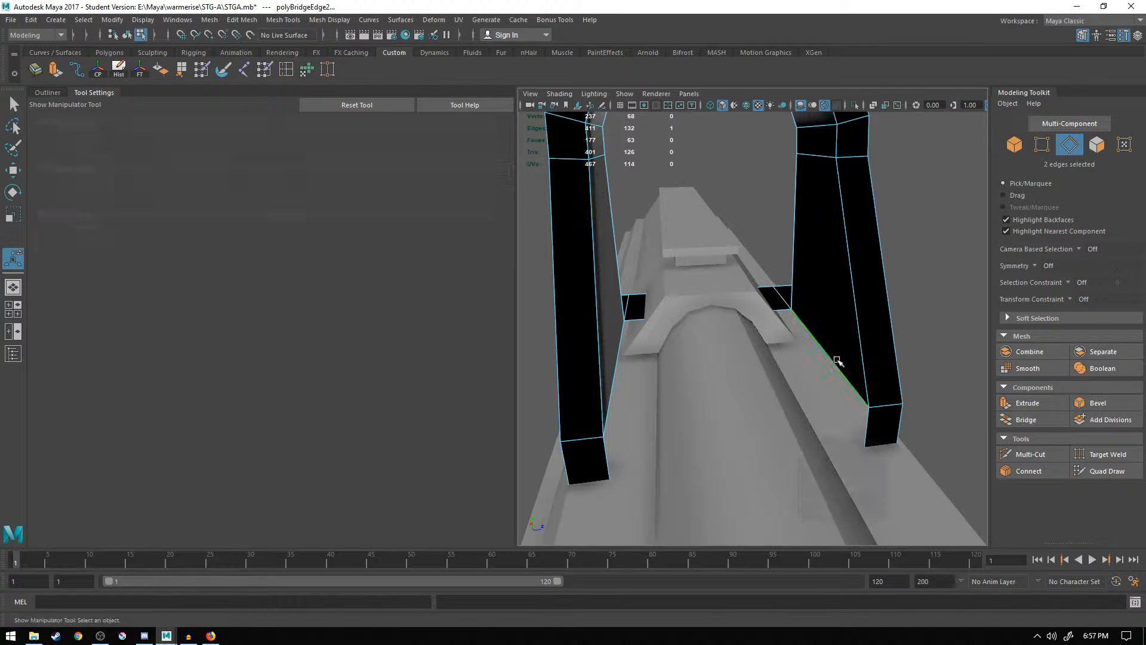
pyautogui.press('g')
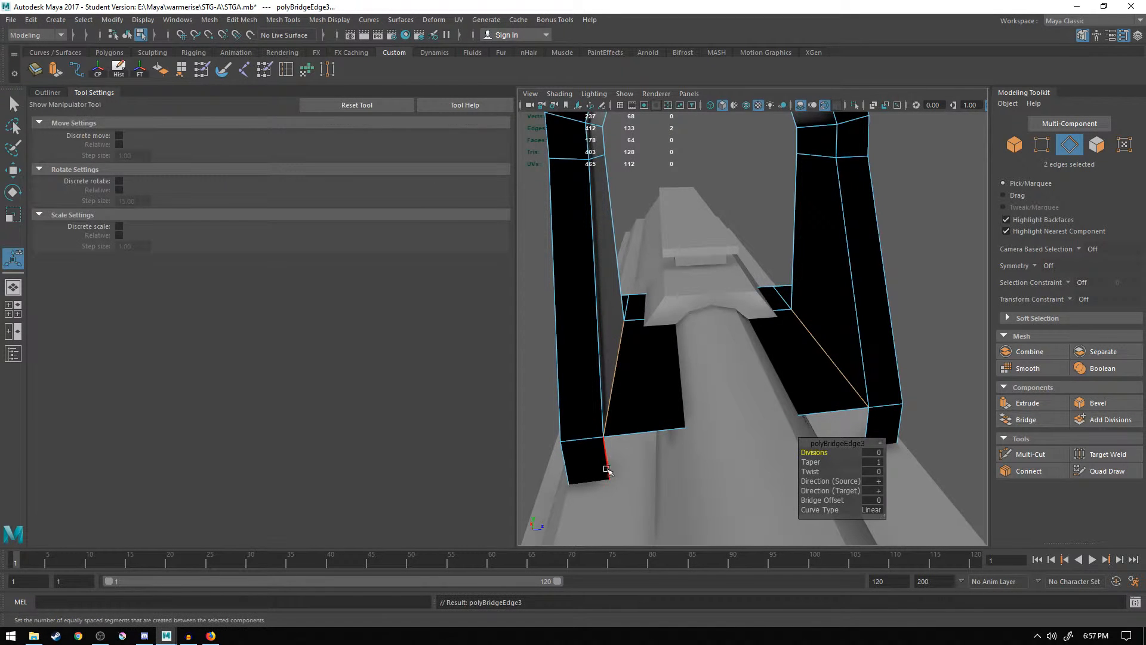
# - Bridge the vertical inner edges of the base blocks at both ends to close the base of the sight frame
pyautogui.click(604, 459)
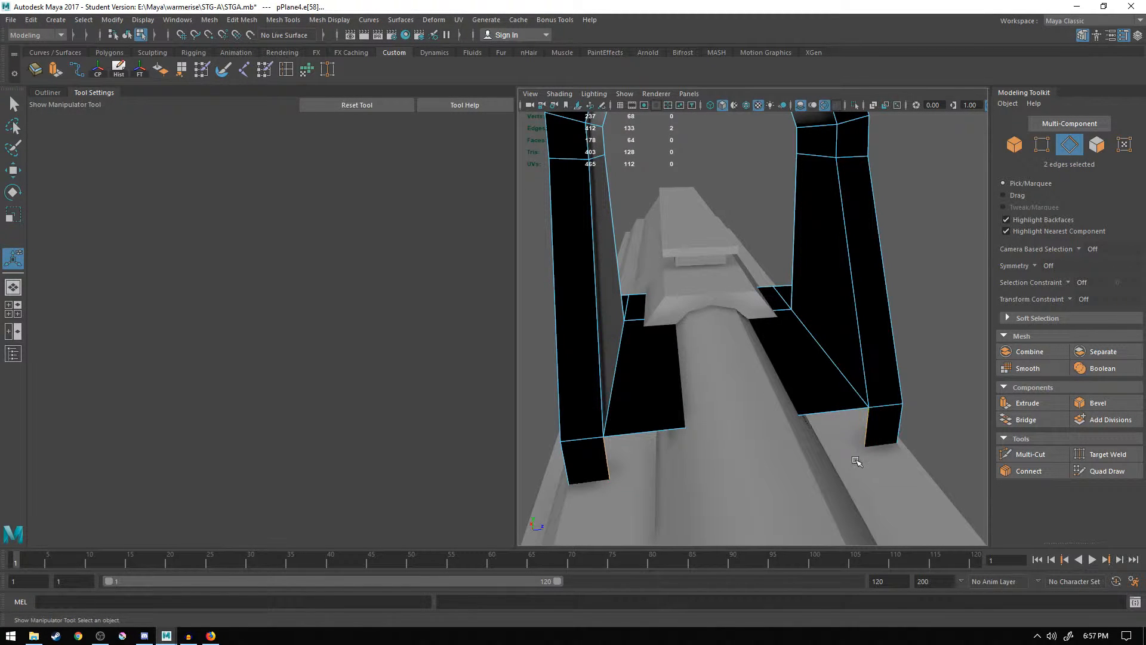
pyautogui.press('g')
pyautogui.keyDown('alt'); pyautogui.moveTo(847, 456); pyautogui.dragTo(901, 445); pyautogui.keyUp('alt')
pyautogui.click(882, 356)
pyautogui.keyDown('alt'); pyautogui.moveTo(882, 356); pyautogui.dragTo(687, 262); pyautogui.keyUp('alt')
pyautogui.keyDown('shift'); pyautogui.click(807, 351); pyautogui.keyUp('shift')
pyautogui.press('g')
# - Reverse the normals of the whole sight frame object and switch to the Scale tool
pyautogui.moveTo(684, 253); pyautogui.dragTo(729, 216, button='right')
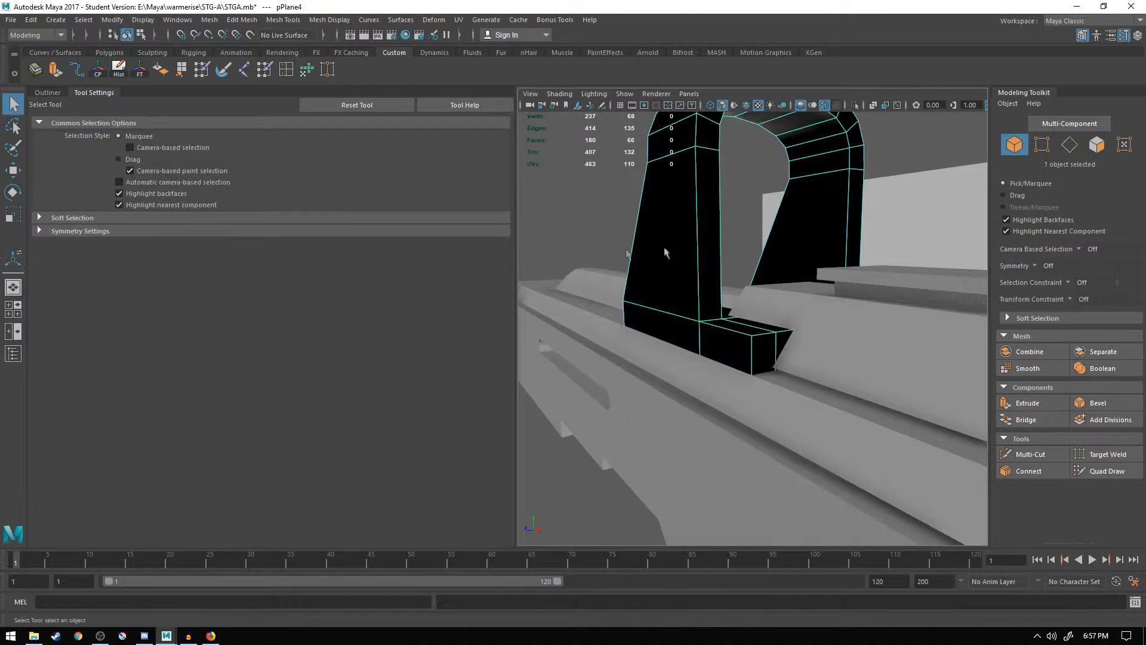
pyautogui.click(163, 72)
pyautogui.keyDown('alt'); pyautogui.moveTo(741, 206); pyautogui.dragTo(701, 209); pyautogui.keyUp('alt')
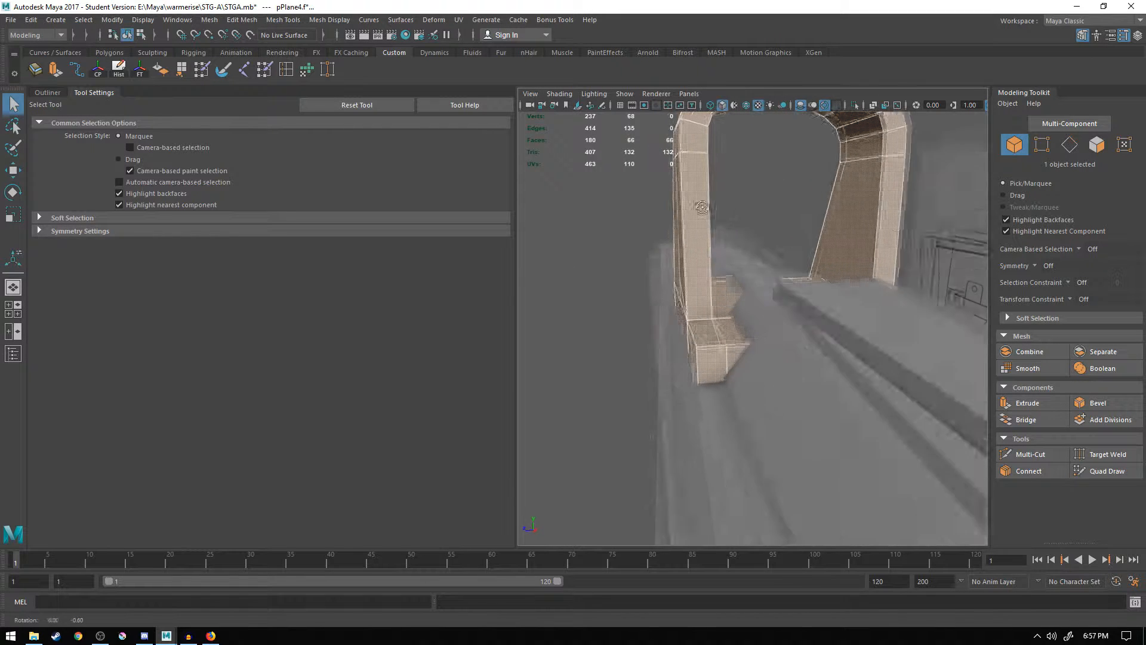
pyautogui.click(710, 335)
pyautogui.keyDown('alt'); pyautogui.moveTo(679, 340); pyautogui.dragTo(819, 311); pyautogui.keyUp('alt')
pyautogui.click(787, 332)
pyautogui.press('r')
pyautogui.click(798, 324)
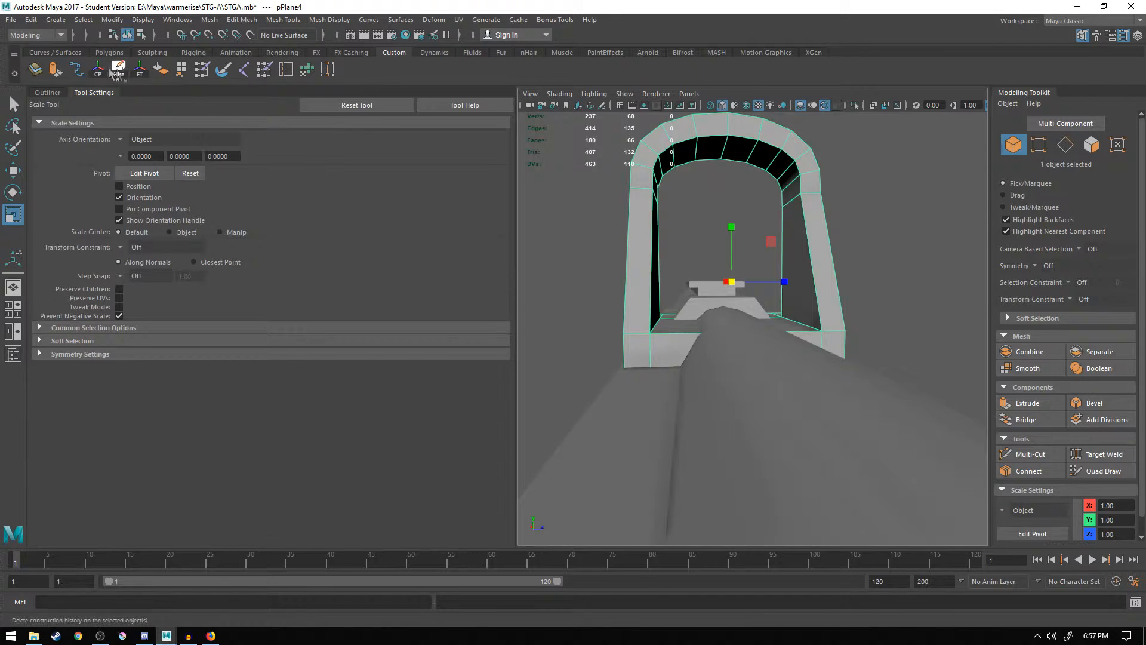
# - Examine how the sight frame sits on the rifle from the side and in the orthographic end view
pyautogui.keyDown('alt'); pyautogui.moveTo(567, 141); pyautogui.dragTo(471, 147); pyautogui.keyUp('alt')
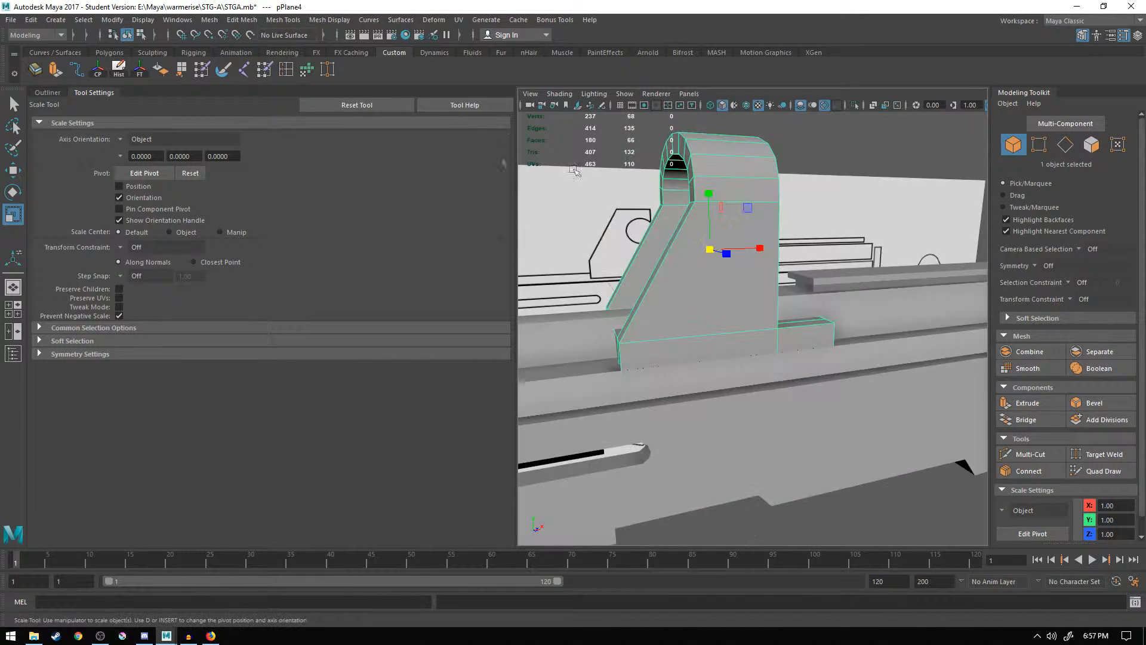
pyautogui.keyDown('alt'); pyautogui.moveTo(704, 197); pyautogui.dragTo(568, 186); pyautogui.keyUp('alt')
pyautogui.press('space')
pyautogui.press('space')
pyautogui.scroll(5, 839, 414)
pyautogui.scroll(-5, 800, 315)
pyautogui.scroll(2, 747, 238)
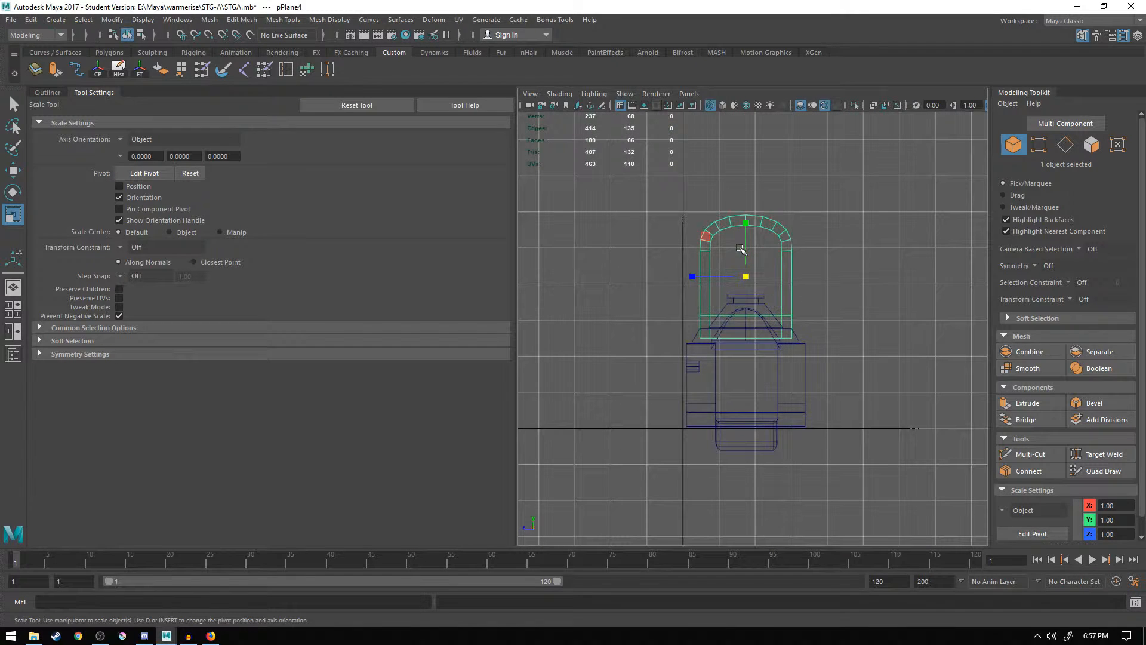
pyautogui.press('w')
pyautogui.moveTo(747, 227); pyautogui.dragTo(748, 330)
pyautogui.scroll(2, 770, 322)
pyautogui.scroll(2, 752, 391)
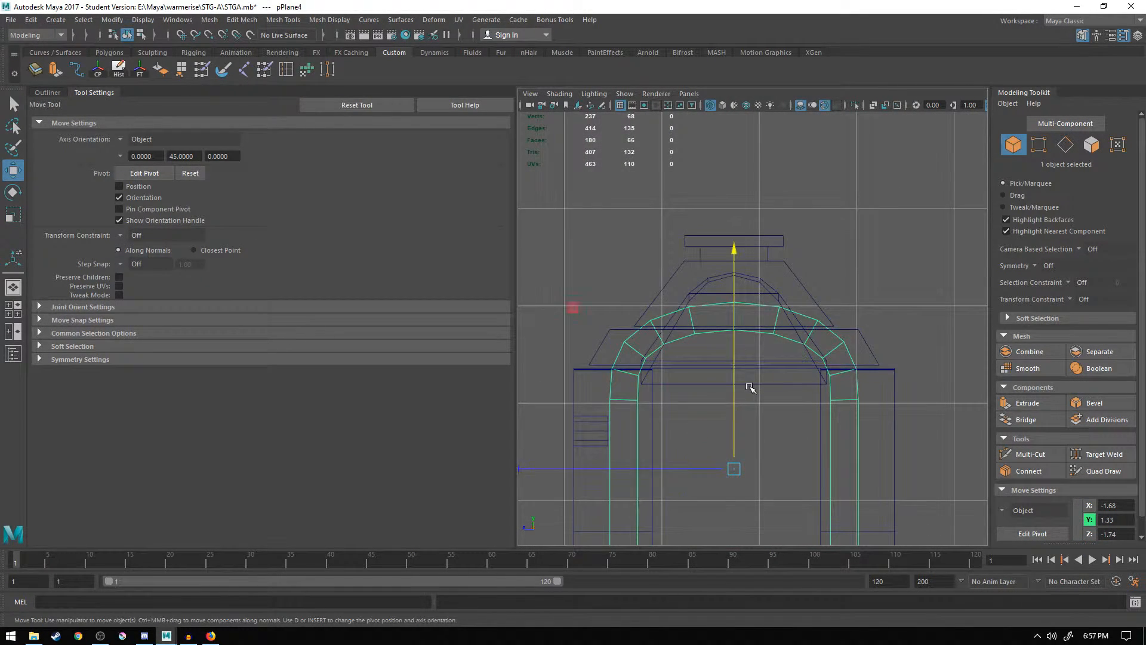
pyautogui.hotkey('ctrl', 'z')
pyautogui.hotkey('ctrl', 'z')
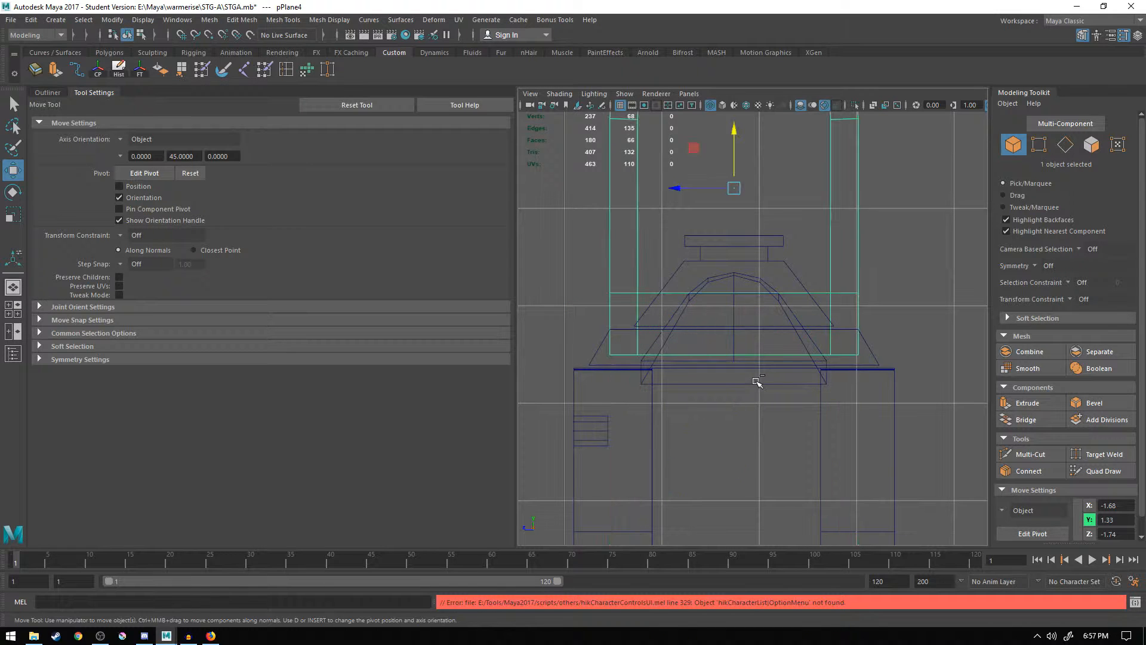
# - Widen the sight frame to a Z scale of about 1.12 and lower it to about Y 4.08
pyautogui.scroll(-4, 754, 376)
pyautogui.scroll(3, 744, 291)
pyautogui.press('r')
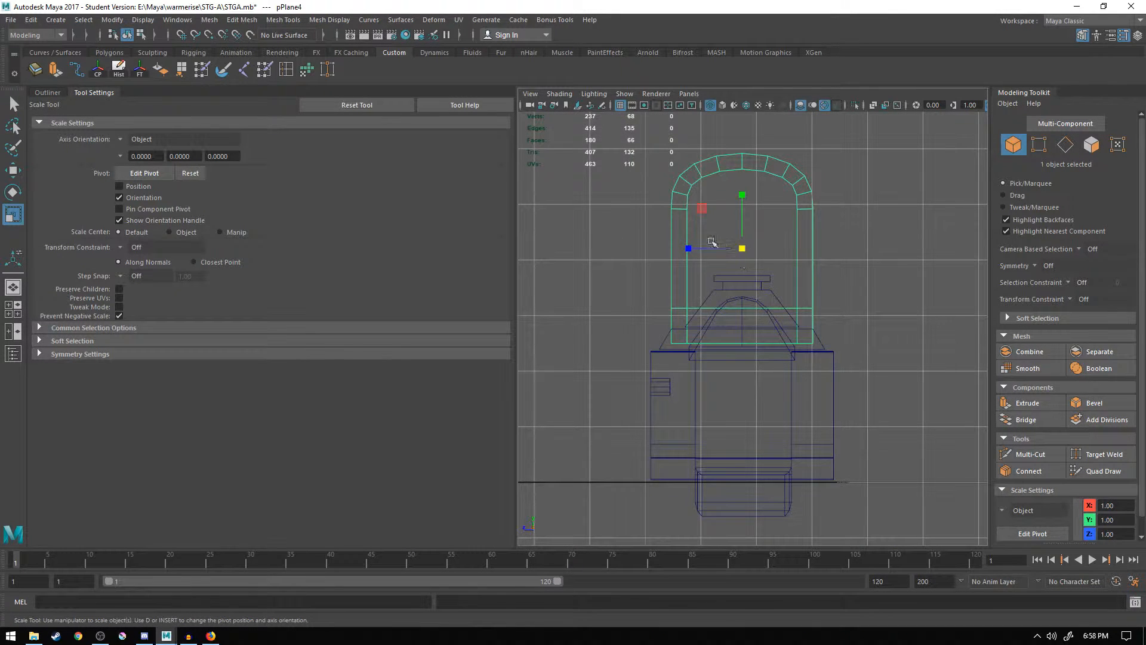
pyautogui.moveTo(689, 249); pyautogui.dragTo(683, 248)
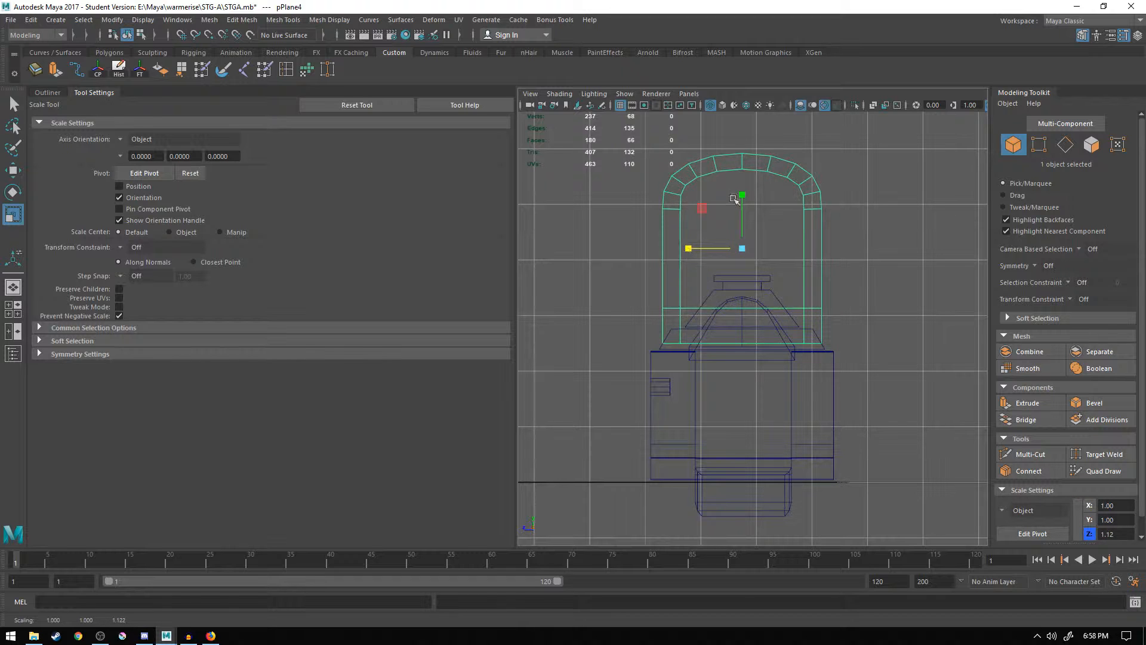
pyautogui.moveTo(743, 194); pyautogui.dragTo(742, 200)
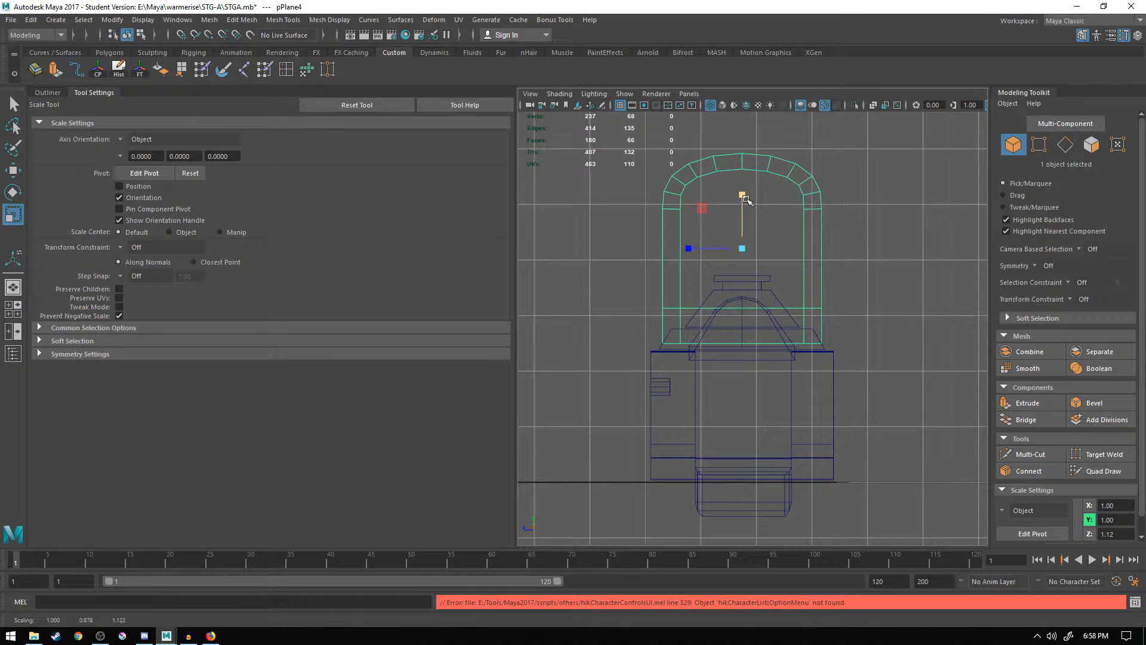
pyautogui.press('w')
pyautogui.hotkey('ctrl', 'z')
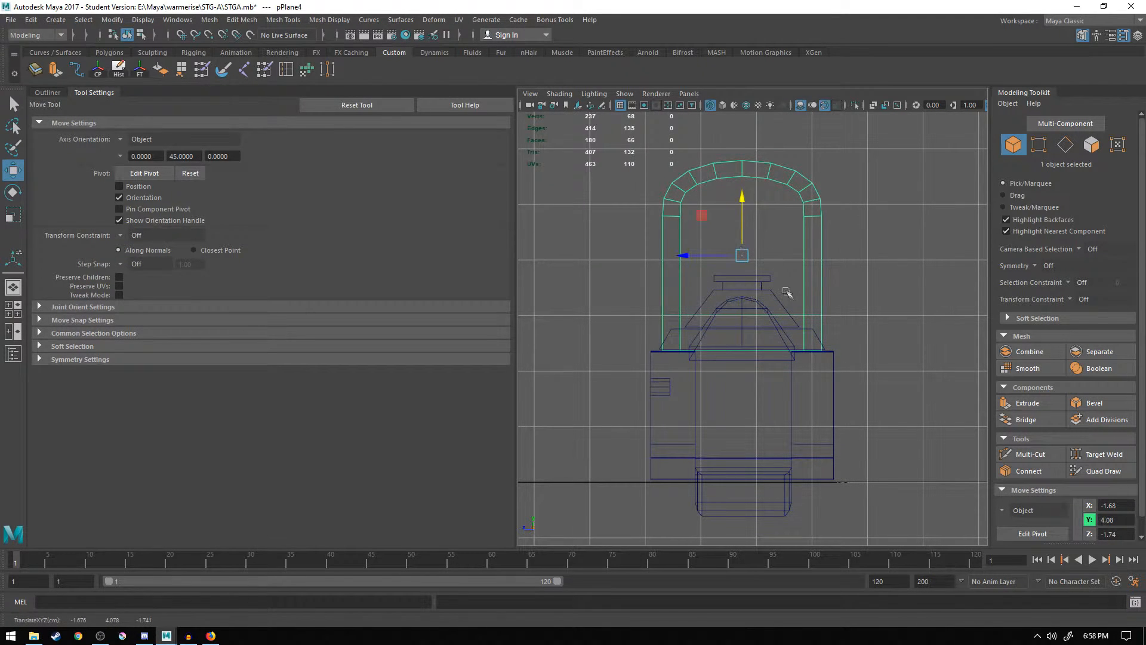
pyautogui.press('space')
pyautogui.press('space')
pyautogui.press('f')
pyautogui.keyDown('alt'); pyautogui.moveTo(791, 291); pyautogui.dragTo(795, 294); pyautogui.keyUp('alt')
pyautogui.moveTo(735, 194); pyautogui.dragTo(706, 206)
pyautogui.hotkey('ctrl', 'z')
# - Select all edges of the upper arch and move them down to about Y 4.89 to shorten the frame
pyautogui.rightClick(684, 181)
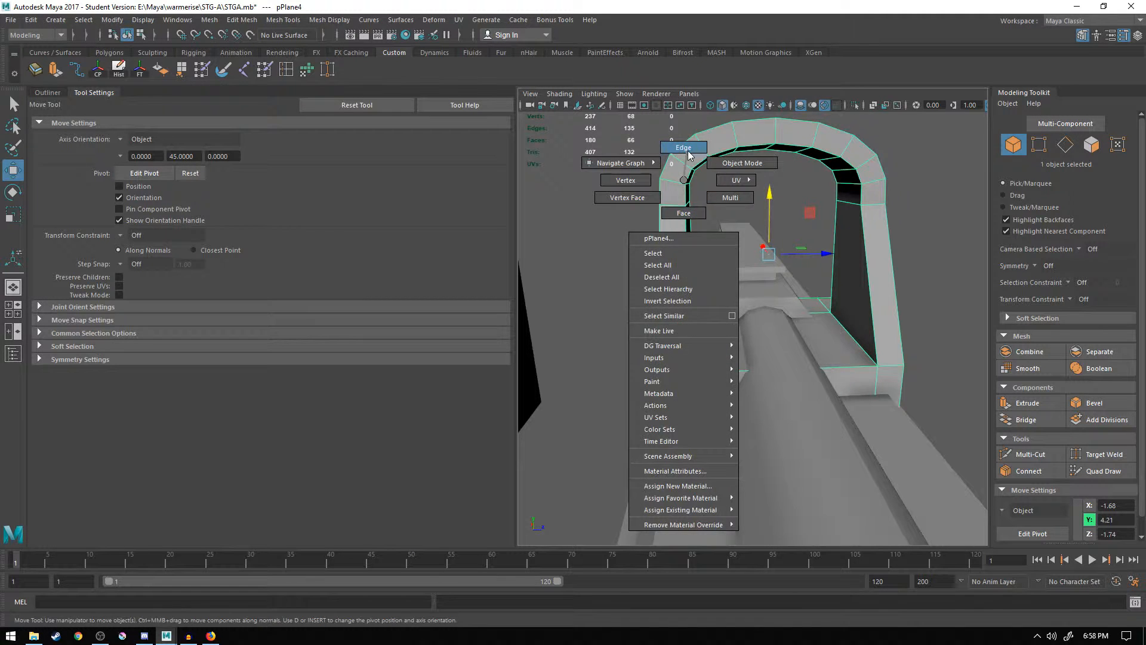
pyautogui.moveTo(688, 156); pyautogui.dragTo(688, 154, button='right')
pyautogui.keyDown('alt'); pyautogui.moveTo(690, 154); pyautogui.dragTo(678, 143); pyautogui.keyUp('alt')
pyautogui.scroll(-4, 694, 153)
pyautogui.moveTo(860, 239); pyautogui.dragTo(682, 267)
pyautogui.moveTo(754, 150); pyautogui.dragTo(714, 185)
pyautogui.scroll(-5, 721, 248)
pyautogui.keyDown('alt'); pyautogui.moveTo(722, 252); pyautogui.dragTo(807, 253); pyautogui.keyUp('alt')
pyautogui.scroll(5, 811, 262)
pyautogui.moveTo(750, 201); pyautogui.dragTo(750, 208)
# - Examine the lowered arch from the side in perspective and clear the edge selection
pyautogui.keyDown('alt'); pyautogui.moveTo(861, 229); pyautogui.dragTo(813, 235); pyautogui.keyUp('alt')
pyautogui.scroll(5, 815, 234)
pyautogui.keyDown('alt'); pyautogui.moveTo(816, 234); pyautogui.dragTo(757, 272, button='middle'); pyautogui.keyUp('alt')
pyautogui.keyDown('alt'); pyautogui.moveTo(757, 271); pyautogui.dragTo(712, 260); pyautogui.keyUp('alt')
pyautogui.keyDown('alt'); pyautogui.moveTo(632, 218); pyautogui.dragTo(666, 262, button='middle'); pyautogui.keyUp('alt')
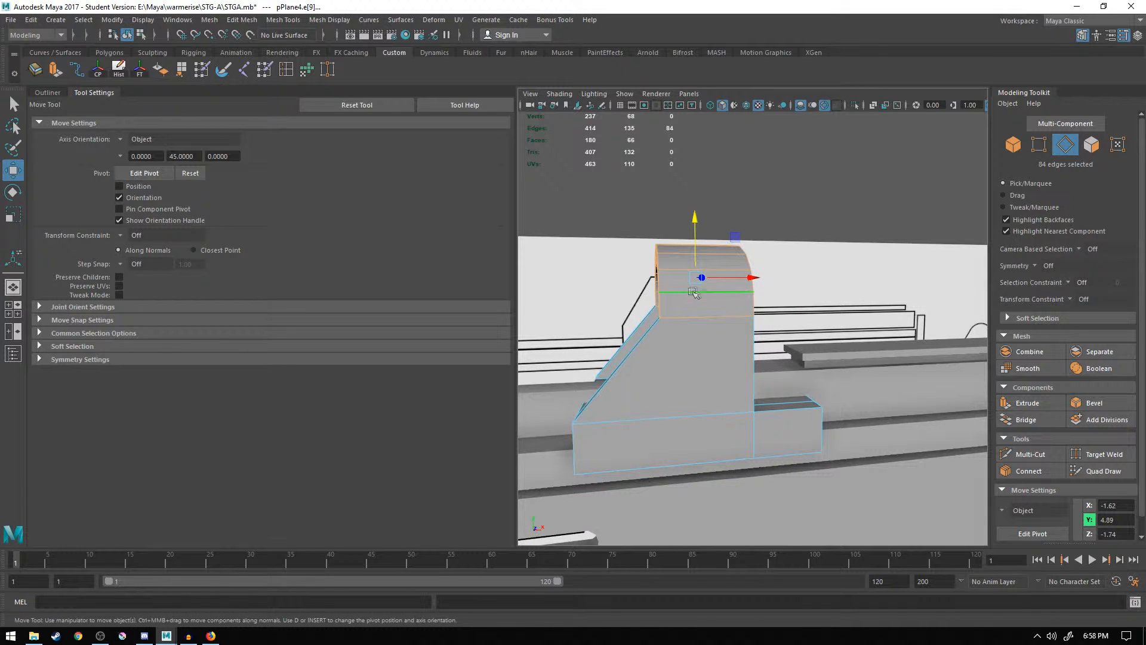
pyautogui.moveTo(724, 279)
pyautogui.keyDown('alt'); pyautogui.mouseDown()
pyautogui.moveTo(740, 264)
pyautogui.moveTo(726, 261)
pyautogui.mouseUp(); pyautogui.keyUp('alt')
pyautogui.click(669, 203)
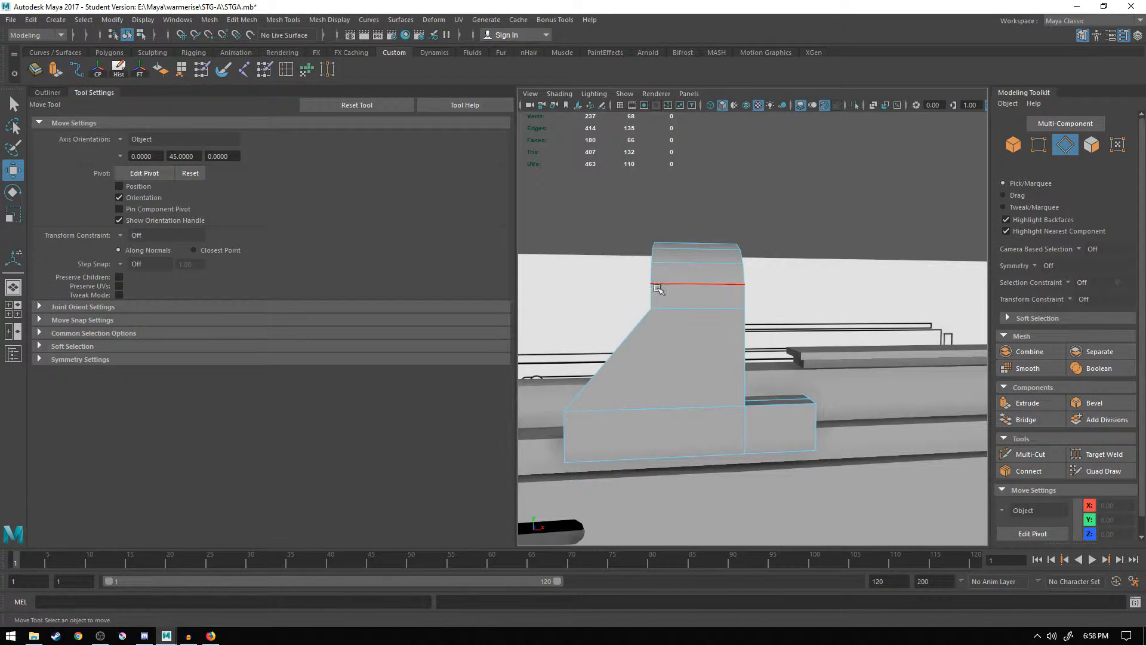
# - Switch to vertex editing and locate the vertices at the arch's sloping end in the side and perspective views
pyautogui.moveTo(661, 280); pyautogui.dragTo(613, 279, button='right')
pyautogui.keyDown('alt'); pyautogui.moveTo(707, 274); pyautogui.dragTo(709, 276); pyautogui.keyUp('alt')
pyautogui.press('space')
pyautogui.press('space')
pyautogui.scroll(3, 752, 273)
pyautogui.keyDown('alt'); pyautogui.moveTo(752, 272); pyautogui.dragTo(699, 327, button='middle'); pyautogui.keyUp('alt')
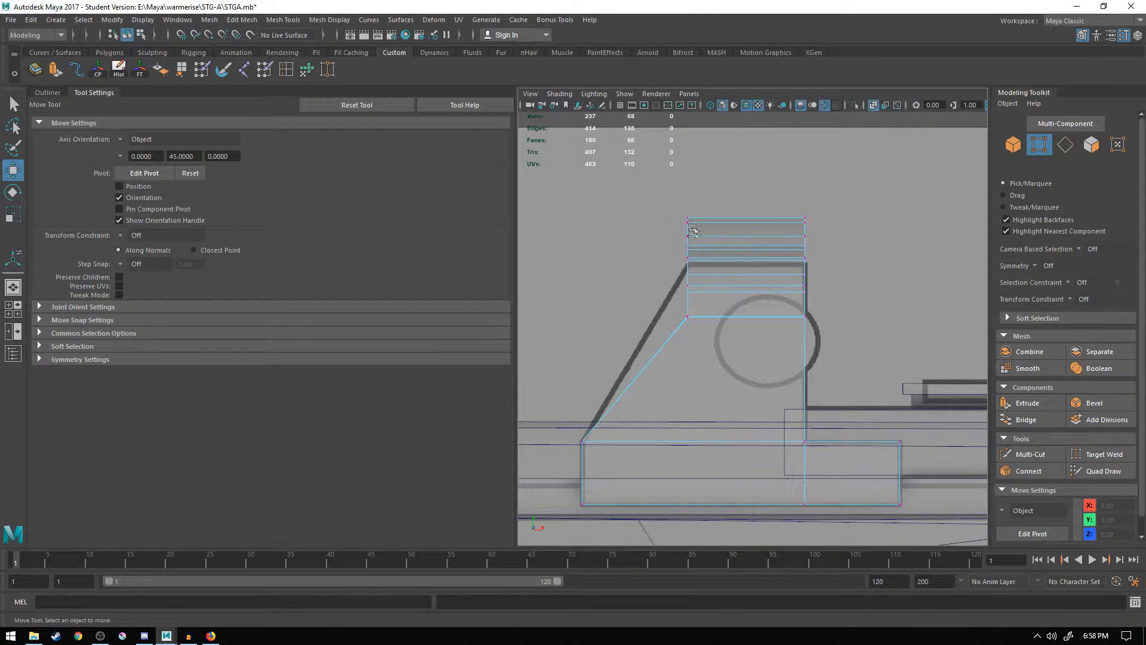
pyautogui.click(688, 287)
pyautogui.press('space')
pyautogui.keyDown('alt'); pyautogui.moveTo(860, 218); pyautogui.dragTo(884, 221); pyautogui.keyUp('alt')
pyautogui.scroll(4, 857, 225)
pyautogui.scroll(-2, 857, 223)
pyautogui.keyDown('alt'); pyautogui.moveTo(851, 212); pyautogui.dragTo(879, 233, button='middle'); pyautogui.keyUp('alt')
pyautogui.keyDown('alt'); pyautogui.moveTo(880, 233); pyautogui.dragTo(888, 228); pyautogui.keyUp('alt')
pyautogui.scroll(7, 601, 389)
pyautogui.press('f')
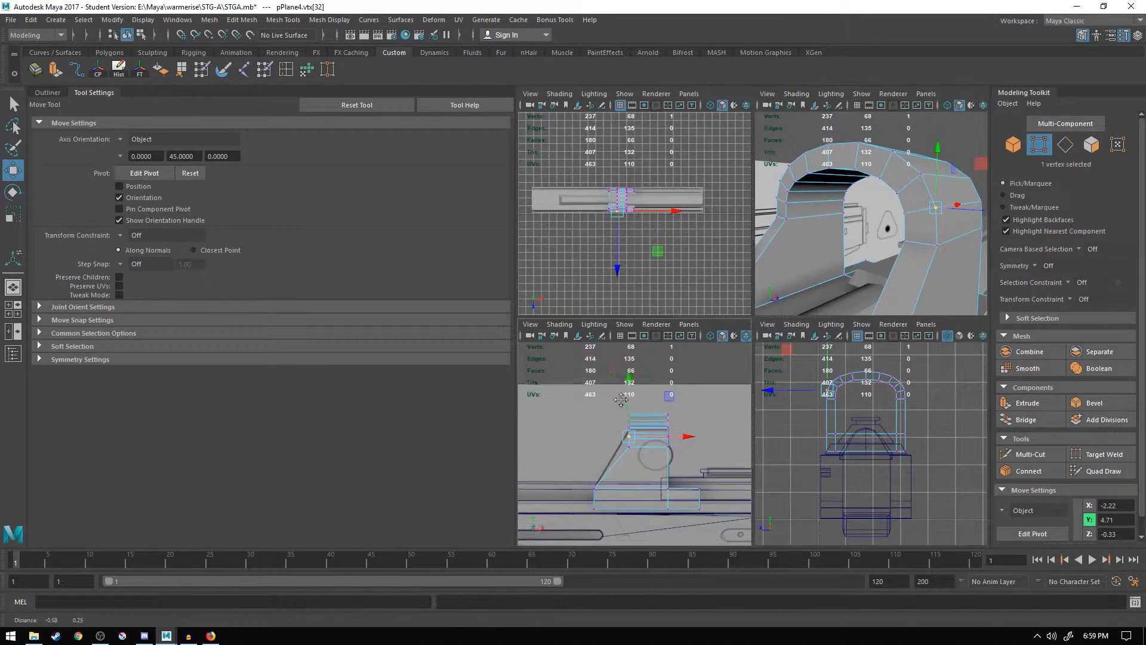
# - Move the arch's two lowest rows of end vertices onto the reference's sloping line, at about X -2.51 and X -2.36
pyautogui.keyDown('alt'); pyautogui.moveTo(673, 450); pyautogui.dragTo(653, 435, button='middle'); pyautogui.keyUp('alt')
pyautogui.moveTo(598, 418); pyautogui.dragTo(635, 450)
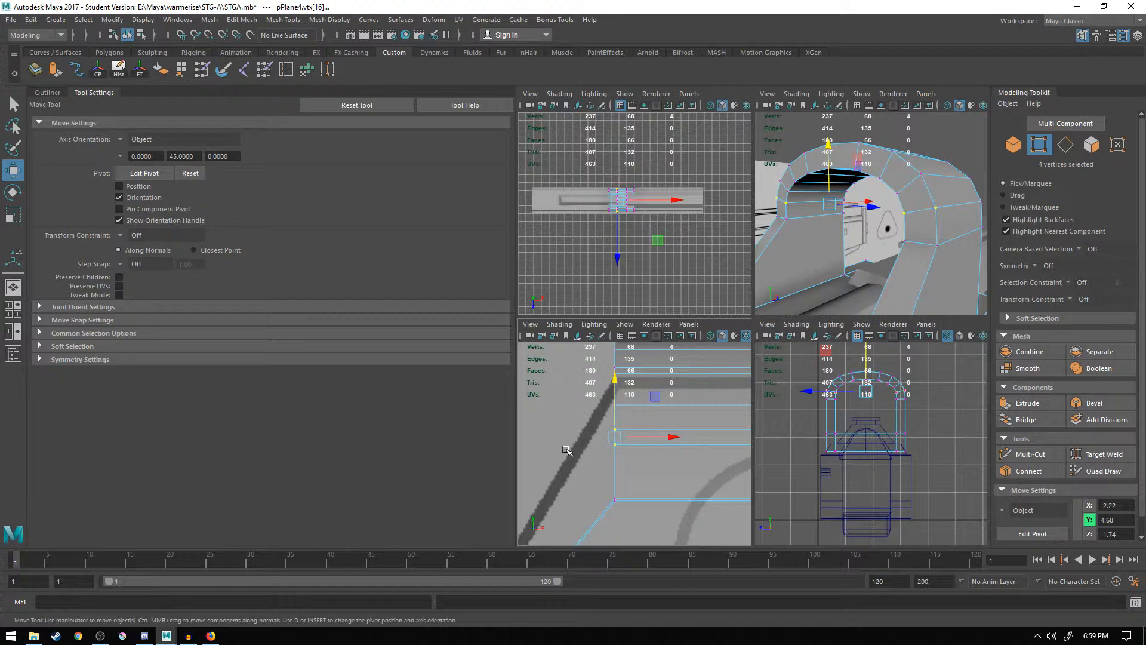
pyautogui.scroll(-4, 576, 445)
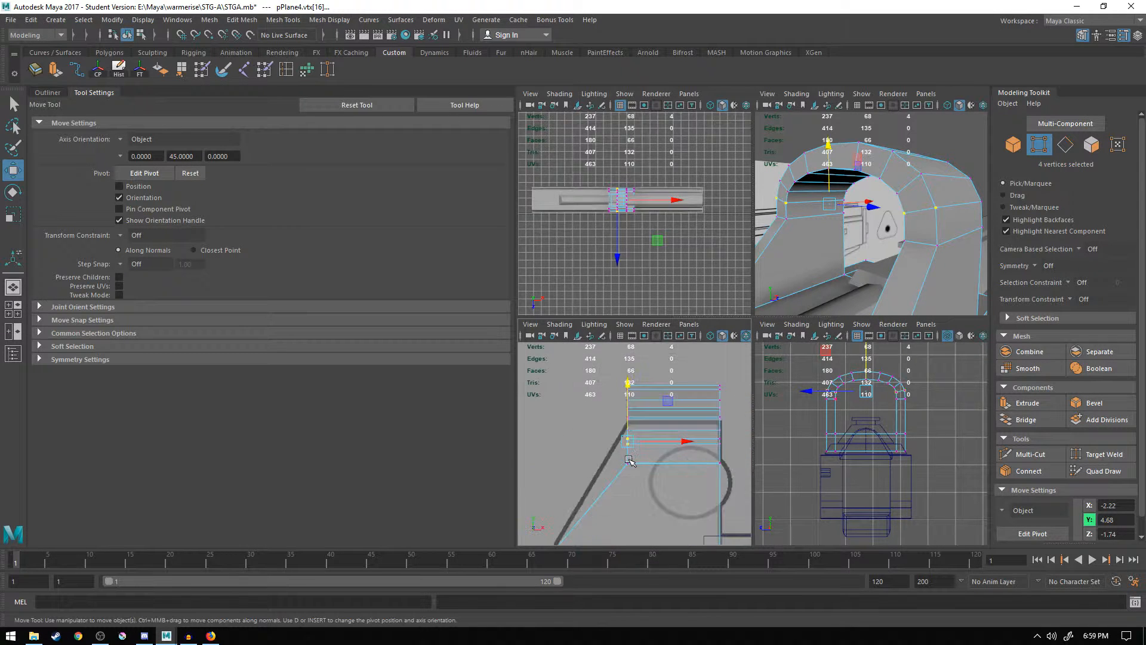
pyautogui.press('space')
pyautogui.keyDown('alt'); pyautogui.moveTo(746, 306); pyautogui.dragTo(750, 249, button='middle'); pyautogui.keyUp('alt')
pyautogui.keyDown('alt'); pyautogui.moveTo(732, 189); pyautogui.dragTo(658, 303, button='middle'); pyautogui.keyUp('alt')
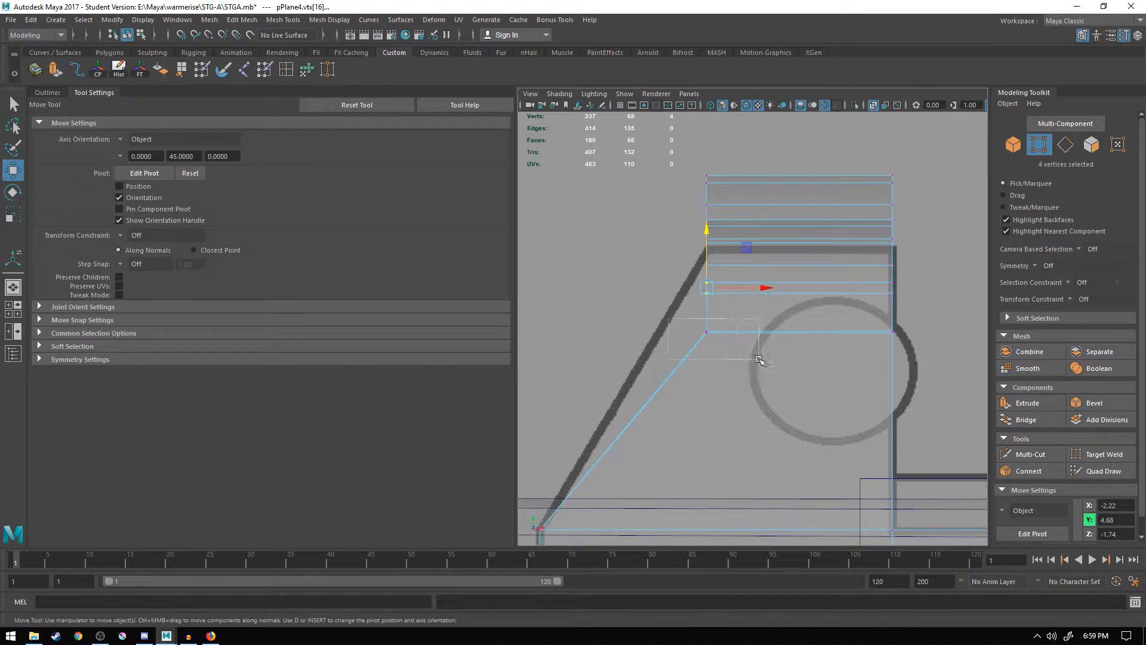
pyautogui.moveTo(770, 332); pyautogui.dragTo(720, 330)
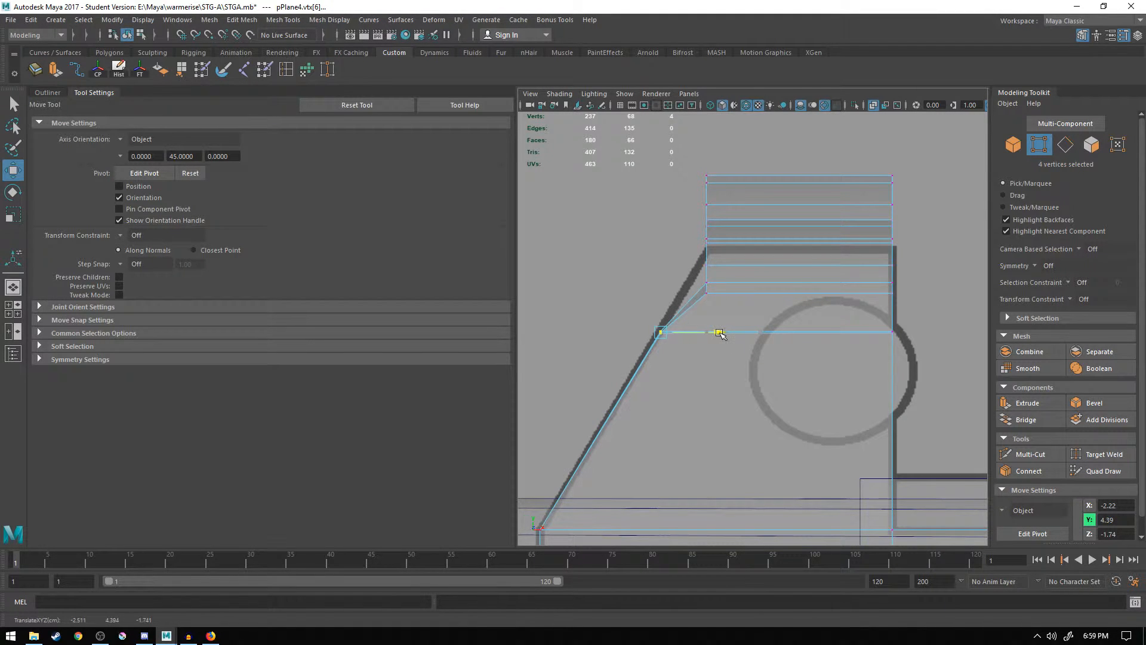
pyautogui.click(687, 278)
pyautogui.moveTo(763, 289); pyautogui.dragTo(745, 290)
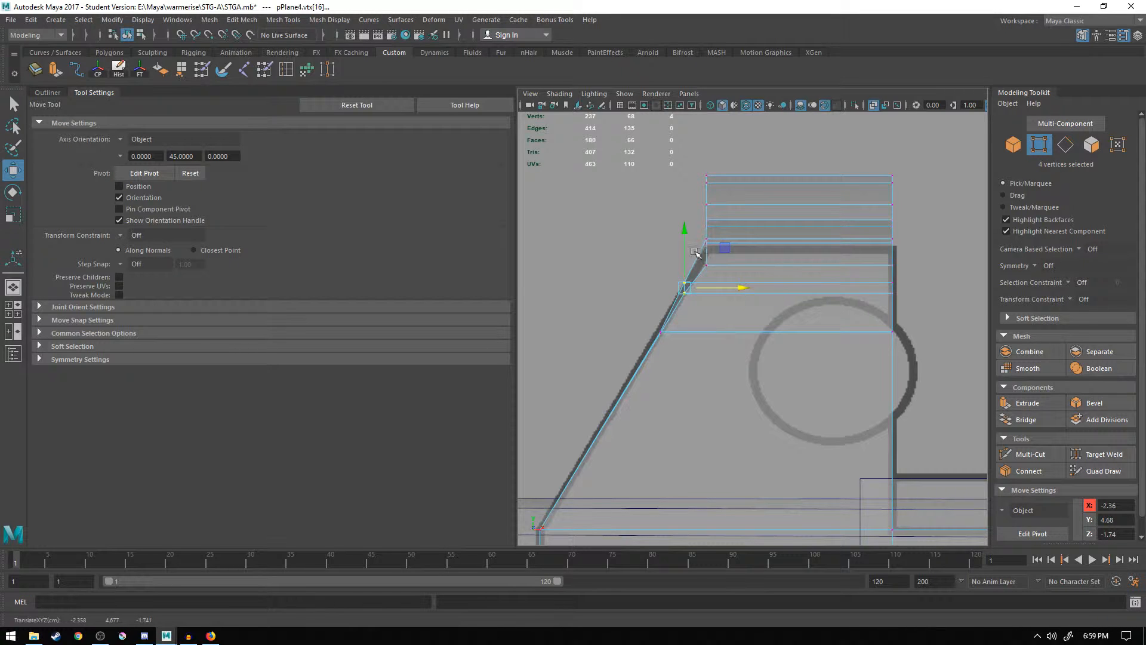
# - Check in the side and perspective views which end vertices form the next row up the arch
pyautogui.click(707, 264)
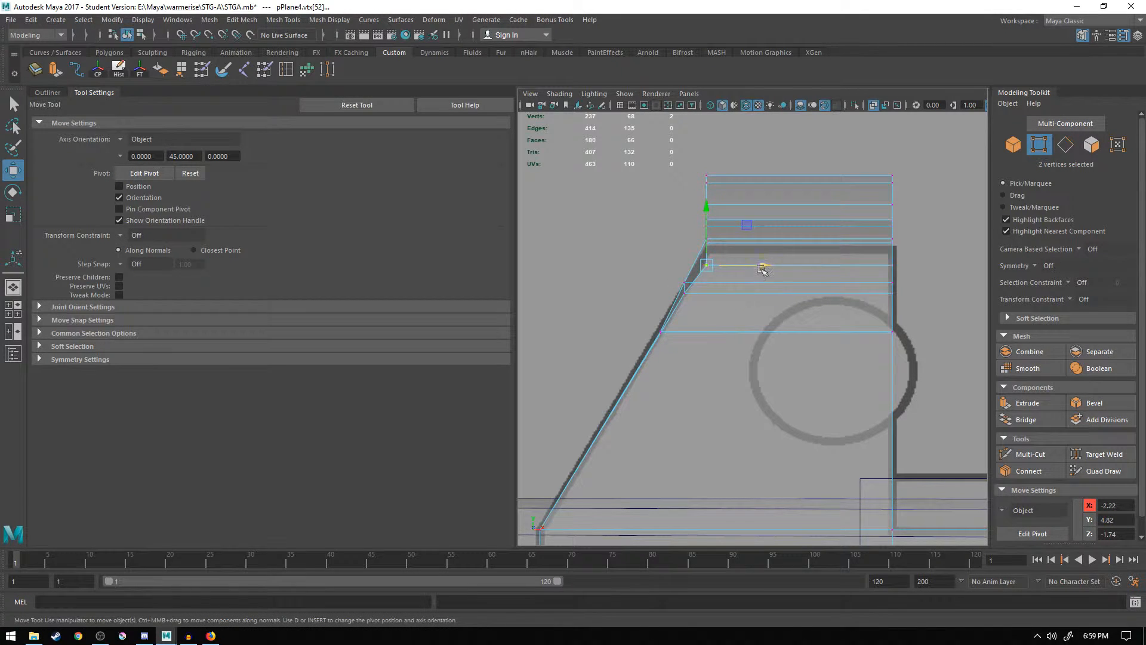
pyautogui.press('space')
pyautogui.press('space')
pyautogui.moveTo(745, 298)
pyautogui.keyDown('alt'); pyautogui.mouseDown()
pyautogui.moveTo(762, 292)
pyautogui.moveTo(753, 295)
pyautogui.mouseUp(); pyautogui.keyUp('alt')
pyautogui.press('space')
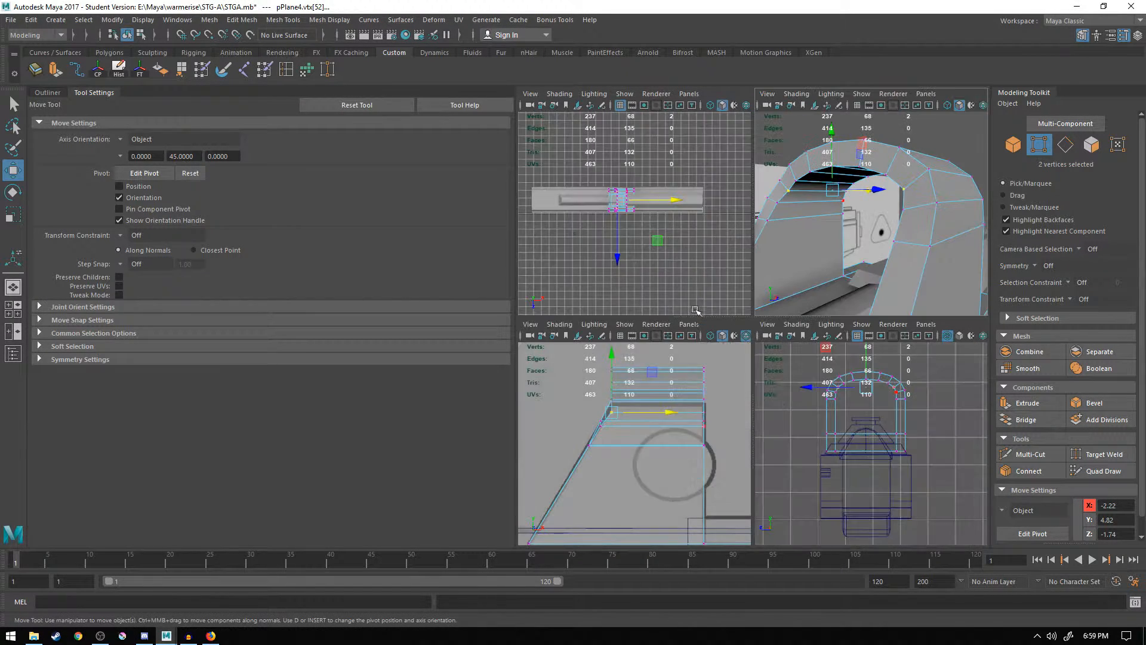
pyautogui.press('space')
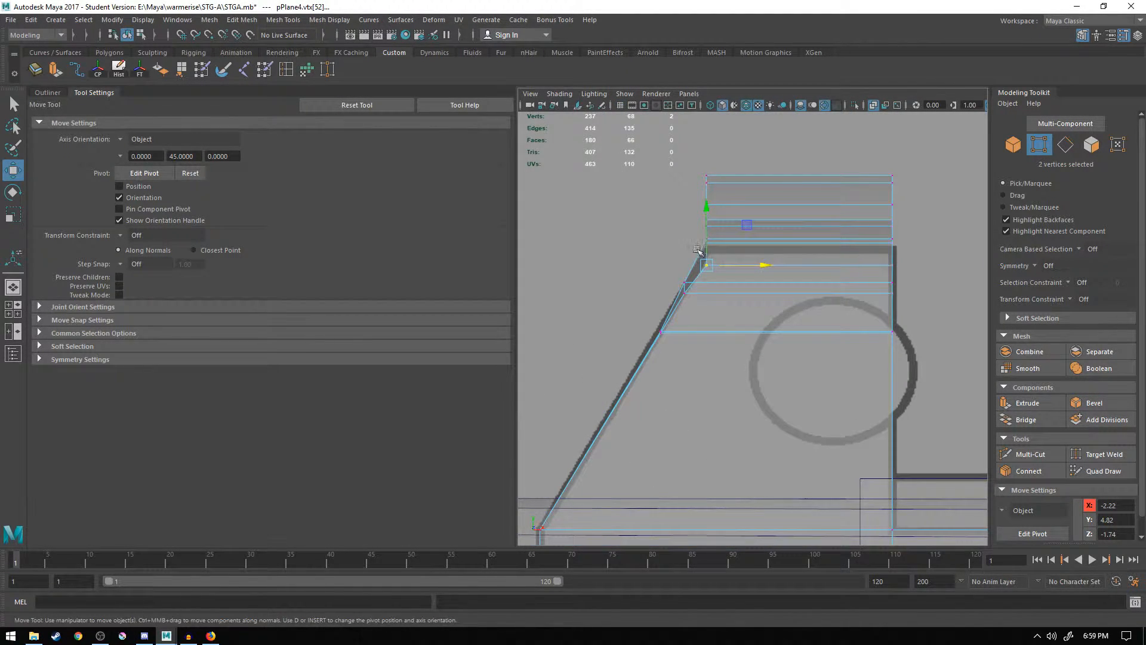
pyautogui.scroll(-3, 694, 248)
pyautogui.press('f')
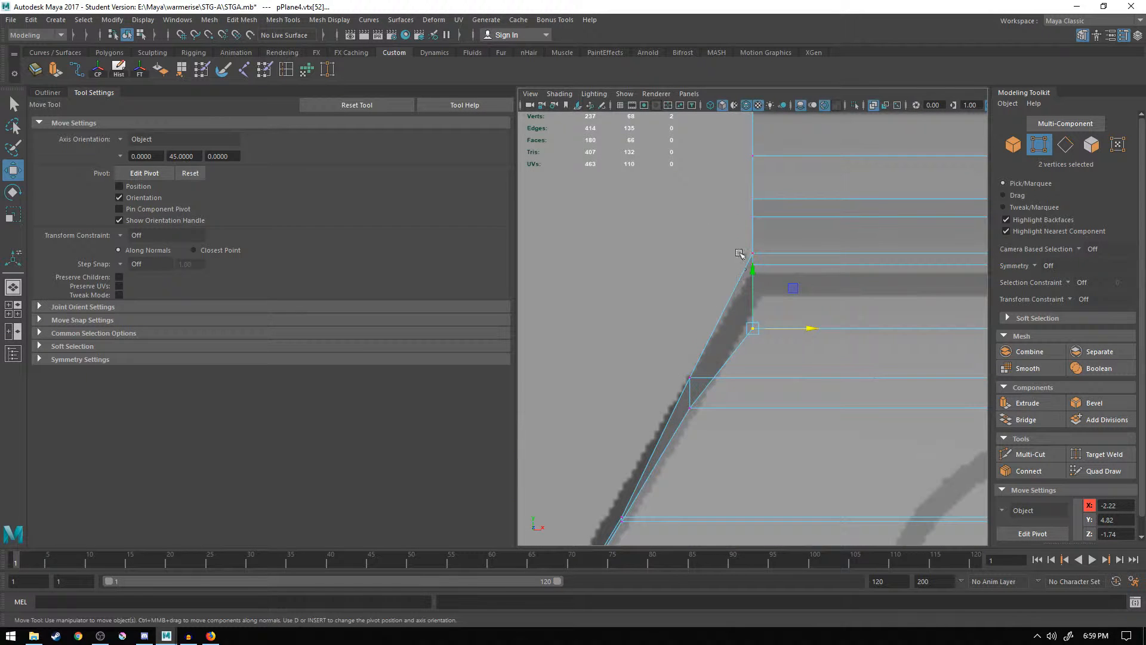
pyautogui.moveTo(783, 352); pyautogui.dragTo(783, 352)
pyautogui.press('space')
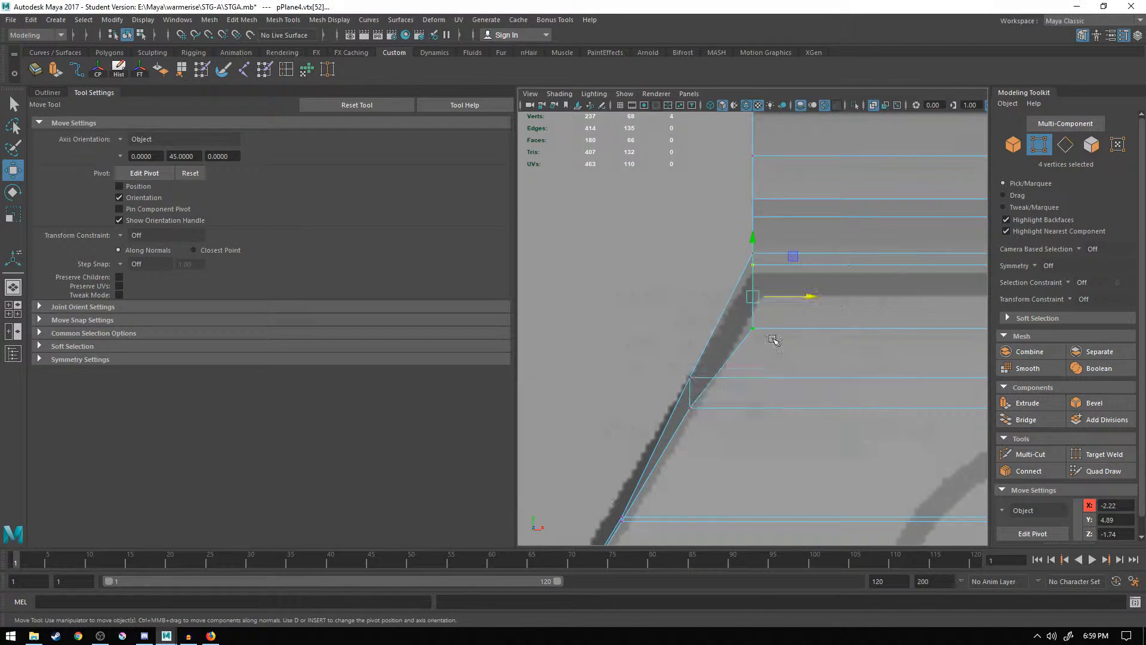
pyautogui.press('space')
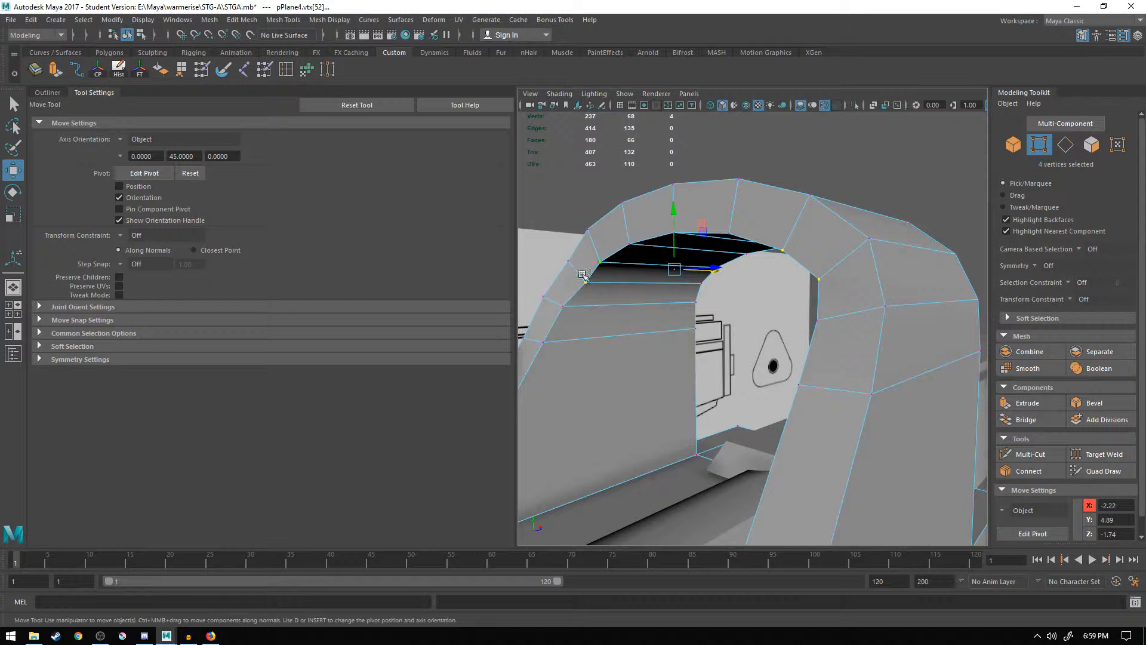
# - Select the next row's inner and outer vertices on both sides of the arch and move them to about X -2.28
pyautogui.moveTo(817, 279); pyautogui.dragTo(873, 235)
pyautogui.keyDown('shift'); pyautogui.click(586, 283); pyautogui.keyUp('shift')
pyautogui.press('space')
pyautogui.press('space')
pyautogui.moveTo(799, 290); pyautogui.dragTo(769, 293)
# - Inspect the arch's reshaped sloping end in perspective and against the reference drawing in the side view
pyautogui.press('space')
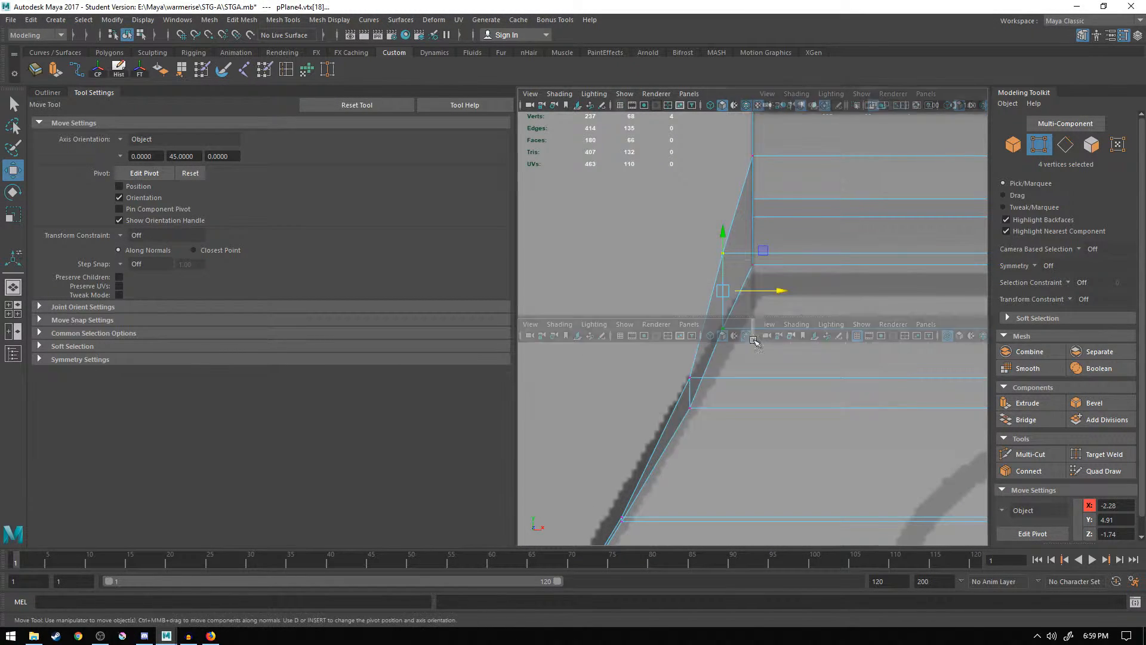
pyautogui.press('space')
pyautogui.keyDown('alt'); pyautogui.moveTo(826, 252); pyautogui.dragTo(720, 253); pyautogui.keyUp('alt')
pyautogui.scroll(-8, 720, 255)
pyautogui.press('space')
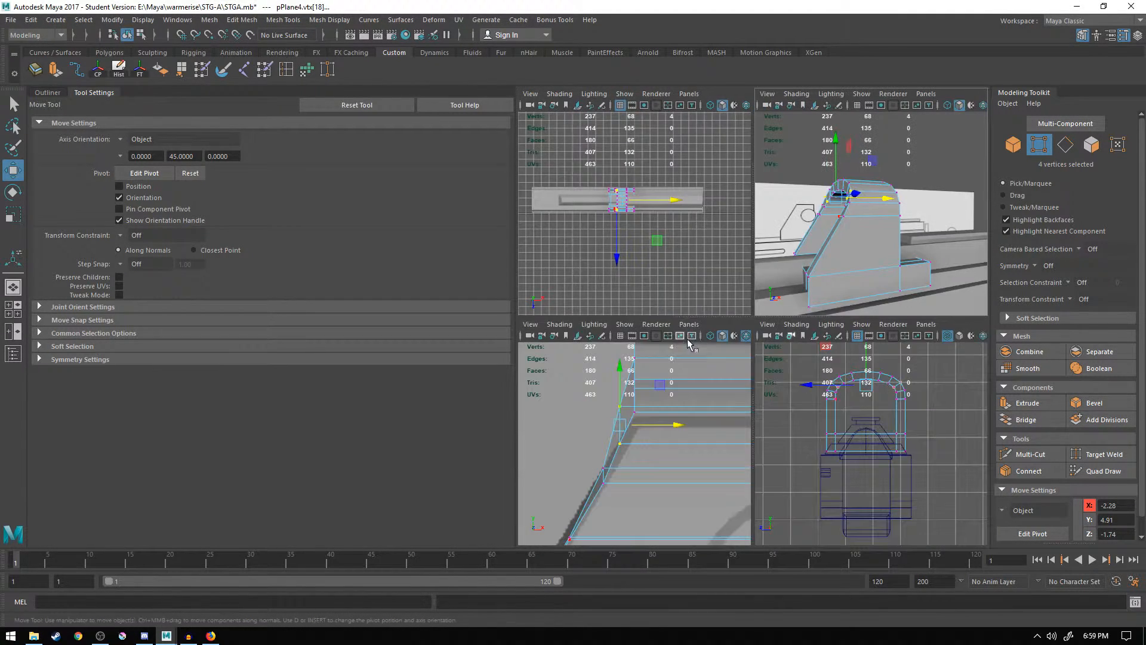
pyautogui.press('space')
pyautogui.scroll(6, 703, 275)
pyautogui.scroll(-6, 704, 271)
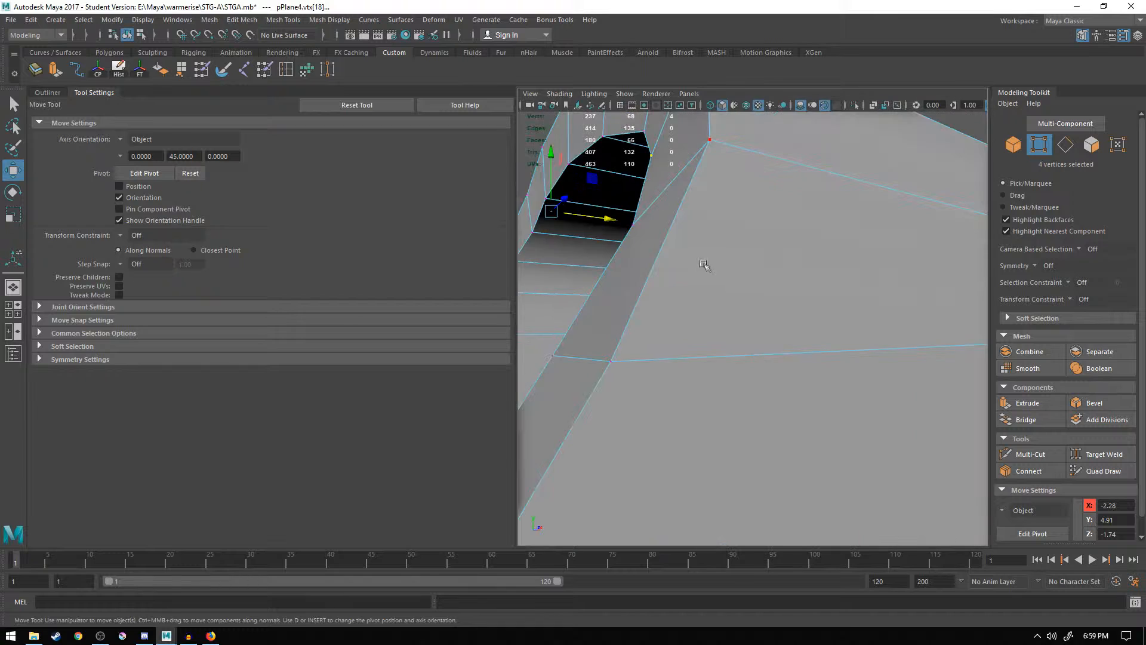
pyautogui.moveTo(719, 320)
pyautogui.keyDown('alt'); pyautogui.mouseDown()
pyautogui.moveTo(748, 304)
pyautogui.moveTo(733, 306)
pyautogui.mouseUp(); pyautogui.keyUp('alt')
pyautogui.press('space')
pyautogui.press('space')
pyautogui.keyDown('alt'); pyautogui.moveTo(740, 316); pyautogui.dragTo(674, 397, button='middle'); pyautogui.keyUp('alt')
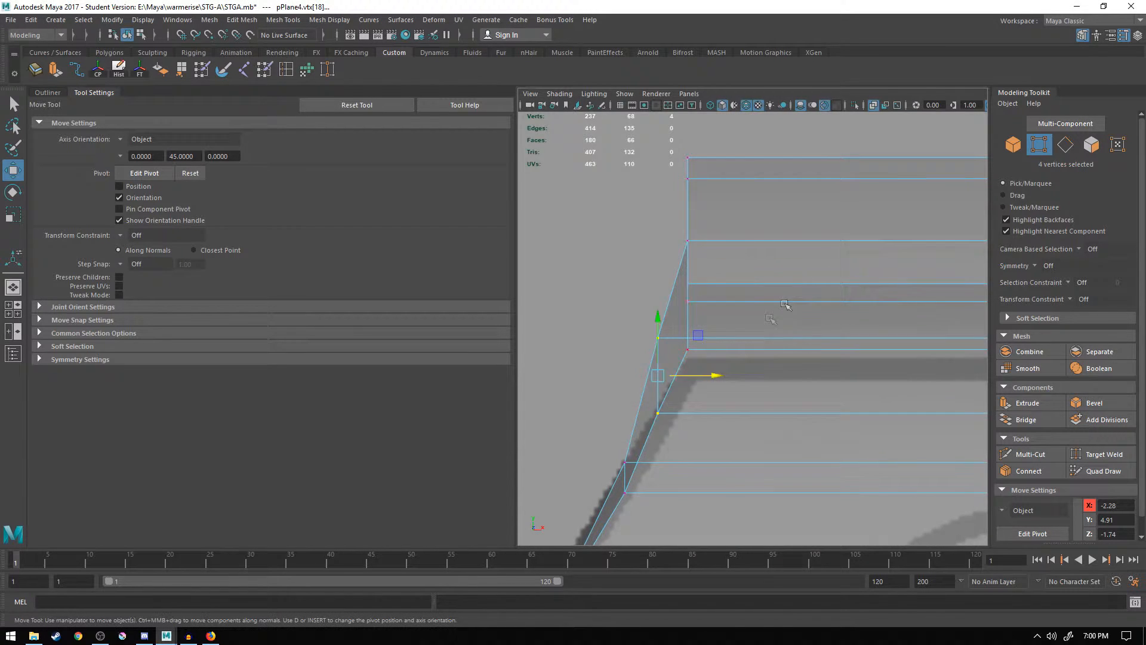
# - Select six end edges across the arch's upper rows and move them along X to about -2.20
pyautogui.press('space')
pyautogui.press('space')
pyautogui.moveTo(794, 236)
pyautogui.keyDown('alt'); pyautogui.mouseDown()
pyautogui.moveTo(816, 230)
pyautogui.moveTo(803, 234)
pyautogui.mouseUp(); pyautogui.keyUp('alt')
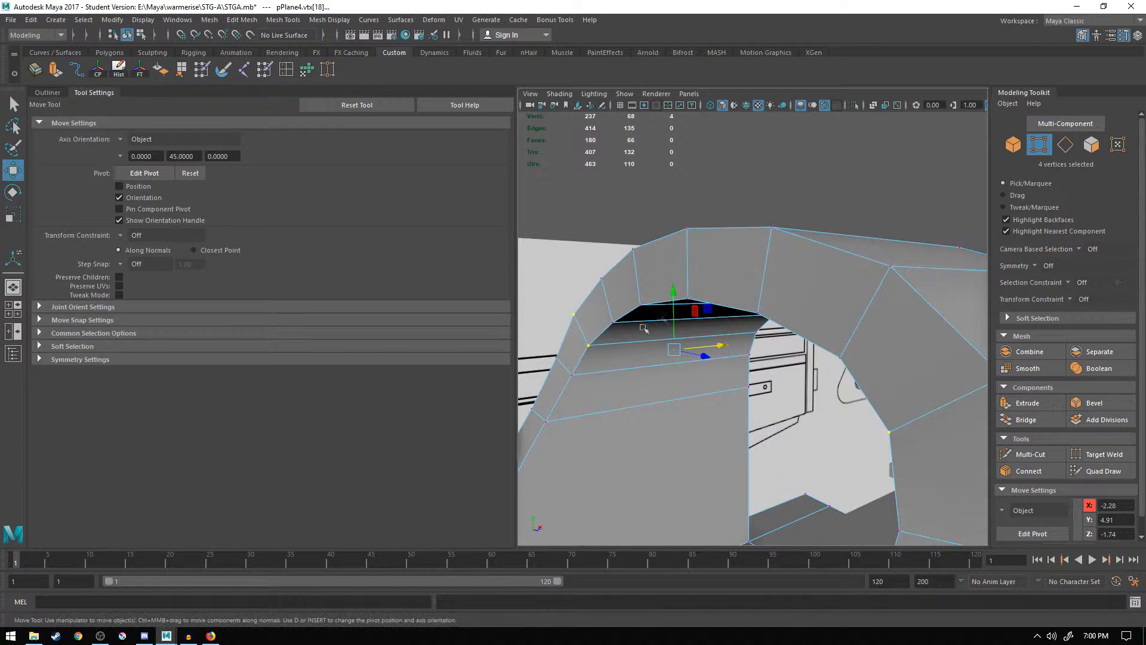
pyautogui.moveTo(608, 301); pyautogui.dragTo(615, 245, button='right')
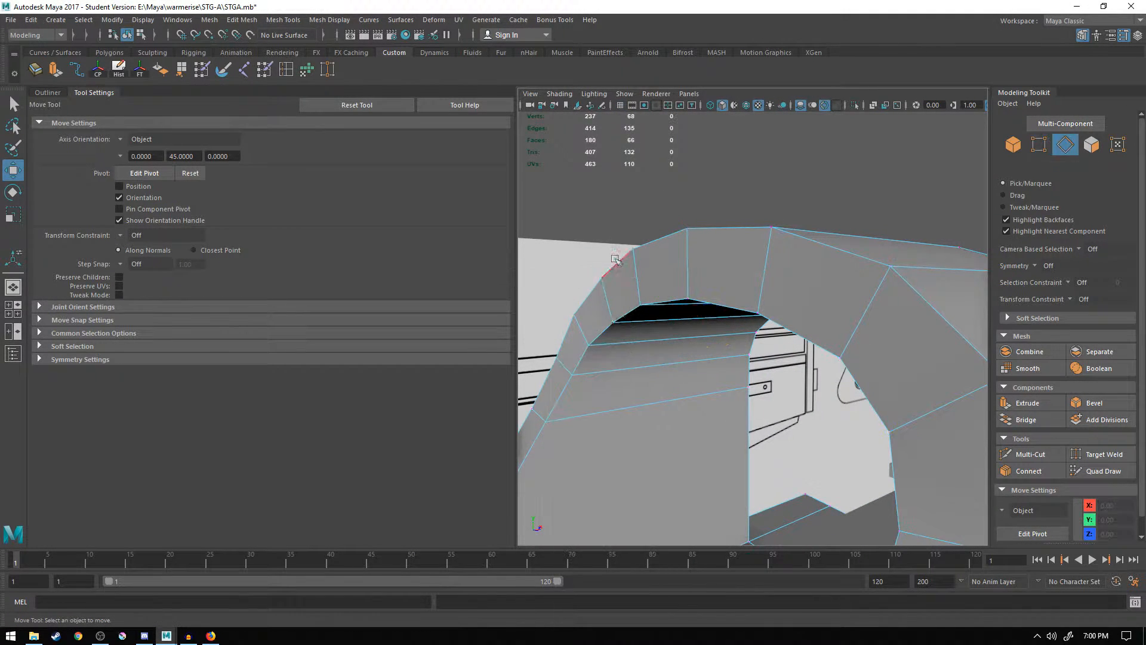
pyautogui.moveTo(615, 300)
pyautogui.keyDown('alt'); pyautogui.mouseDown()
pyautogui.moveTo(587, 292)
pyautogui.moveTo(607, 290)
pyautogui.mouseUp(); pyautogui.keyUp('alt')
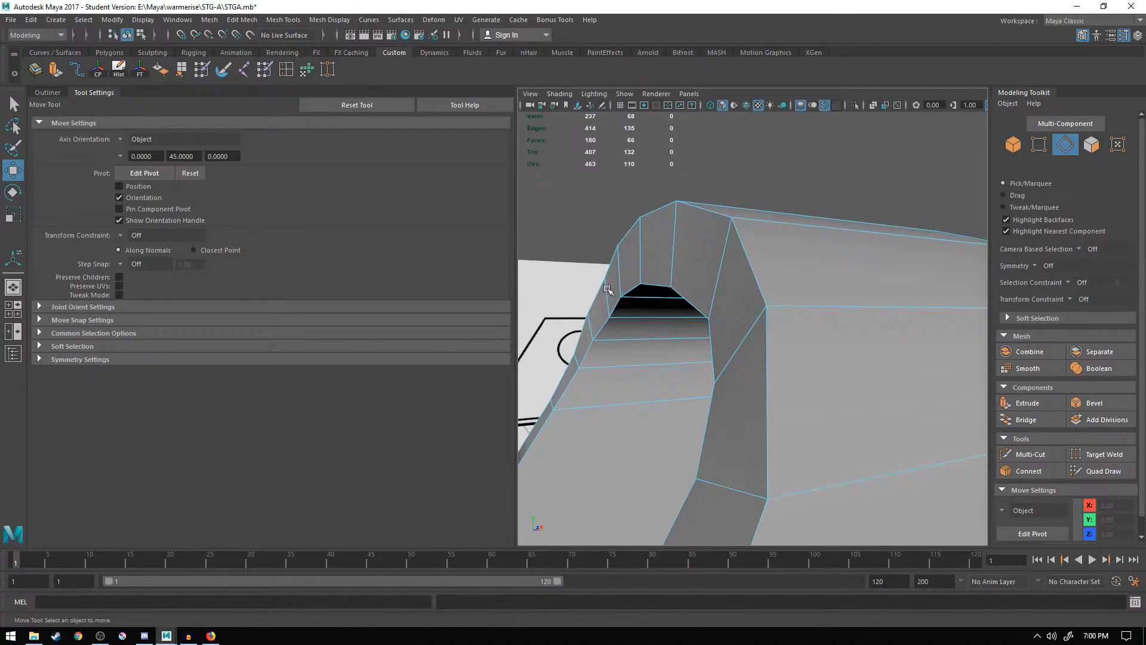
pyautogui.click(606, 295)
pyautogui.keyDown('shift'); pyautogui.click(750, 335); pyautogui.keyUp('shift')
pyautogui.keyDown('shift'); pyautogui.click(634, 275); pyautogui.keyUp('shift')
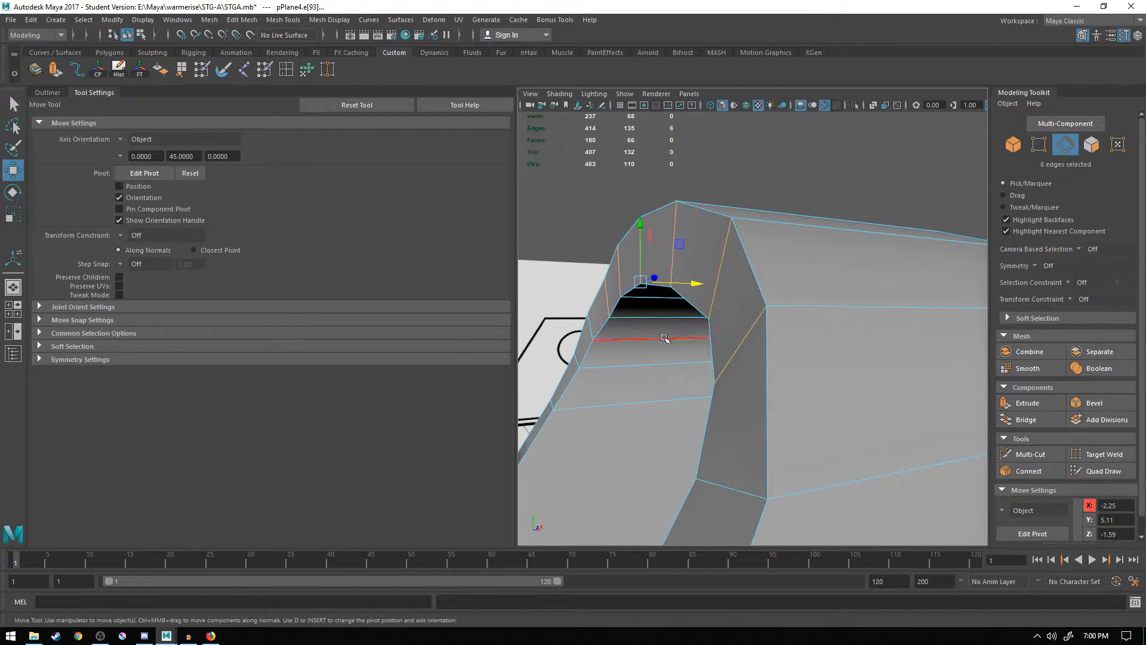
pyautogui.keyDown('alt'); pyautogui.moveTo(678, 306); pyautogui.dragTo(663, 325); pyautogui.keyUp('alt')
pyautogui.press('space')
pyautogui.press('space')
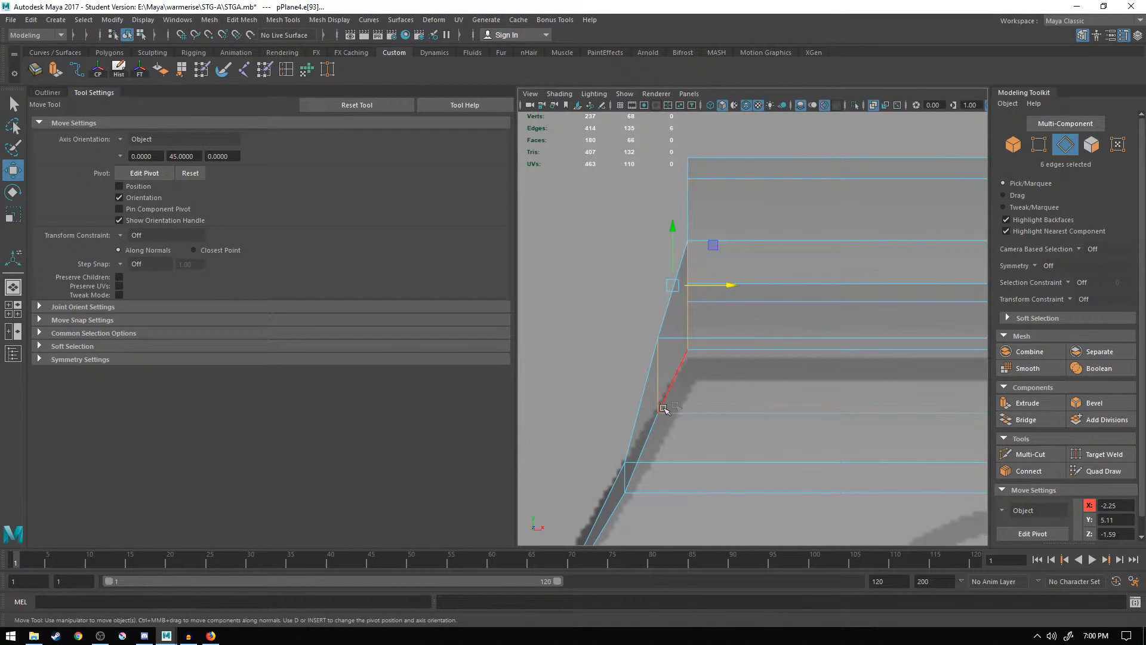
pyautogui.moveTo(733, 283); pyautogui.dragTo(754, 283)
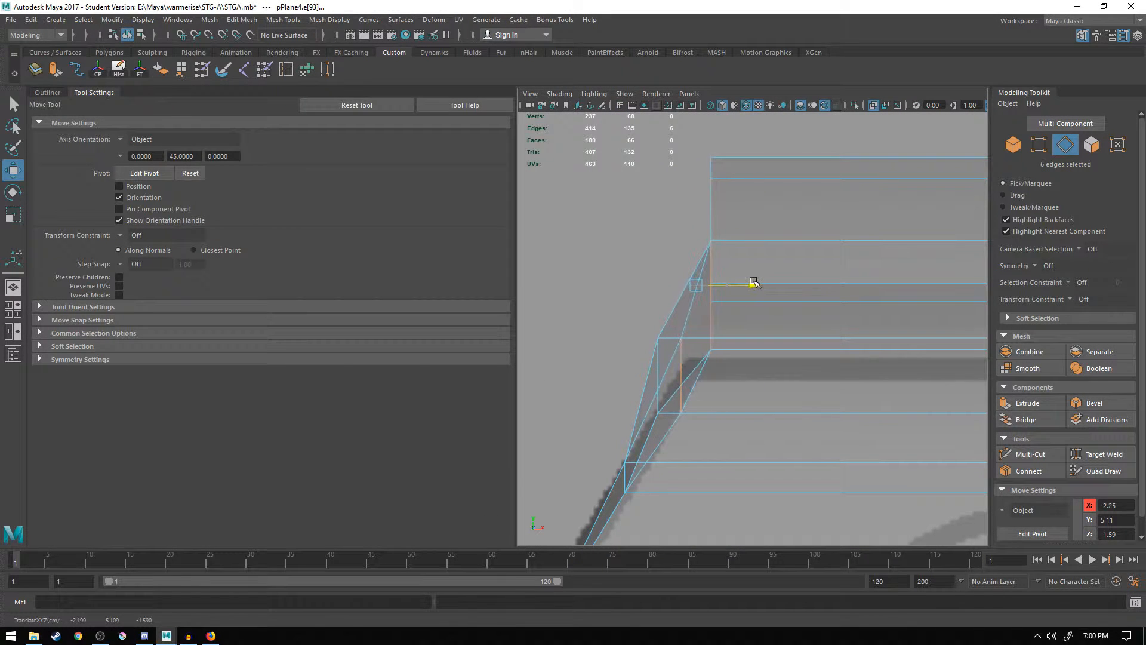
# - Include the missing edge, moving all seven end edges to about X -2.22 and the upper five to about X -2.16
pyautogui.press('space')
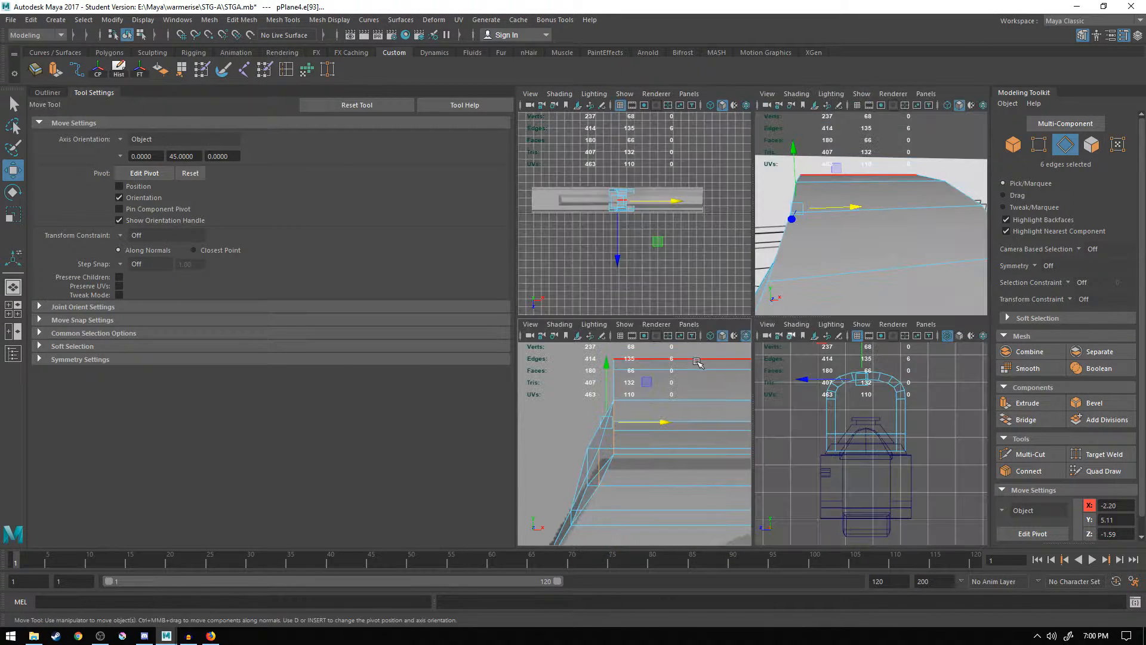
pyautogui.press('space')
pyautogui.keyDown('alt'); pyautogui.moveTo(784, 271); pyautogui.dragTo(783, 357); pyautogui.keyUp('alt')
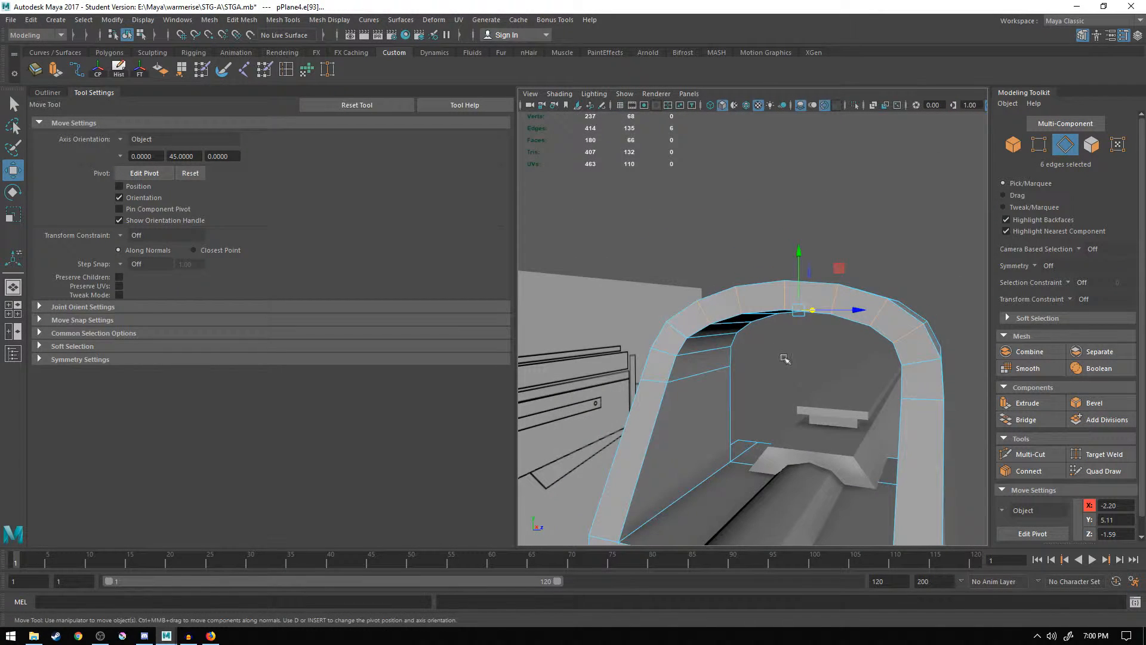
pyautogui.keyDown('shift'); pyautogui.click(683, 332); pyautogui.keyUp('shift')
pyautogui.press('space')
pyautogui.press('space')
pyautogui.moveTo(730, 285); pyautogui.dragTo(740, 292)
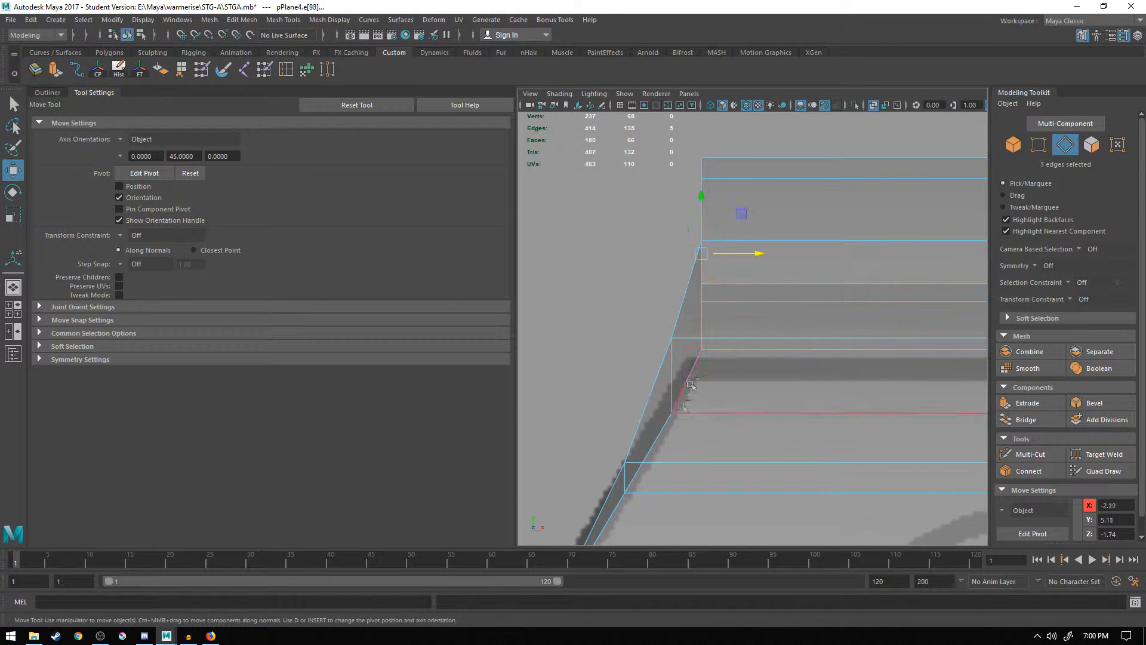
pyautogui.moveTo(753, 253); pyautogui.dragTo(809, 264)
# - Move the arch's three topmost cross edges to about X -2.04 and the centre one to about X -1.96
pyautogui.press('space')
pyautogui.press('space')
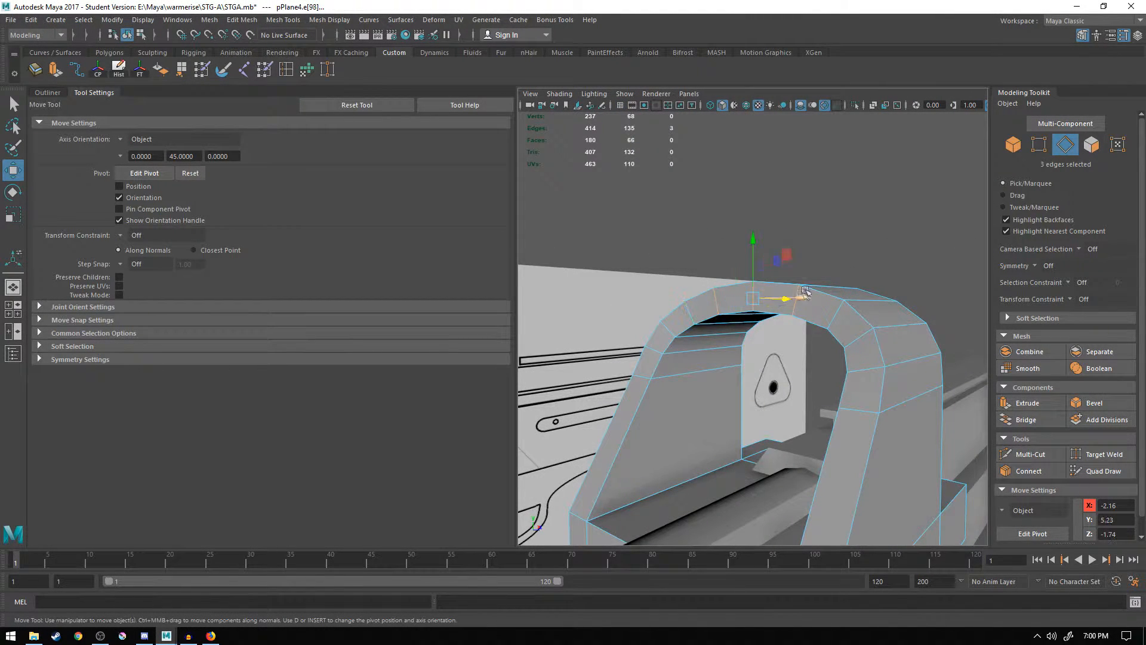
pyautogui.keyDown('alt'); pyautogui.moveTo(784, 323); pyautogui.dragTo(760, 327); pyautogui.keyUp('alt')
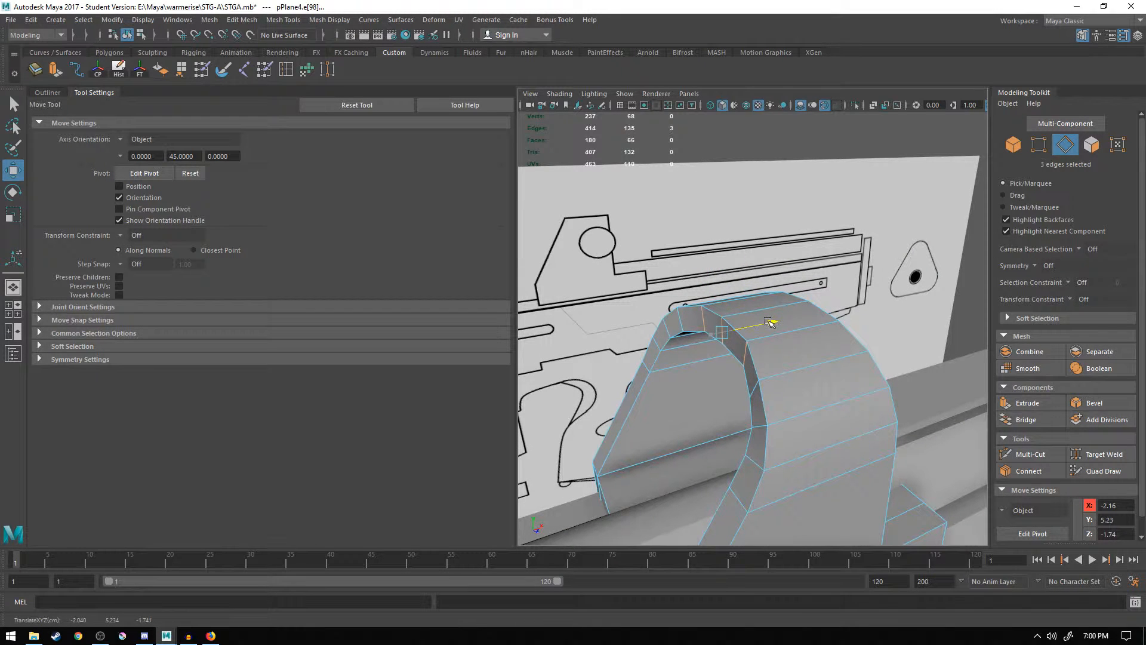
pyautogui.keyDown('ctrl'); pyautogui.click(706, 323); pyautogui.keyUp('ctrl')
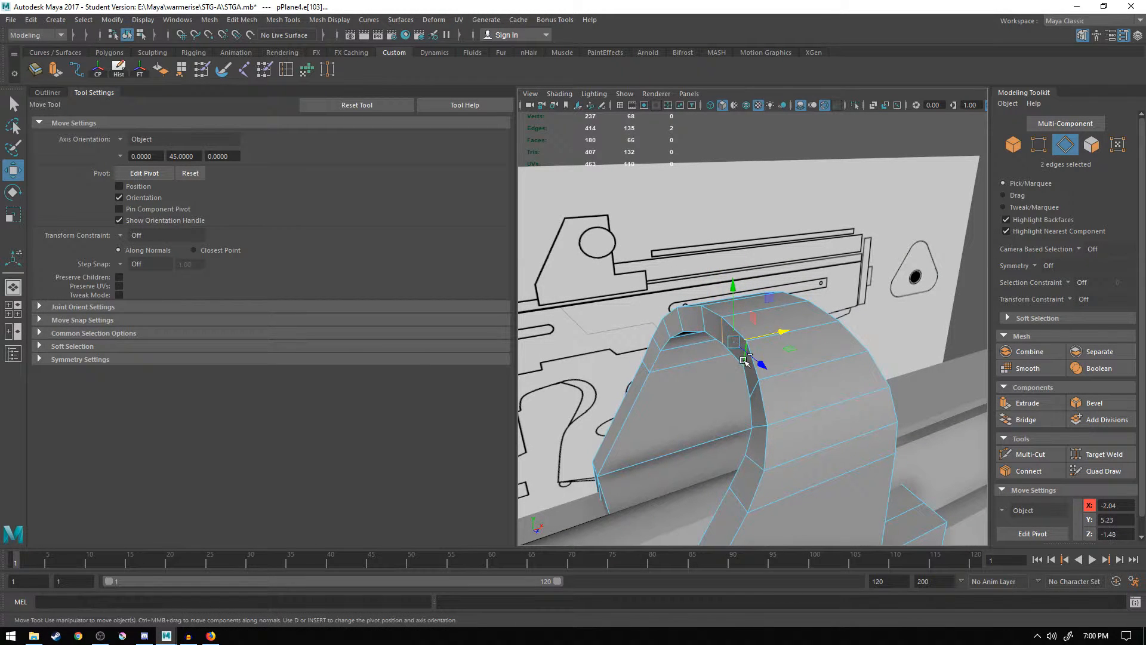
pyautogui.moveTo(776, 319)
pyautogui.keyDown('alt'); pyautogui.mouseDown()
pyautogui.moveTo(695, 342)
pyautogui.moveTo(771, 347)
pyautogui.moveTo(708, 340)
pyautogui.moveTo(779, 340)
pyautogui.moveTo(890, 264)
pyautogui.moveTo(838, 288)
pyautogui.moveTo(837, 321)
pyautogui.moveTo(824, 312)
pyautogui.moveTo(813, 332)
pyautogui.moveTo(786, 316)
pyautogui.mouseUp(); pyautogui.keyUp('alt')
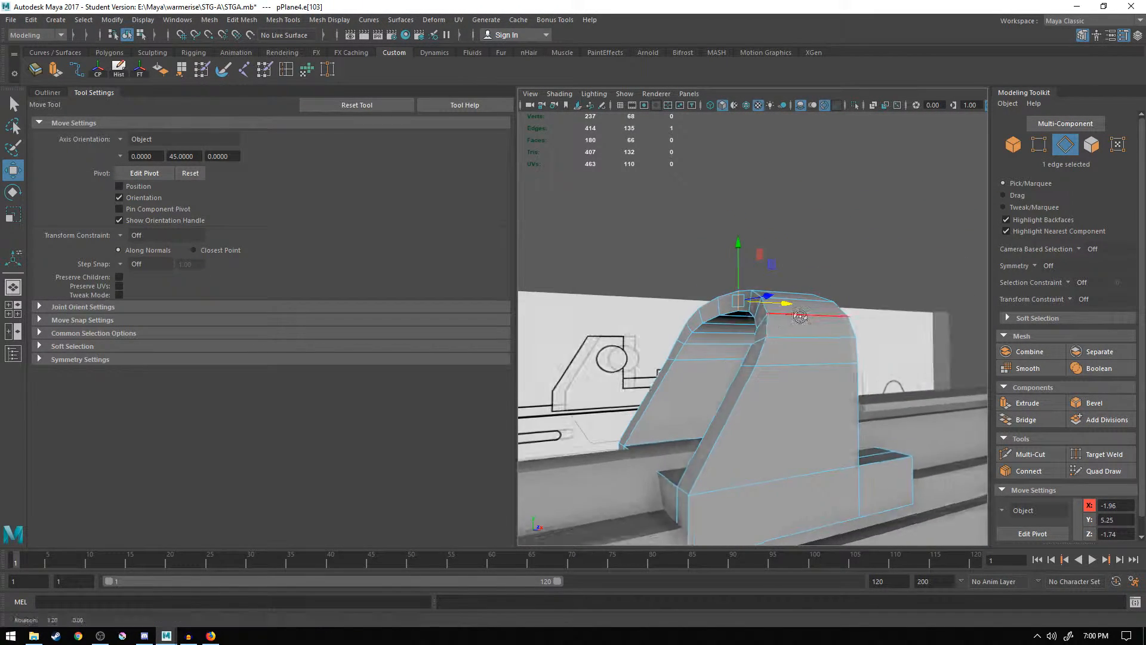
# - Undo the recent edge and vertex moves on the arch's sloping end to review its earlier shape
pyautogui.scroll(-5, 786, 315)
pyautogui.hotkey('ctrl', 'z')
pyautogui.hotkey('ctrl', 'z')
pyautogui.hotkey('ctrl', 'z')
pyautogui.hotkey('ctrl', 'z')
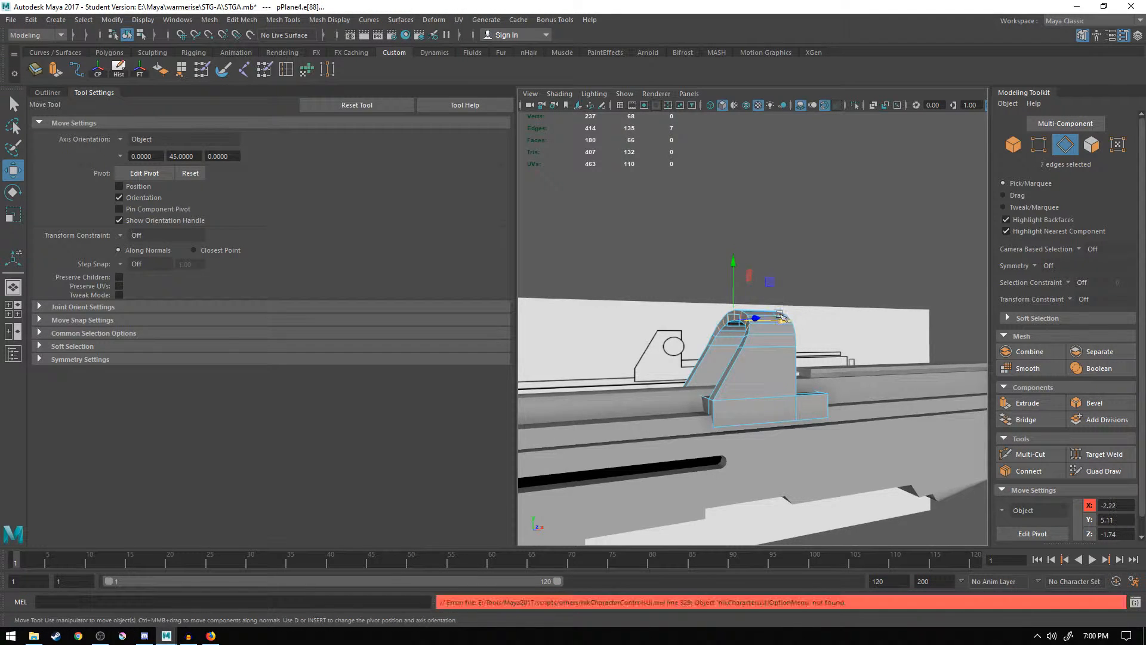
pyautogui.keyDown('alt'); pyautogui.moveTo(786, 315); pyautogui.dragTo(746, 311); pyautogui.keyUp('alt')
pyautogui.hotkey('ctrl', 'z')
pyautogui.hotkey('ctrl', 'z')
pyautogui.hotkey('ctrl', 'z')
pyautogui.hotkey('ctrl', 'z')
pyautogui.hotkey('ctrl', 'z')
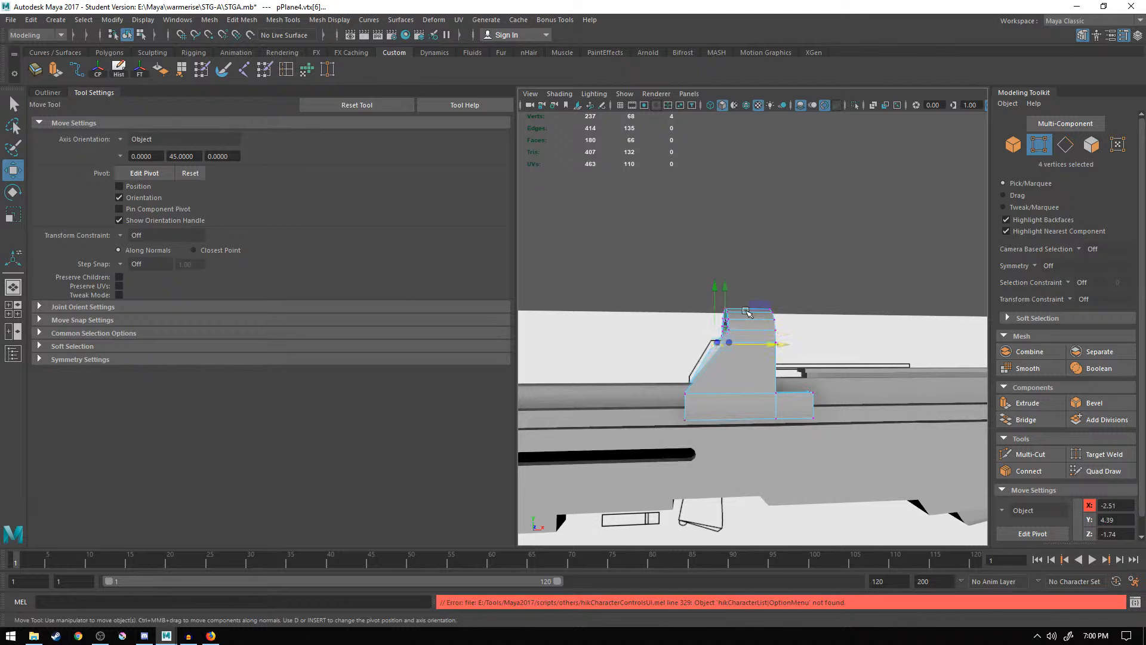
pyautogui.hotkey('ctrl', 'z')
pyautogui.press('space')
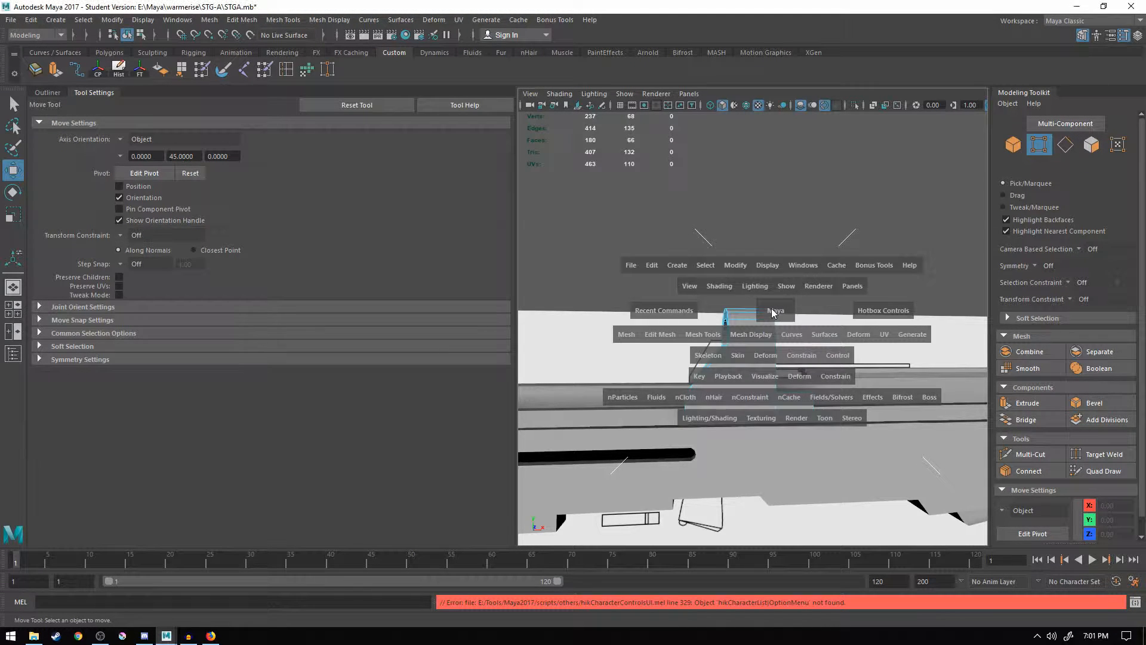
pyautogui.scroll(6, 774, 312)
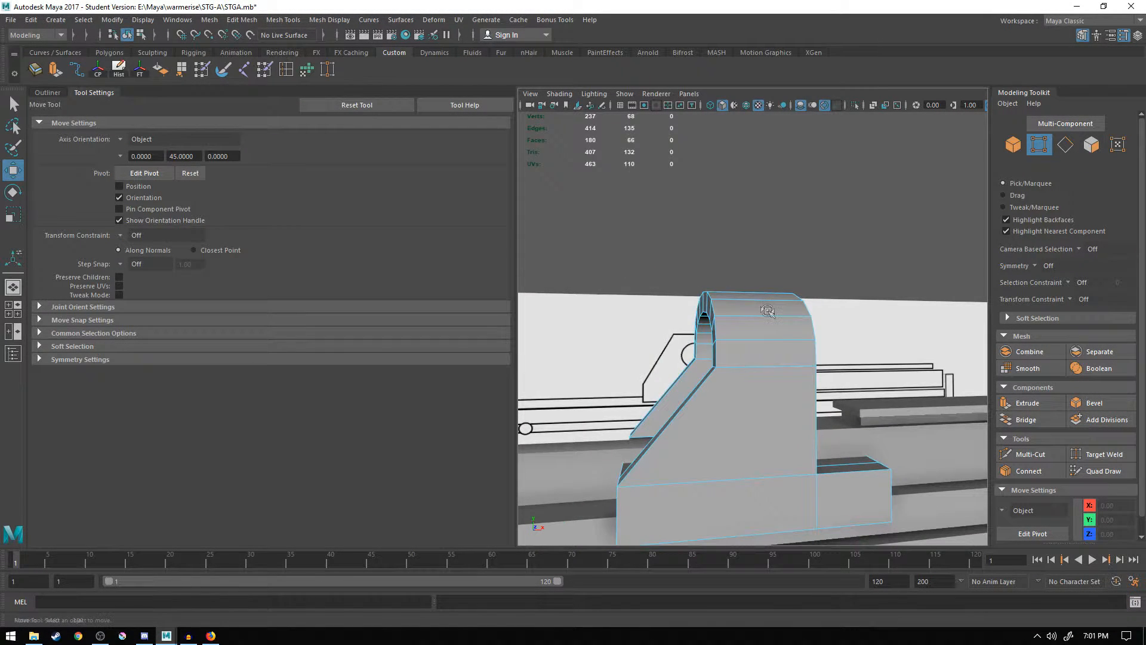
# - Redo the undone edge and vertex moves to restore the arch's fully sloped end
pyautogui.keyDown('alt'); pyautogui.moveTo(770, 312); pyautogui.dragTo(757, 310); pyautogui.keyUp('alt')
pyautogui.hotkey('ctrl', 'z')
pyautogui.hotkey('ctrl', 'z')
pyautogui.hotkey('ctrl', 'z')
pyautogui.hotkey('ctrl', 'z')
pyautogui.hotkey('ctrl', 'z')
pyautogui.hotkey('ctrl', 'z')
pyautogui.hotkey('ctrl', 'z')
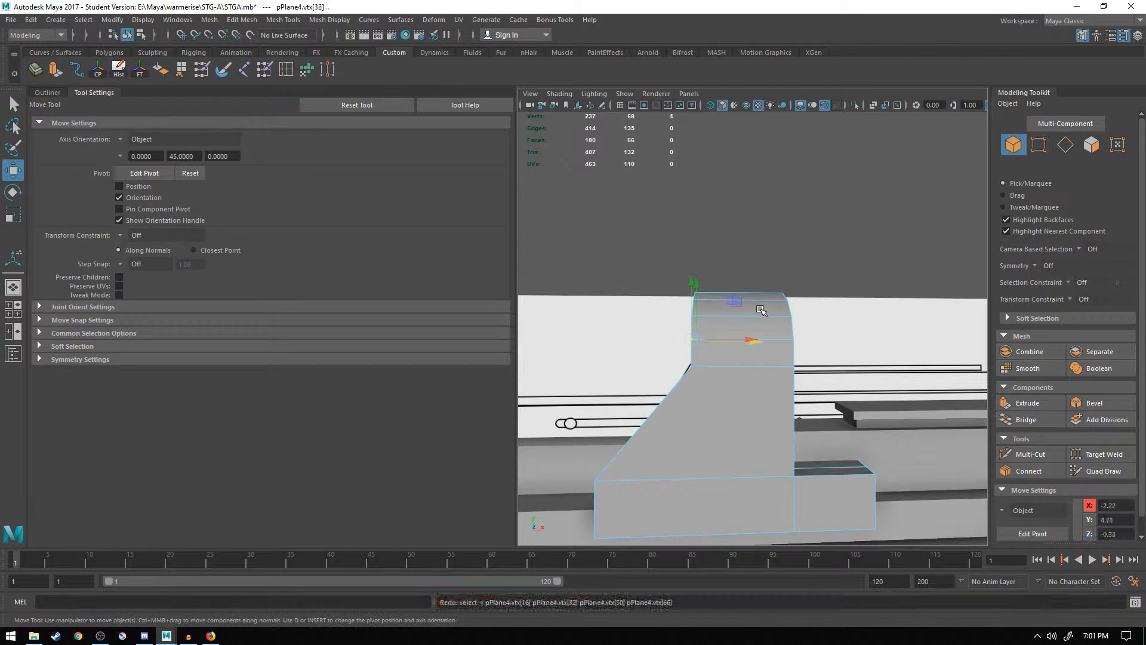
pyautogui.hotkey('ctrl', 'z')
pyautogui.hotkey('ctrl', 'z')
pyautogui.hotkey('ctrl', 'z')
pyautogui.hotkey('ctrl', 'z')
pyautogui.hotkey('ctrl', 'z')
pyautogui.hotkey('ctrl', 'z')
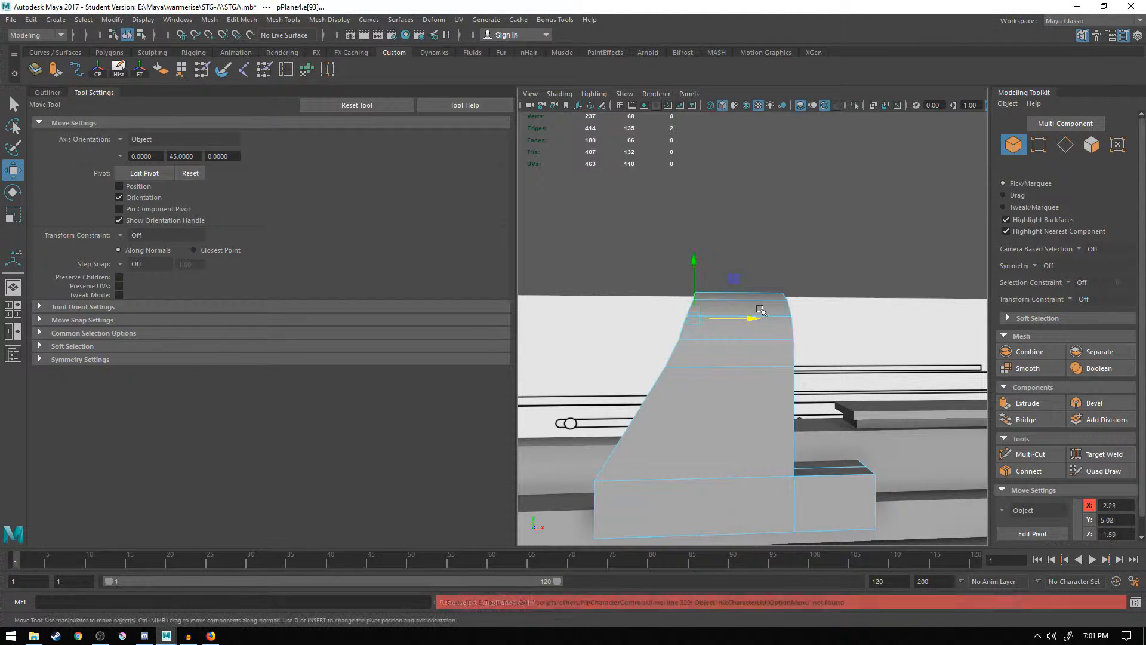
pyautogui.hotkey('ctrl', 'z')
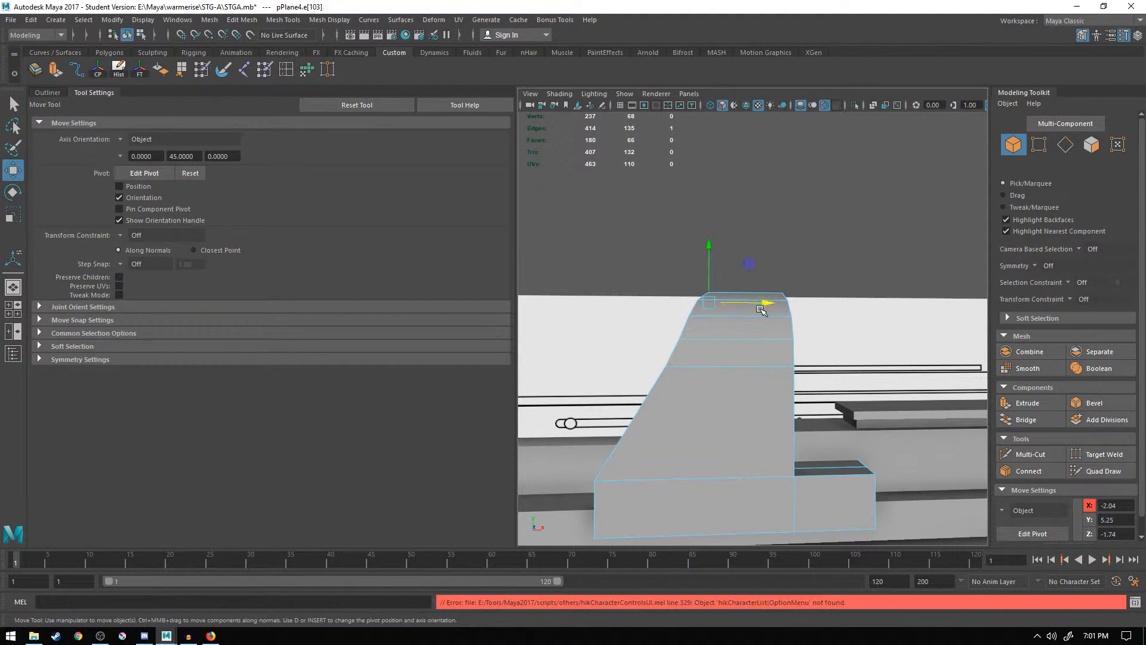
# - Align the crown's centre inner and outer end vertices by scaling along X, and move them to about X -2.00
pyautogui.scroll(5, 720, 282)
pyautogui.keyDown('alt'); pyautogui.moveTo(644, 269); pyautogui.dragTo(714, 289); pyautogui.keyUp('alt')
pyautogui.moveTo(729, 289); pyautogui.dragTo(677, 289, button='right')
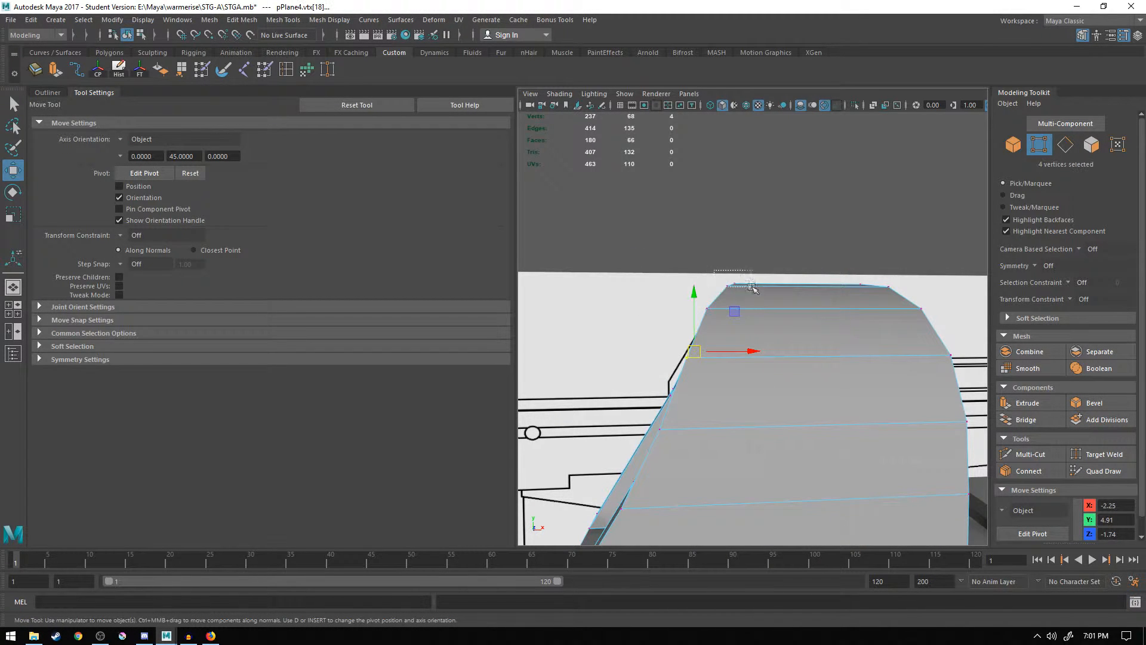
pyautogui.keyDown('alt'); pyautogui.moveTo(783, 284); pyautogui.dragTo(835, 342); pyautogui.keyUp('alt')
pyautogui.press('space')
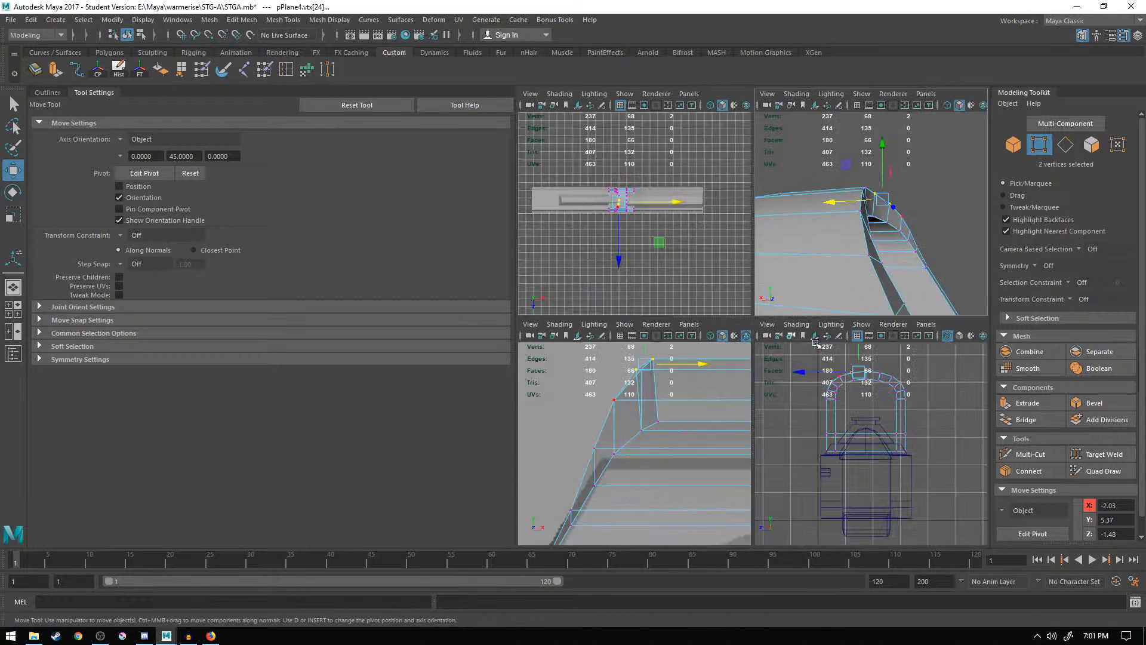
pyautogui.press('space')
pyautogui.keyDown('alt'); pyautogui.moveTo(807, 324); pyautogui.dragTo(768, 261); pyautogui.keyUp('alt')
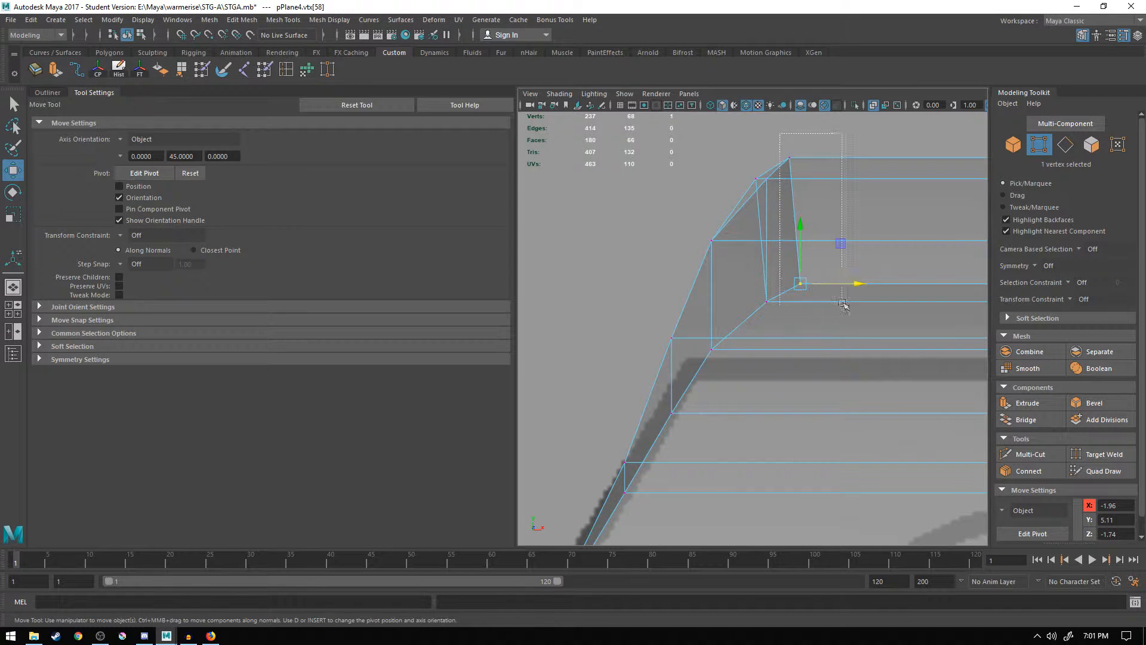
pyautogui.press('r')
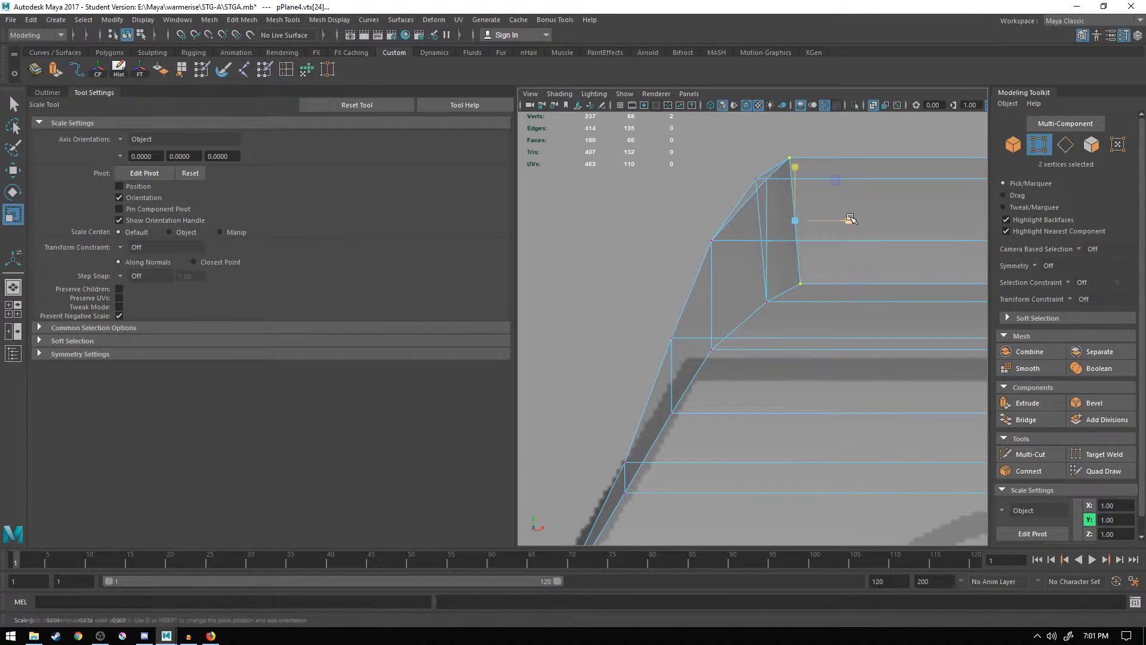
pyautogui.press('w')
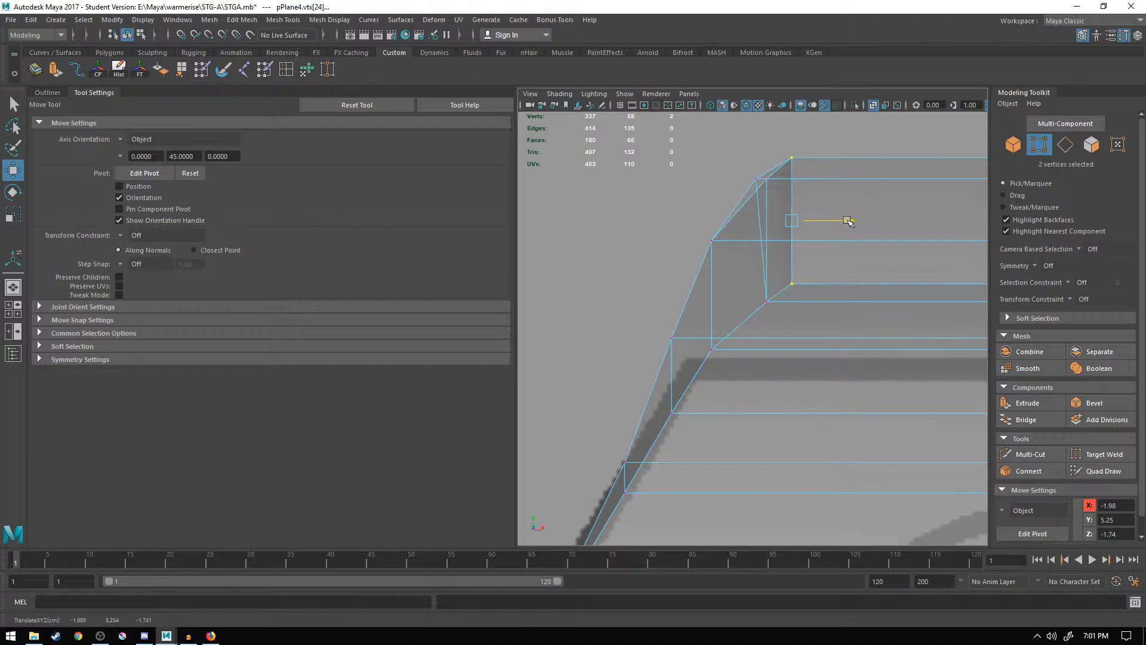
# - Select the four end vertices of the row beside the crown's centre and scale them into line along X
pyautogui.moveTo(741, 161); pyautogui.dragTo(760, 221)
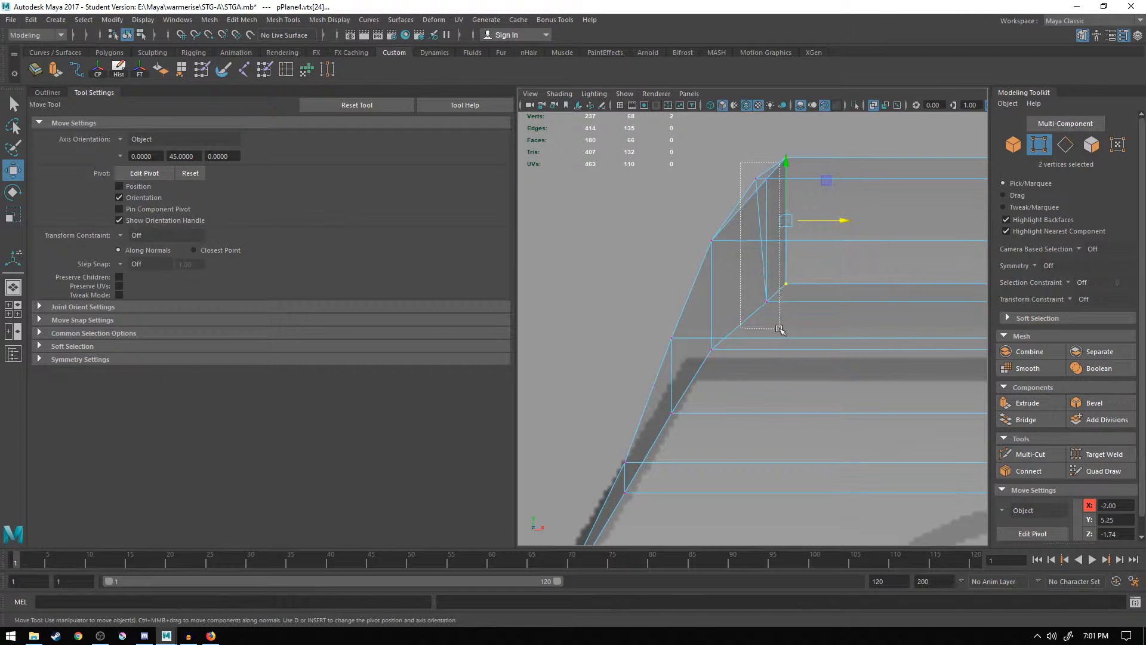
pyautogui.keyDown('alt'); pyautogui.moveTo(780, 329); pyautogui.dragTo(705, 271); pyautogui.keyUp('alt')
pyautogui.press('r')
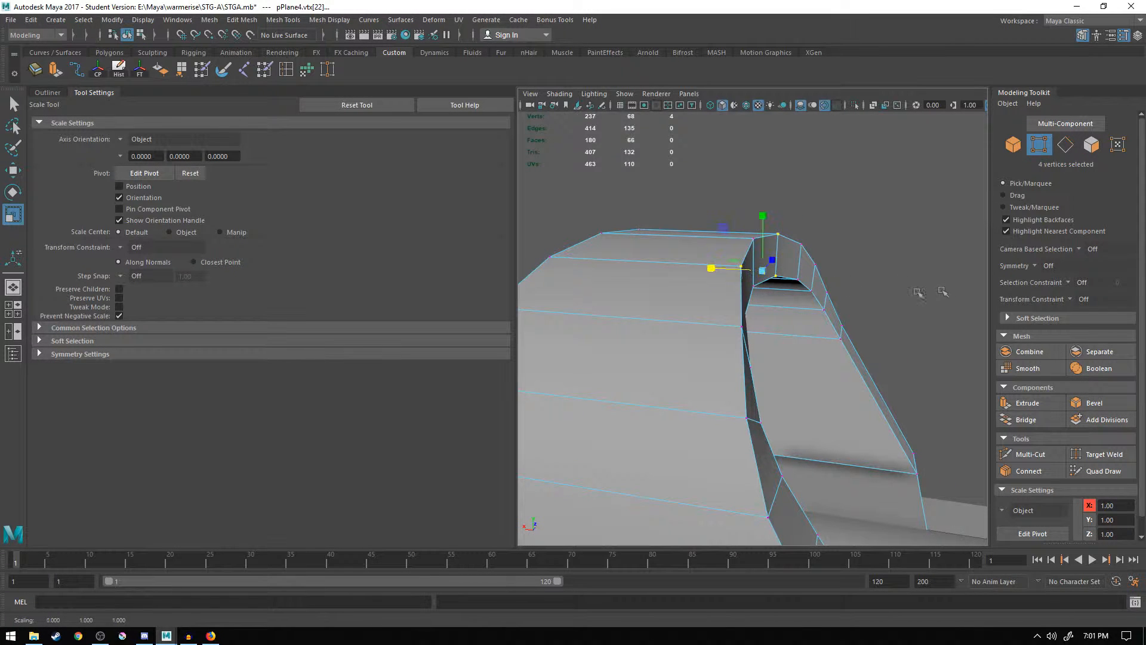
# - Select the two matching end edges on either side of the arch's crown and move them to about X -2.07
pyautogui.keyDown('alt'); pyautogui.moveTo(826, 297); pyautogui.dragTo(848, 295); pyautogui.keyUp('alt')
pyautogui.moveTo(858, 287); pyautogui.dragTo(858, 256, button='right')
pyautogui.click(856, 288)
pyautogui.keyDown('alt'); pyautogui.moveTo(840, 305); pyautogui.dragTo(896, 326); pyautogui.keyUp('alt')
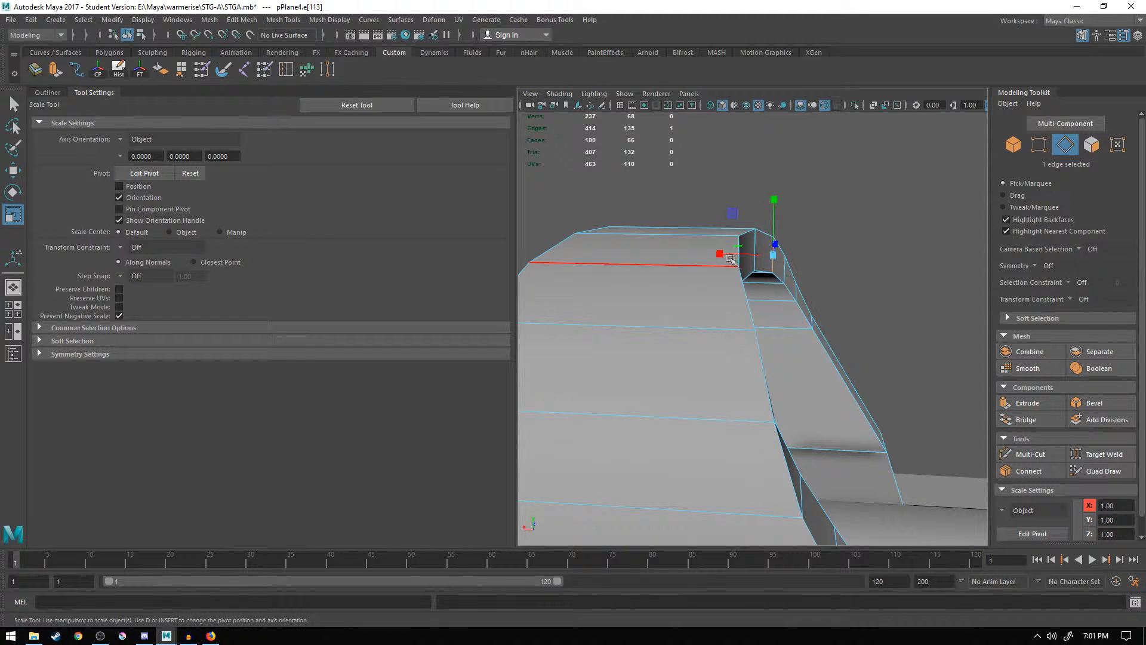
pyautogui.keyDown('alt'); pyautogui.moveTo(842, 287); pyautogui.dragTo(753, 289); pyautogui.keyUp('alt')
pyautogui.moveTo(753, 289); pyautogui.dragTo(763, 322, button='right')
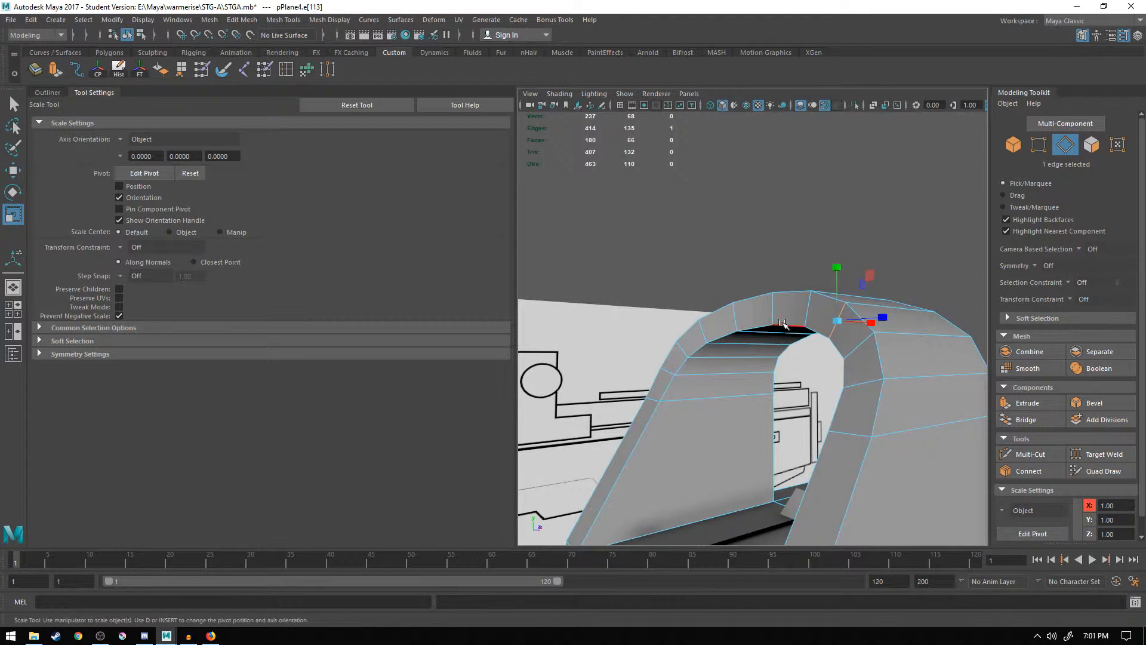
pyautogui.keyDown('alt'); pyautogui.moveTo(768, 331); pyautogui.dragTo(842, 310); pyautogui.keyUp('alt')
pyautogui.keyDown('shift'); pyautogui.click(757, 327); pyautogui.keyUp('shift')
pyautogui.keyDown('alt'); pyautogui.moveTo(757, 328); pyautogui.dragTo(809, 380); pyautogui.keyUp('alt')
pyautogui.press('w')
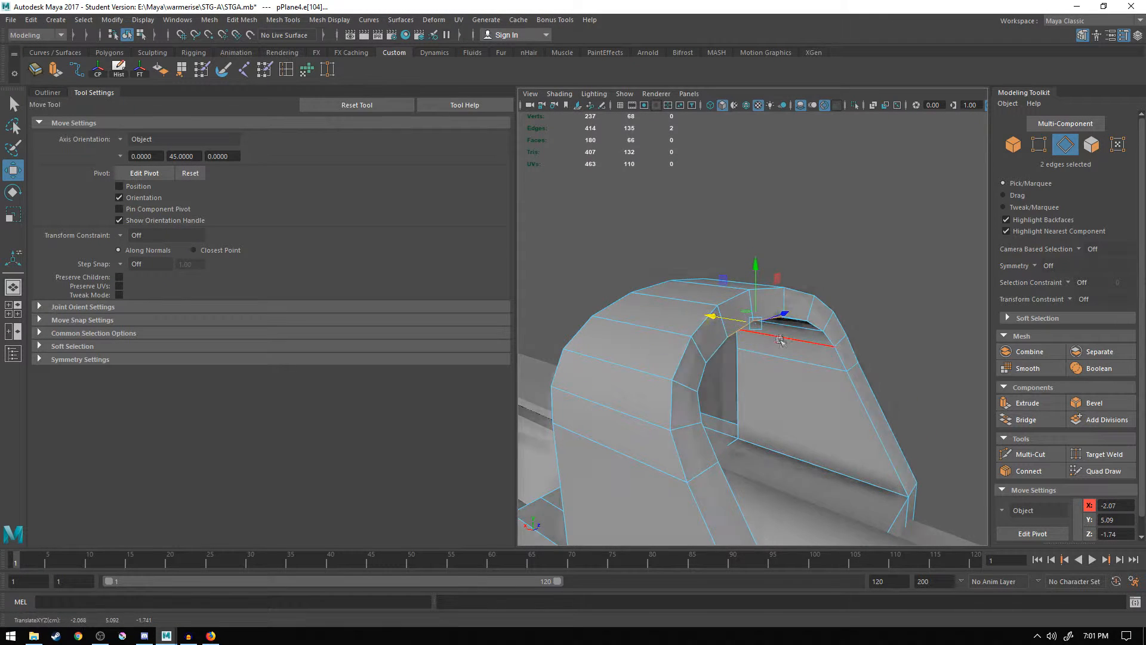
# - Nudge the two edges along X, select two edges on the arch's inner rim, and enlarge the perspective viewport
pyautogui.keyDown('alt'); pyautogui.moveTo(765, 345); pyautogui.dragTo(781, 333); pyautogui.keyUp('alt')
pyautogui.moveTo(692, 325); pyautogui.dragTo(693, 326)
pyautogui.moveTo(750, 330)
pyautogui.keyDown('alt'); pyautogui.mouseDown()
pyautogui.moveTo(778, 337)
pyautogui.moveTo(684, 357)
pyautogui.moveTo(717, 358)
pyautogui.moveTo(694, 360)
pyautogui.moveTo(681, 344)
pyautogui.moveTo(778, 329)
pyautogui.moveTo(768, 332)
pyautogui.mouseUp(); pyautogui.keyUp('alt')
pyautogui.click(776, 334)
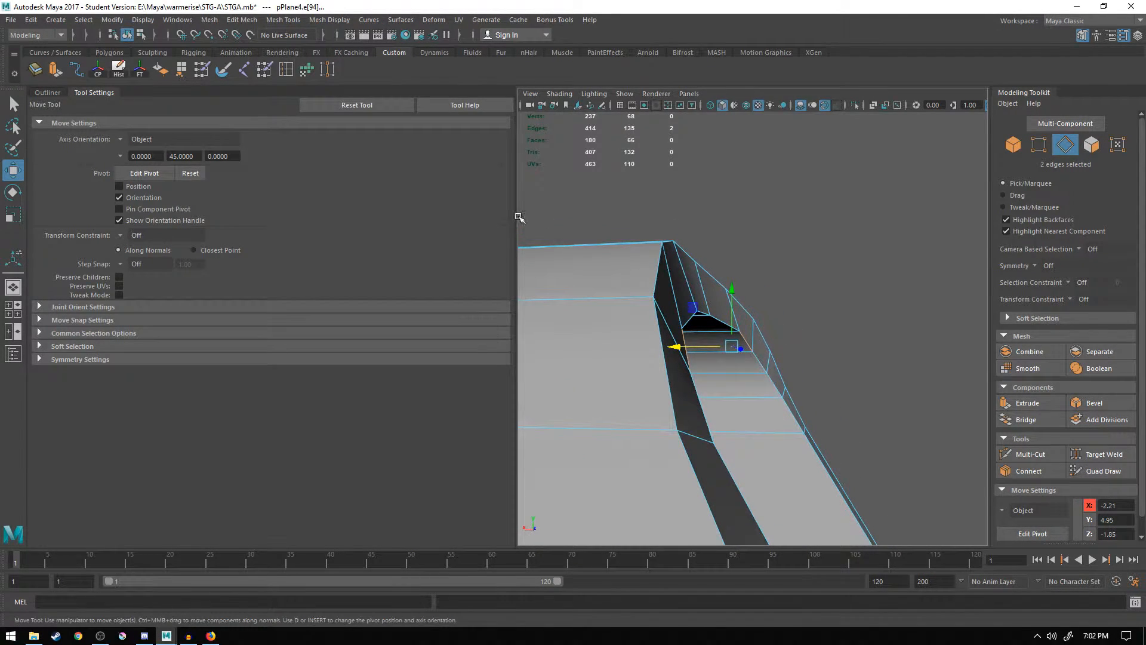
pyautogui.moveTo(514, 218); pyautogui.dragTo(303, 217)
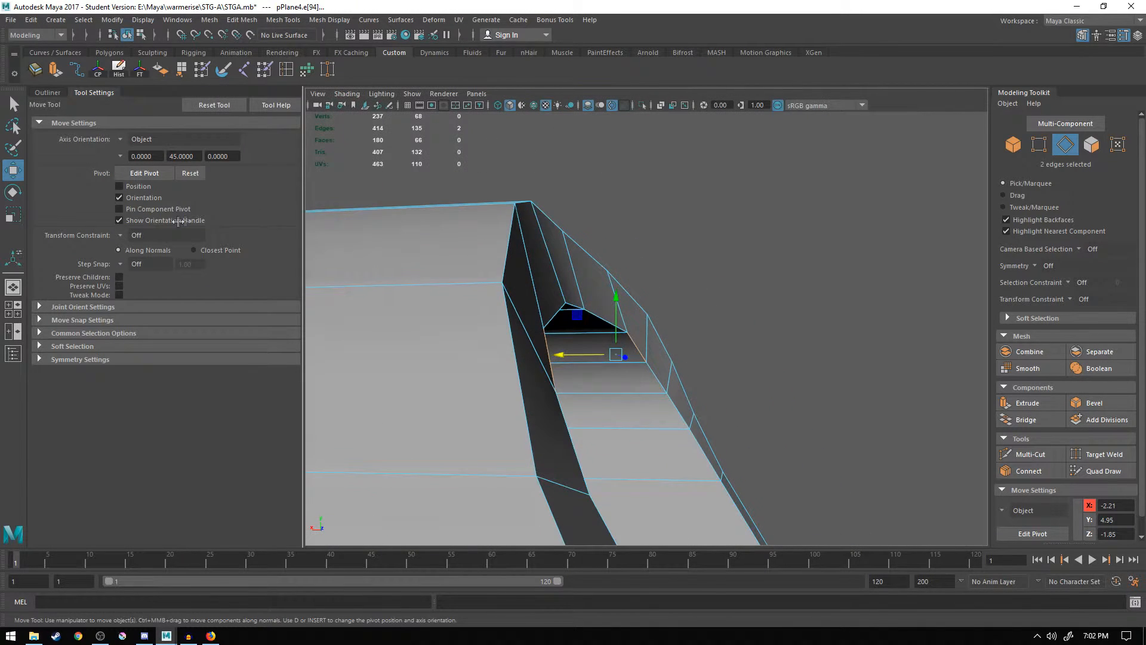
pyautogui.keyDown('alt'); pyautogui.moveTo(546, 265); pyautogui.dragTo(663, 289); pyautogui.keyUp('alt')
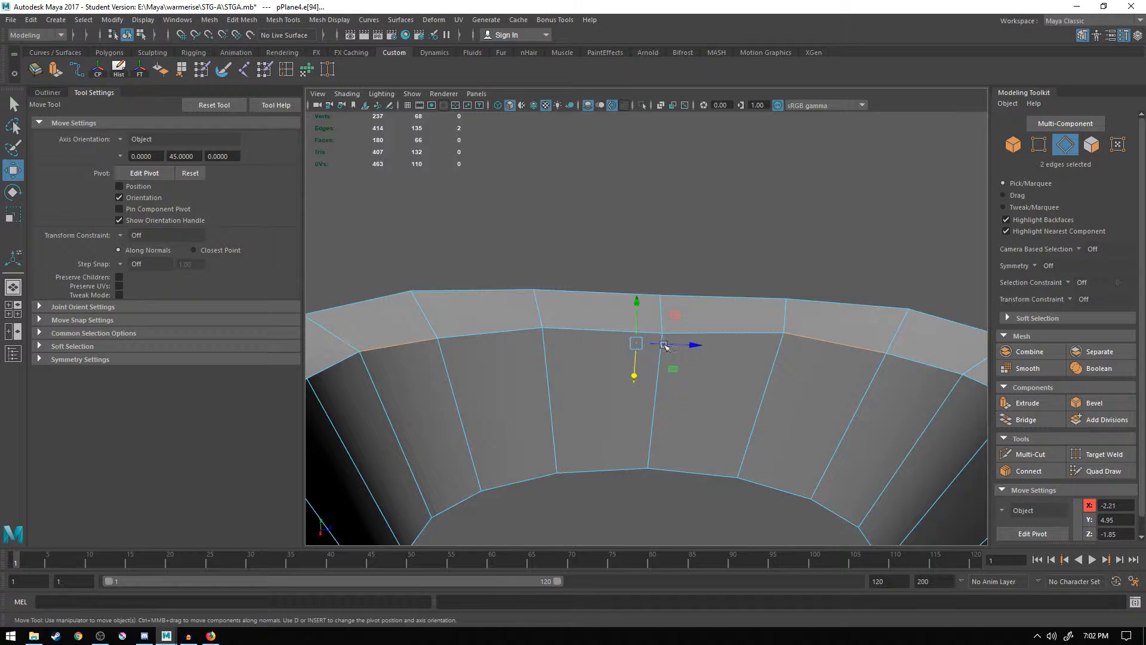
# - Try to line up the end vertices beside the crown's centre, adjusting single vertices along the arch's rim
pyautogui.moveTo(663, 289); pyautogui.dragTo(665, 338, button='right')
pyautogui.moveTo(606, 292); pyautogui.dragTo(606, 292, button='right')
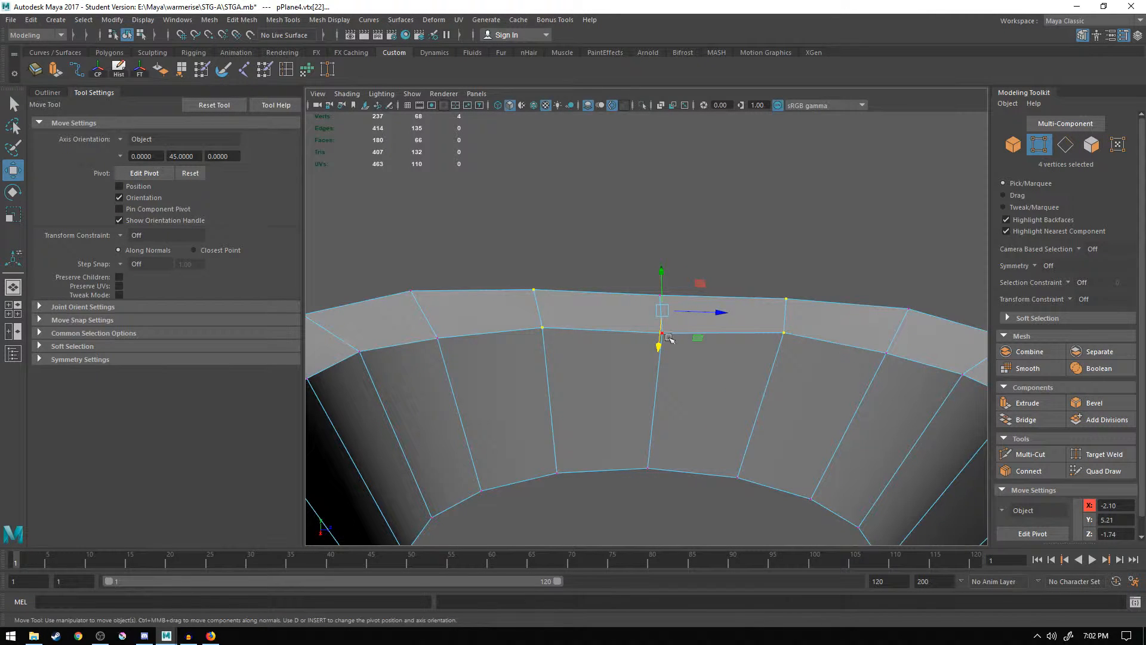
pyautogui.moveTo(659, 366); pyautogui.dragTo(615, 262)
pyautogui.moveTo(785, 206); pyautogui.dragTo(787, 204)
pyautogui.keyDown('alt'); pyautogui.moveTo(788, 204); pyautogui.dragTo(717, 311); pyautogui.keyUp('alt')
pyautogui.click(763, 258)
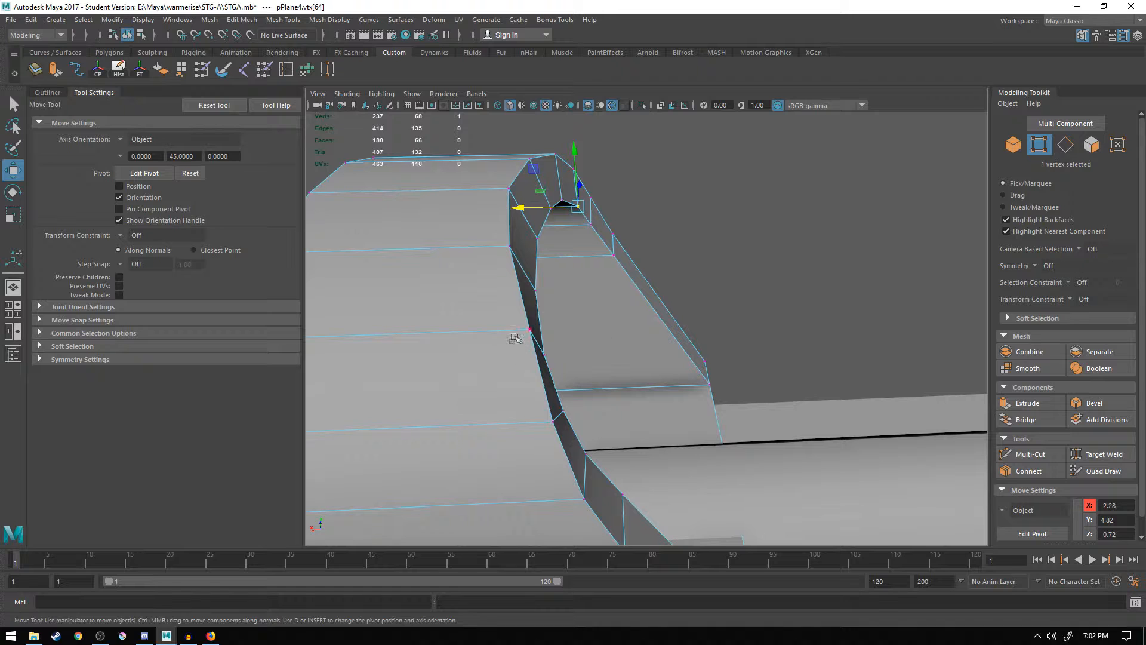
pyautogui.moveTo(471, 333); pyautogui.dragTo(512, 220)
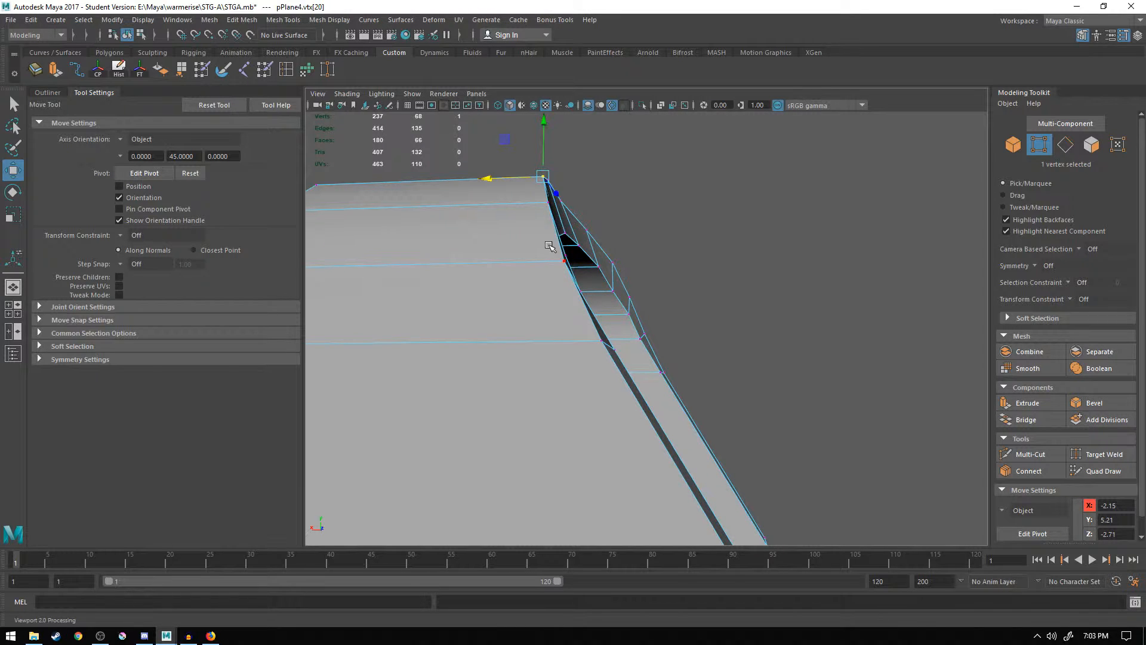
# - Undo the recent vertex and edge moves around the crown's end, back to the row of four end vertices
pyautogui.hotkey('ctrl', 'z')
pyautogui.hotkey('ctrl', 'z')
pyautogui.hotkey('ctrl', 'z')
pyautogui.hotkey('ctrl', 'z')
pyautogui.hotkey('ctrl', 'z')
pyautogui.hotkey('ctrl', 'z')
pyautogui.hotkey('ctrl', 'z')
pyautogui.hotkey('ctrl', 'z')
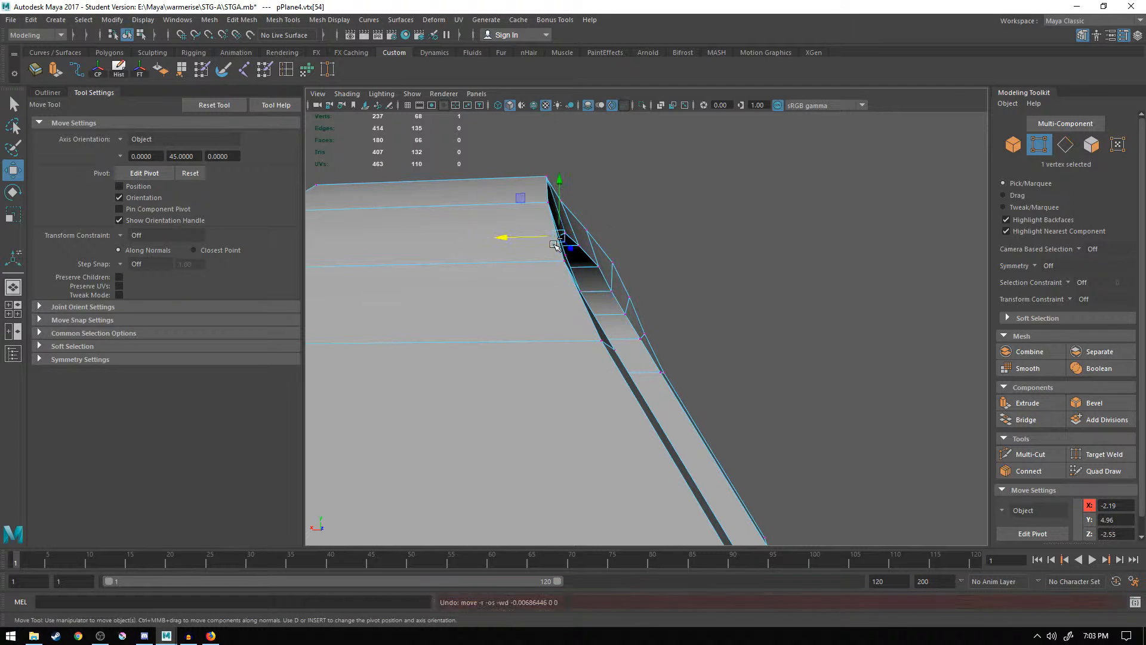
pyautogui.hotkey('ctrl', 'z')
pyautogui.hotkey('ctrl', 'z')
pyautogui.hotkey('ctrl', 'z')
pyautogui.hotkey('ctrl', 'z')
pyautogui.hotkey('ctrl', 'z')
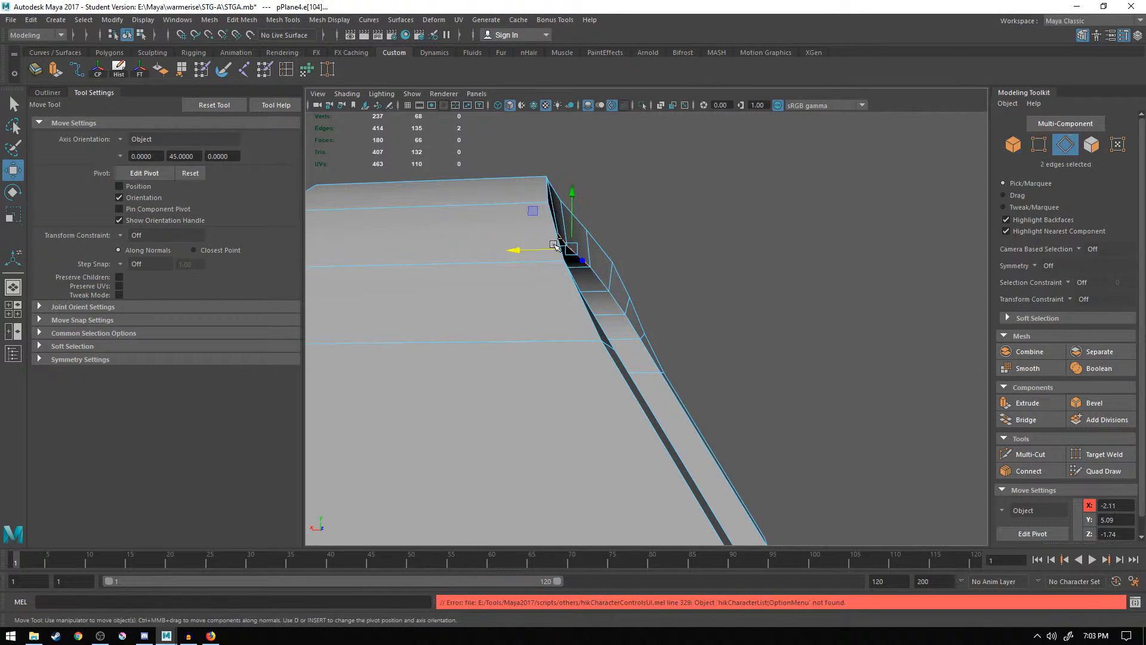
pyautogui.hotkey('ctrl', 'z')
pyautogui.hotkey('ctrl', 'z')
pyautogui.hotkey('ctrl', 'z')
pyautogui.hotkey('ctrl', 'z')
pyautogui.hotkey('ctrl', 'z')
pyautogui.hotkey('ctrl', 'z')
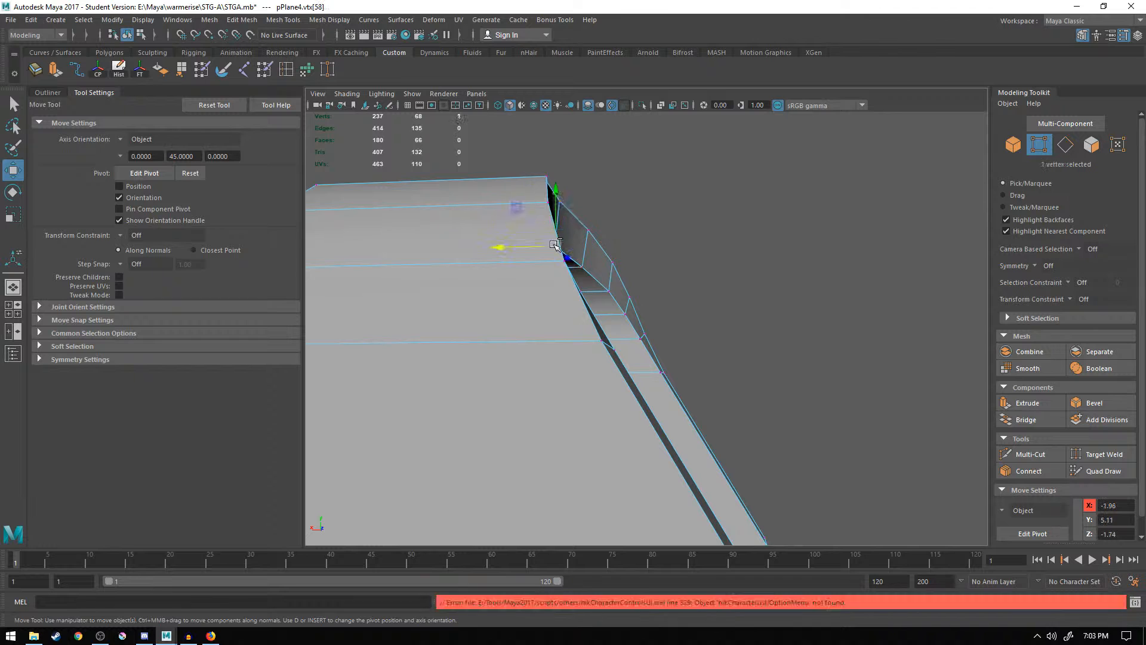
pyautogui.hotkey('ctrl', 'z')
pyautogui.hotkey('ctrl', 'z')
pyautogui.hotkey('ctrl', 'z')
pyautogui.hotkey('ctrl', 'z')
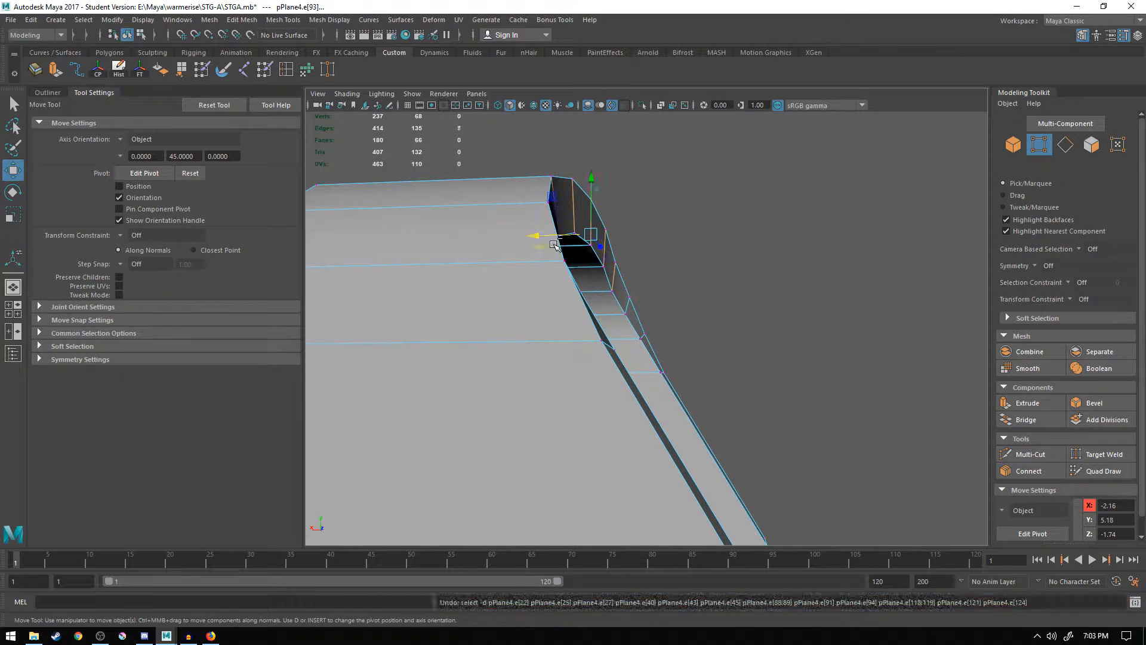
pyautogui.hotkey('ctrl', 'z')
pyautogui.hotkey('ctrl', 'z')
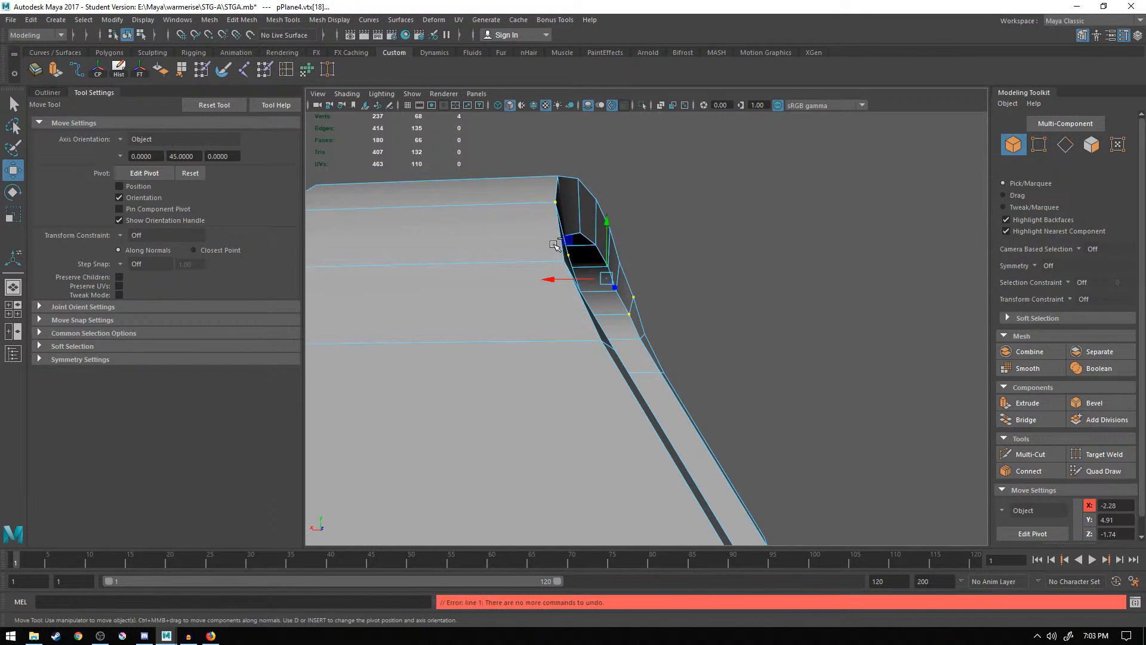
# - Move the four selected end vertices below the crown along X to about -2.26
pyautogui.keyDown('alt'); pyautogui.moveTo(554, 245); pyautogui.dragTo(615, 218); pyautogui.keyUp('alt')
pyautogui.scroll(6, 677, 254)
pyautogui.keyDown('alt'); pyautogui.moveTo(677, 263); pyautogui.dragTo(685, 272); pyautogui.keyUp('alt')
pyautogui.keyDown('alt'); pyautogui.moveTo(804, 268); pyautogui.dragTo(696, 262); pyautogui.keyUp('alt')
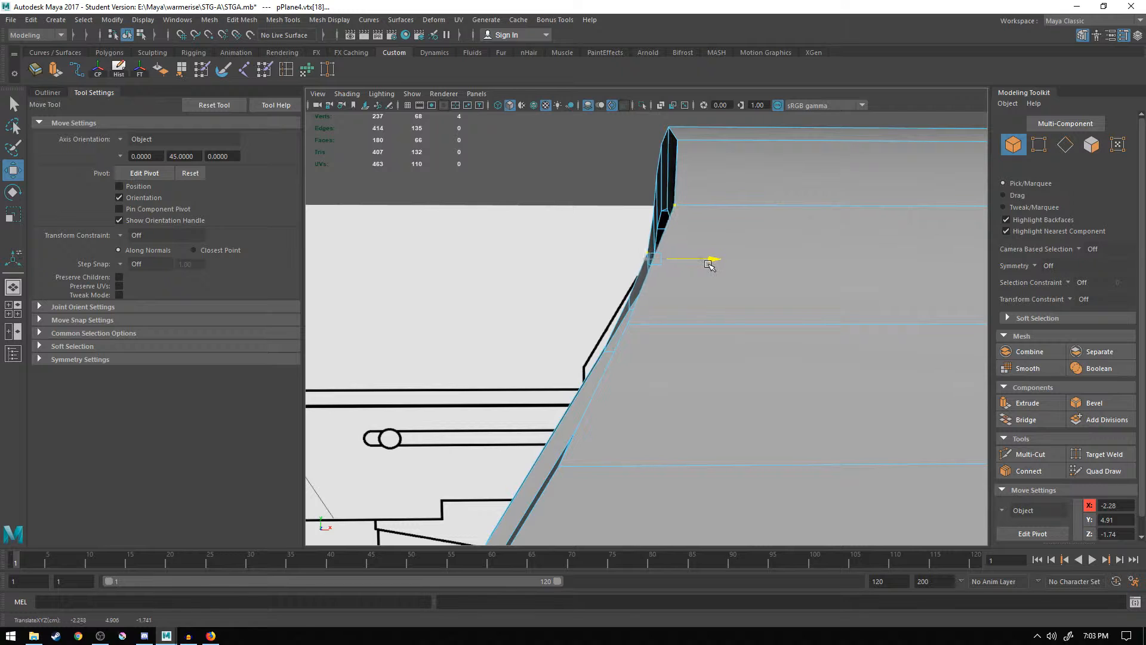
pyautogui.moveTo(704, 265); pyautogui.dragTo(705, 265)
pyautogui.keyDown('alt'); pyautogui.moveTo(705, 265); pyautogui.dragTo(693, 270); pyautogui.keyUp('alt')
pyautogui.press('space')
pyautogui.press('space')
pyautogui.scroll(1, 505, 410)
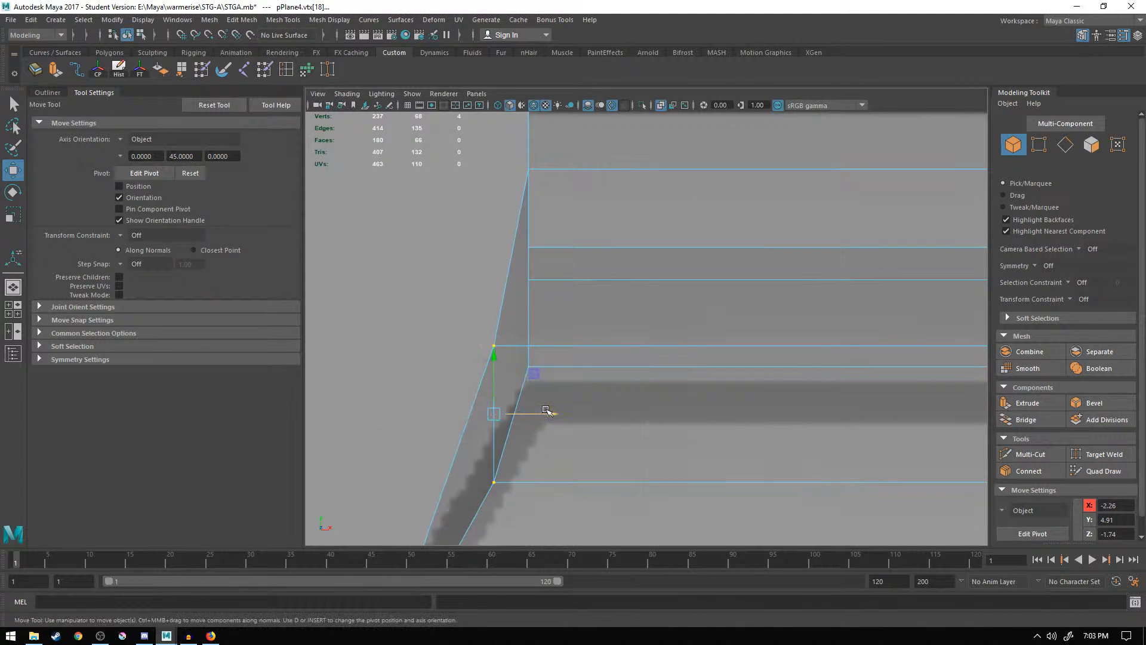
pyautogui.press('space')
pyautogui.scroll(-3, 833, 263)
pyautogui.keyDown('alt'); pyautogui.moveTo(833, 264); pyautogui.dragTo(829, 281); pyautogui.keyUp('alt')
pyautogui.moveTo(456, 485); pyautogui.dragTo(456, 485)
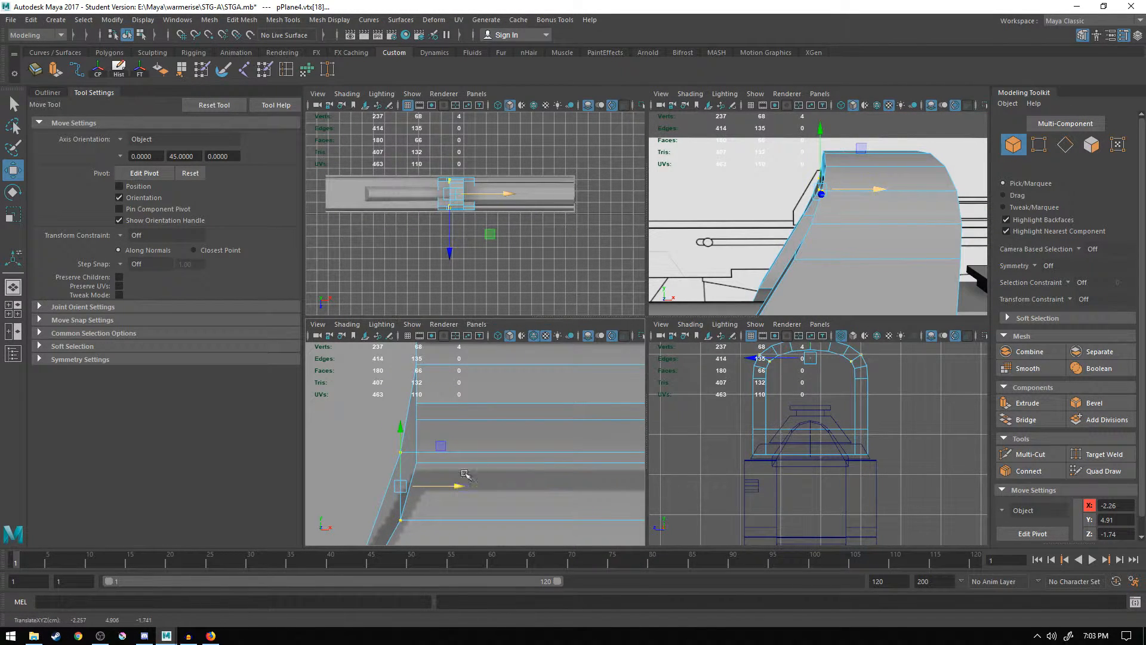
pyautogui.keyDown('alt'); pyautogui.moveTo(733, 219); pyautogui.dragTo(776, 225); pyautogui.keyUp('alt')
# - Try to rotate the four selected end vertices
pyautogui.press('r')
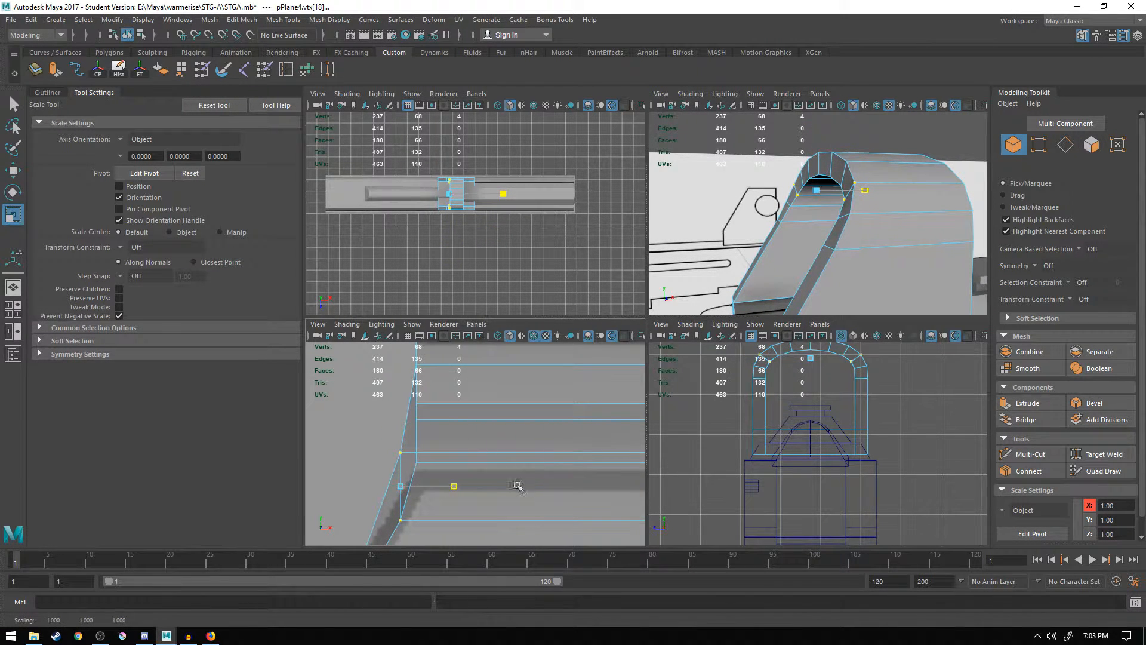
pyautogui.keyDown('alt'); pyautogui.moveTo(854, 237); pyautogui.dragTo(814, 242); pyautogui.keyUp('alt')
pyautogui.press('e')
pyautogui.moveTo(411, 433); pyautogui.dragTo(454, 425)
pyautogui.hotkey('ctrl', 'z')
# - Clear the vertex selection and examine the arched frame's overall shape in an enlarged perspective viewport
pyautogui.keyDown('alt'); pyautogui.moveTo(759, 277); pyautogui.dragTo(854, 283); pyautogui.keyUp('alt')
pyautogui.scroll(-5, 885, 250)
pyautogui.click(894, 224)
pyautogui.press('space')
pyautogui.keyDown('alt'); pyautogui.moveTo(655, 381); pyautogui.dragTo(729, 380); pyautogui.keyUp('alt')
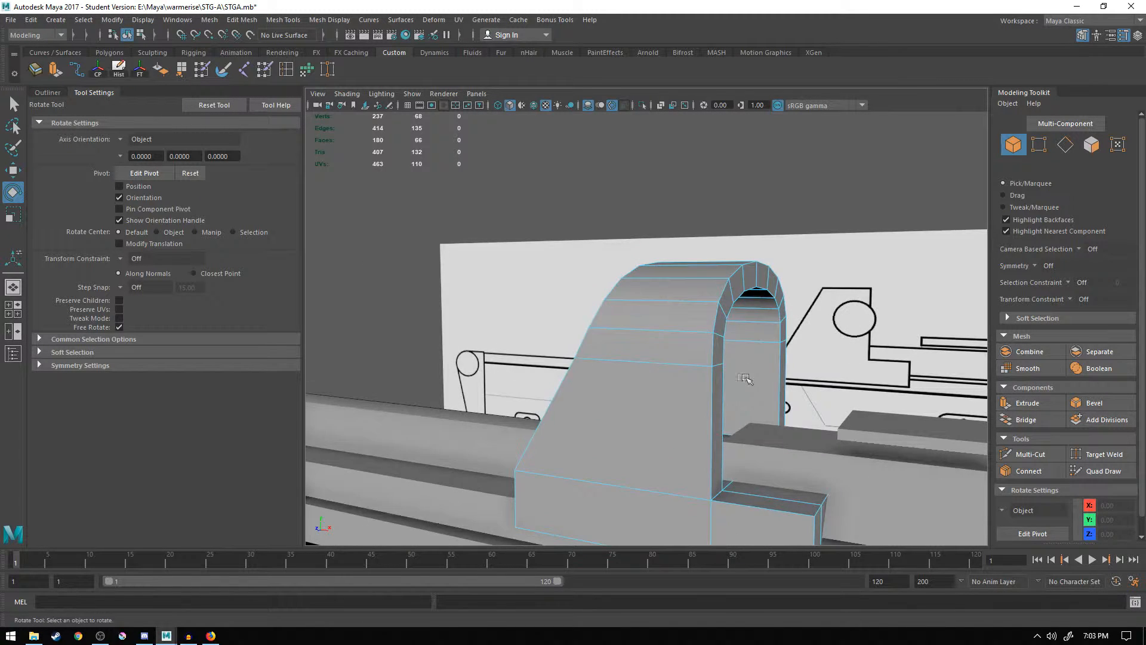
pyautogui.keyDown('alt'); pyautogui.moveTo(742, 377); pyautogui.dragTo(645, 342, button='middle'); pyautogui.keyUp('alt')
pyautogui.keyDown('alt'); pyautogui.moveTo(644, 342); pyautogui.dragTo(673, 341); pyautogui.keyUp('alt')
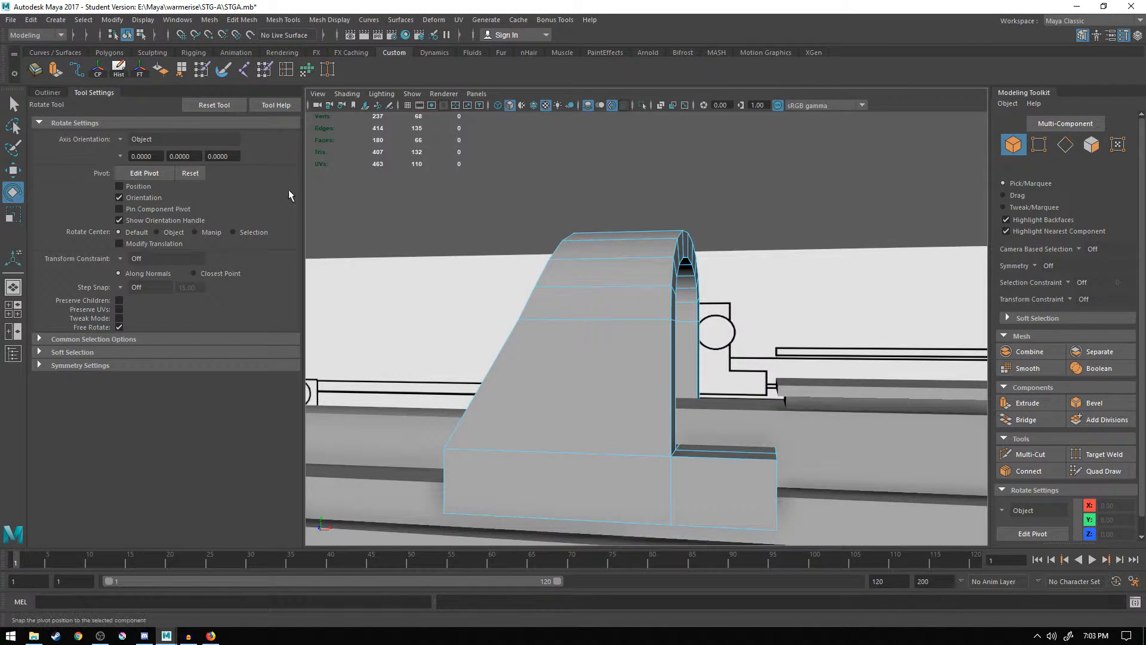
# - Create a polygon cylinder and move it up to the arched frame at about X -1.18, Y 4.11
pyautogui.click(11, 20)
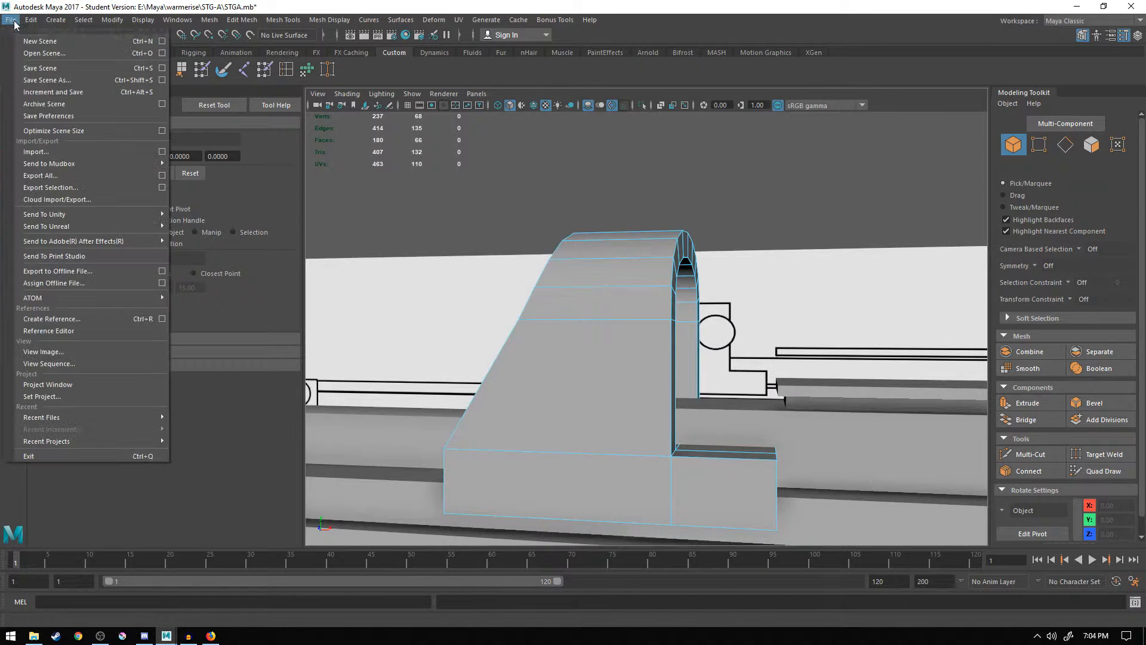
pyautogui.moveTo(65, 23)
pyautogui.moveTo(119, 62)
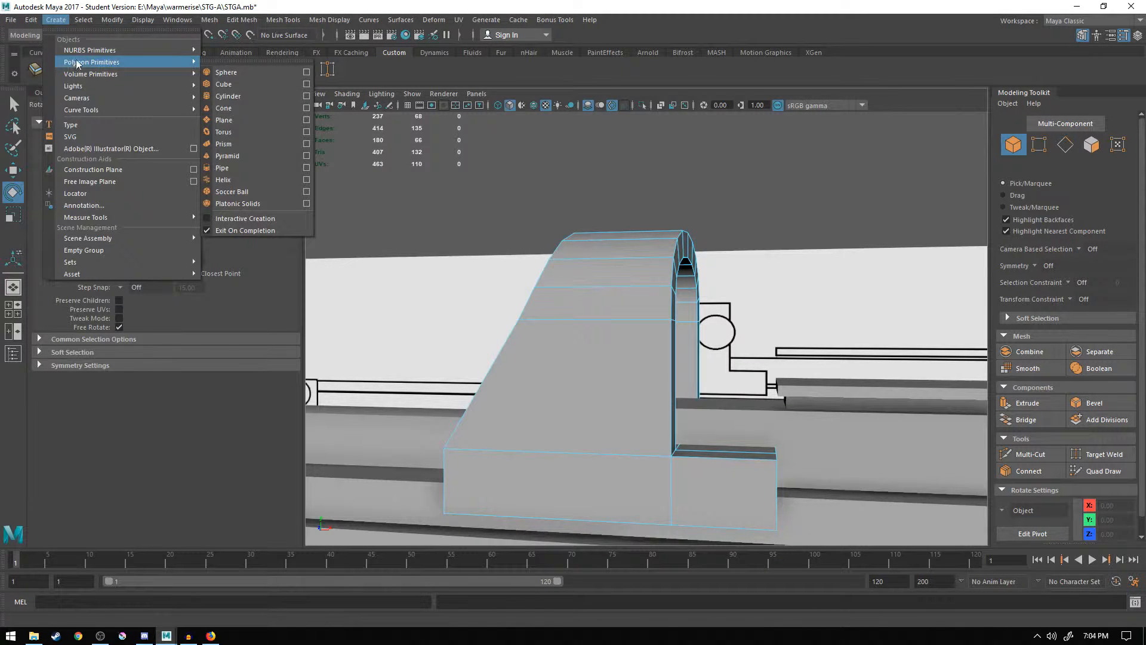
pyautogui.click(237, 96)
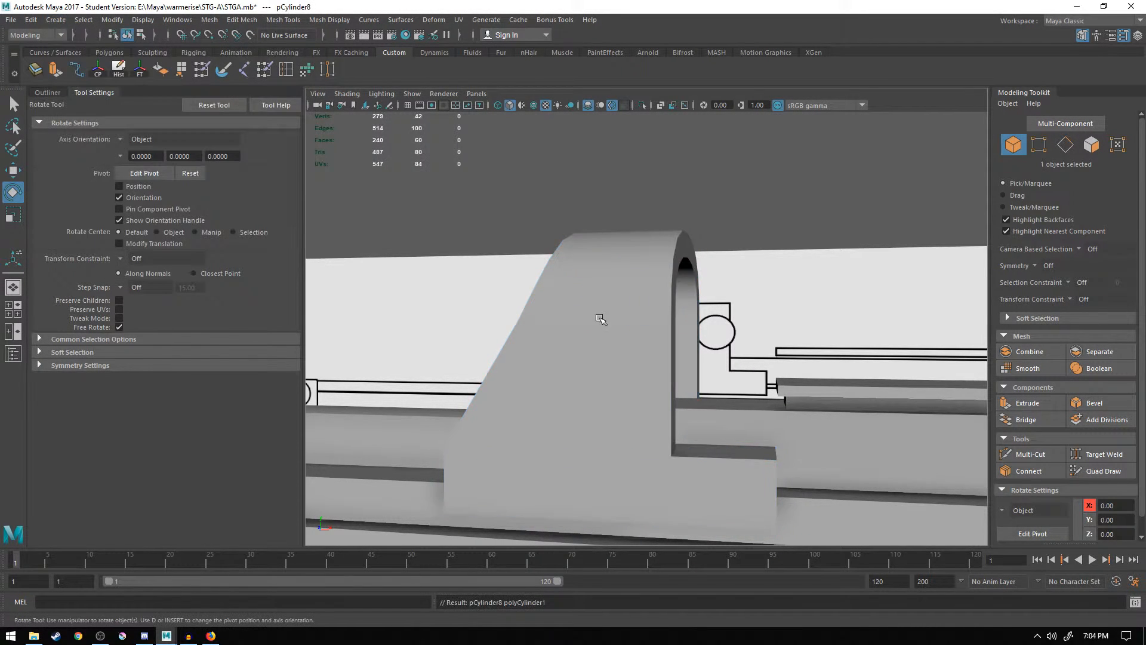
pyautogui.scroll(-5, 601, 320)
pyautogui.press('w')
pyautogui.moveTo(720, 399); pyautogui.dragTo(681, 299, button='middle')
# - Turn the cylinder onto its side by setting its Rotate X to 90
pyautogui.press('e')
pyautogui.moveTo(638, 306); pyautogui.dragTo(644, 346)
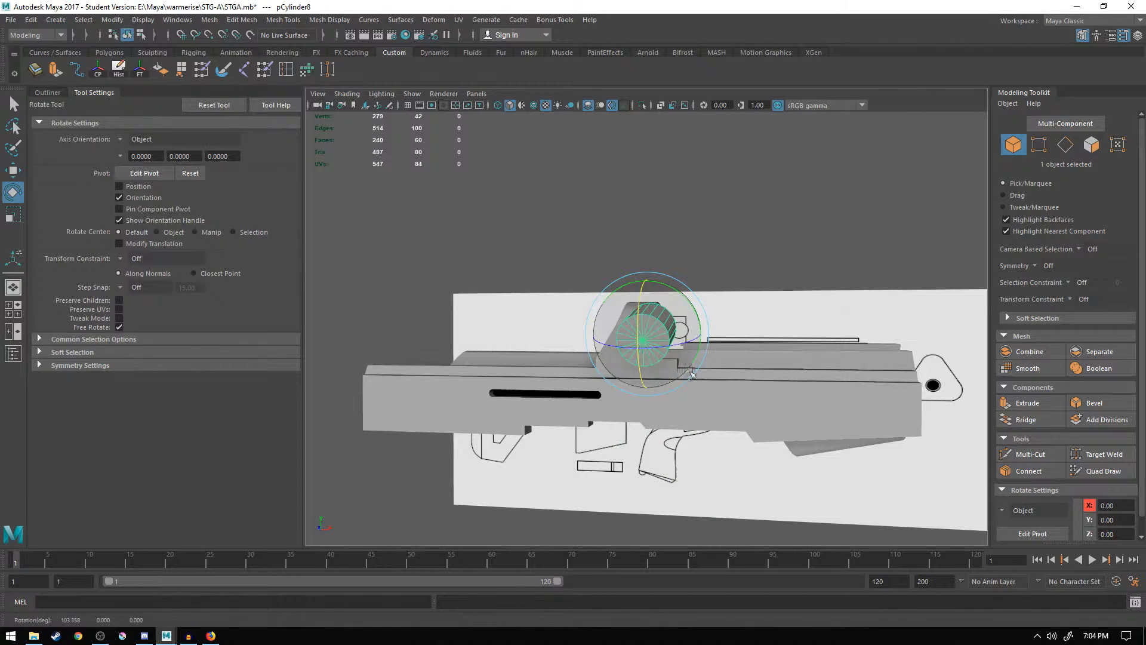
pyautogui.click(1124, 34)
pyautogui.click(1138, 35)
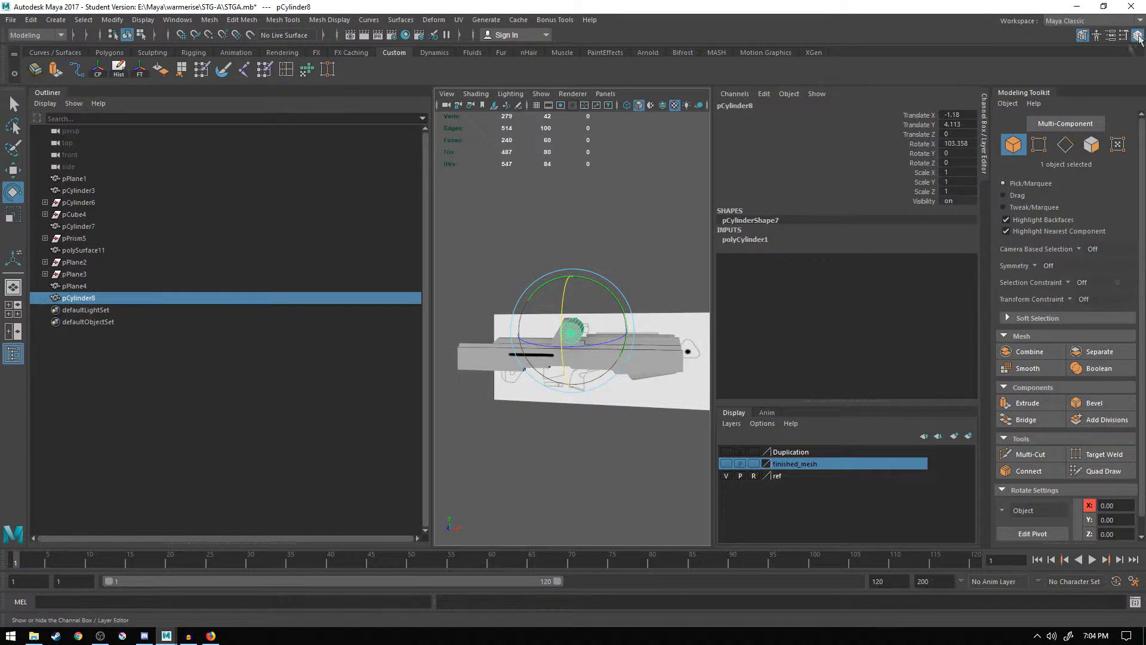
pyautogui.click(1139, 36)
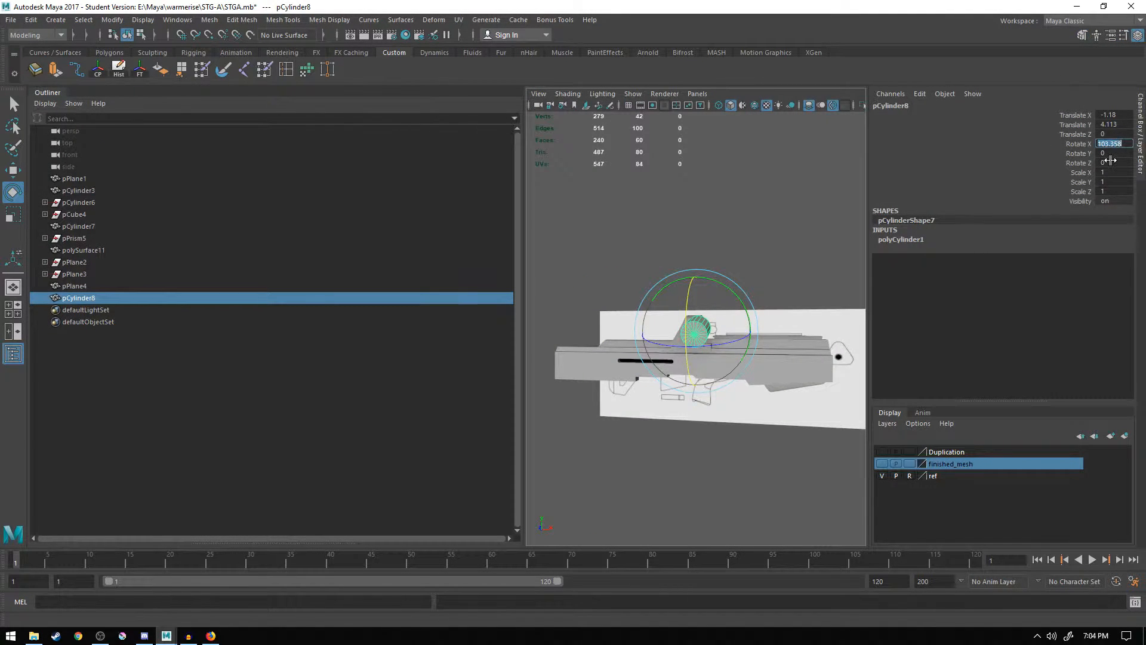
pyautogui.write('90')
pyautogui.press('Return')
pyautogui.scroll(10, 731, 348)
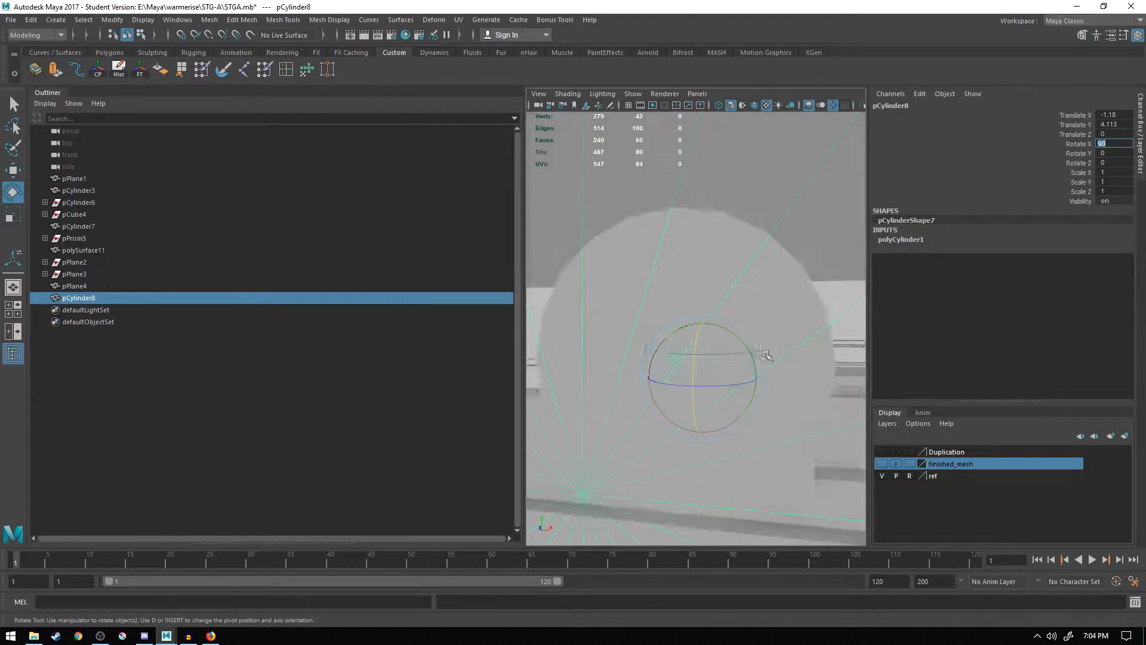
pyautogui.scroll(-5, 760, 355)
pyautogui.keyDown('alt'); pyautogui.moveTo(760, 354); pyautogui.dragTo(751, 352); pyautogui.keyUp('alt')
pyautogui.press('space')
pyautogui.press('space')
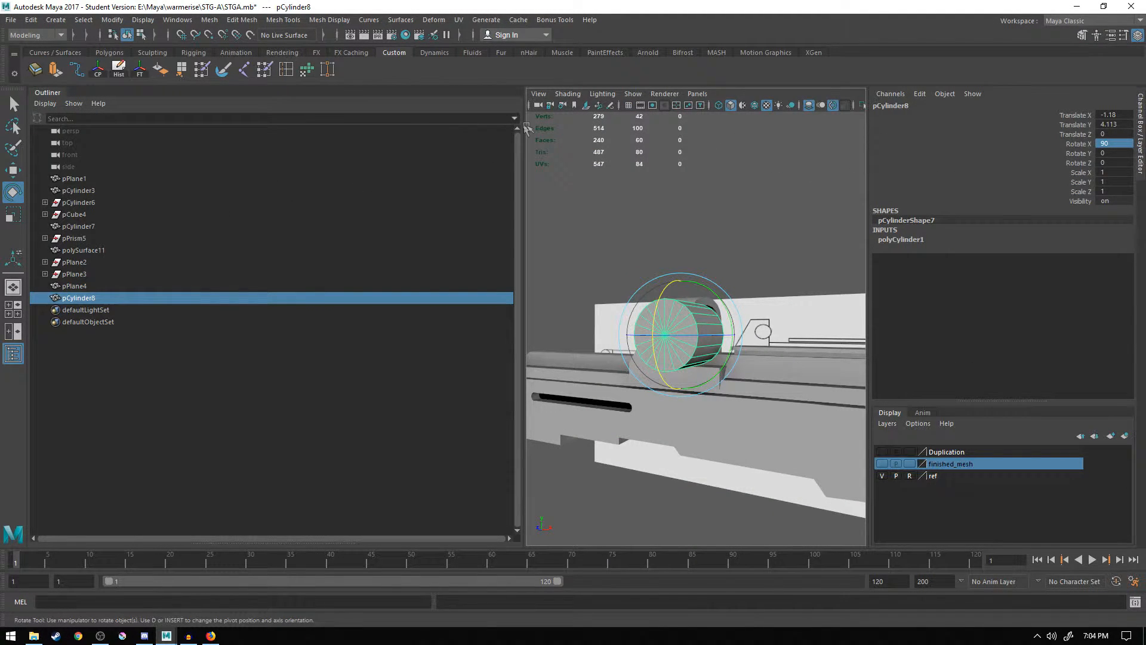
# - Collapse the Outliner and reduce the cylinder's radius to a scale of about 0.392 in X and Z
pyautogui.click(42, 95)
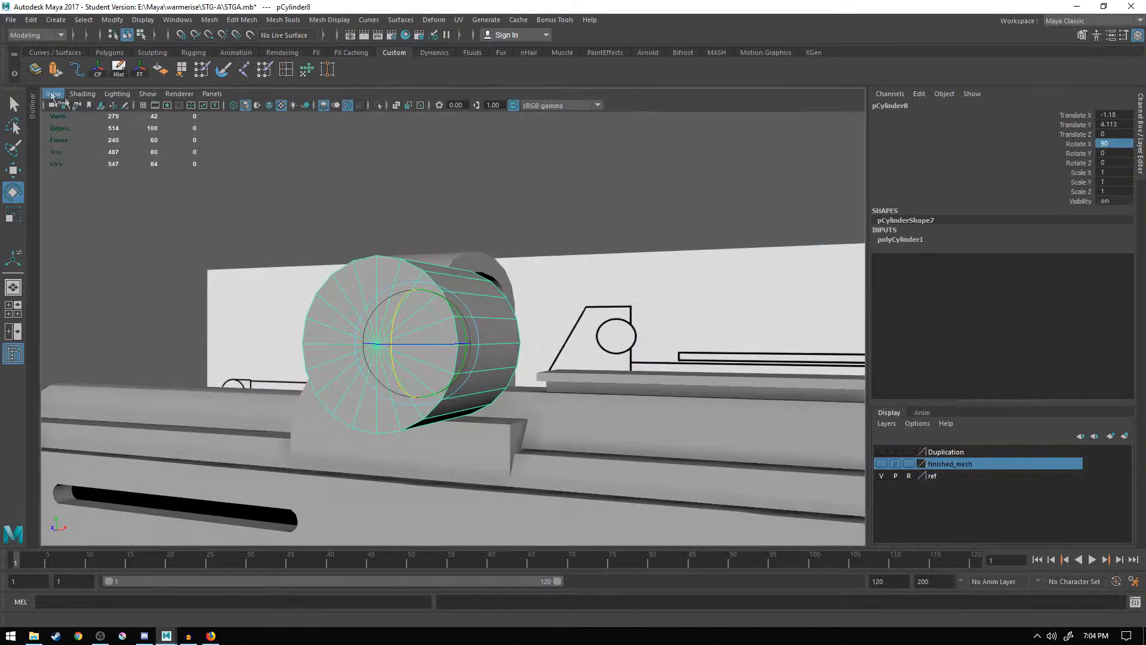
pyautogui.press('r')
pyautogui.keyDown('alt'); pyautogui.moveTo(435, 367); pyautogui.dragTo(474, 378); pyautogui.keyUp('alt')
pyautogui.moveTo(508, 415); pyautogui.dragTo(495, 406)
pyautogui.press('space')
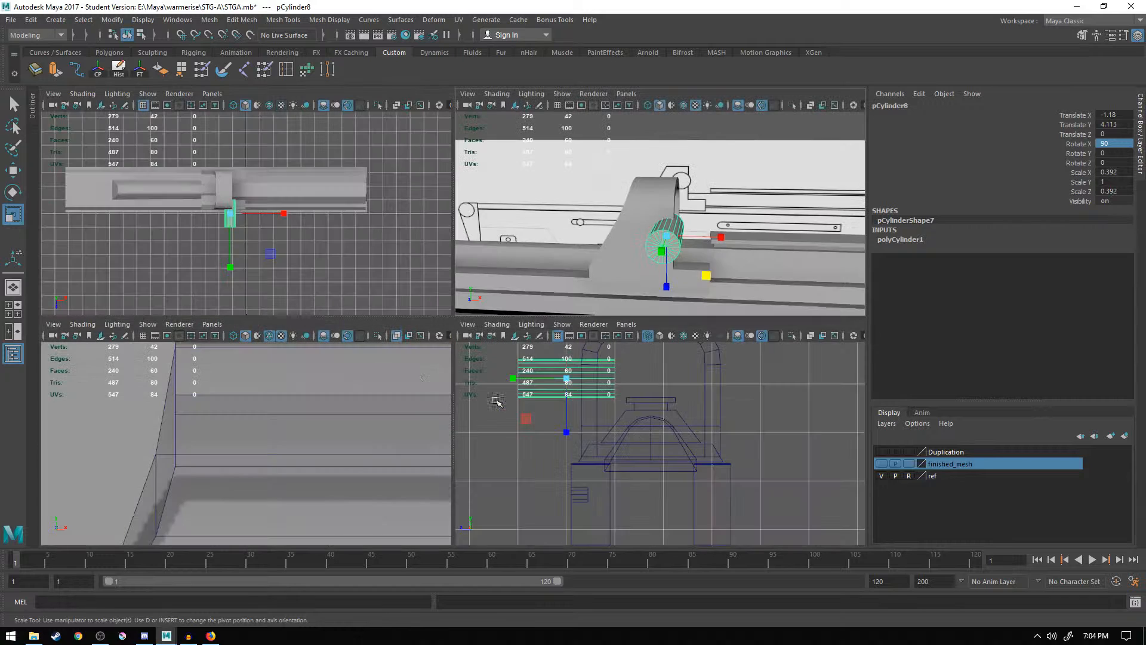
# - Fit the cylinder over the drawing's circle at about X -1.408, Y 4.144, with X and Z scale about 0.525
pyautogui.press('space')
pyautogui.scroll(-5, 297, 415)
pyautogui.scroll(1, 467, 379)
pyautogui.scroll(6, 467, 381)
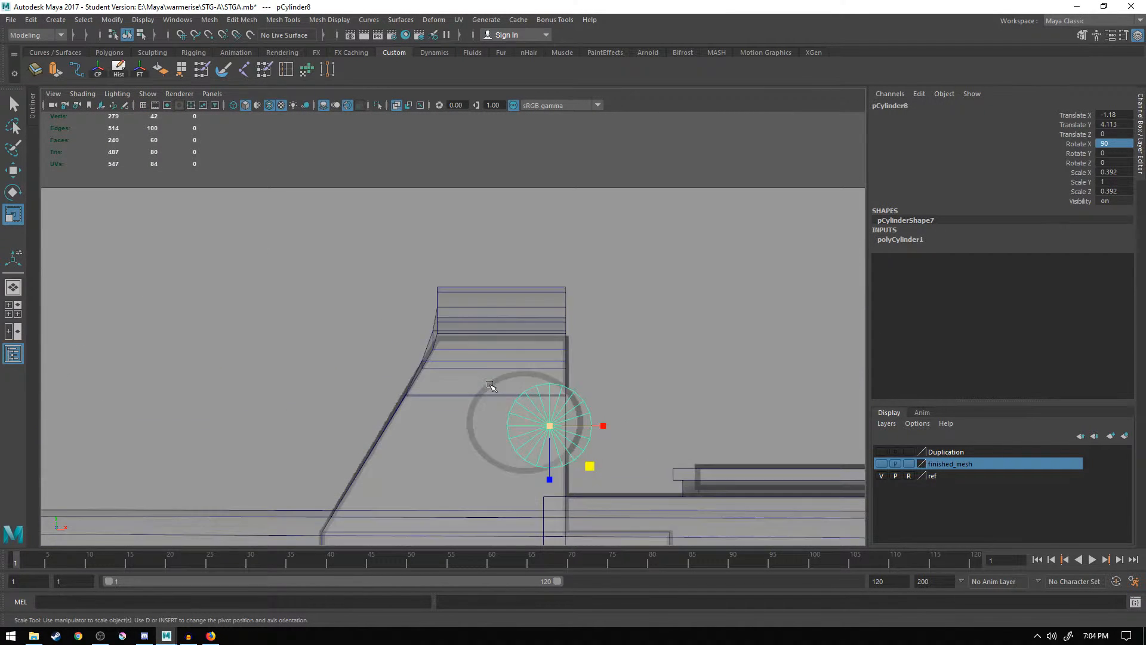
pyautogui.press('w')
pyautogui.moveTo(600, 318); pyautogui.dragTo(562, 319)
pyautogui.moveTo(501, 377); pyautogui.dragTo(554, 358)
pyautogui.press('r')
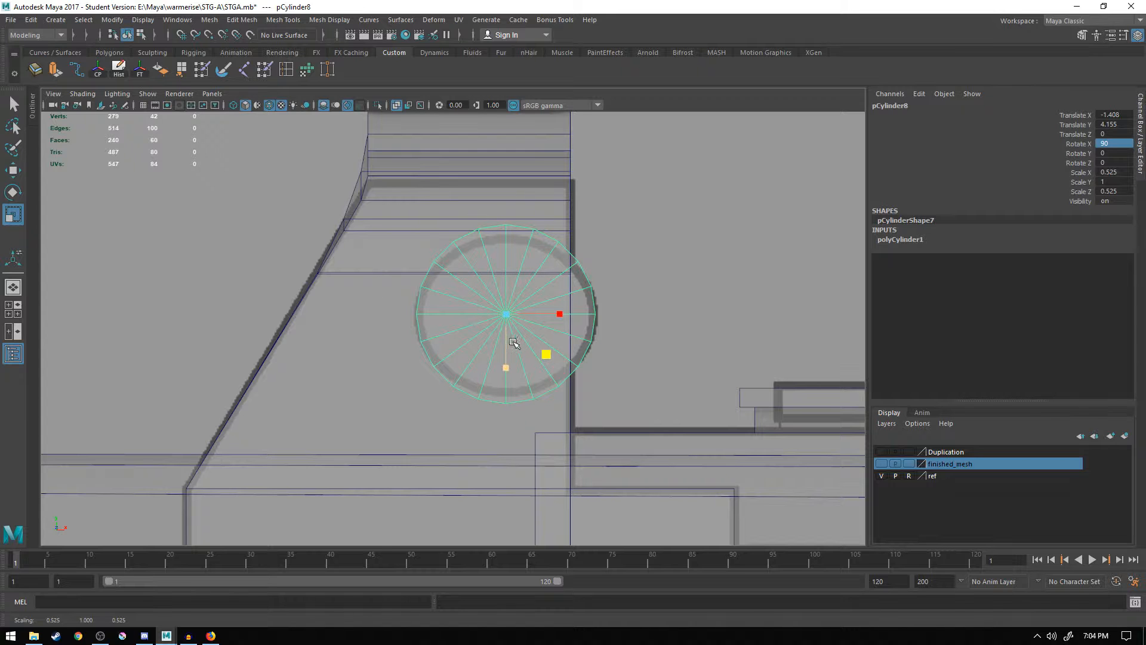
pyautogui.press('w')
pyautogui.moveTo(506, 366); pyautogui.dragTo(507, 368)
# - Flatten the cylinder into a thin disc with a Y scale of about 0.094 and bring it to the frame's side
pyautogui.press('space')
pyautogui.press('space')
pyautogui.keyDown('alt'); pyautogui.moveTo(740, 259); pyautogui.dragTo(576, 246); pyautogui.keyUp('alt')
pyautogui.keyDown('alt'); pyautogui.moveTo(577, 246); pyautogui.dragTo(674, 242, button='middle'); pyautogui.keyUp('alt')
pyautogui.press('r')
pyautogui.moveTo(331, 350); pyautogui.dragTo(365, 347)
pyautogui.press('w')
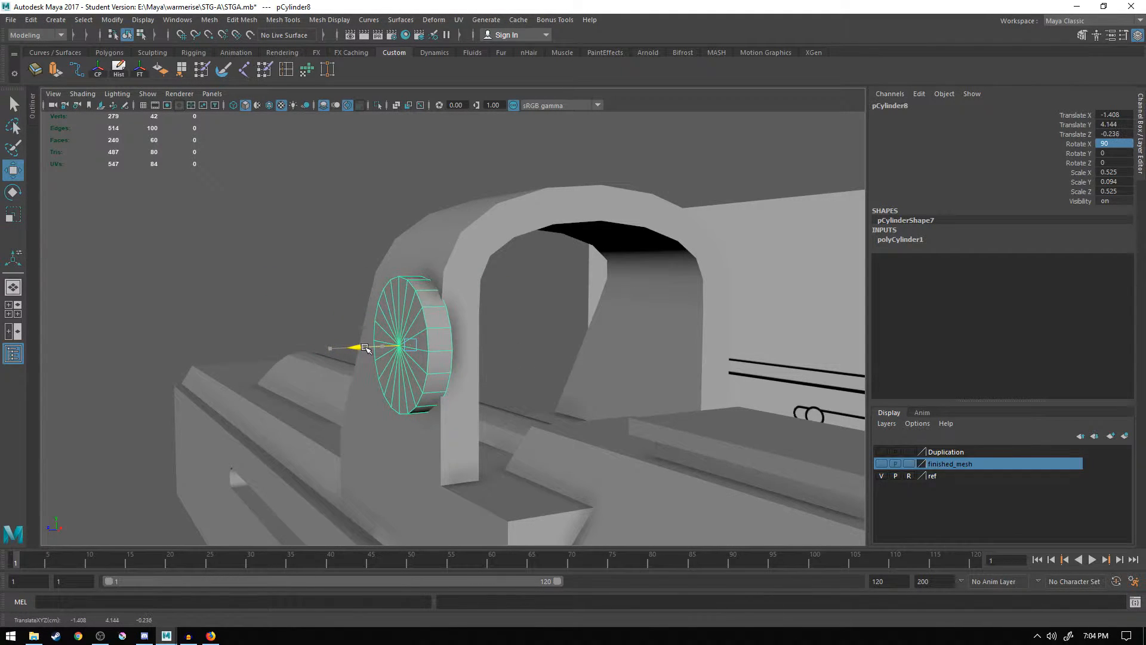
# - Fine-tune the disc against the frame's outer side by moving it to about Z -0.215
pyautogui.scroll(5, 431, 330)
pyautogui.keyDown('alt'); pyautogui.moveTo(434, 330); pyautogui.dragTo(335, 346); pyautogui.keyUp('alt')
pyautogui.keyDown('alt'); pyautogui.moveTo(335, 345); pyautogui.dragTo(370, 342, button='middle'); pyautogui.keyUp('alt')
pyautogui.scroll(3, 371, 343)
pyautogui.keyDown('alt'); pyautogui.moveTo(277, 349); pyautogui.dragTo(339, 342, button='middle'); pyautogui.keyUp('alt')
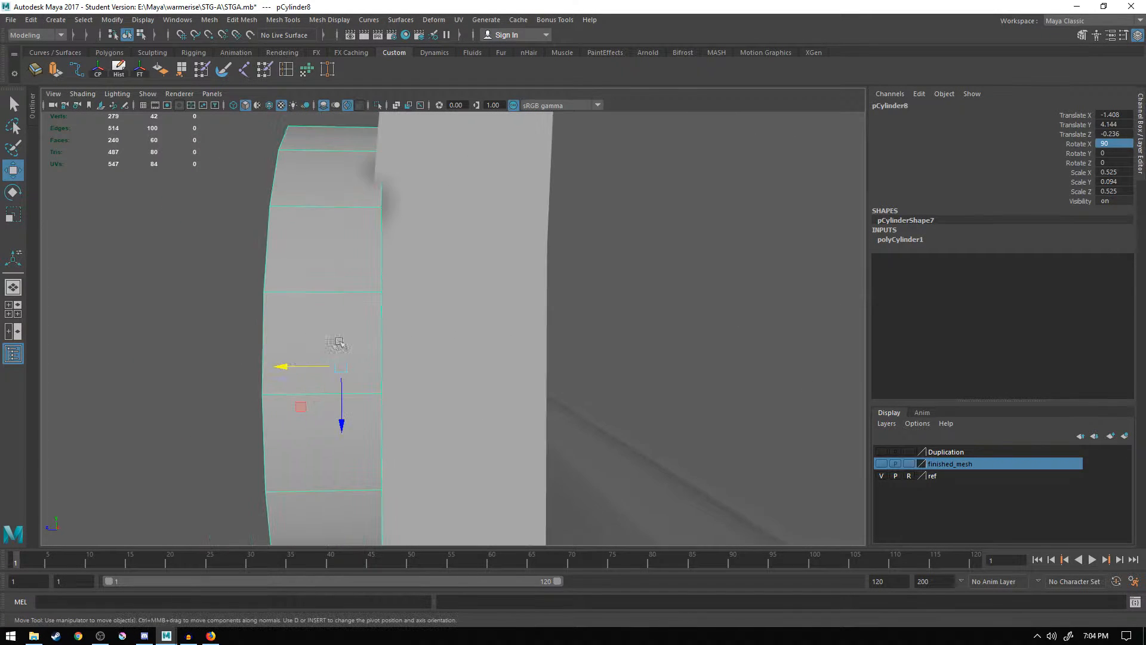
pyautogui.moveTo(283, 368); pyautogui.dragTo(274, 367)
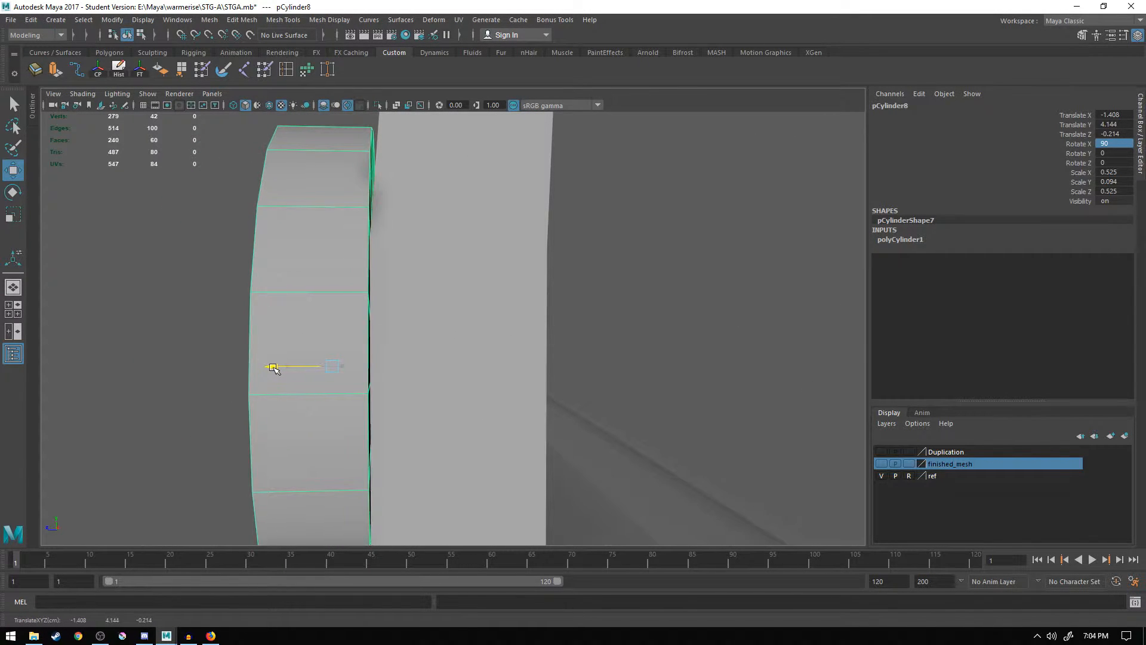
pyautogui.keyDown('alt'); pyautogui.moveTo(457, 287); pyautogui.dragTo(549, 361); pyautogui.keyUp('alt')
pyautogui.scroll(-3, 547, 274)
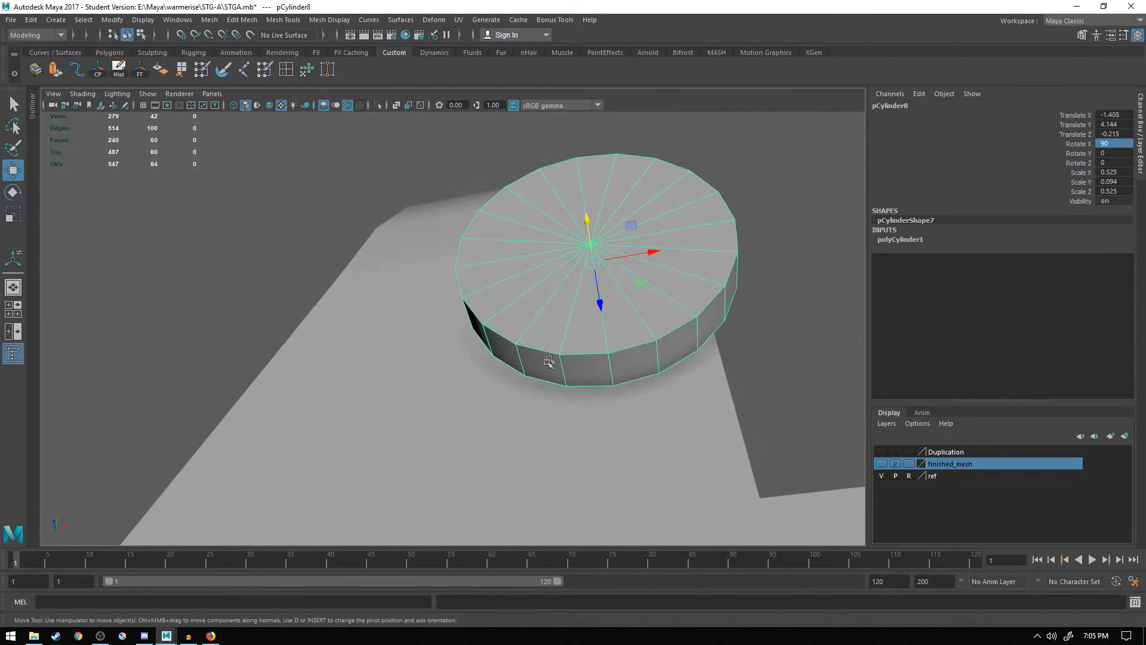
# - Select every second face around the disc's rim, ten faces in total
pyautogui.moveTo(553, 288); pyautogui.dragTo(564, 321, button='right')
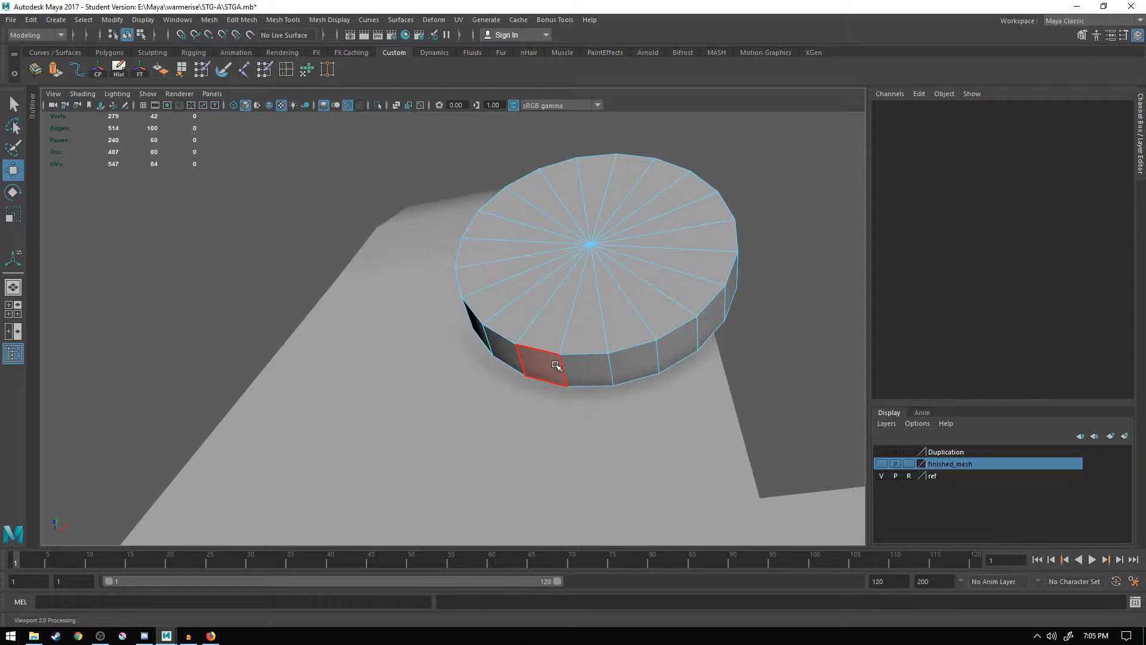
pyautogui.click(554, 365)
pyautogui.keyDown('shift'); pyautogui.click(635, 363); pyautogui.keyUp('shift')
pyautogui.keyDown('alt'); pyautogui.moveTo(666, 372); pyautogui.dragTo(624, 359); pyautogui.keyUp('alt')
pyautogui.keyDown('shift'); pyautogui.click(551, 306); pyautogui.keyUp('shift')
pyautogui.keyDown('alt'); pyautogui.moveTo(588, 243); pyautogui.dragTo(568, 357); pyautogui.keyUp('alt')
pyautogui.keyDown('shift'); pyautogui.click(578, 328); pyautogui.keyUp('shift')
pyautogui.keyDown('shift'); pyautogui.click(560, 230); pyautogui.keyUp('shift')
pyautogui.keyDown('shift'); pyautogui.click(627, 362); pyautogui.keyUp('shift')
pyautogui.keyDown('shift'); pyautogui.click(552, 332); pyautogui.keyUp('shift')
pyautogui.keyDown('alt'); pyautogui.moveTo(487, 354); pyautogui.dragTo(561, 292); pyautogui.keyUp('alt')
pyautogui.keyDown('shift'); pyautogui.click(554, 291); pyautogui.keyUp('shift')
pyautogui.keyDown('shift'); pyautogui.click(533, 332); pyautogui.keyUp('shift')
pyautogui.keyDown('shift'); pyautogui.click(539, 398); pyautogui.keyUp('shift')
pyautogui.keyDown('alt'); pyautogui.moveTo(539, 398); pyautogui.dragTo(573, 387); pyautogui.keyUp('alt')
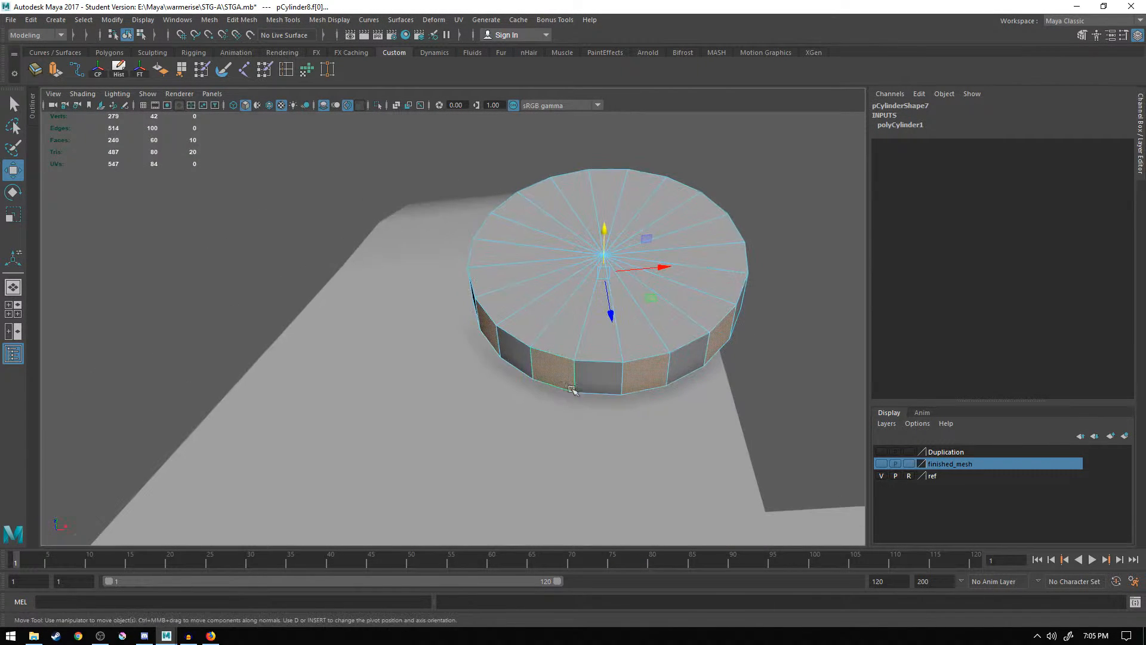
# - Extrude the ten selected rim faces and inset them to a local scale of 0.8
pyautogui.click(55, 69)
pyautogui.keyDown('alt'); pyautogui.moveTo(775, 243); pyautogui.dragTo(624, 314); pyautogui.keyUp('alt')
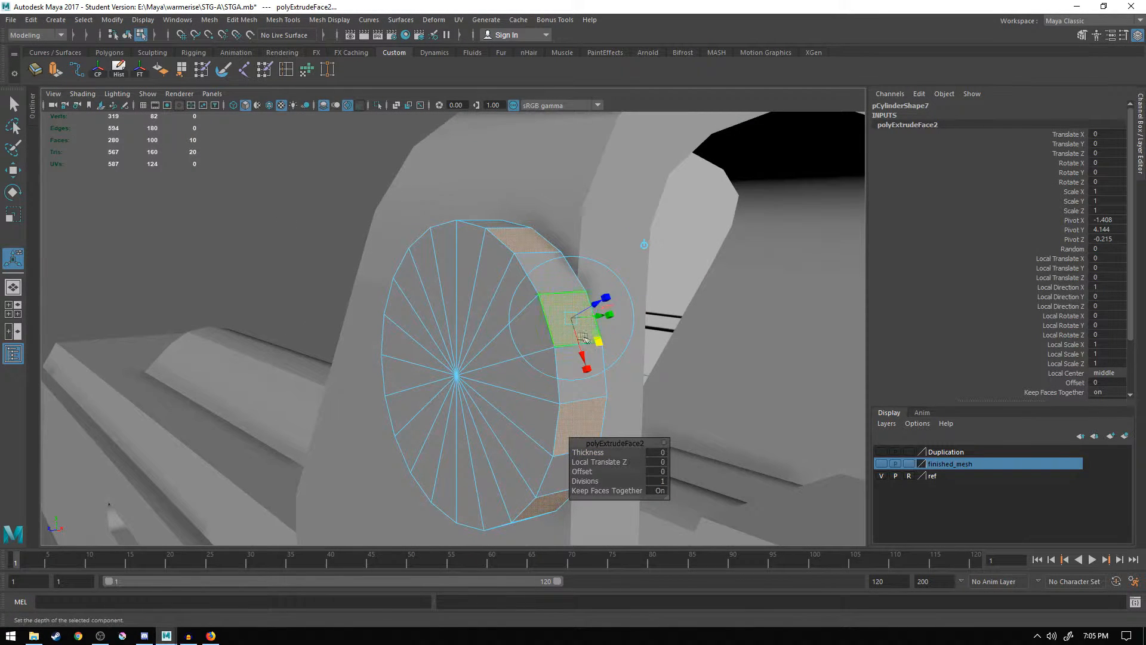
pyautogui.click(647, 246)
pyautogui.scroll(2, 597, 346)
pyautogui.click(558, 315)
pyautogui.keyDown('alt'); pyautogui.moveTo(638, 345); pyautogui.dragTo(583, 346); pyautogui.keyUp('alt')
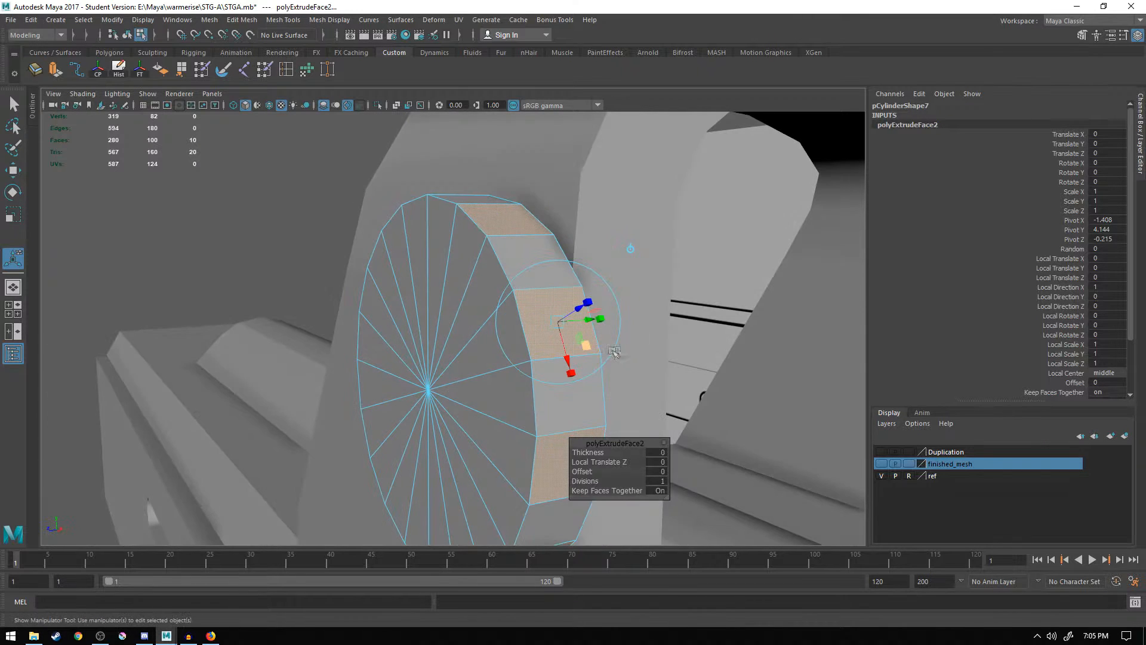
pyautogui.moveTo(589, 349); pyautogui.dragTo(552, 329)
pyautogui.hotkey('ctrl', 'z')
pyautogui.click(601, 319)
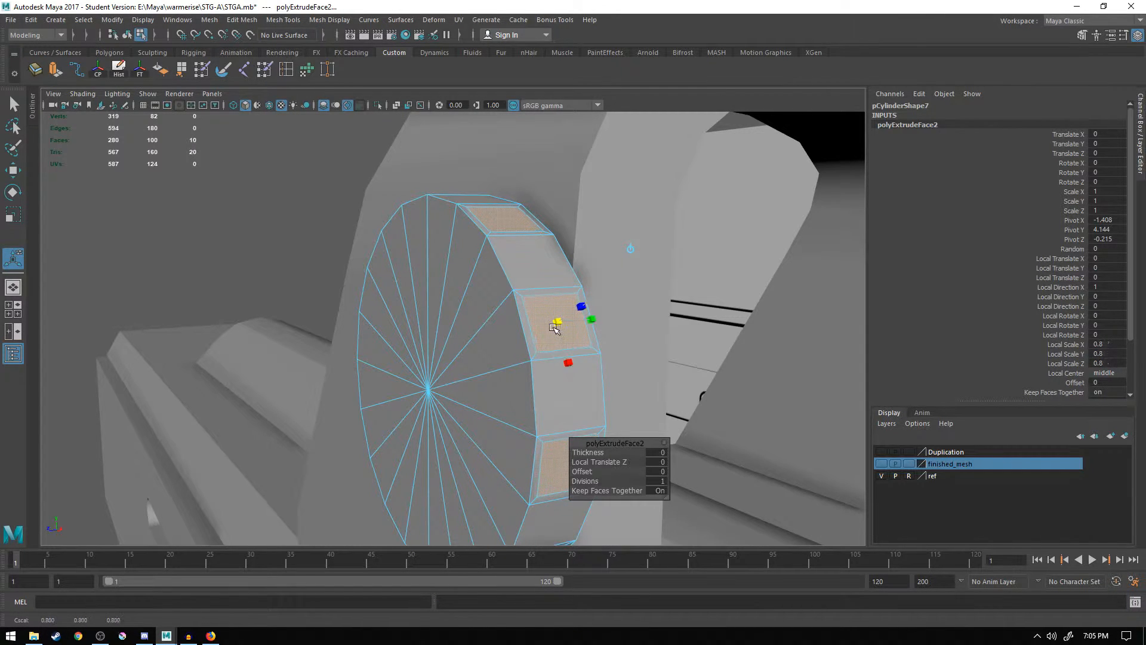
# - Set the extruded rim faces' local scale to 0.917 and pull them outward to a local Z offset of about 0.014
pyautogui.moveTo(555, 327); pyautogui.dragTo(732, 310)
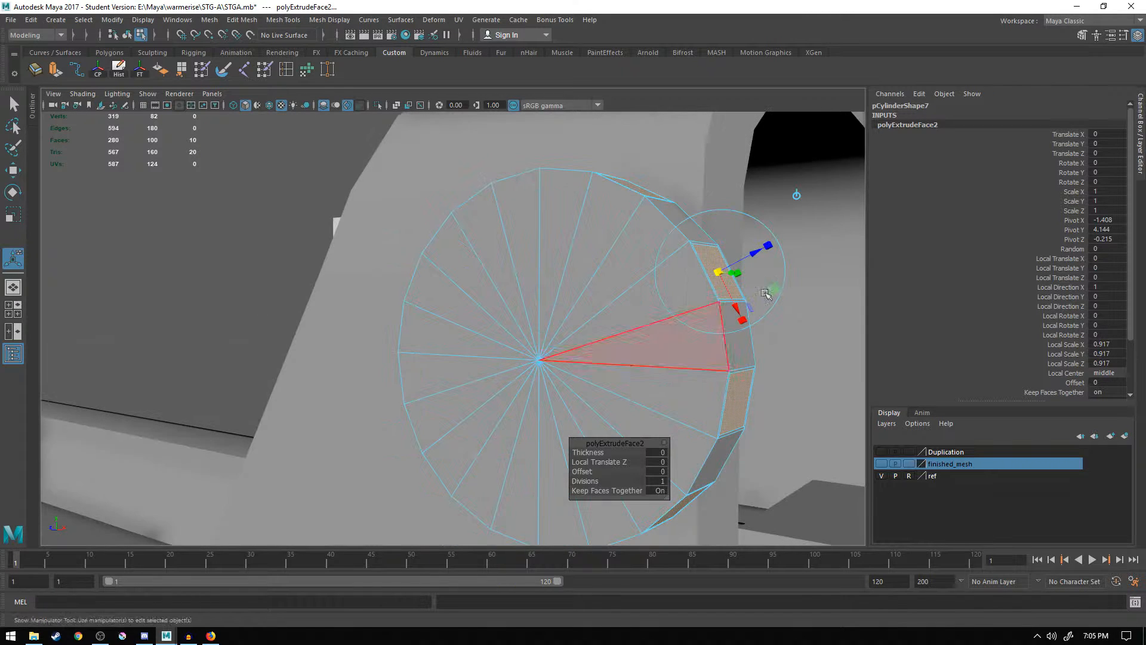
pyautogui.moveTo(757, 258); pyautogui.dragTo(757, 254)
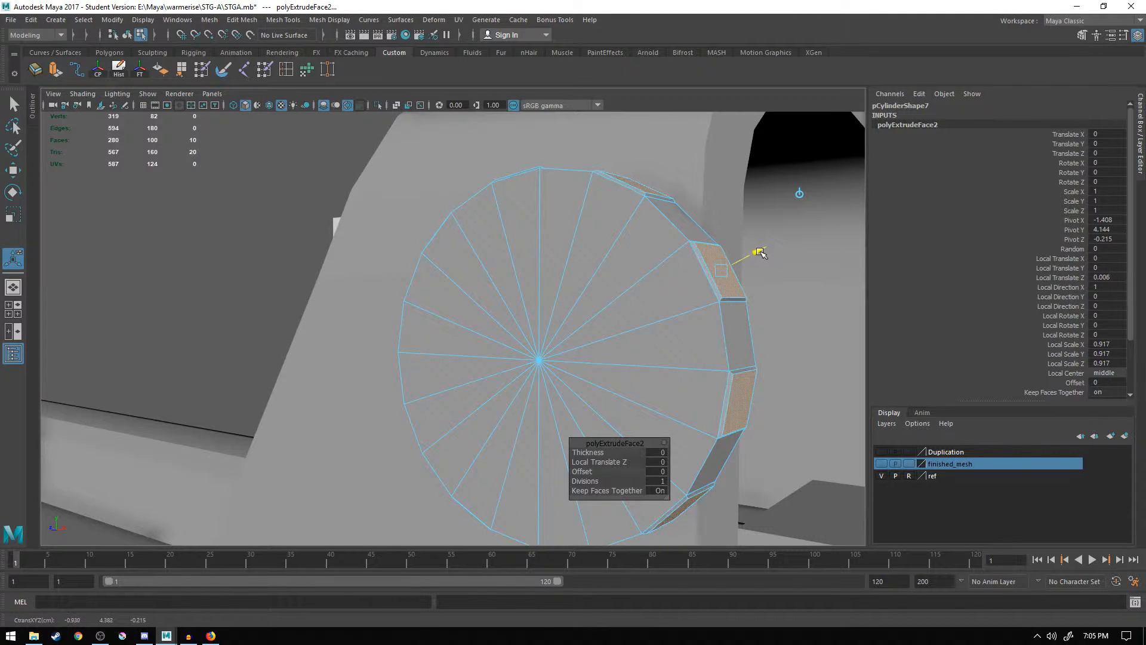
pyautogui.moveTo(759, 251); pyautogui.dragTo(759, 252)
pyautogui.scroll(5, 706, 327)
pyautogui.keyDown('alt'); pyautogui.moveTo(713, 294); pyautogui.dragTo(635, 330, button='middle'); pyautogui.keyUp('alt')
pyautogui.keyDown('alt'); pyautogui.moveTo(635, 330); pyautogui.dragTo(724, 301); pyautogui.keyUp('alt')
pyautogui.keyDown('alt'); pyautogui.moveTo(723, 300); pyautogui.dragTo(615, 332); pyautogui.keyUp('alt')
# - Switch to the browser's EOTech holo sight image results and open the Zombie Stopper picture to examine its side knob
pyautogui.hotkey('alt', 'Tab')
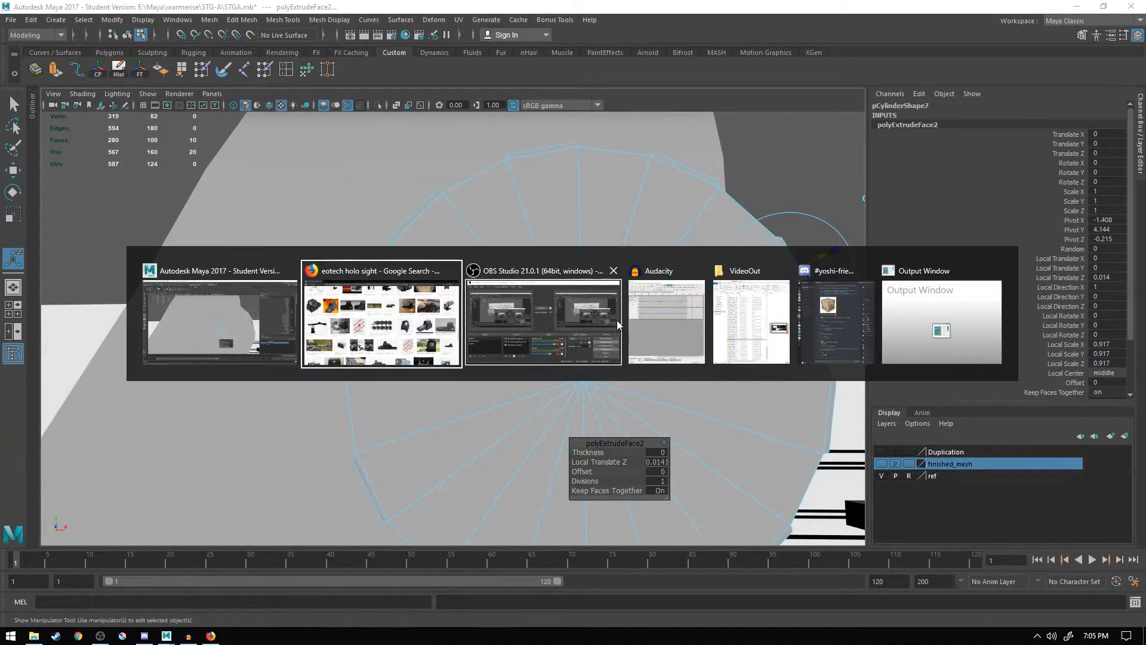
pyautogui.scroll(3, 309, 355)
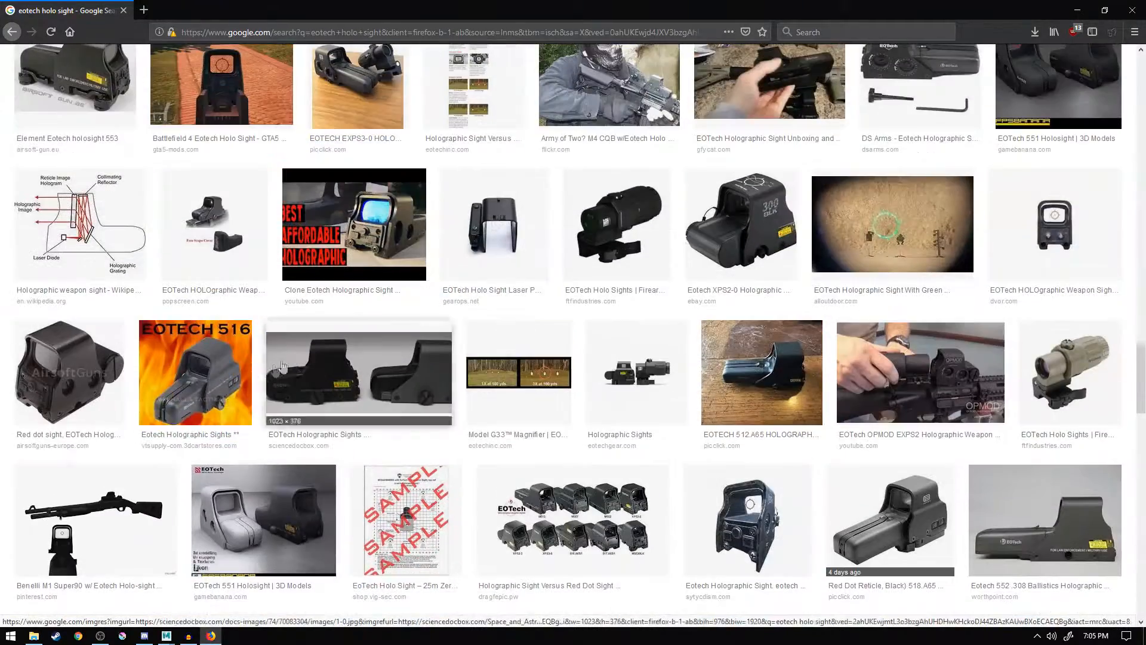
pyautogui.scroll(10, 297, 315)
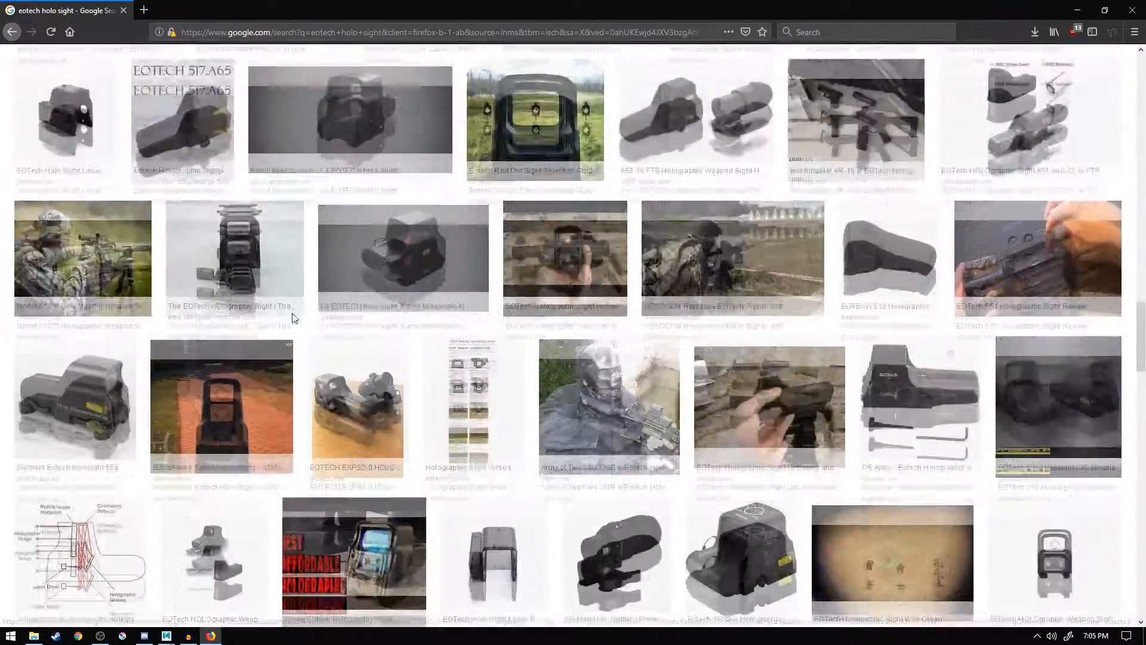
pyautogui.scroll(6, 318, 325)
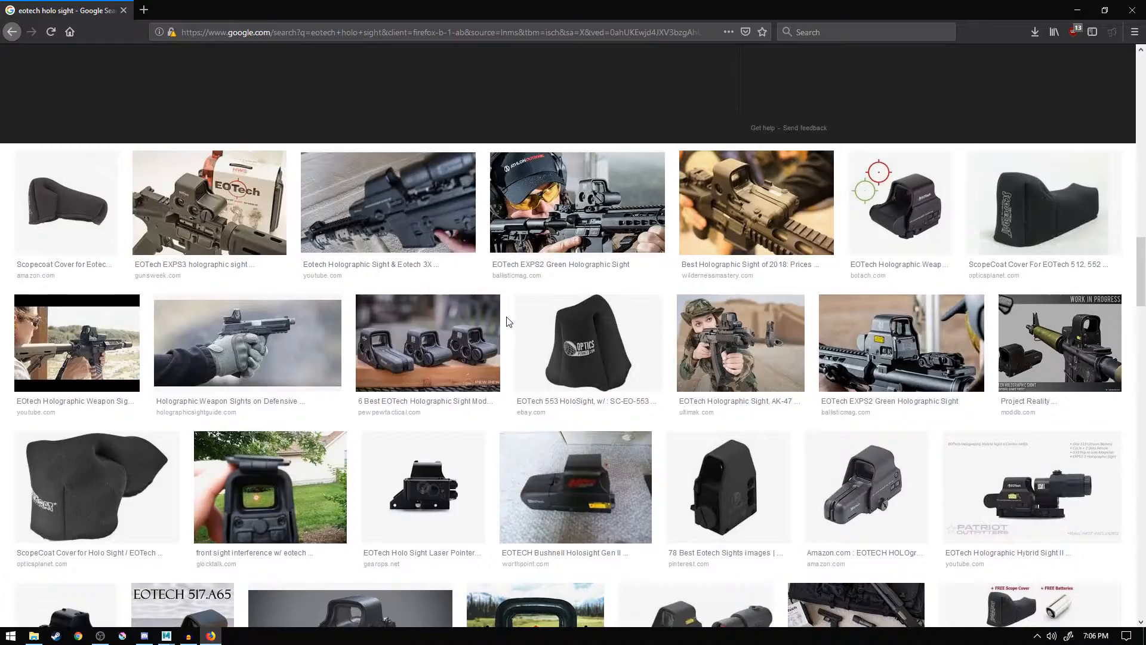
pyautogui.scroll(10, 507, 319)
pyautogui.scroll(2, 508, 323)
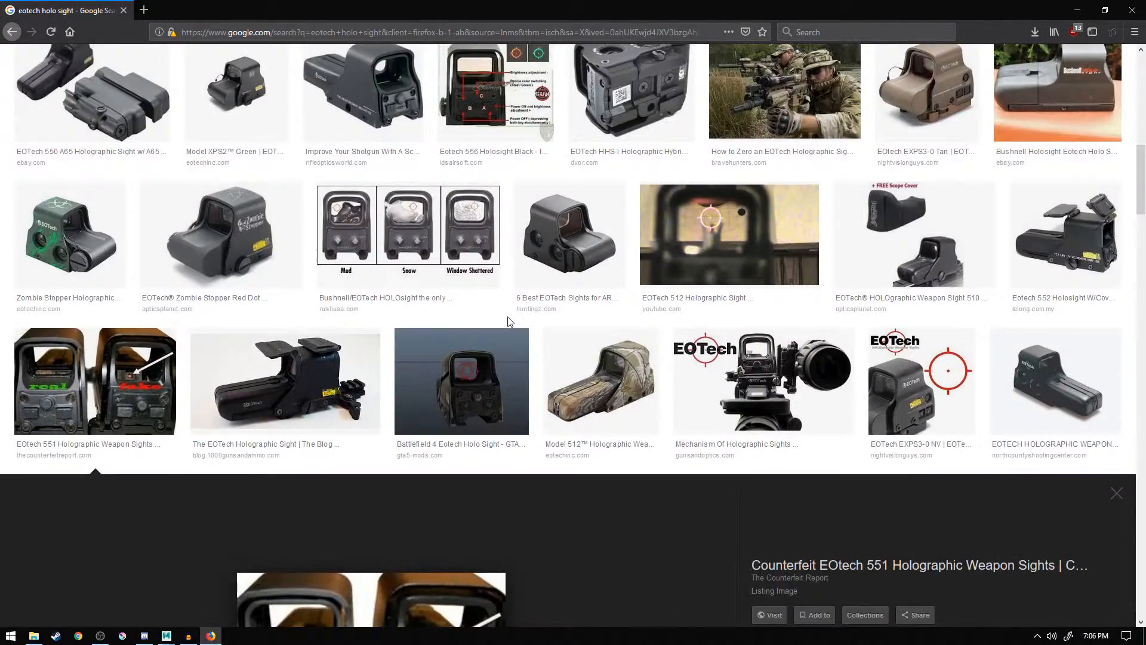
pyautogui.scroll(4, 507, 321)
pyautogui.scroll(-2, 78, 383)
pyautogui.click(78, 384)
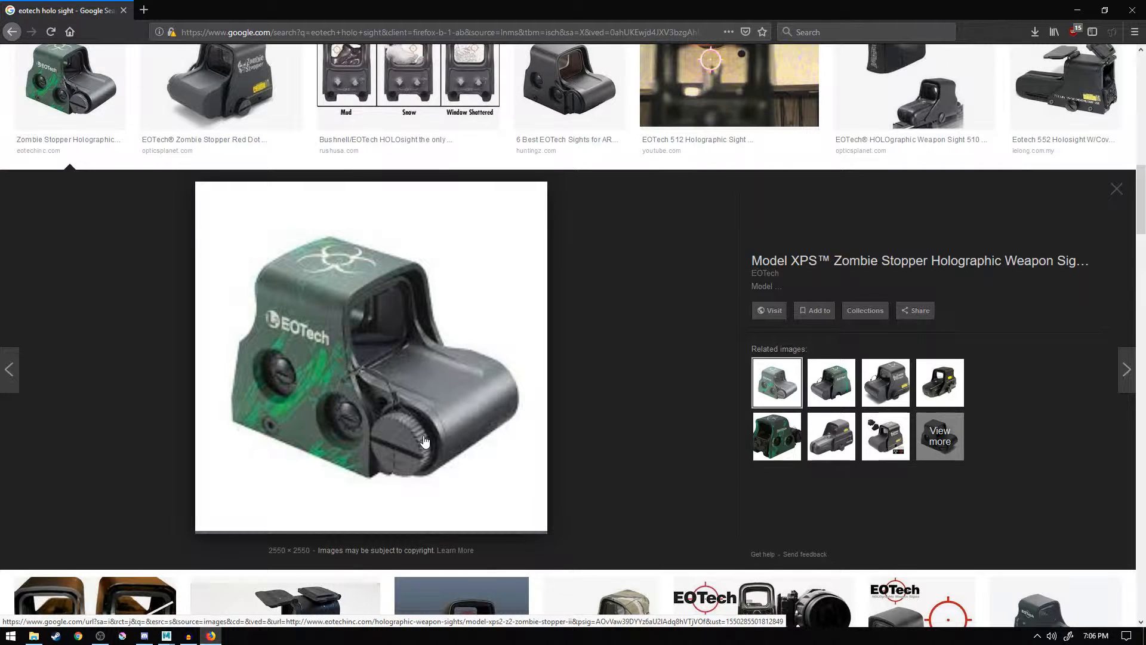
# - Examine the knob shape in the Amazon EOTECH and EOTech Model XPS2 reference pictures, and return to Maya
pyautogui.scroll(7, 425, 441)
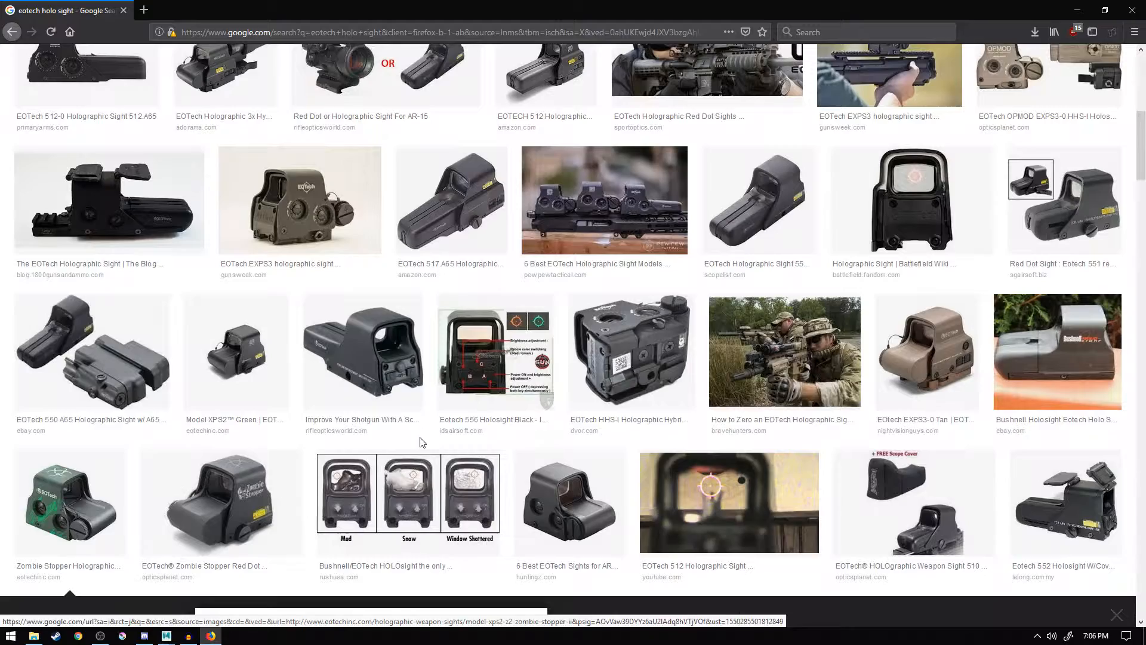
pyautogui.scroll(3, 423, 442)
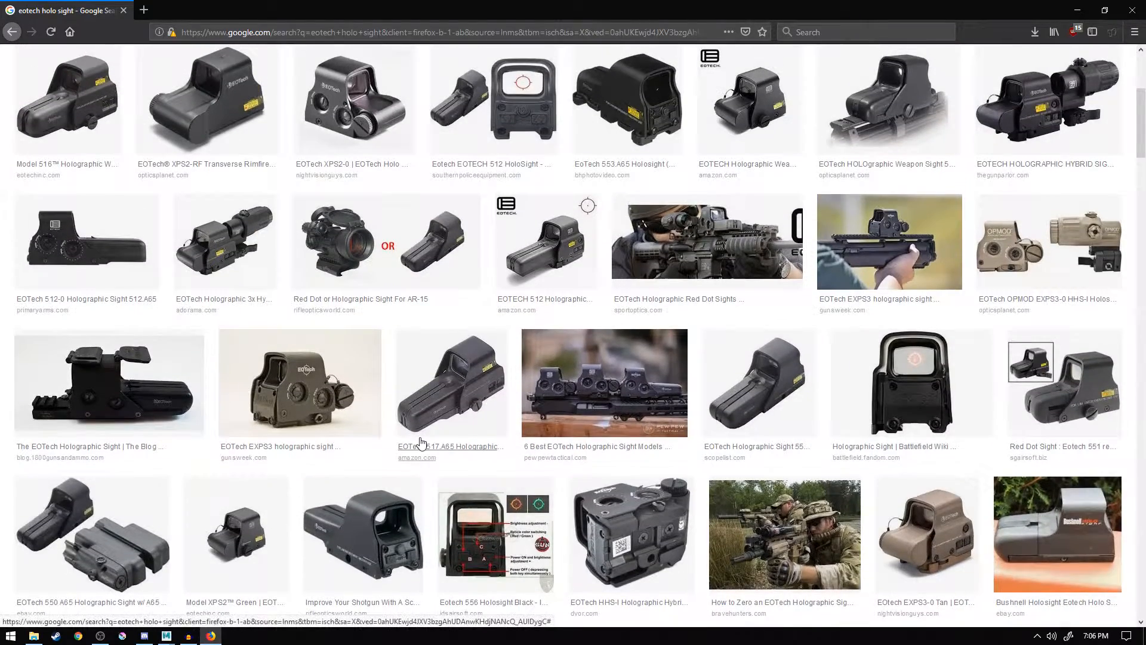
pyautogui.scroll(3, 421, 442)
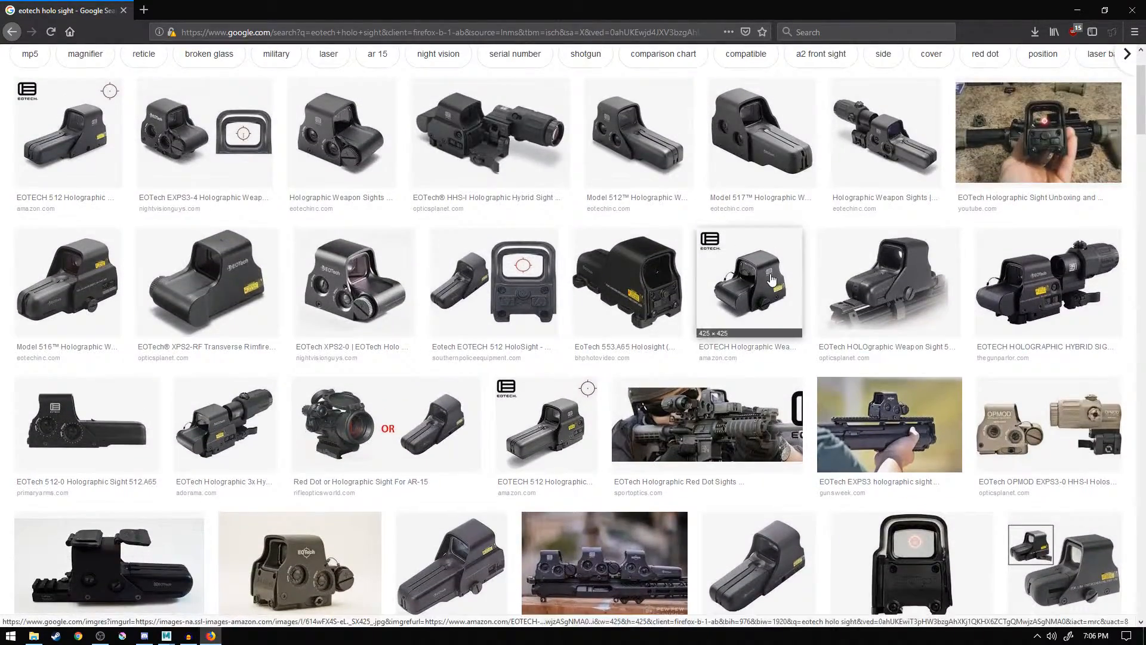
pyautogui.click(708, 335)
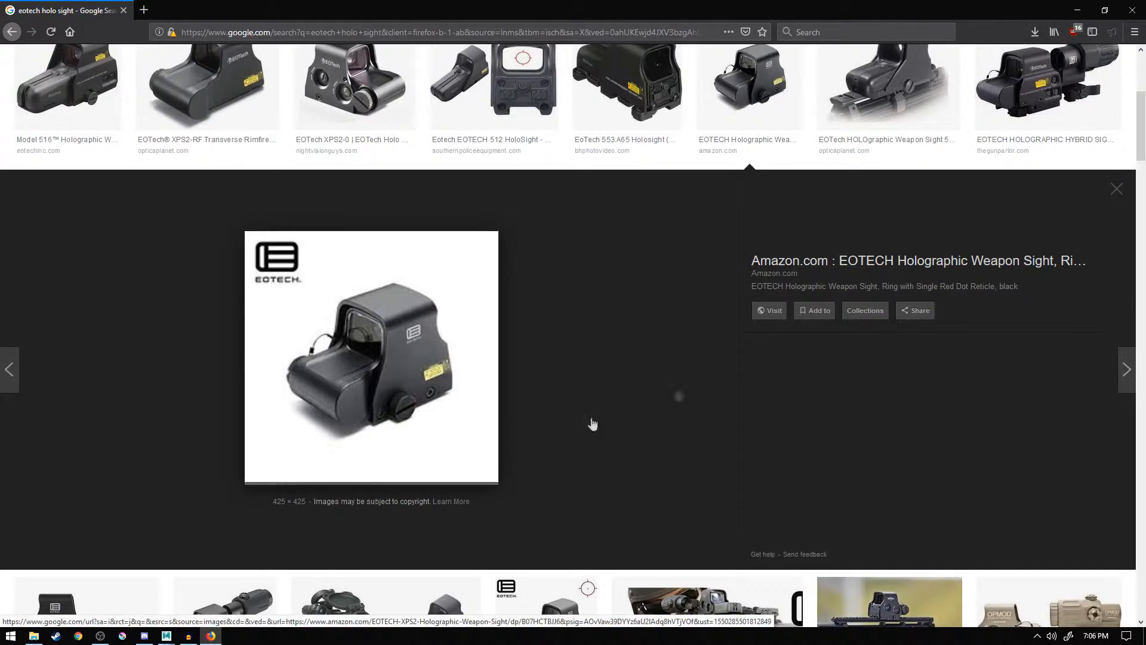
pyautogui.scroll(1, 615, 397)
pyautogui.scroll(3, 630, 383)
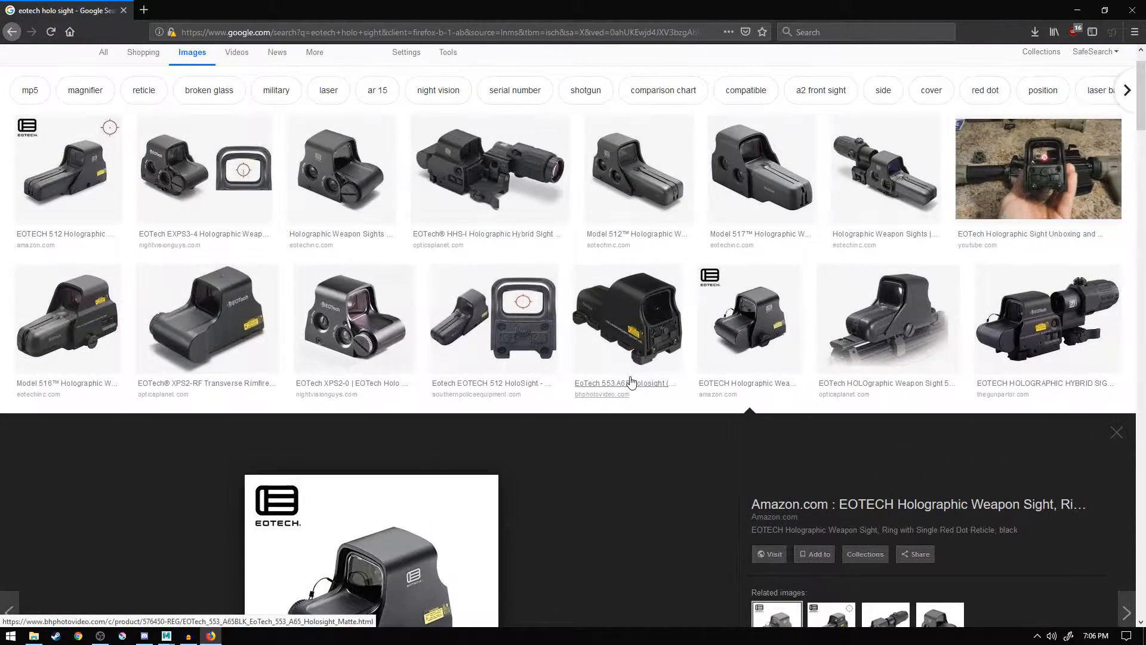
pyautogui.click(349, 199)
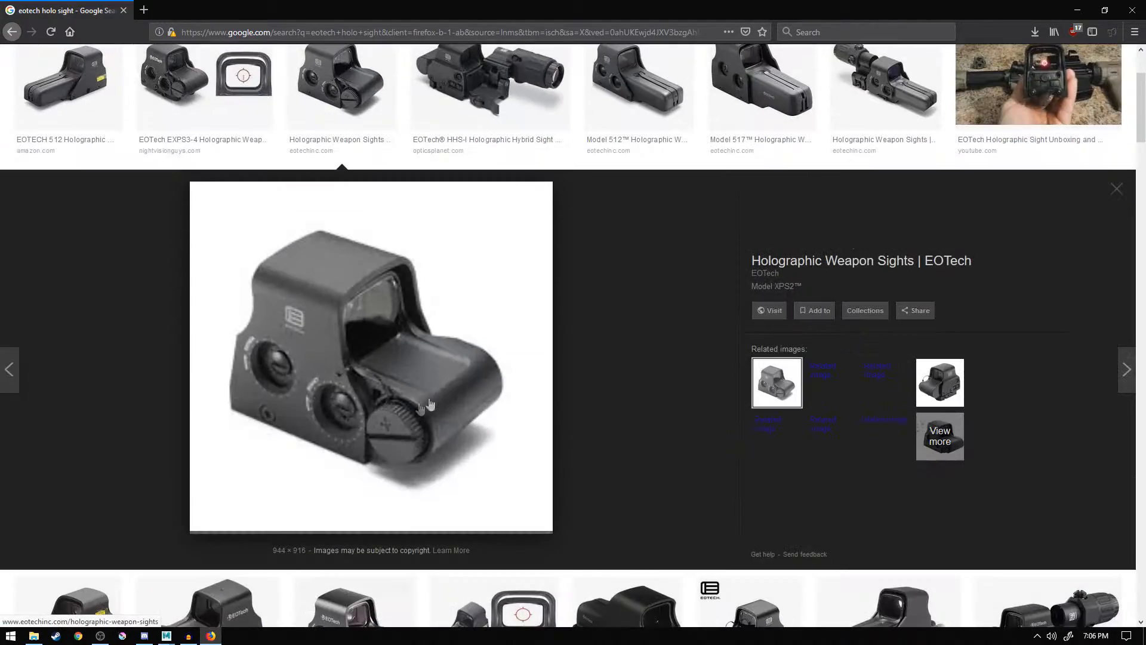
pyautogui.scroll(2, 384, 422)
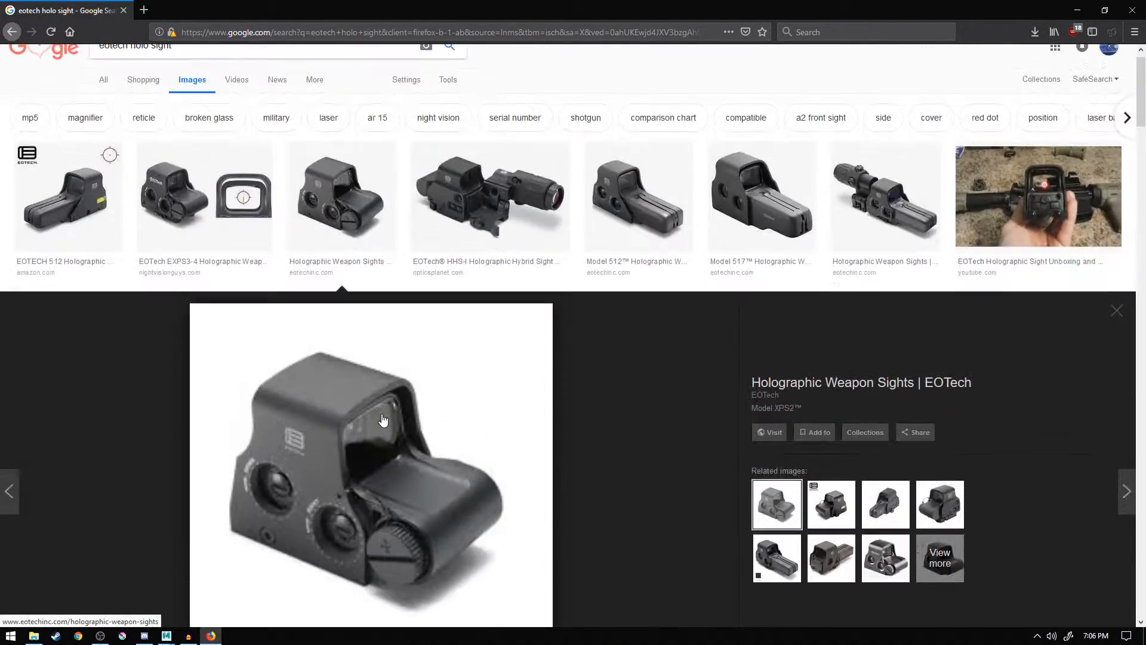
pyautogui.hotkey('alt', 'Tab')
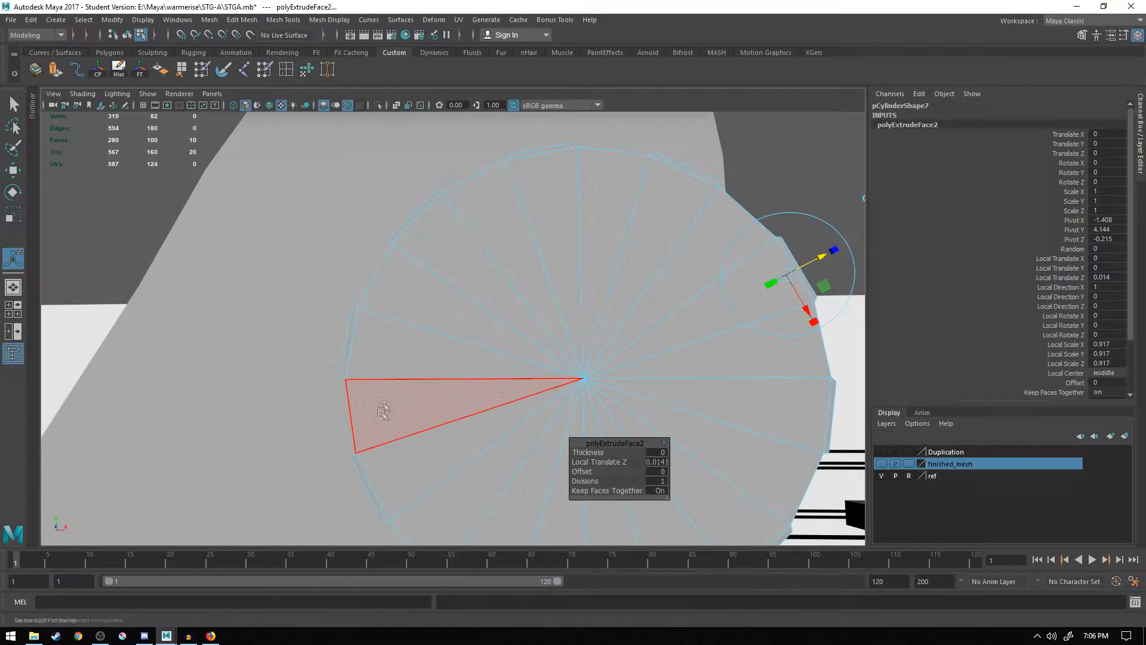
# - Try narrowing the extruded rim faces to a local X scale of 0.145 and adjusting their depth
pyautogui.keyDown('alt'); pyautogui.moveTo(383, 411); pyautogui.dragTo(558, 385); pyautogui.keyUp('alt')
pyautogui.keyDown('alt'); pyautogui.moveTo(526, 436); pyautogui.dragTo(560, 507); pyautogui.keyUp('alt')
pyautogui.moveTo(536, 435); pyautogui.dragTo(555, 398)
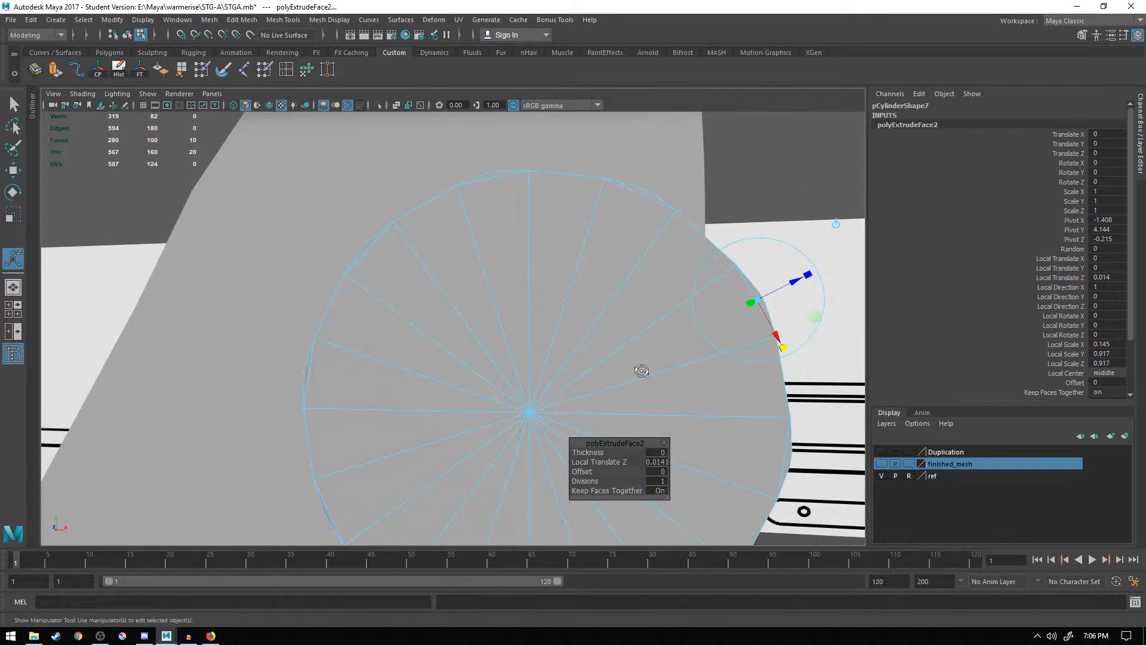
pyautogui.keyDown('alt'); pyautogui.moveTo(641, 370); pyautogui.dragTo(591, 367); pyautogui.keyUp('alt')
pyautogui.moveTo(690, 301); pyautogui.dragTo(705, 294)
pyautogui.keyDown('alt'); pyautogui.moveTo(576, 341); pyautogui.dragTo(629, 330); pyautogui.keyUp('alt')
pyautogui.scroll(-3, 631, 335)
pyautogui.hotkey('ctrl', 'z')
pyautogui.keyDown('alt'); pyautogui.moveTo(705, 326); pyautogui.dragTo(599, 333); pyautogui.keyUp('alt')
pyautogui.hotkey('ctrl', 'z')
pyautogui.hotkey('ctrl', 'z')
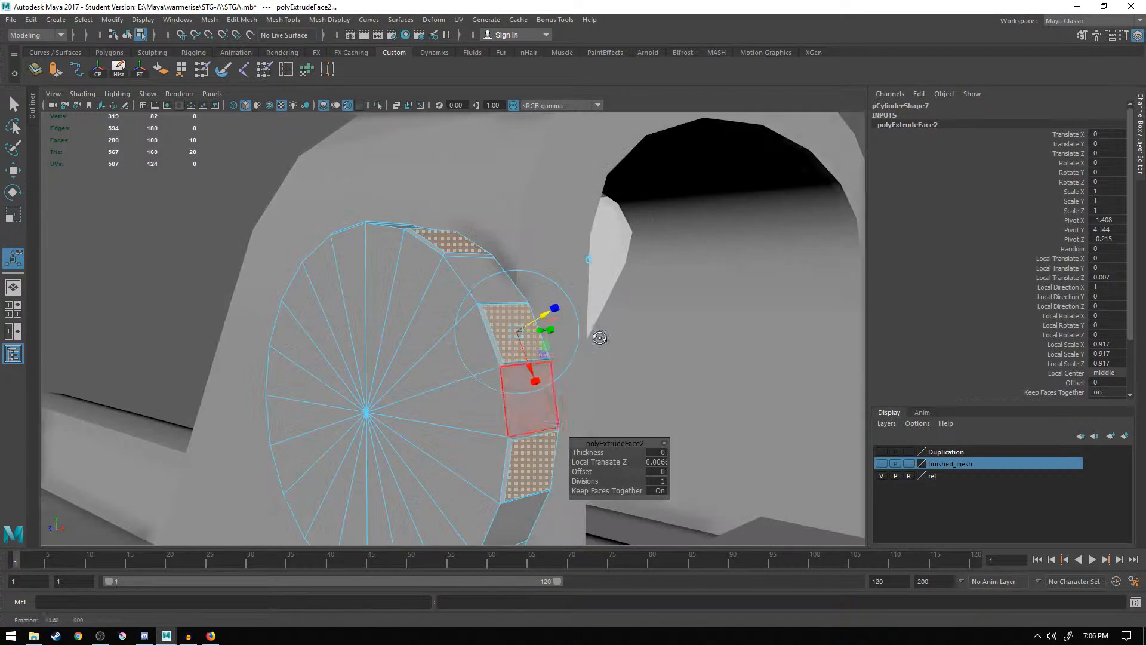
# - Narrow the extruded rim faces to a local X scale of 0.246 and pull them slightly outward
pyautogui.moveTo(538, 388); pyautogui.dragTo(522, 352)
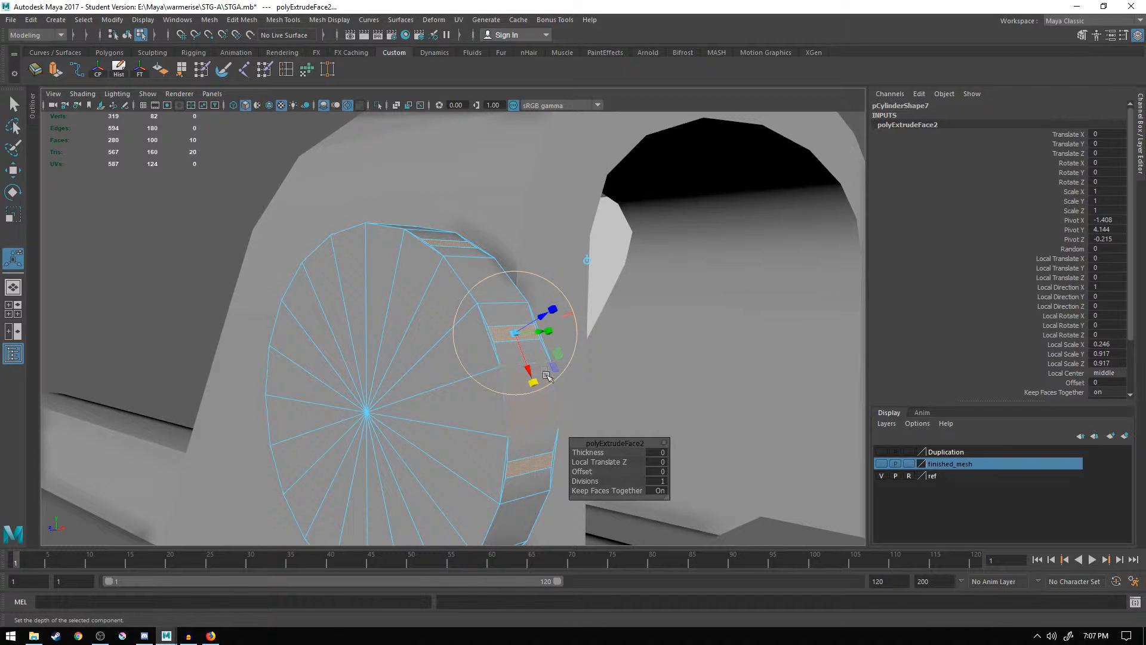
pyautogui.moveTo(544, 315); pyautogui.dragTo(550, 313)
pyautogui.keyDown('alt'); pyautogui.moveTo(440, 324); pyautogui.dragTo(588, 339); pyautogui.keyUp('alt')
# - Select the flat faces between the raised ribs around the disc's rim
pyautogui.click(498, 326)
pyautogui.keyDown('alt'); pyautogui.moveTo(497, 326); pyautogui.dragTo(523, 365); pyautogui.keyUp('alt')
pyautogui.keyDown('shift'); pyautogui.click(552, 327); pyautogui.keyUp('shift')
pyautogui.keyDown('alt'); pyautogui.moveTo(552, 328); pyautogui.dragTo(527, 340); pyautogui.keyUp('alt')
pyautogui.keyDown('shift'); pyautogui.click(533, 334); pyautogui.keyUp('shift')
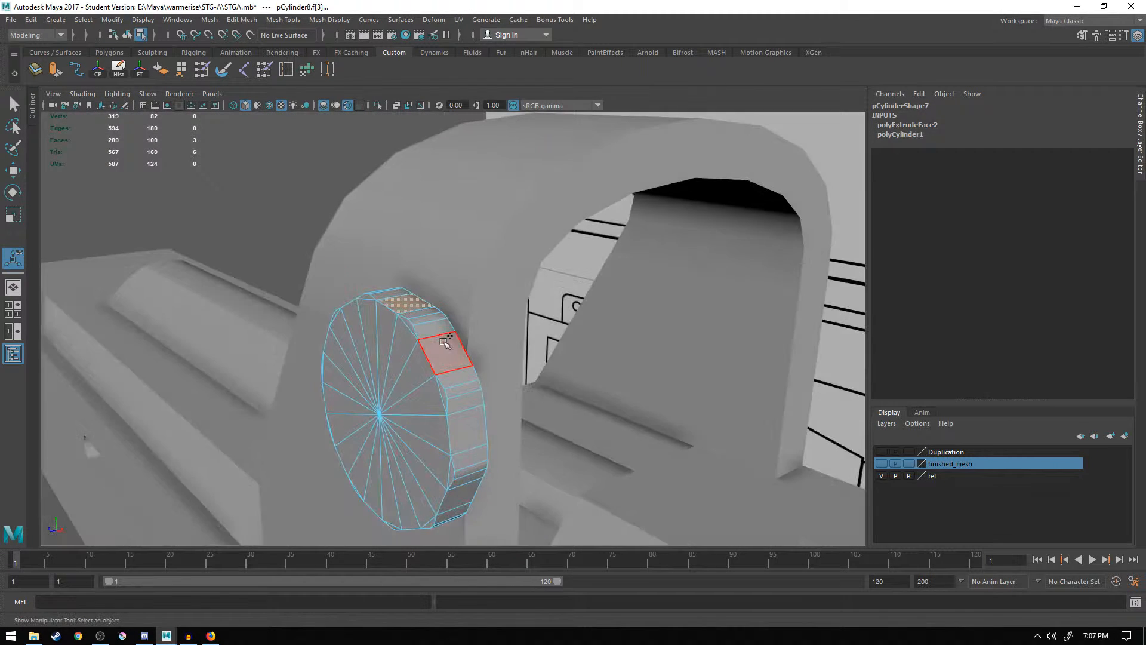
pyautogui.keyDown('shift'); pyautogui.click(455, 339); pyautogui.keyUp('shift')
pyautogui.keyDown('alt'); pyautogui.moveTo(478, 379); pyautogui.dragTo(501, 345); pyautogui.keyUp('alt')
pyautogui.keyDown('shift'); pyautogui.click(506, 276); pyautogui.keyUp('shift')
pyautogui.keyDown('shift'); pyautogui.click(498, 347); pyautogui.keyUp('shift')
pyautogui.keyDown('alt'); pyautogui.moveTo(486, 388); pyautogui.dragTo(601, 327); pyautogui.keyUp('alt')
pyautogui.keyDown('shift'); pyautogui.click(601, 302); pyautogui.keyUp('shift')
pyautogui.keyDown('shift'); pyautogui.click(523, 299); pyautogui.keyUp('shift')
pyautogui.keyDown('shift'); pyautogui.click(441, 272); pyautogui.keyUp('shift')
pyautogui.keyDown('shift'); pyautogui.click(451, 275); pyautogui.keyUp('shift')
pyautogui.keyDown('alt'); pyautogui.moveTo(442, 269); pyautogui.dragTo(573, 337); pyautogui.keyUp('alt')
# - Extrude the selected rim faces and shrink them to a local scale of X 0.248 and Y 0.925
pyautogui.hotkey('ctrl', 'e')
pyautogui.keyDown('alt'); pyautogui.moveTo(520, 348); pyautogui.dragTo(439, 391); pyautogui.keyUp('alt')
pyautogui.scroll(3, 438, 394)
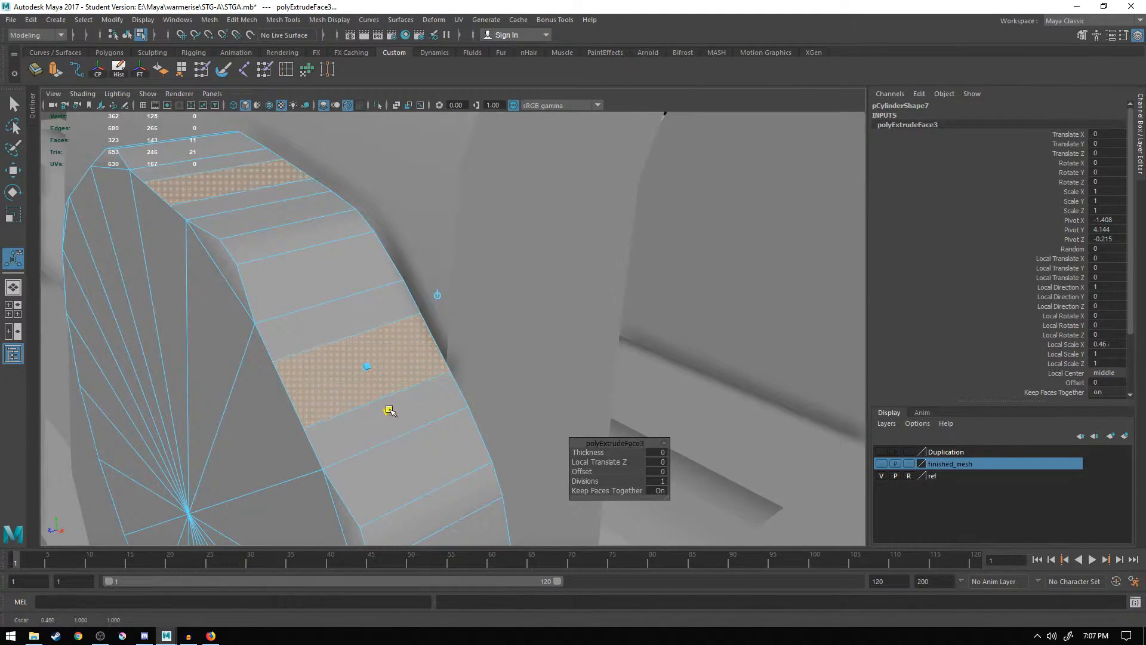
pyautogui.keyDown('alt'); pyautogui.moveTo(365, 391); pyautogui.dragTo(294, 391); pyautogui.keyUp('alt')
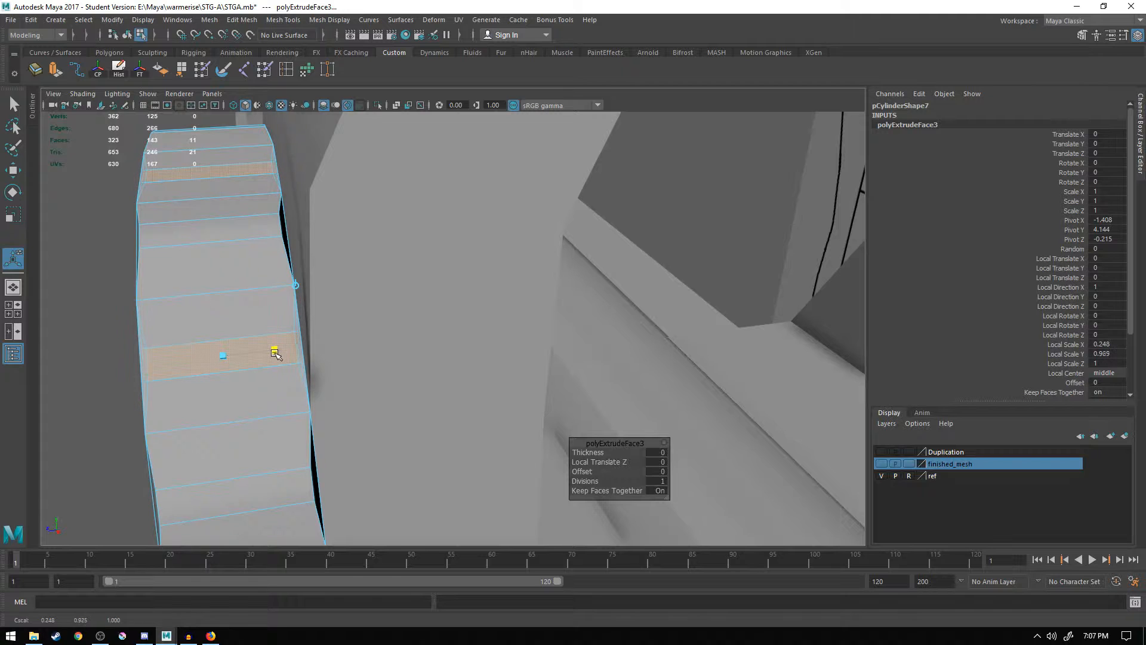
pyautogui.keyDown('alt'); pyautogui.moveTo(274, 353); pyautogui.dragTo(314, 380); pyautogui.keyUp('alt')
pyautogui.keyDown('alt'); pyautogui.moveTo(678, 276); pyautogui.dragTo(677, 321); pyautogui.keyUp('alt')
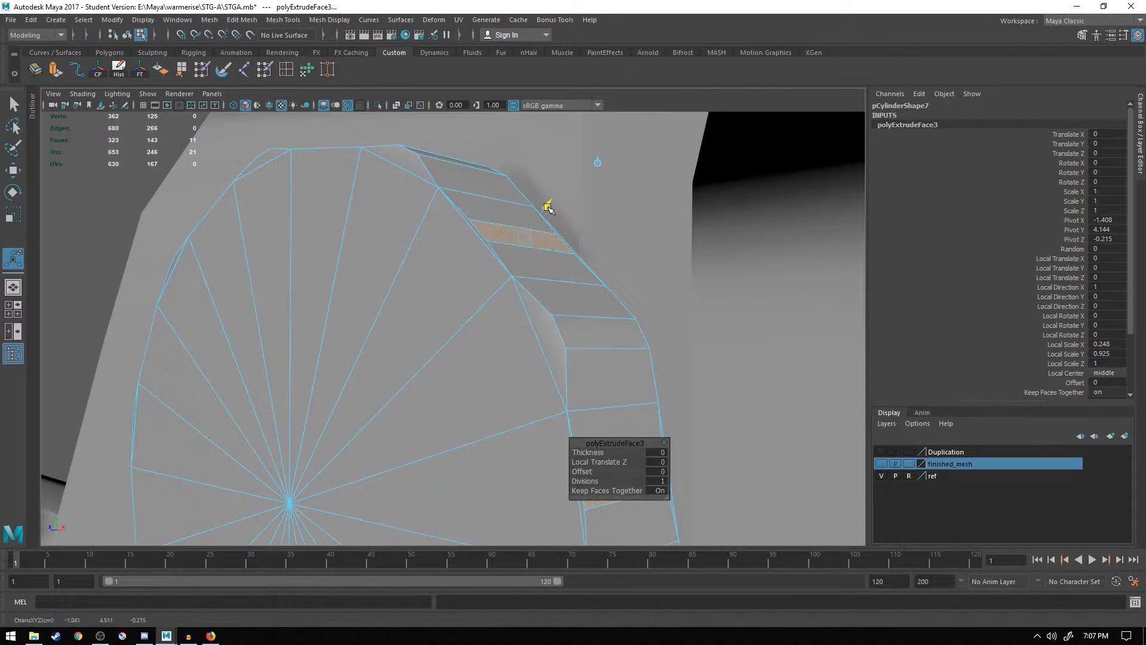
# - Pull the newly extruded rim faces outward to a local Z offset of about 0.023
pyautogui.moveTo(554, 204); pyautogui.dragTo(565, 198)
pyautogui.keyDown('alt'); pyautogui.moveTo(436, 211); pyautogui.dragTo(564, 231); pyautogui.keyUp('alt')
pyautogui.scroll(-5, 609, 250)
pyautogui.keyDown('alt'); pyautogui.moveTo(639, 302); pyautogui.dragTo(621, 229, button='middle'); pyautogui.keyUp('alt')
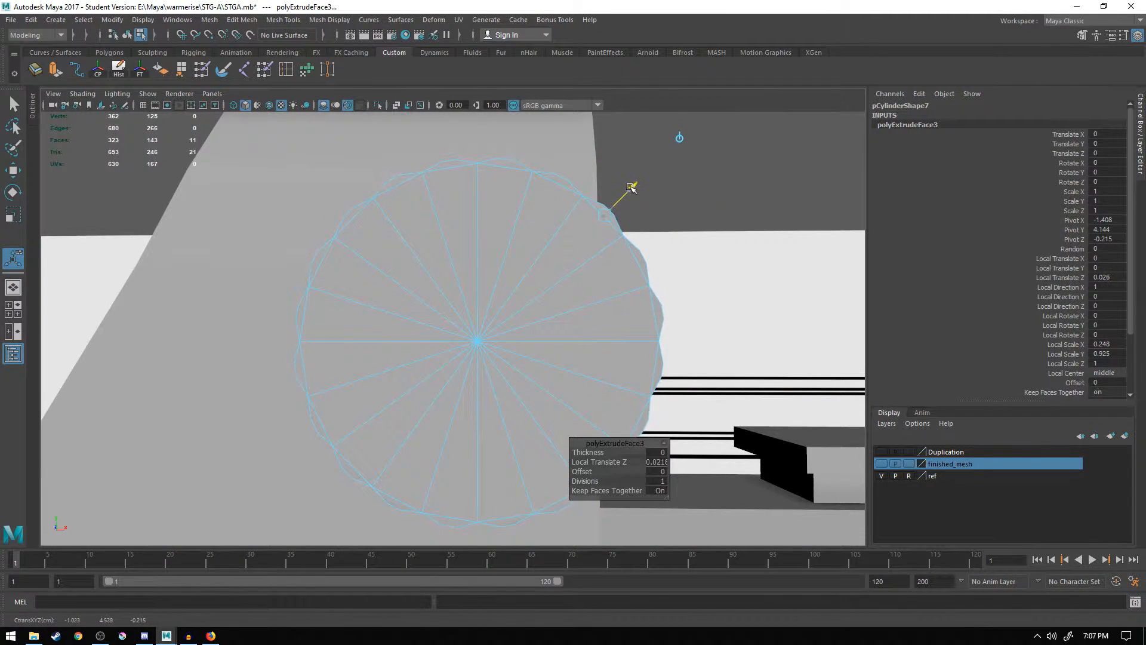
pyautogui.moveTo(629, 188); pyautogui.dragTo(633, 184)
pyautogui.keyDown('alt'); pyautogui.moveTo(631, 187); pyautogui.dragTo(518, 226); pyautogui.keyUp('alt')
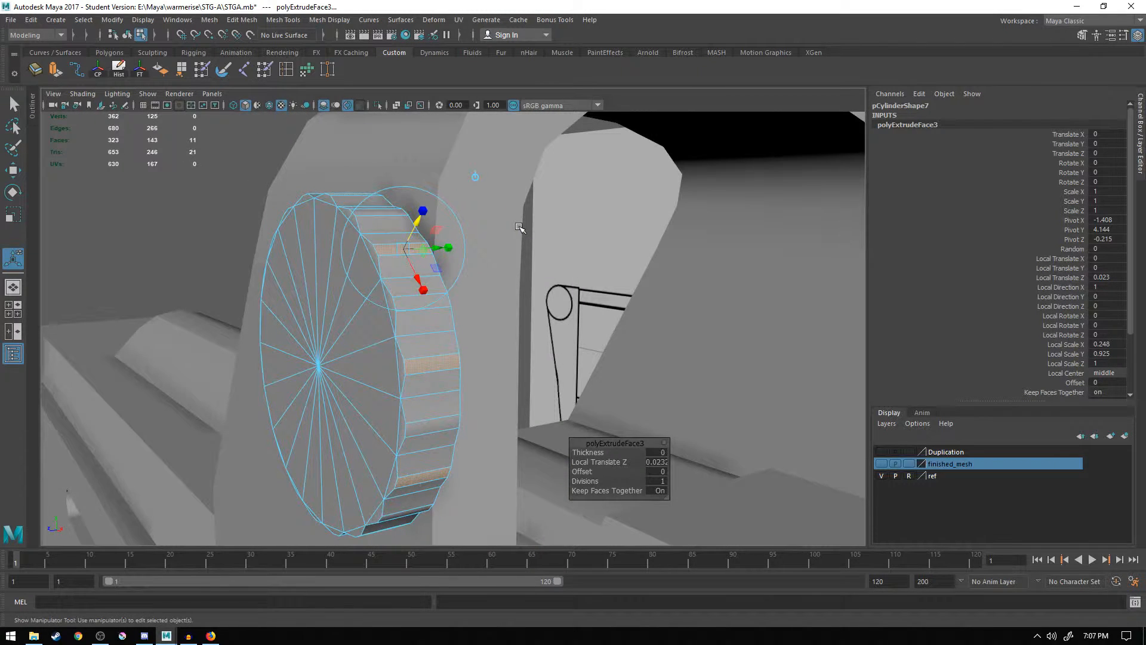
pyautogui.moveTo(418, 280); pyautogui.dragTo(778, 324)
pyautogui.hotkey('ctrl', 'z')
# - Return to object mode, isolate the knob disc to inspect its back rim, and change the component selection mode
pyautogui.moveTo(483, 289); pyautogui.dragTo(537, 271, button='right')
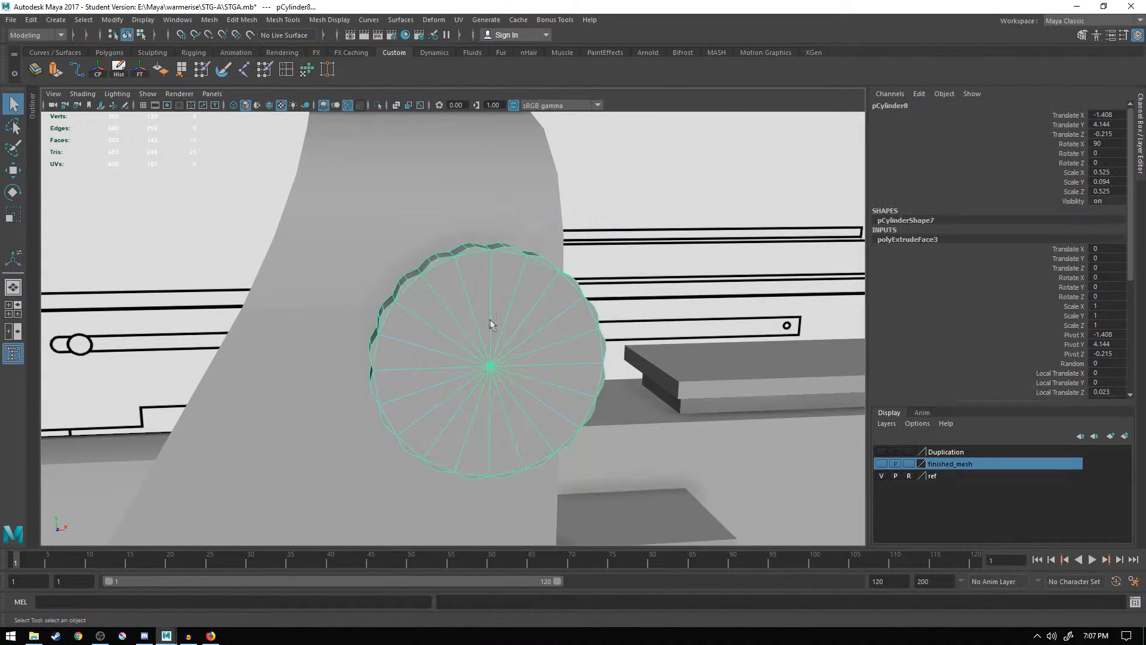
pyautogui.click(494, 325)
pyautogui.keyDown('alt'); pyautogui.moveTo(509, 345); pyautogui.dragTo(773, 318); pyautogui.keyUp('alt')
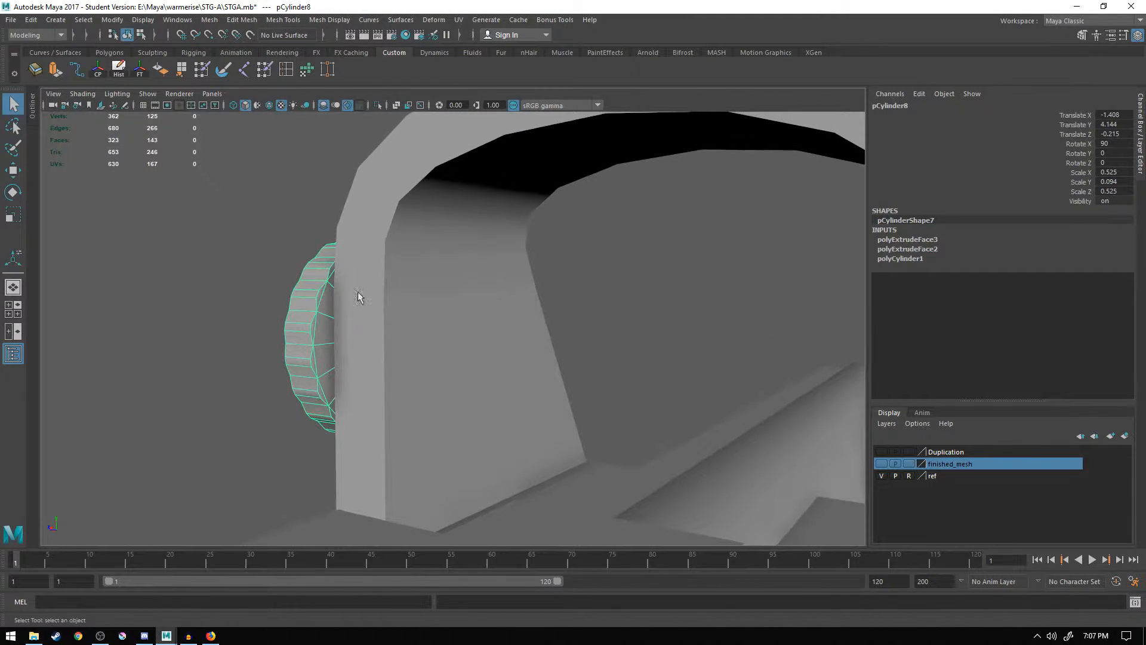
pyautogui.click(378, 107)
pyautogui.keyDown('alt'); pyautogui.moveTo(484, 274); pyautogui.dragTo(441, 322); pyautogui.keyUp('alt')
pyautogui.scroll(4, 441, 321)
pyautogui.keyDown('alt'); pyautogui.moveTo(343, 292); pyautogui.dragTo(400, 314, button='middle'); pyautogui.keyUp('alt')
pyautogui.keyDown('alt'); pyautogui.moveTo(400, 315); pyautogui.dragTo(459, 298); pyautogui.keyUp('alt')
pyautogui.rightClick(470, 289)
pyautogui.moveTo(470, 286); pyautogui.dragTo(482, 304, button='right')
pyautogui.keyDown('alt'); pyautogui.moveTo(542, 209); pyautogui.dragTo(604, 220); pyautogui.keyUp('alt')
# - Undo the second rim extrusion and the latest additions to the face selection
pyautogui.hotkey('ctrl', 'z')
pyautogui.hotkey('ctrl', 'z')
pyautogui.hotkey('ctrl', 'z')
pyautogui.hotkey('ctrl', 'z')
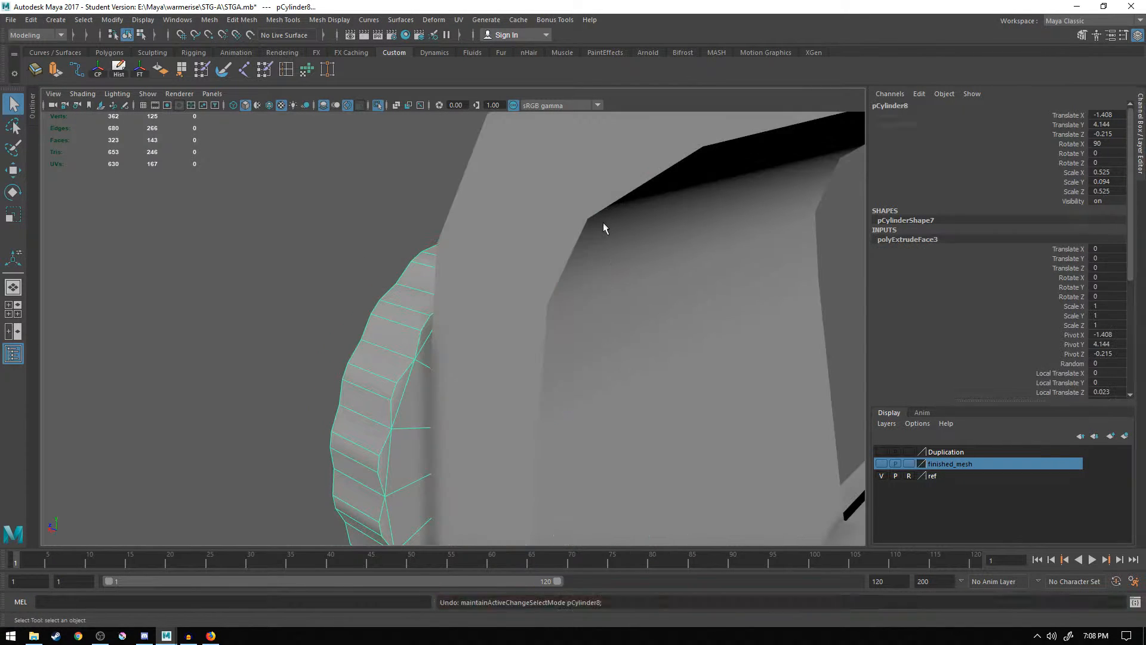
pyautogui.hotkey('ctrl', 'z')
pyautogui.hotkey('ctrl', 'z')
pyautogui.hotkey('ctrl', 'z')
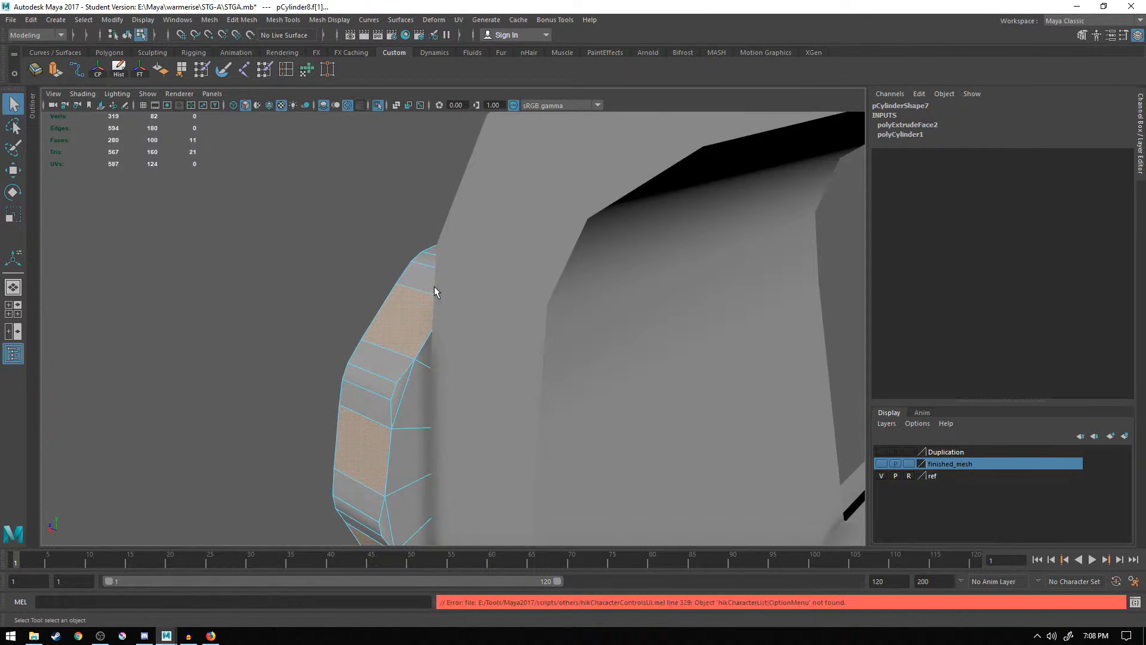
pyautogui.hotkey('ctrl', 'z')
# - Isolate the knob disc in the viewport and switch to face selection
pyautogui.keyDown('alt'); pyautogui.moveTo(430, 287); pyautogui.dragTo(476, 160); pyautogui.keyUp('alt')
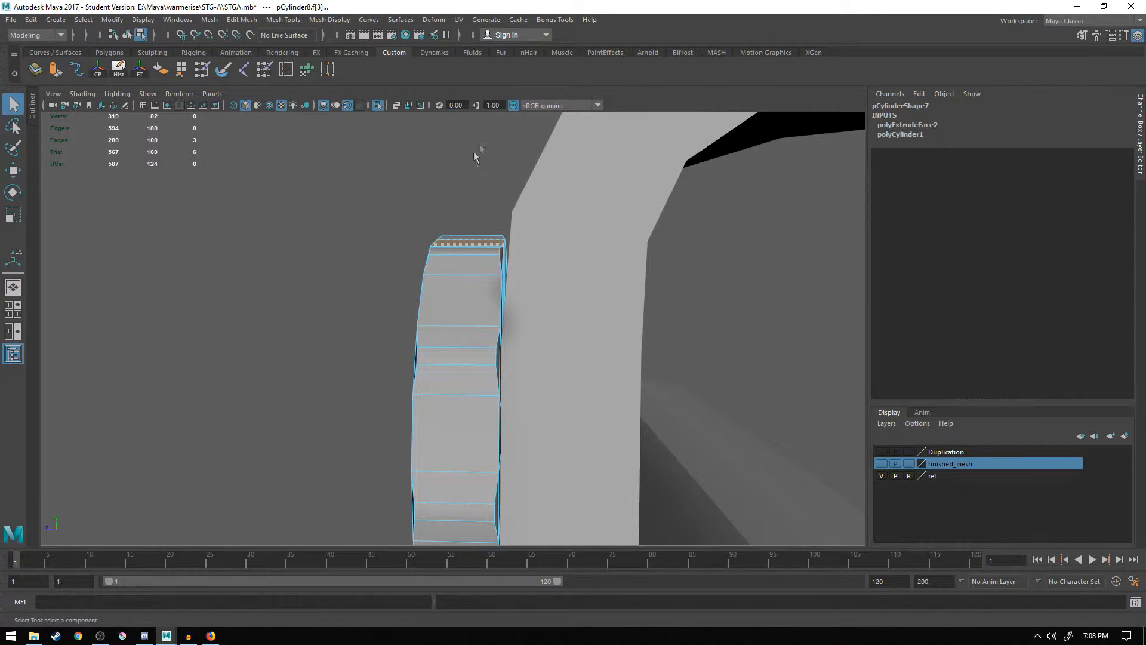
pyautogui.press('F8')
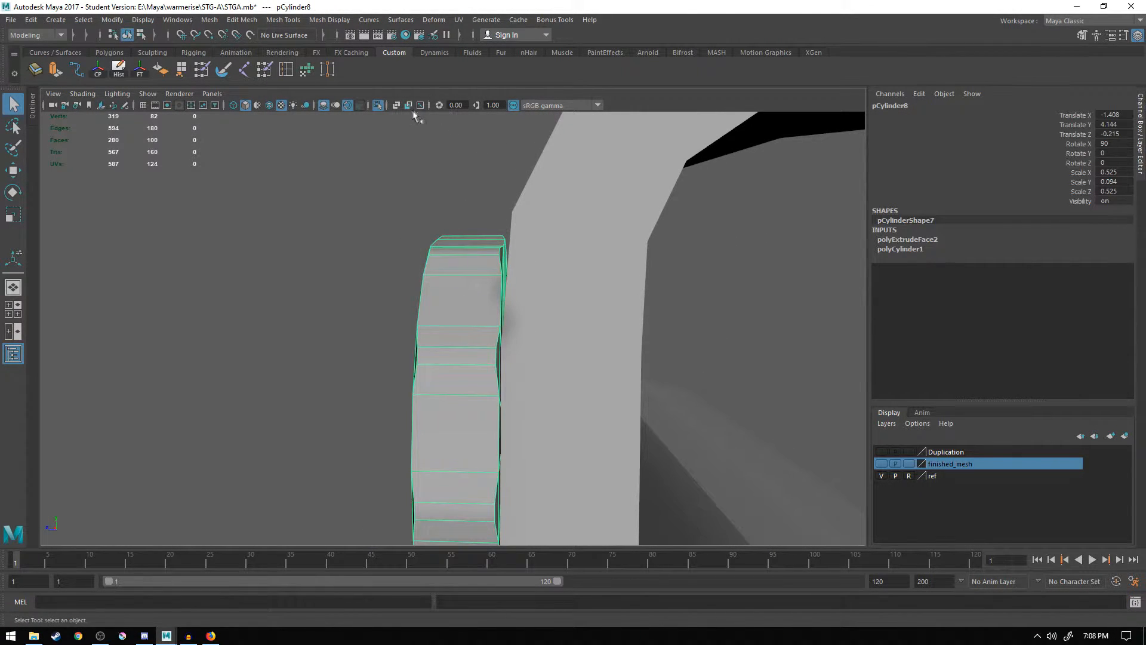
pyautogui.click(377, 106)
pyautogui.keyDown('alt'); pyautogui.moveTo(430, 239); pyautogui.dragTo(469, 272); pyautogui.keyUp('alt')
pyautogui.moveTo(470, 272); pyautogui.dragTo(502, 258, button='right')
pyautogui.keyDown('alt'); pyautogui.moveTo(454, 283); pyautogui.dragTo(563, 305); pyautogui.keyUp('alt')
# - Select all ten flat faces between the raised ribs around the isolated disc's rim
pyautogui.keyDown('alt'); pyautogui.moveTo(382, 283); pyautogui.dragTo(533, 277); pyautogui.keyUp('alt')
pyautogui.keyDown('shift'); pyautogui.click(399, 284); pyautogui.keyUp('shift')
pyautogui.keyDown('alt'); pyautogui.moveTo(534, 277); pyautogui.dragTo(547, 263, button='middle'); pyautogui.keyUp('alt')
pyautogui.keyDown('shift'); pyautogui.click(462, 316); pyautogui.keyUp('shift')
pyautogui.keyDown('alt'); pyautogui.moveTo(490, 320); pyautogui.dragTo(530, 283); pyautogui.keyUp('alt')
pyautogui.keyDown('shift'); pyautogui.click(476, 251); pyautogui.keyUp('shift')
pyautogui.keyDown('shift'); pyautogui.click(500, 366); pyautogui.keyUp('shift')
pyautogui.keyDown('alt'); pyautogui.moveTo(586, 415); pyautogui.dragTo(466, 251); pyautogui.keyUp('alt')
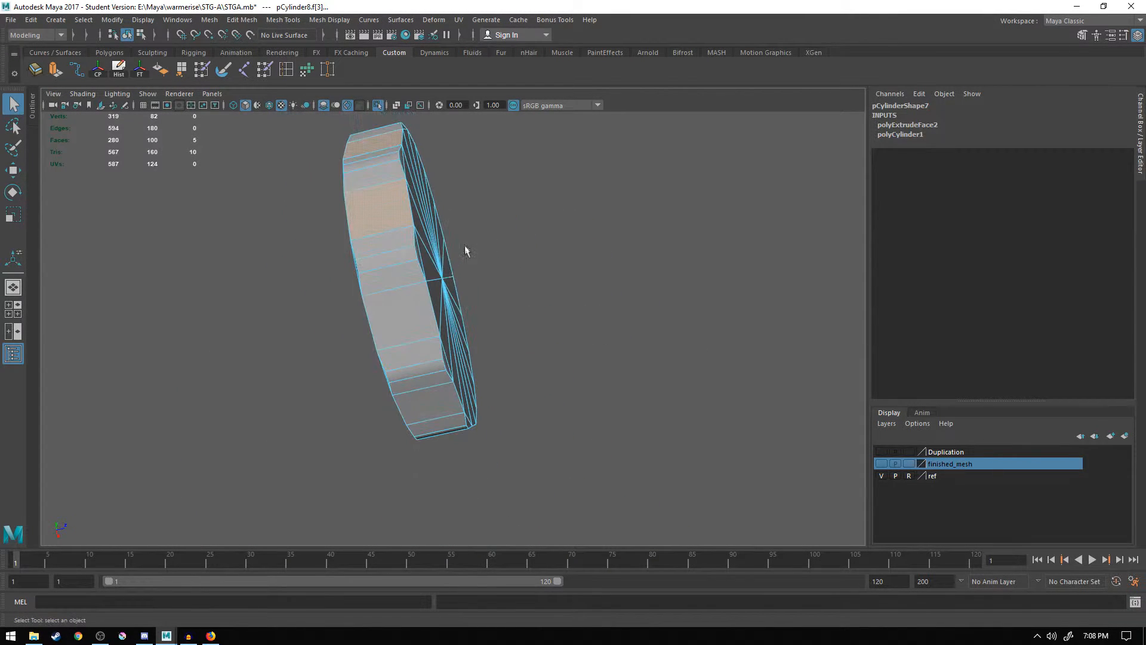
pyautogui.keyDown('shift'); pyautogui.click(416, 324); pyautogui.keyUp('shift')
pyautogui.keyDown('shift'); pyautogui.click(436, 396); pyautogui.keyUp('shift')
pyautogui.keyDown('alt'); pyautogui.moveTo(592, 373); pyautogui.dragTo(414, 417); pyautogui.keyUp('alt')
pyautogui.keyDown('shift'); pyautogui.click(531, 399); pyautogui.keyUp('shift')
pyautogui.keyDown('shift'); pyautogui.click(523, 305); pyautogui.keyUp('shift')
pyautogui.keyDown('alt'); pyautogui.moveTo(576, 302); pyautogui.dragTo(598, 358); pyautogui.keyUp('alt')
pyautogui.keyDown('shift'); pyautogui.click(511, 290); pyautogui.keyUp('shift')
# - Extrude the ten rim faces, scale them to local X 0.337 and Y 0.934, and pull them outward about 0.019
pyautogui.scroll(3, 509, 306)
pyautogui.keyDown('alt'); pyautogui.moveTo(407, 334); pyautogui.dragTo(416, 177); pyautogui.keyUp('alt')
pyautogui.hotkey('ctrl', 'e')
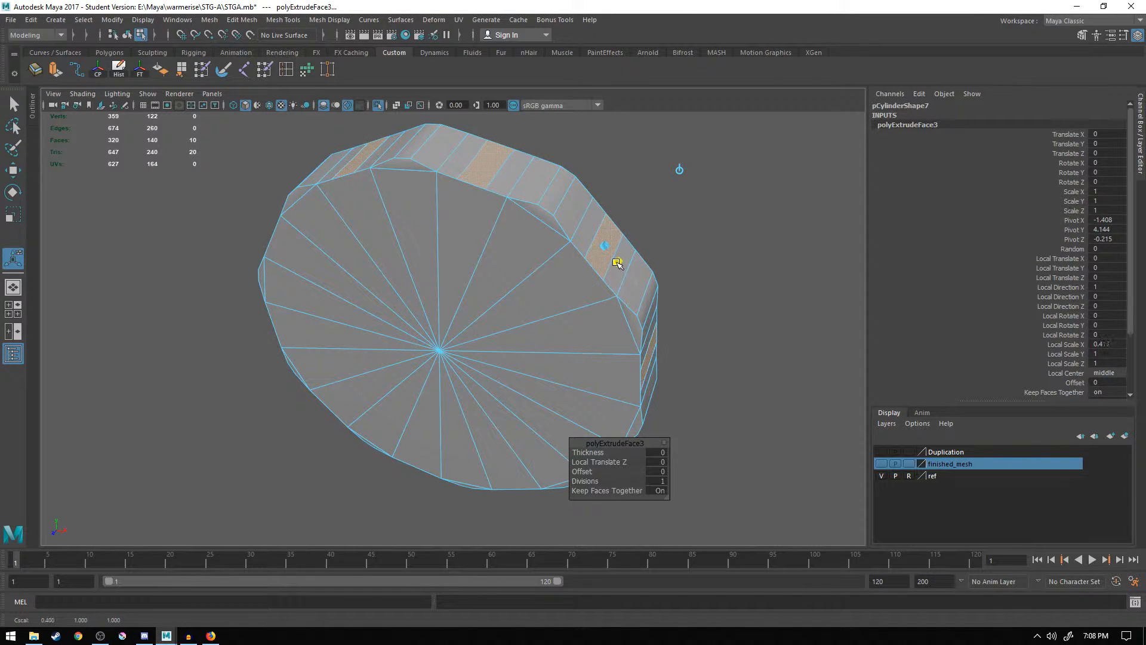
pyautogui.moveTo(613, 262); pyautogui.dragTo(613, 261)
pyautogui.keyDown('alt'); pyautogui.moveTo(664, 239); pyautogui.dragTo(564, 240); pyautogui.keyUp('alt')
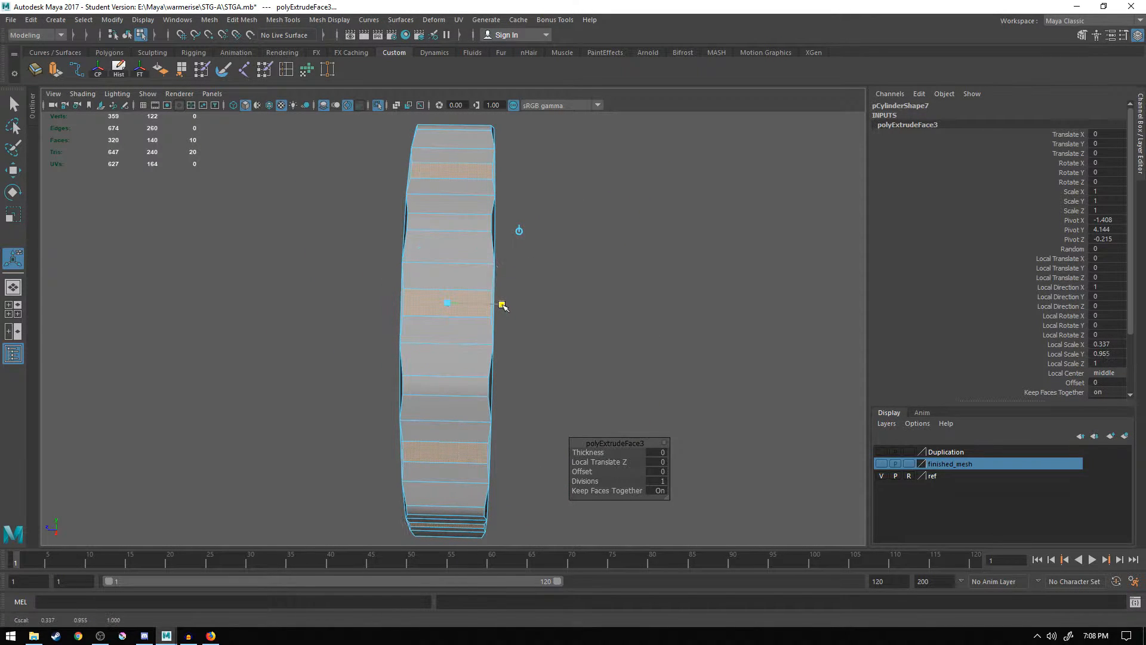
pyautogui.keyDown('alt'); pyautogui.moveTo(470, 306); pyautogui.dragTo(649, 196); pyautogui.keyUp('alt')
pyautogui.moveTo(623, 157); pyautogui.dragTo(630, 151)
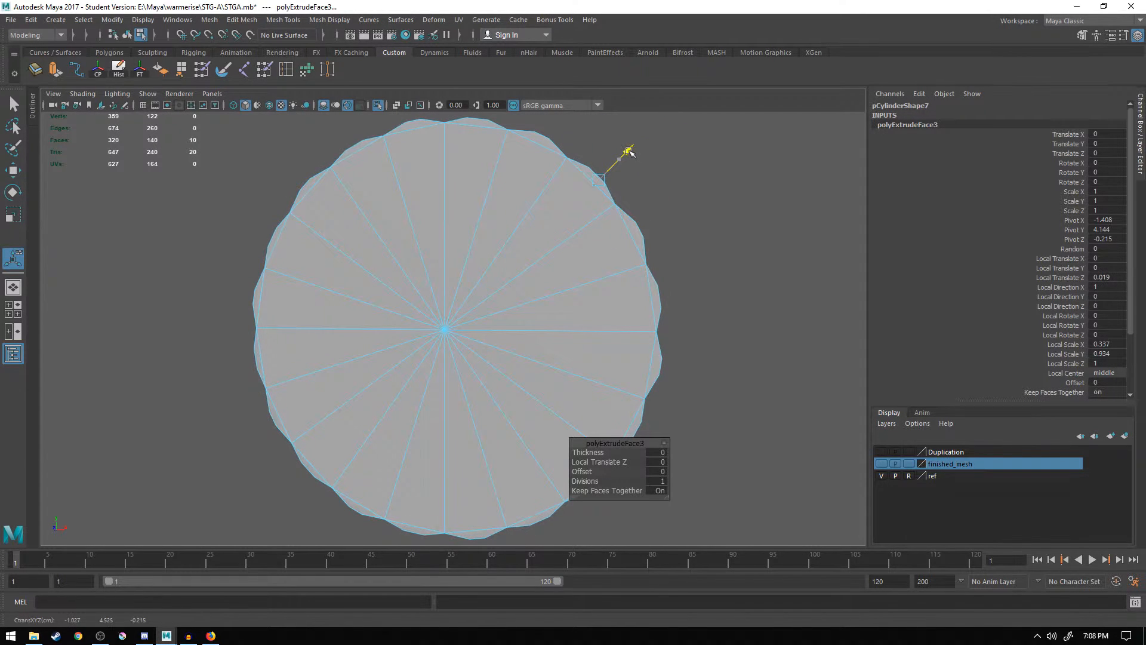
# - Finish the rim extrusion at a local Z translation of 0.023 and return to face selection on the knob disc's inner cap
pyautogui.keyDown('alt'); pyautogui.moveTo(631, 152); pyautogui.dragTo(463, 218); pyautogui.keyUp('alt')
pyautogui.keyDown('alt'); pyautogui.moveTo(540, 217); pyautogui.dragTo(465, 206); pyautogui.keyUp('alt')
pyautogui.moveTo(465, 206); pyautogui.dragTo(474, 223, button='right')
pyautogui.press('q')
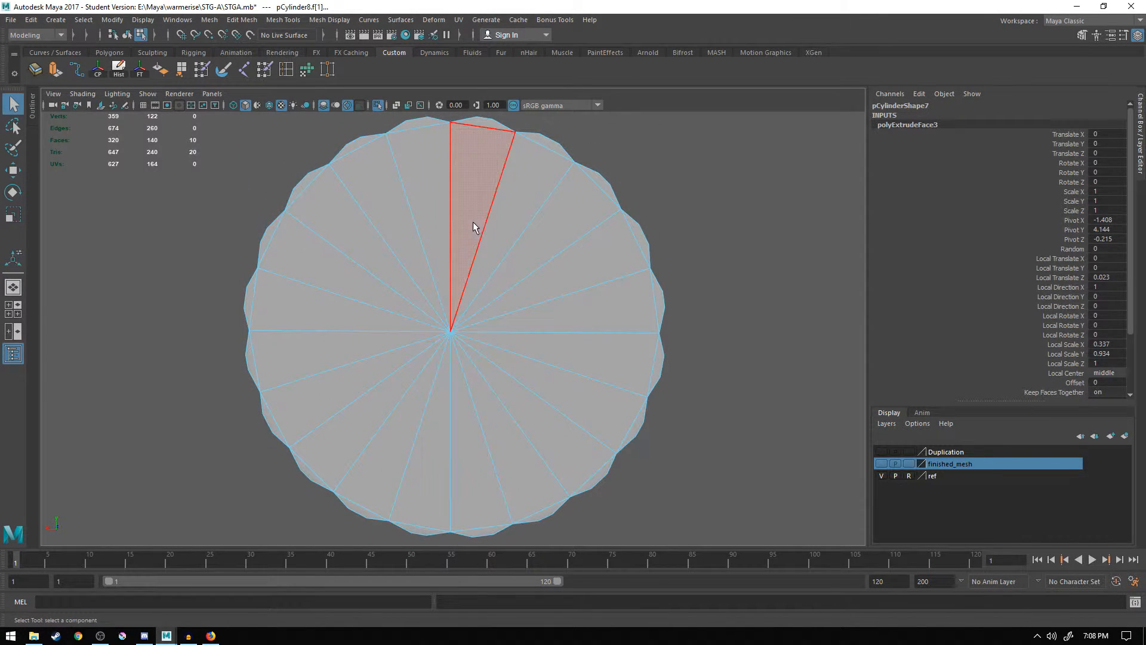
pyautogui.click(474, 223)
pyautogui.keyDown('shift'); pyautogui.doubleClick(482, 430); pyautogui.keyUp('shift')
pyautogui.click(467, 235)
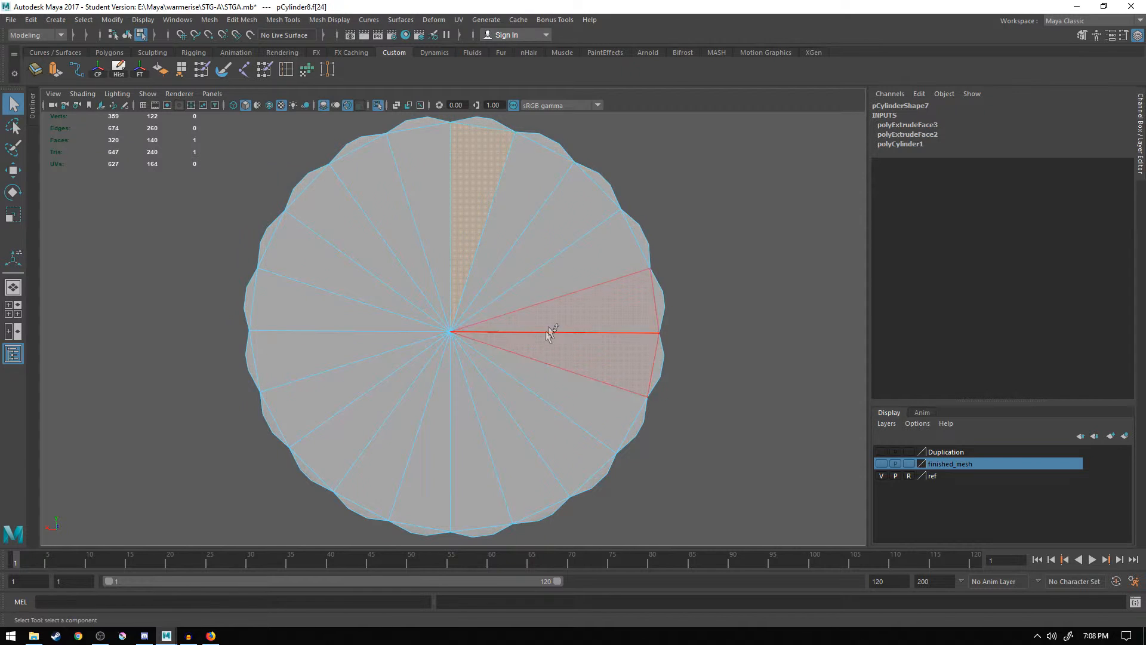
pyautogui.click(459, 244)
pyautogui.keyDown('shift'); pyautogui.doubleClick(583, 339); pyautogui.keyUp('shift')
# - Select the ten adjoining triangular faces that form one half of the knob disc's inner cap
pyautogui.click(469, 246)
pyautogui.keyDown('shift'); pyautogui.click(497, 239); pyautogui.keyUp('shift')
pyautogui.keyDown('shift'); pyautogui.click(535, 258); pyautogui.keyUp('shift')
pyautogui.keyDown('shift'); pyautogui.click(558, 294); pyautogui.keyUp('shift')
pyautogui.keyDown('shift'); pyautogui.click(572, 316); pyautogui.keyUp('shift')
pyautogui.keyDown('shift'); pyautogui.click(573, 352); pyautogui.keyUp('shift')
pyautogui.keyDown('shift'); pyautogui.click(575, 356); pyautogui.keyUp('shift')
pyautogui.keyDown('shift'); pyautogui.click(558, 396); pyautogui.keyUp('shift')
pyautogui.keyDown('shift'); pyautogui.click(529, 430); pyautogui.keyUp('shift')
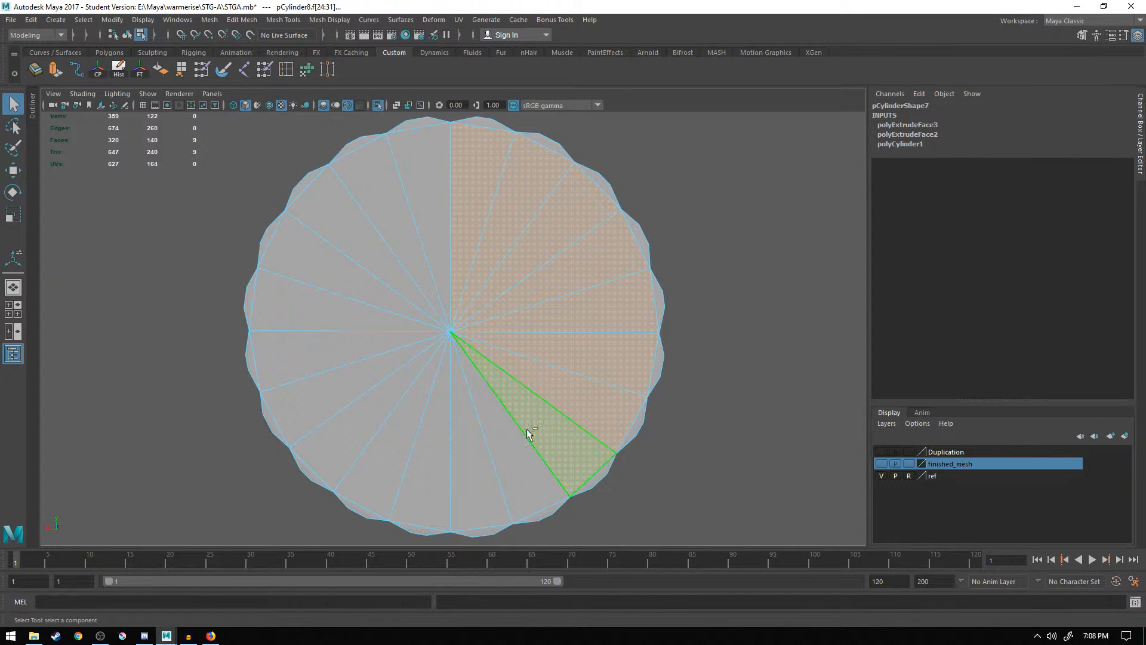
pyautogui.keyDown('shift'); pyautogui.click(514, 450); pyautogui.keyUp('shift')
pyautogui.keyDown('shift'); pyautogui.click(488, 449); pyautogui.keyUp('shift')
# - Delete the ten selected inner cap faces, keeping the stray face on the opposite cap out of the selection
pyautogui.press('Delete')
pyautogui.keyDown('alt'); pyautogui.moveTo(491, 225); pyautogui.dragTo(497, 219); pyautogui.keyUp('alt')
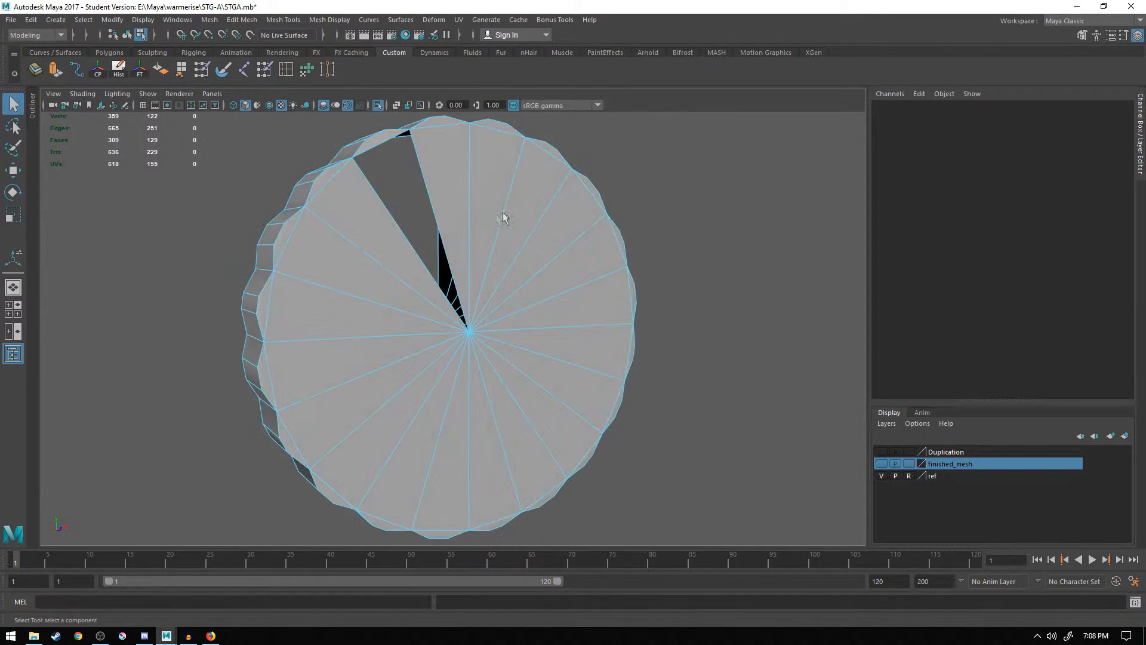
pyautogui.hotkey('ctrl', 'z')
pyautogui.keyDown('shift'); pyautogui.click(408, 208); pyautogui.keyUp('shift')
pyautogui.press('Delete')
pyautogui.keyDown('alt'); pyautogui.moveTo(409, 208); pyautogui.dragTo(540, 214); pyautogui.keyUp('alt')
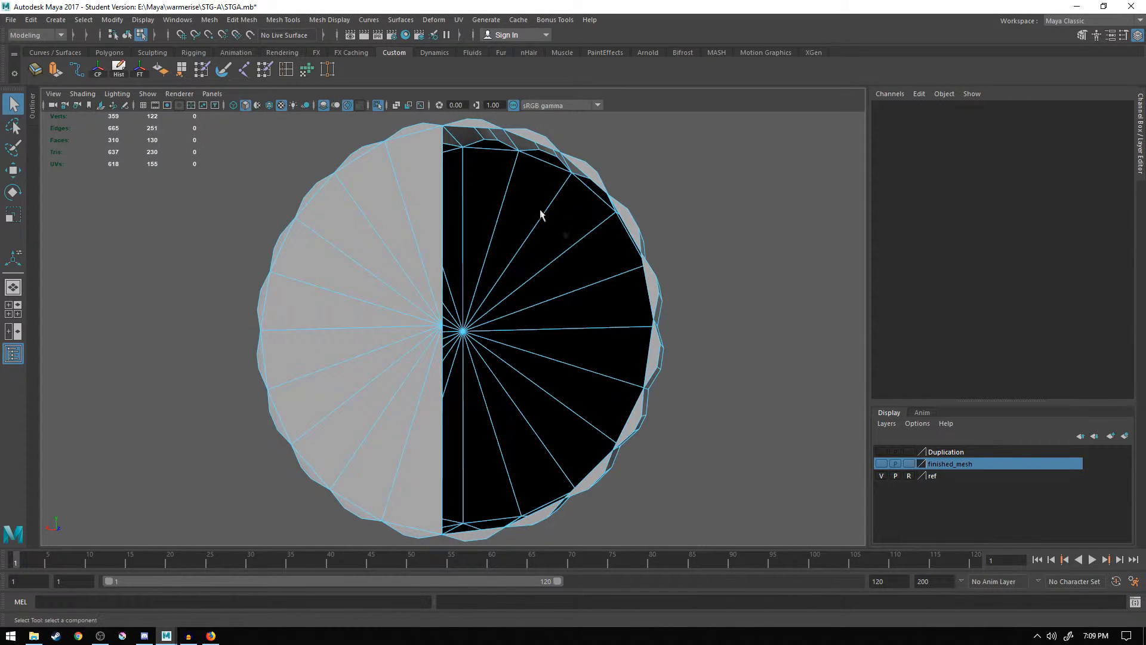
# - Select the small rib end faces along the opened half of the inner cap and delete them
pyautogui.click(470, 128)
pyautogui.keyDown('alt'); pyautogui.moveTo(615, 145); pyautogui.dragTo(581, 176); pyautogui.keyUp('alt')
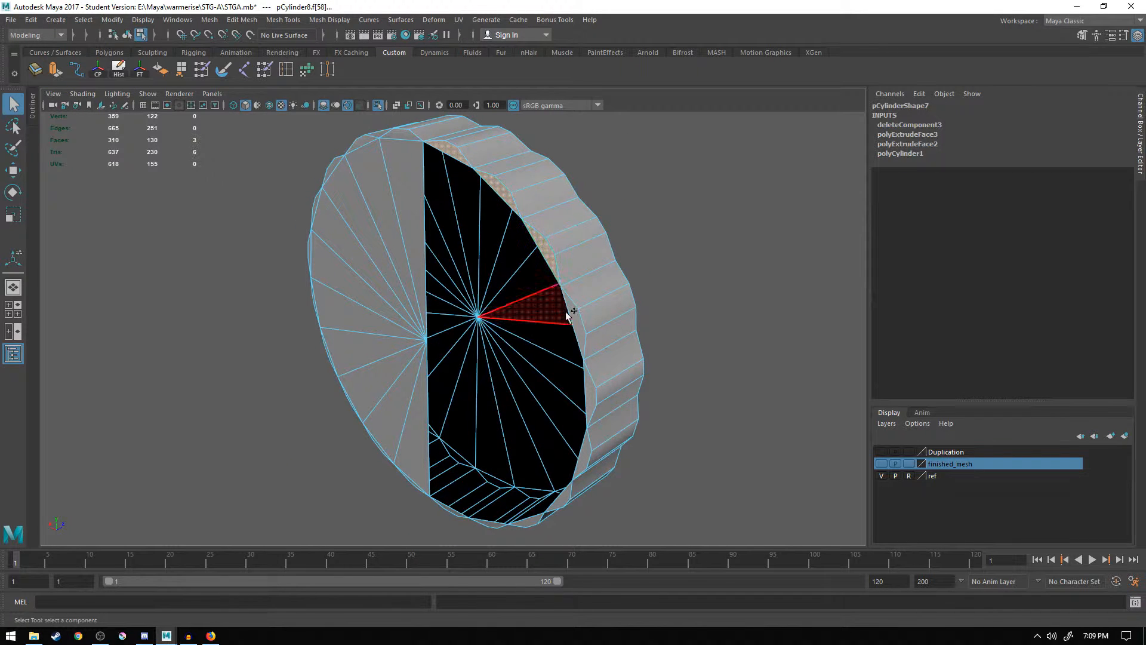
pyautogui.keyDown('shift'); pyautogui.click(591, 397); pyautogui.keyUp('shift')
pyautogui.keyDown('shift'); pyautogui.click(584, 453); pyautogui.keyUp('shift')
pyautogui.keyDown('alt'); pyautogui.moveTo(584, 454); pyautogui.dragTo(637, 421); pyautogui.keyUp('alt')
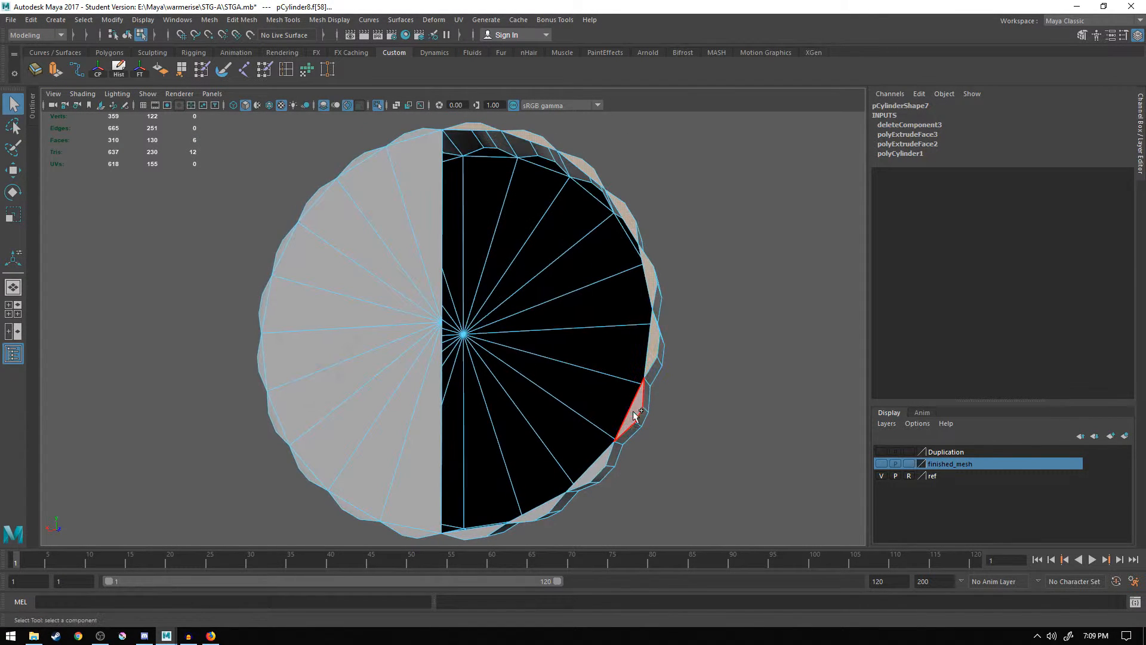
pyautogui.keyDown('shift'); pyautogui.click(600, 462); pyautogui.keyUp('shift')
pyautogui.keyDown('shift'); pyautogui.click(524, 512); pyautogui.keyUp('shift')
pyautogui.keyDown('shift'); pyautogui.click(482, 534); pyautogui.keyUp('shift')
pyautogui.press('Delete')
pyautogui.keyDown('alt'); pyautogui.moveTo(535, 264); pyautogui.dragTo(475, 261); pyautogui.keyUp('alt')
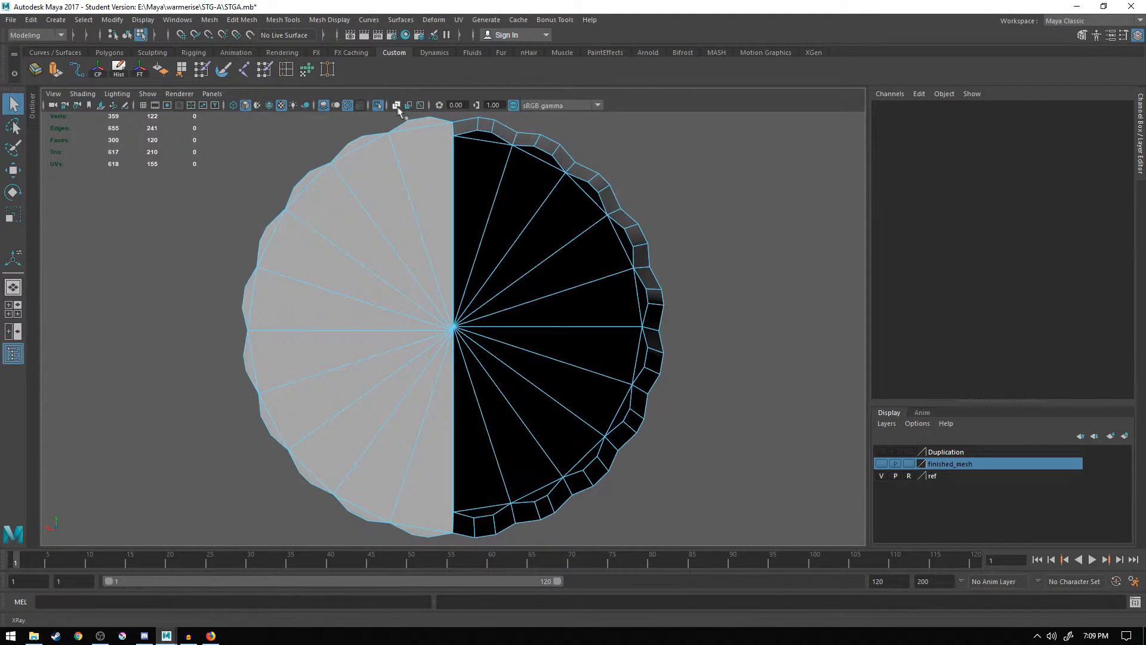
# - Show the knob with the rest of the model to examine how much of its inner cap the frame hides, and isolate it again
pyautogui.keyDown('alt'); pyautogui.moveTo(430, 123); pyautogui.dragTo(410, 219); pyautogui.keyUp('alt')
pyautogui.moveTo(386, 224); pyautogui.dragTo(452, 166, button='right')
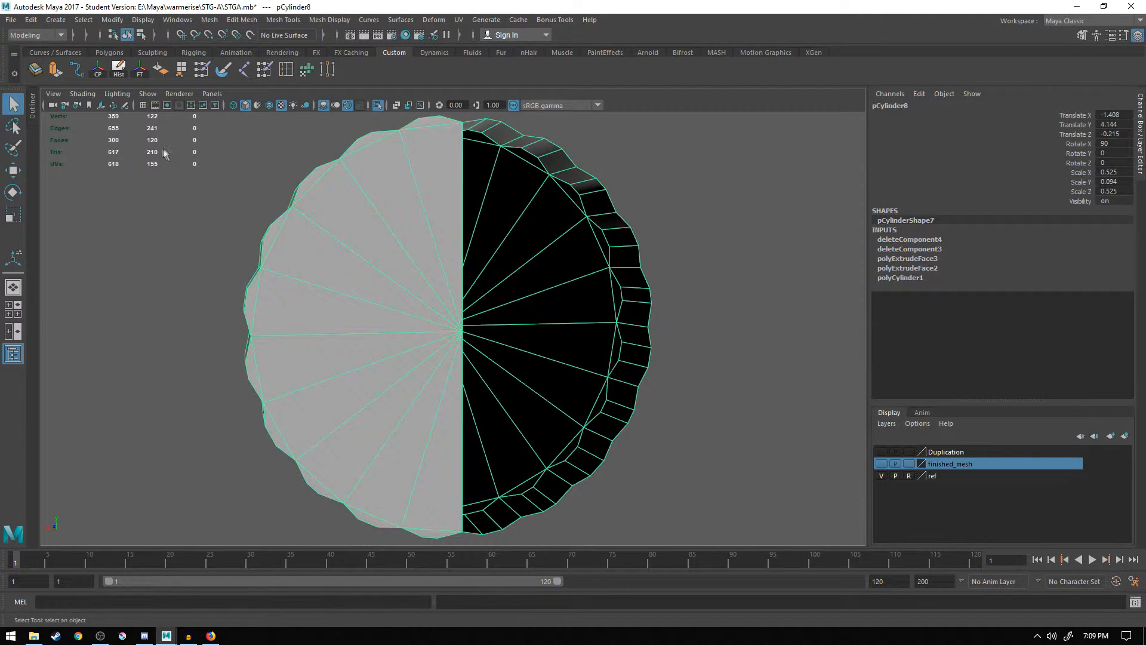
pyautogui.click(378, 108)
pyautogui.keyDown('alt'); pyautogui.moveTo(501, 273); pyautogui.dragTo(358, 197); pyautogui.keyUp('alt')
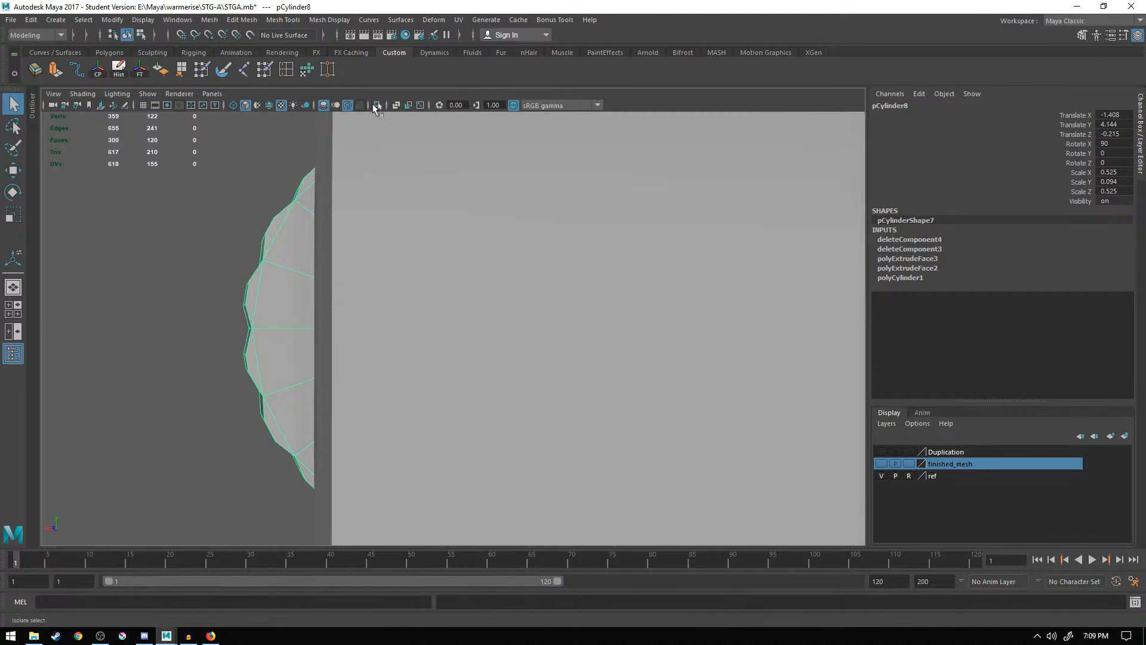
pyautogui.click(376, 106)
# - Delete two more triangular faces and their rib end faces on each side of the opened half of the inner cap
pyautogui.moveTo(402, 316); pyautogui.dragTo(398, 329, button='right')
pyautogui.click(414, 451)
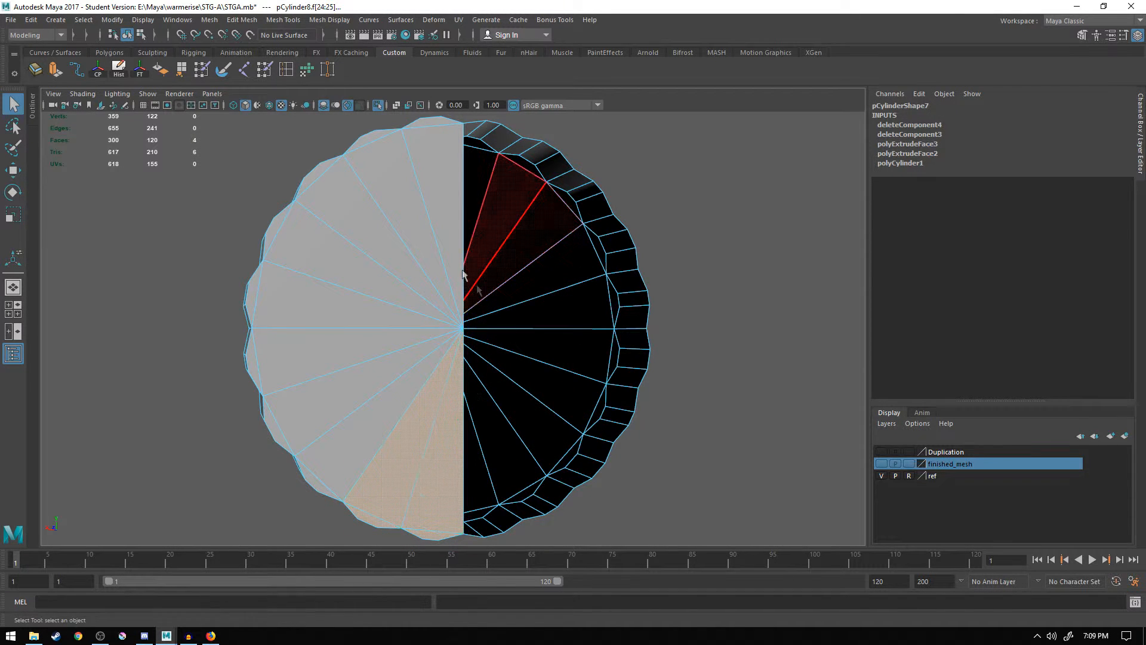
pyautogui.keyDown('shift'); pyautogui.doubleClick(362, 132); pyautogui.keyUp('shift')
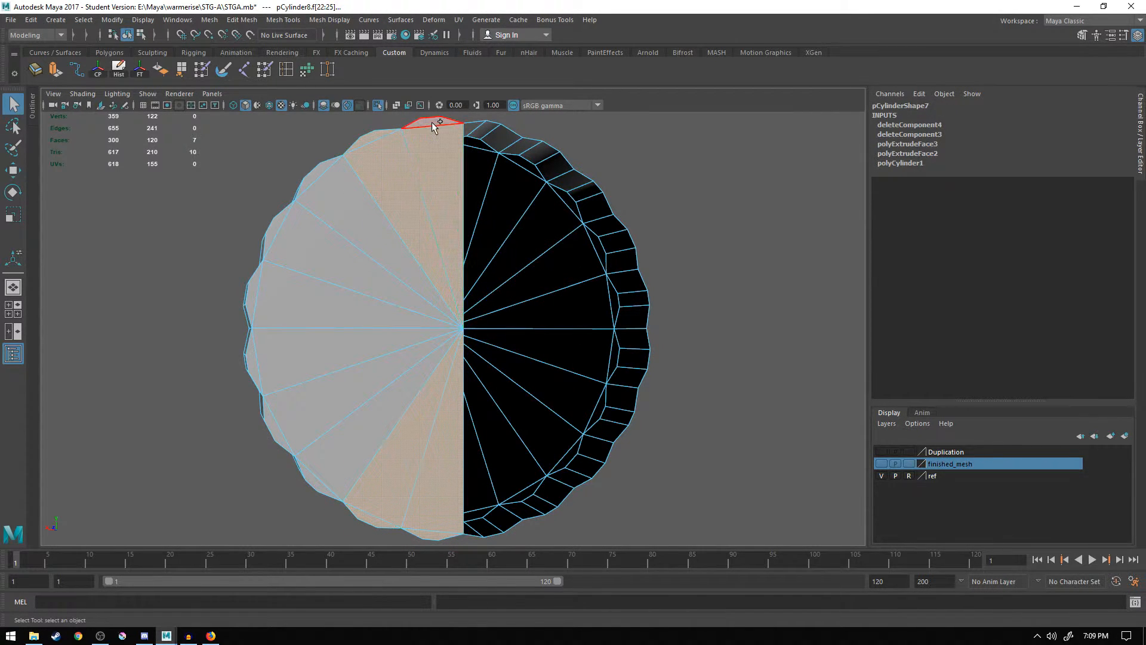
pyautogui.press('Delete')
pyautogui.keyDown('alt'); pyautogui.moveTo(450, 212); pyautogui.dragTo(334, 203); pyautogui.keyUp('alt')
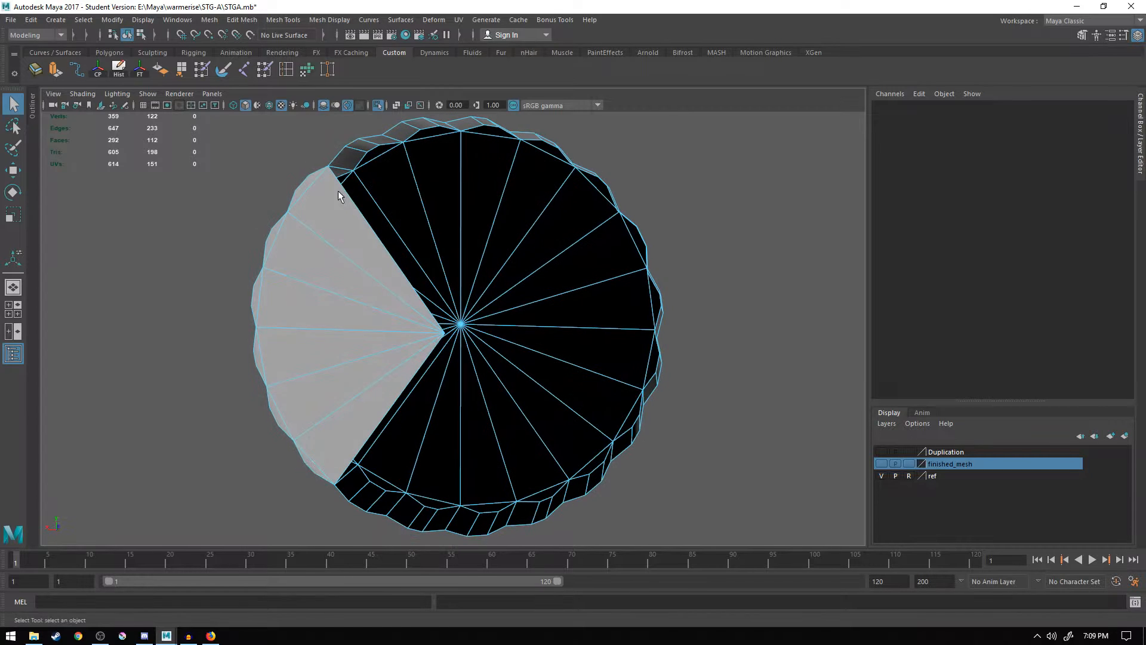
# - Bring the rest of the model back into view and select the knob as a whole object
pyautogui.click(377, 105)
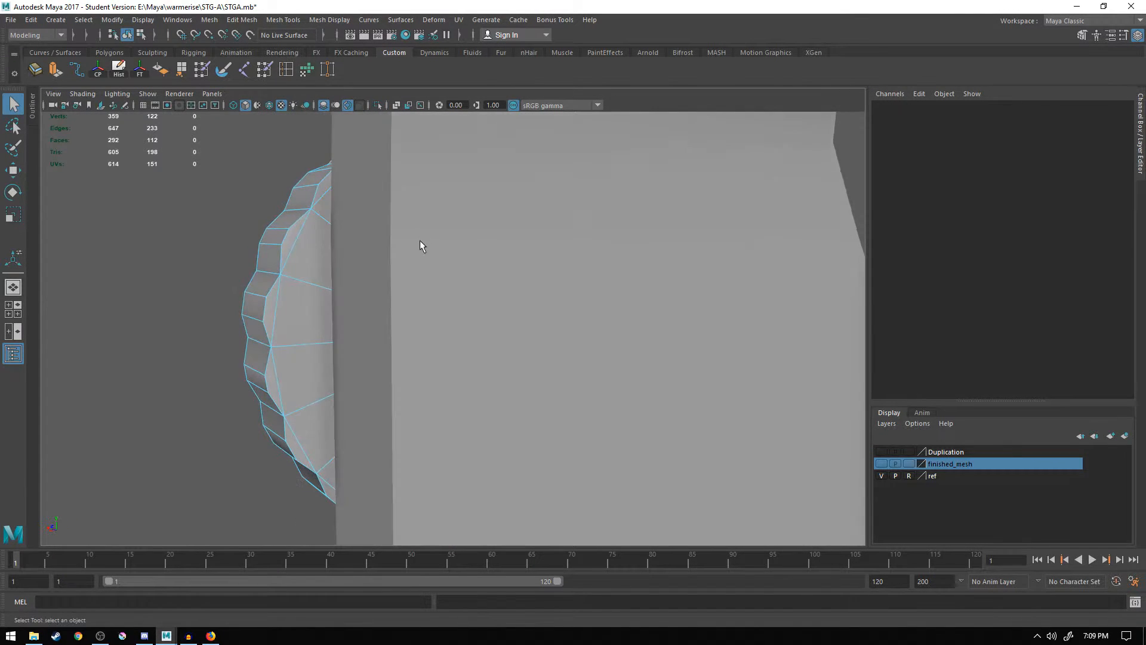
pyautogui.keyDown('alt'); pyautogui.moveTo(421, 245); pyautogui.dragTo(617, 248); pyautogui.keyUp('alt')
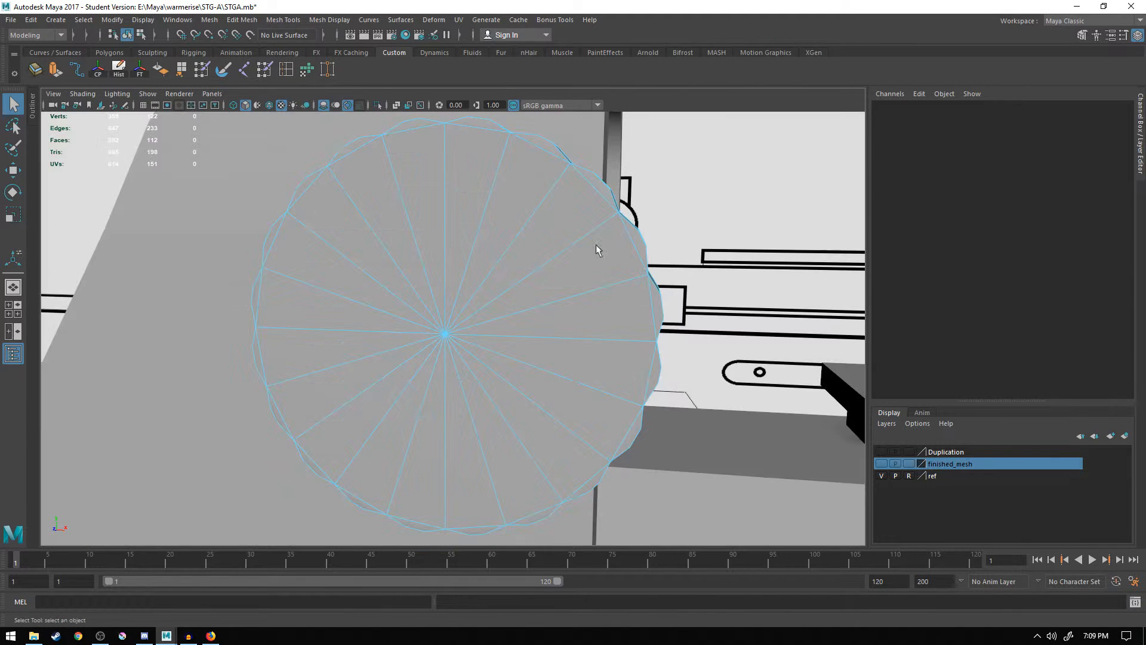
pyautogui.click(506, 156)
pyautogui.scroll(-5, 516, 290)
pyautogui.moveTo(480, 308); pyautogui.dragTo(617, 186, button='right')
pyautogui.keyDown('alt'); pyautogui.moveTo(493, 340); pyautogui.dragTo(439, 325); pyautogui.keyUp('alt')
pyautogui.click(461, 366)
# - Scale the knob to 0.359 in X and Z and 0.064 in Y, and move it to X -1.251, Y 3.882
pyautogui.press('r')
pyautogui.keyDown('alt'); pyautogui.moveTo(461, 366); pyautogui.dragTo(504, 390); pyautogui.keyUp('alt')
pyautogui.keyDown('alt'); pyautogui.moveTo(585, 379); pyautogui.dragTo(418, 365); pyautogui.keyUp('alt')
pyautogui.scroll(5, 418, 365)
pyautogui.keyDown('alt'); pyautogui.moveTo(406, 407); pyautogui.dragTo(464, 439, button='middle'); pyautogui.keyUp('alt')
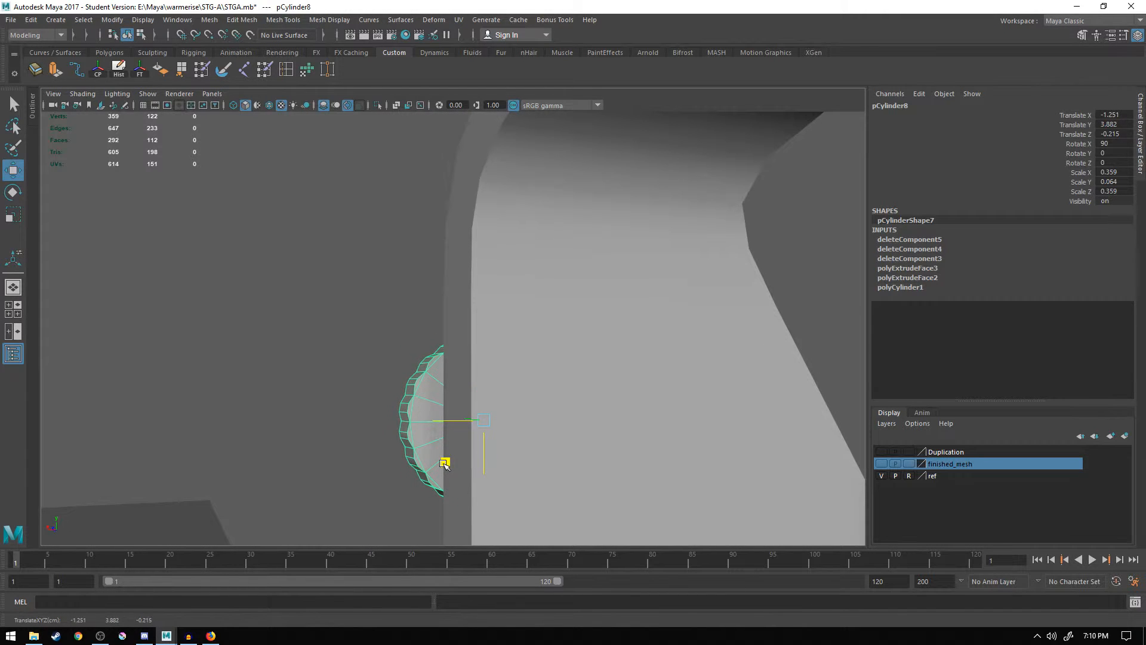
# - Duplicate the knob, move the copy to X -2.695, Y 2.974 on the frame's base, and shrink it to 0.021 in X and Z
pyautogui.keyDown('alt'); pyautogui.moveTo(380, 406); pyautogui.dragTo(434, 309); pyautogui.keyUp('alt')
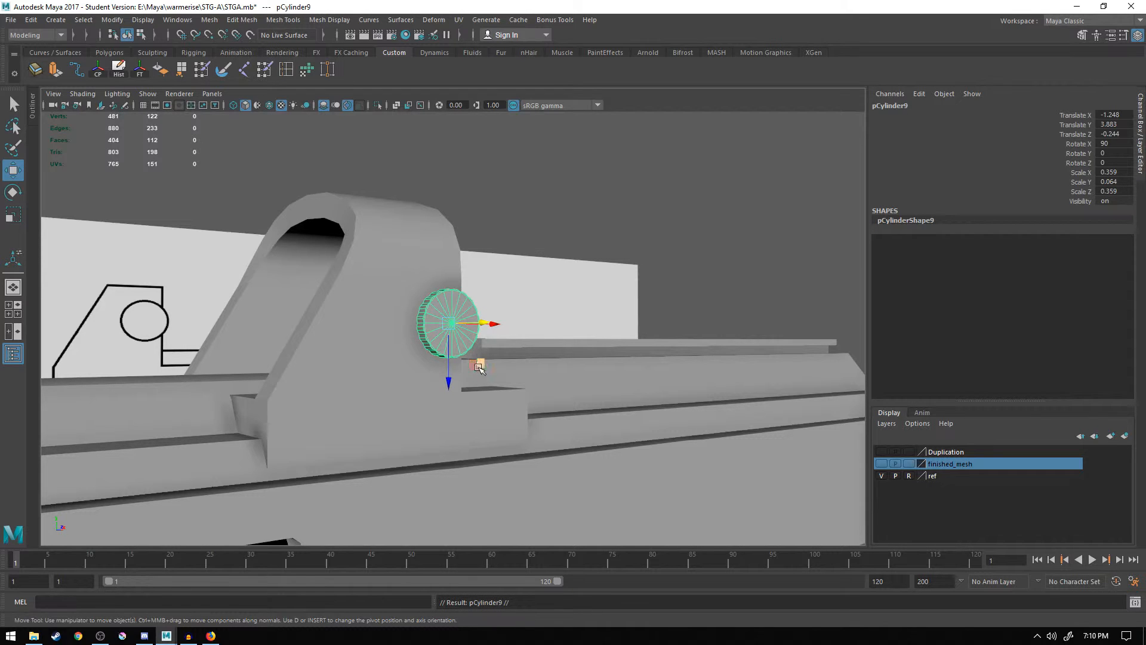
pyautogui.moveTo(480, 364); pyautogui.dragTo(371, 446, button='middle')
pyautogui.press('r')
pyautogui.moveTo(363, 460); pyautogui.dragTo(336, 455)
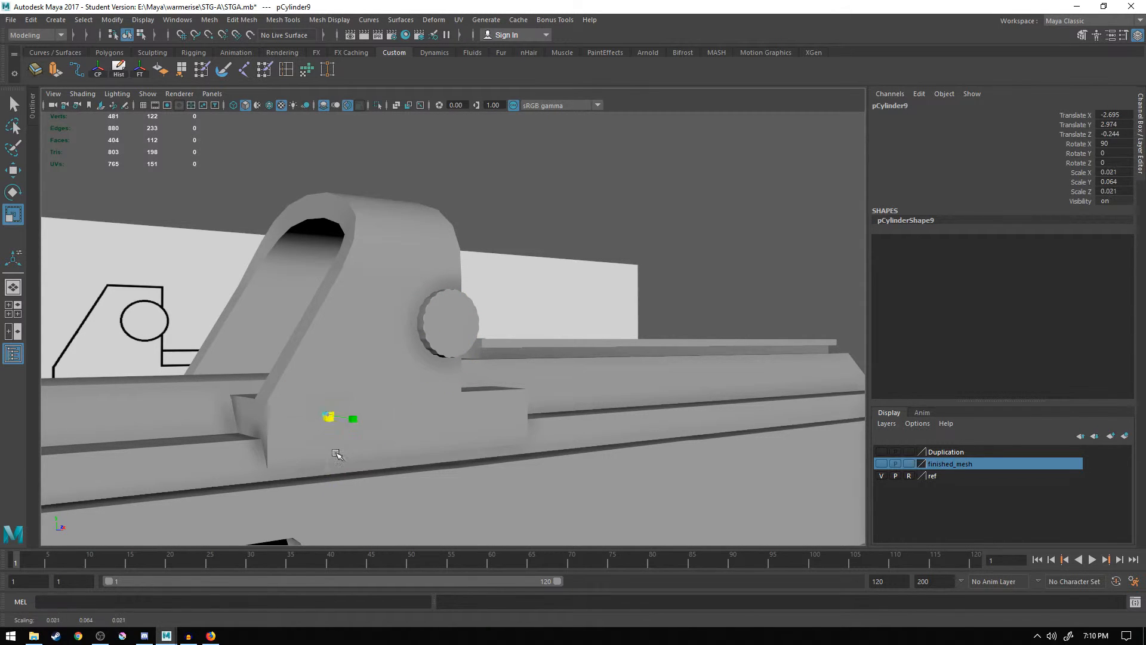
# - Adjust the small knob copy's scale and position against the side of the frame's base
pyautogui.scroll(5, 316, 445)
pyautogui.keyDown('alt'); pyautogui.moveTo(281, 421); pyautogui.dragTo(573, 194, button='middle'); pyautogui.keyUp('alt')
pyautogui.scroll(5, 423, 352)
pyautogui.keyDown('alt'); pyautogui.moveTo(329, 385); pyautogui.dragTo(466, 358); pyautogui.keyUp('alt')
pyautogui.moveTo(709, 400); pyautogui.dragTo(652, 396)
pyautogui.press('w')
pyautogui.keyDown('alt'); pyautogui.moveTo(652, 397); pyautogui.dragTo(428, 405); pyautogui.keyUp('alt')
pyautogui.scroll(-6, 418, 347)
pyautogui.press('r')
pyautogui.keyDown('alt'); pyautogui.moveTo(427, 405); pyautogui.dragTo(424, 362); pyautogui.keyUp('alt')
pyautogui.scroll(-5, 459, 385)
pyautogui.press('w')
pyautogui.keyDown('alt'); pyautogui.moveTo(510, 355); pyautogui.dragTo(429, 348); pyautogui.keyUp('alt')
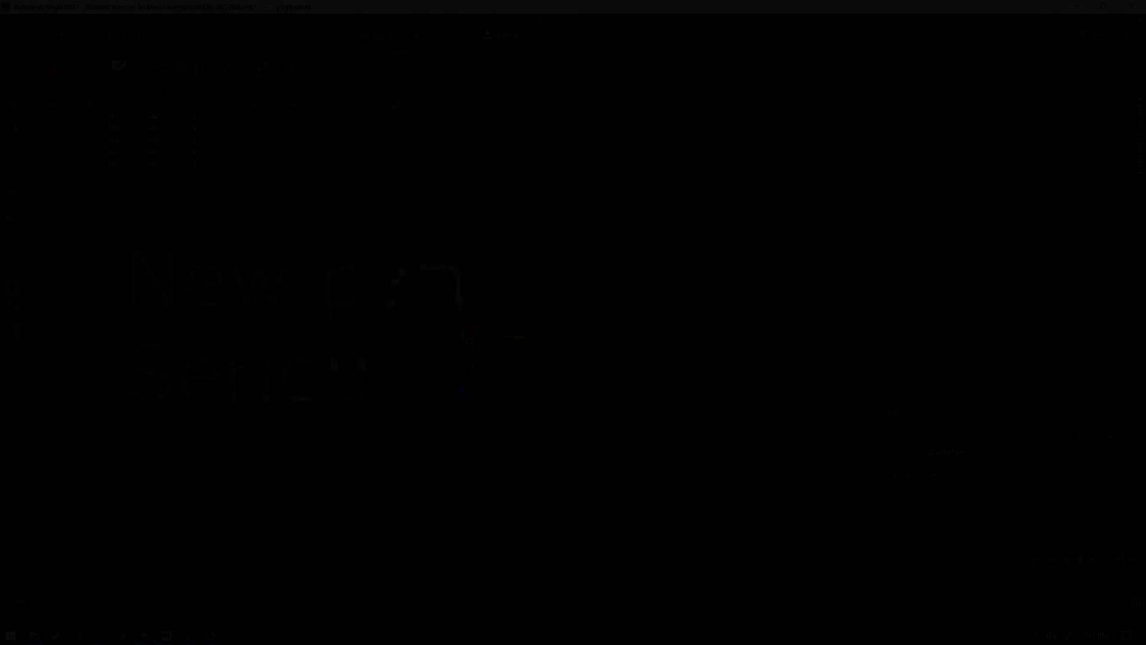